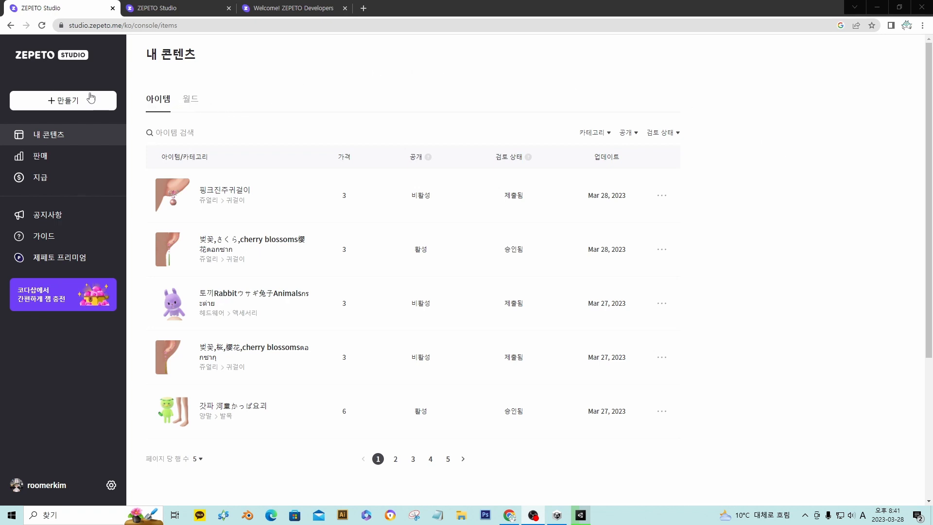
# Step: Start creating a new world in ZEPETO Studio and set its world ID to com.roomerkim.ppppppppp
pyautogui.click(65, 100)
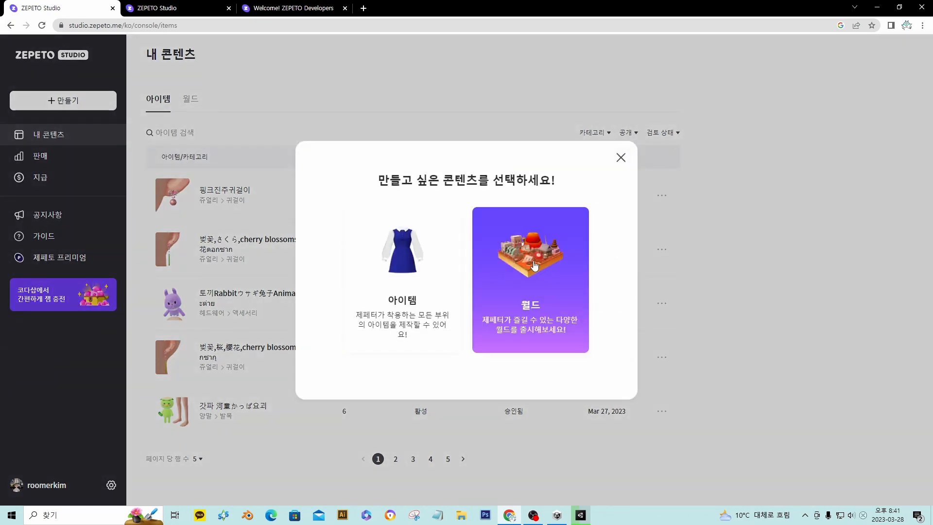
pyautogui.click(534, 265)
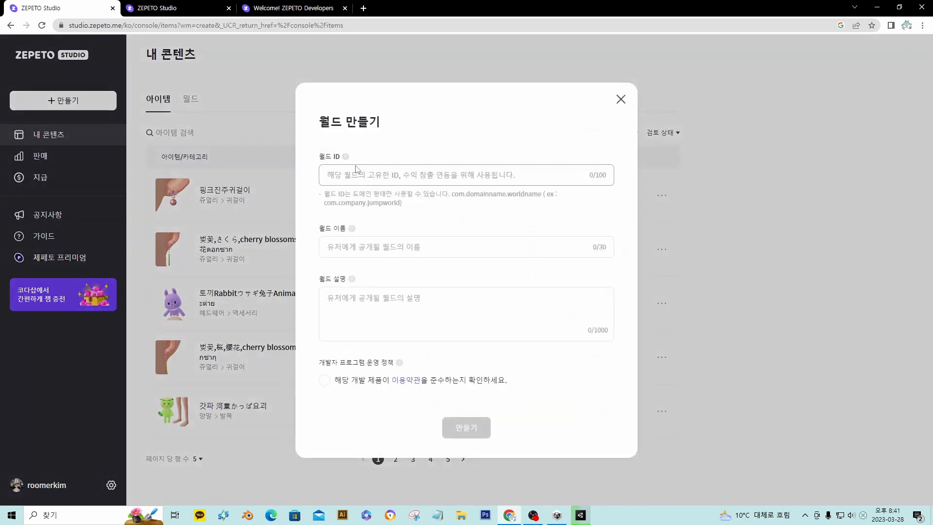
pyautogui.click(397, 174)
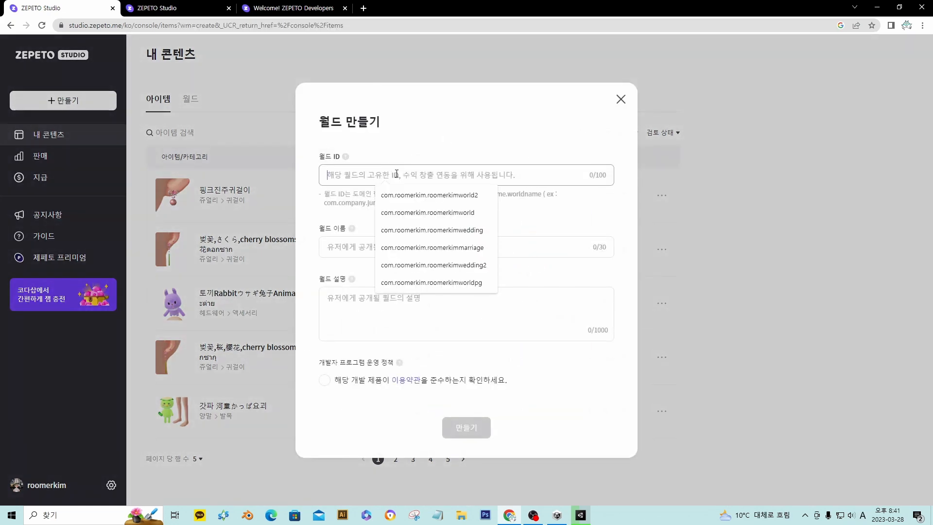
pyautogui.write('com.roomerkim.')
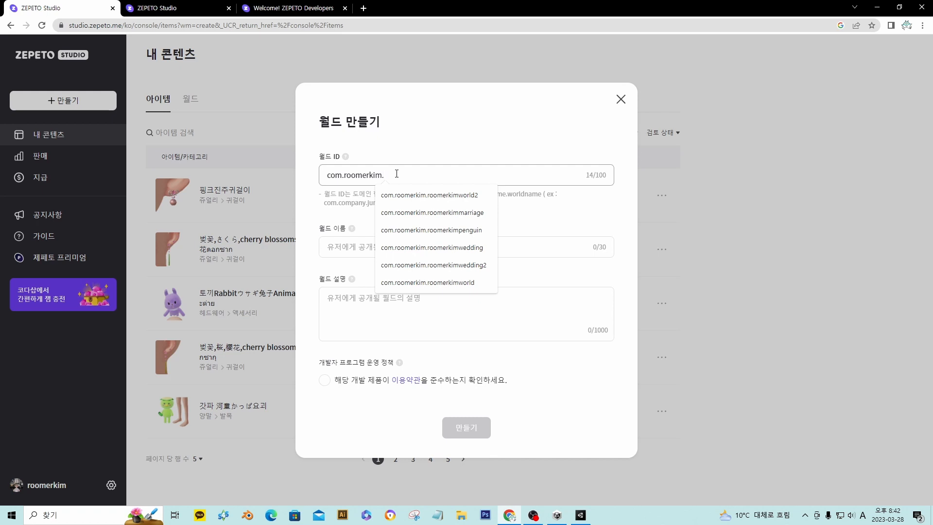
pyautogui.write('ppppppp')
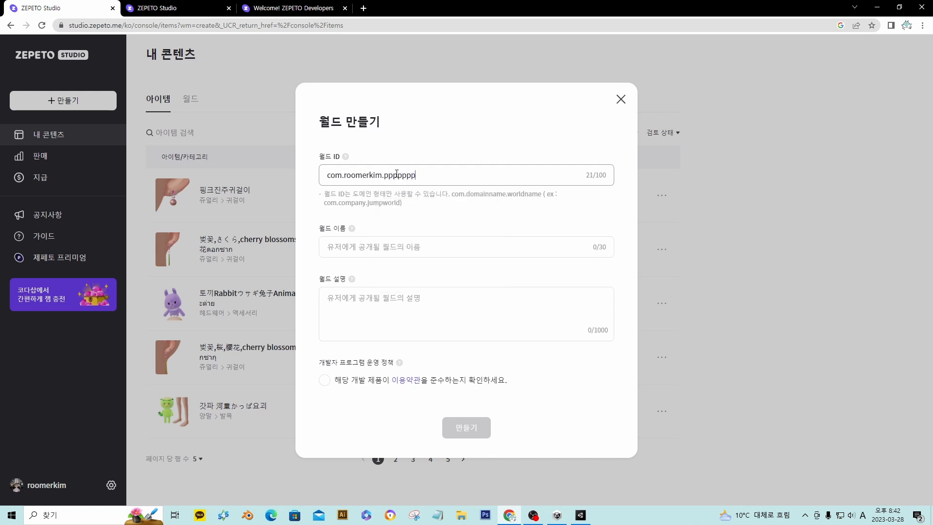
pyautogui.write('pp')
# Step: Reuse ppppppppp from the world ID as the world's name and description, accept the developer policy, and create the world
pyautogui.moveTo(453, 175); pyautogui.dragTo(384, 186)
pyautogui.hotkey('ctrl', 'c')
pyautogui.click(397, 243)
pyautogui.hotkey('ctrl', 'v')
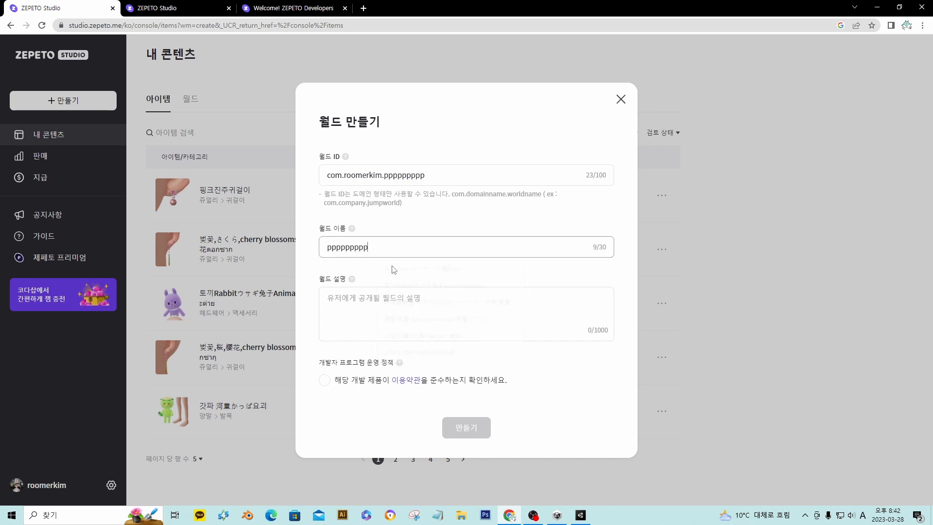
pyautogui.click(378, 311)
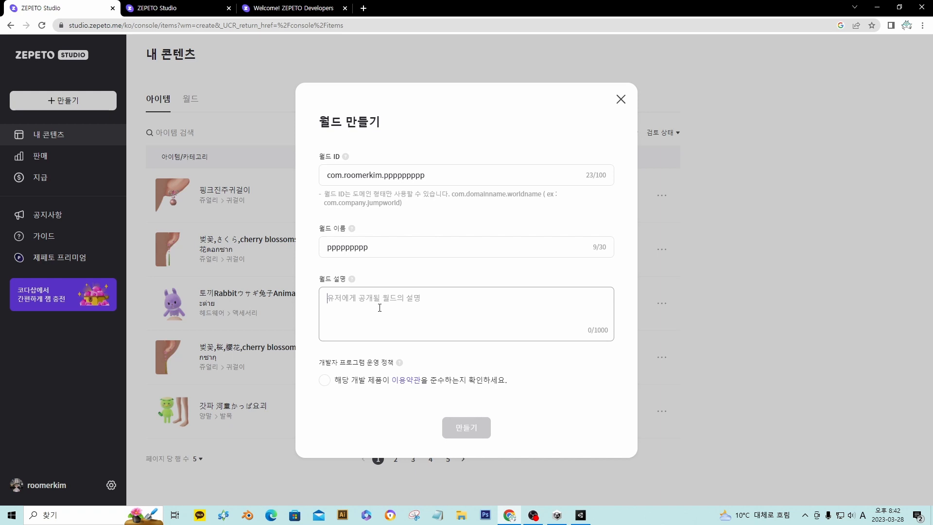
pyautogui.hotkey('ctrl', 'v')
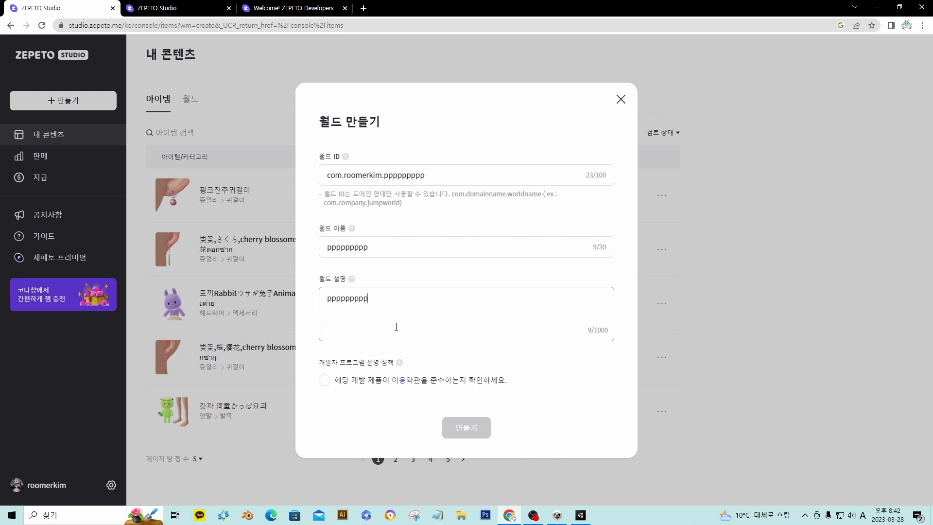
pyautogui.click(324, 380)
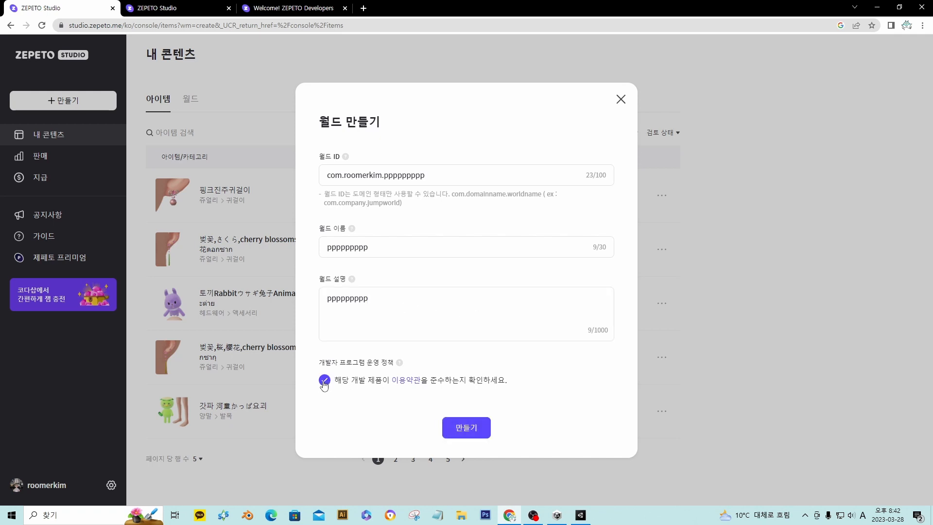
pyautogui.click(474, 431)
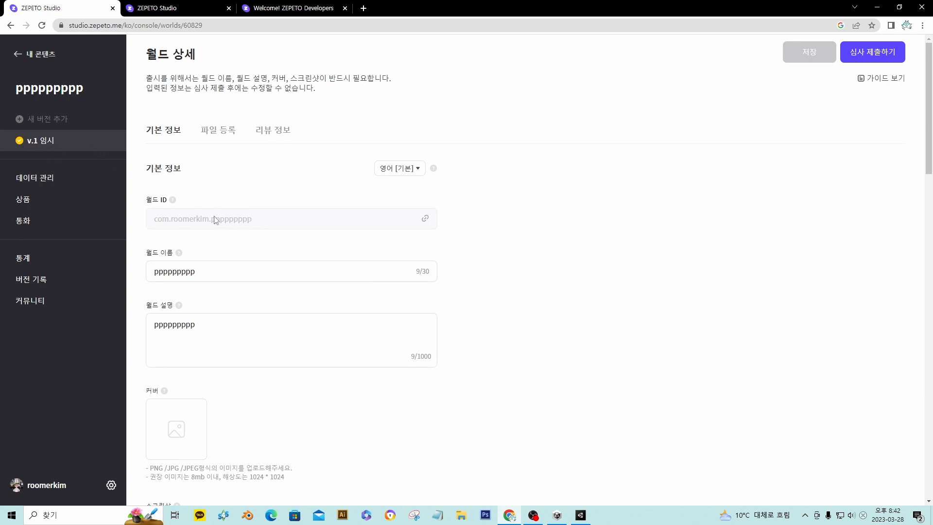
# Step: Review the new world's ID and the basic information fields on its details page
pyautogui.moveTo(262, 222); pyautogui.dragTo(137, 223)
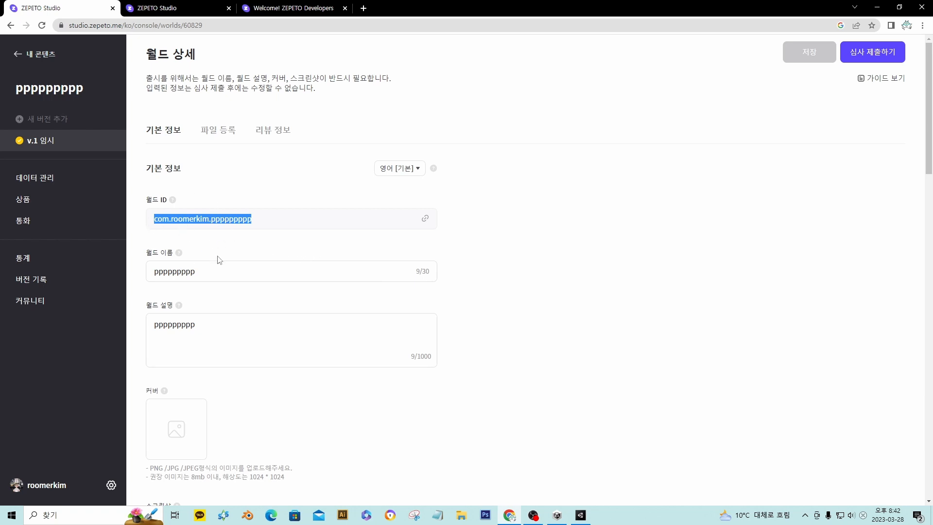
pyautogui.scroll(-2, 254, 383)
pyautogui.scroll(-8, 254, 383)
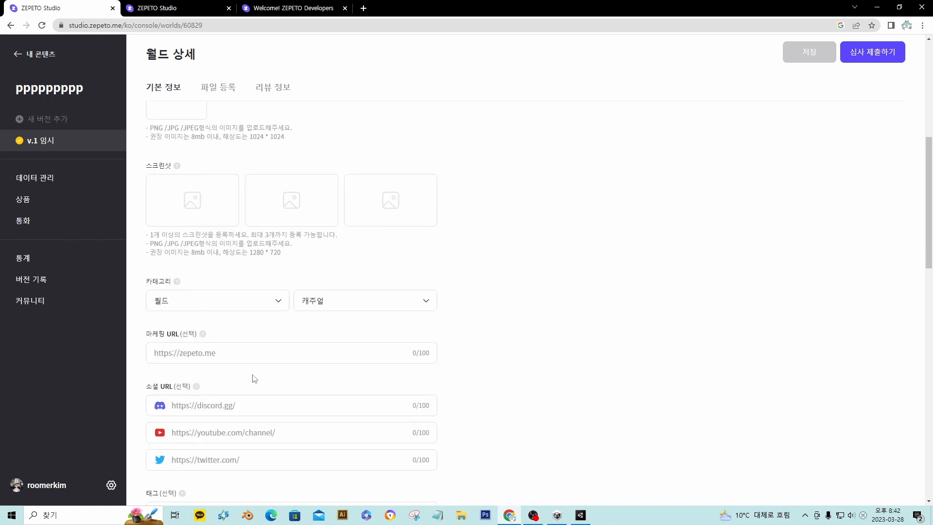
pyautogui.scroll(3, 267, 370)
pyautogui.scroll(7, 269, 369)
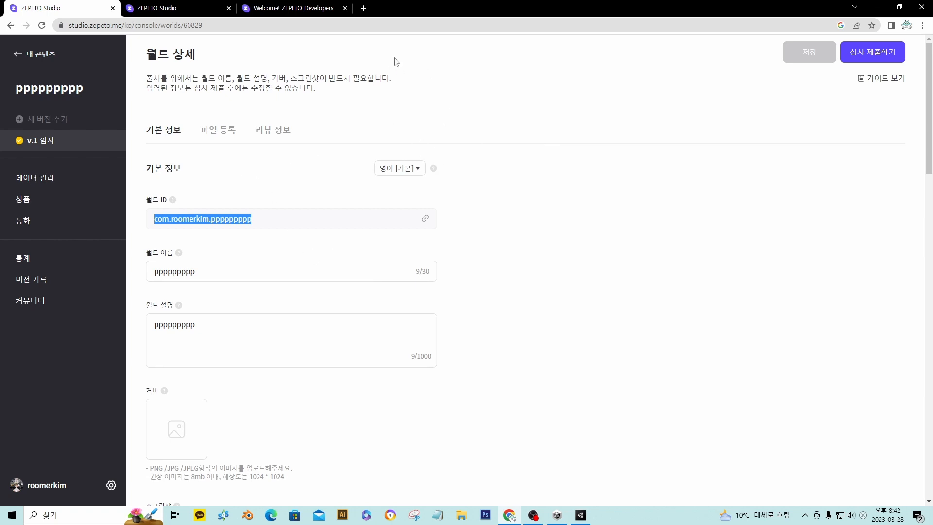
# Step: Switch to Unity Hub and set up a new project from the ZEPETO Default Project template, naming it pppp
pyautogui.moveTo(588, 519)
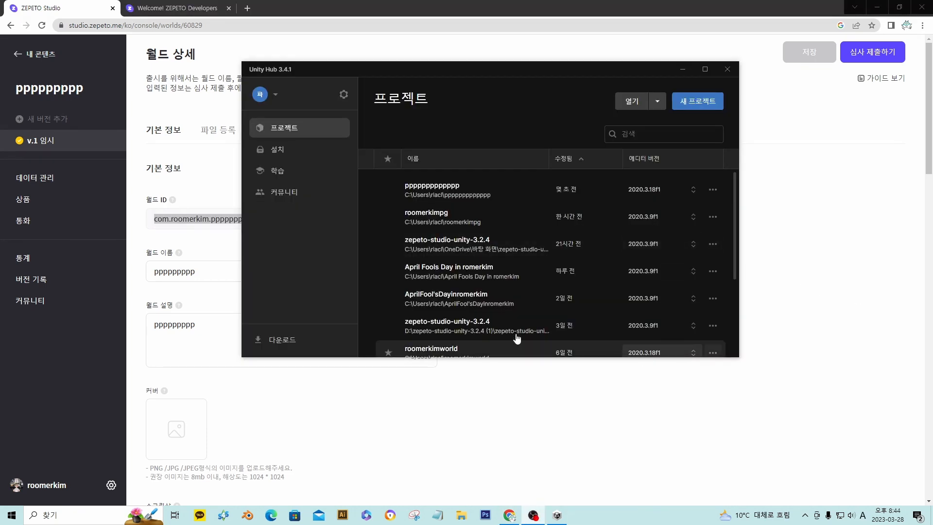
pyautogui.click(704, 103)
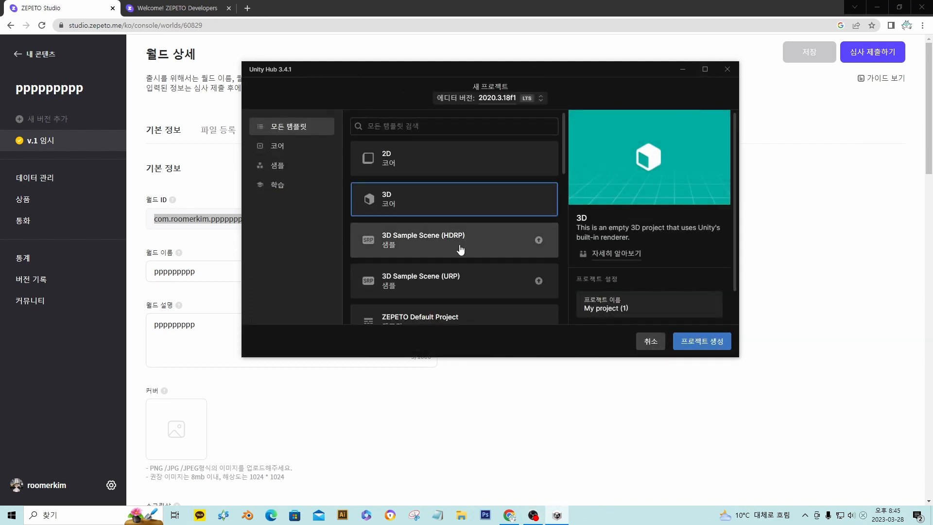
pyautogui.scroll(-1, 437, 252)
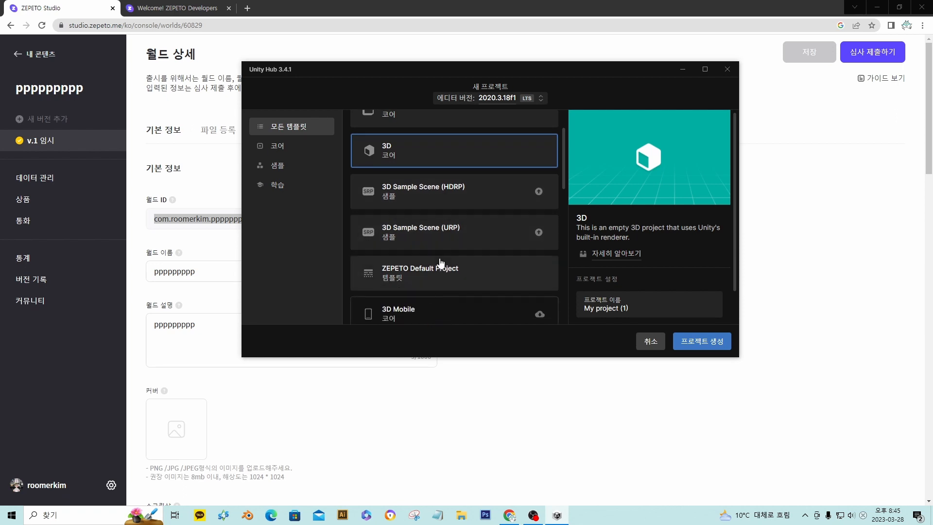
pyautogui.scroll(1, 472, 272)
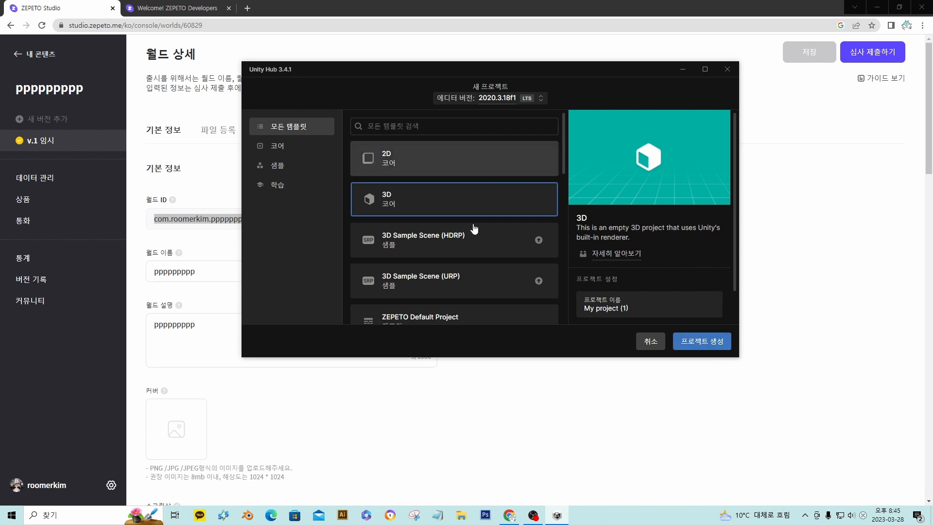
pyautogui.scroll(-2, 475, 229)
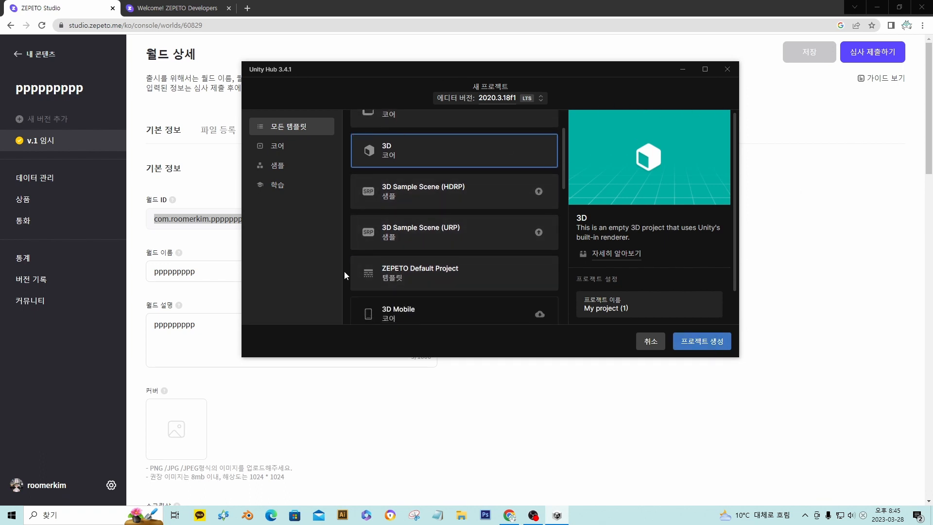
pyautogui.click(455, 277)
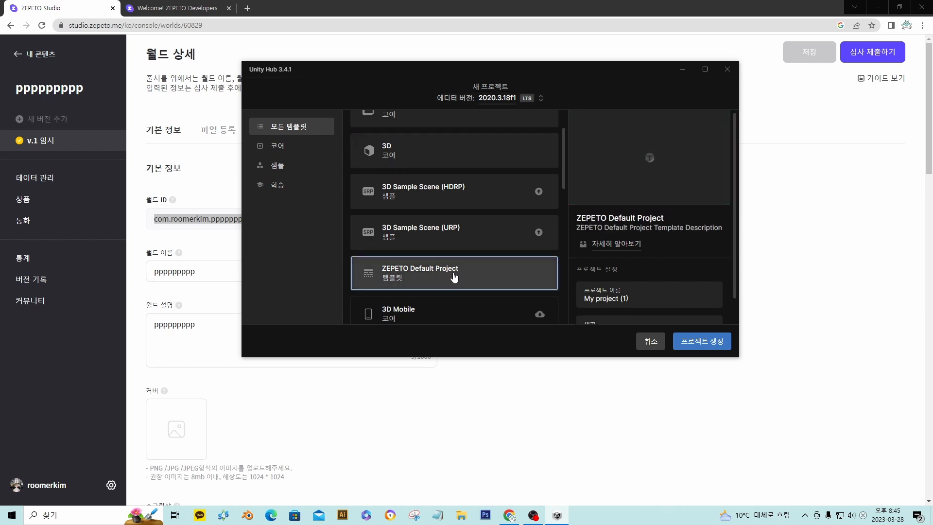
pyautogui.click(654, 301)
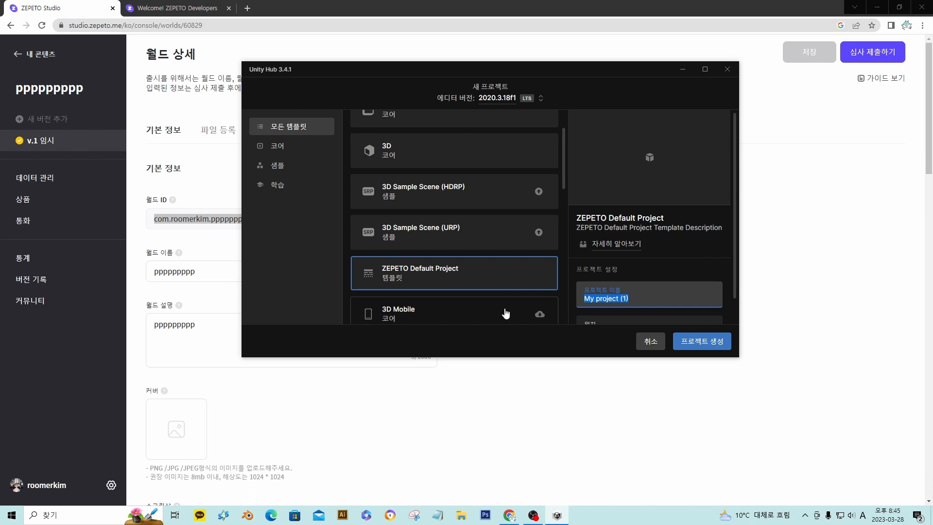
pyautogui.write('o')
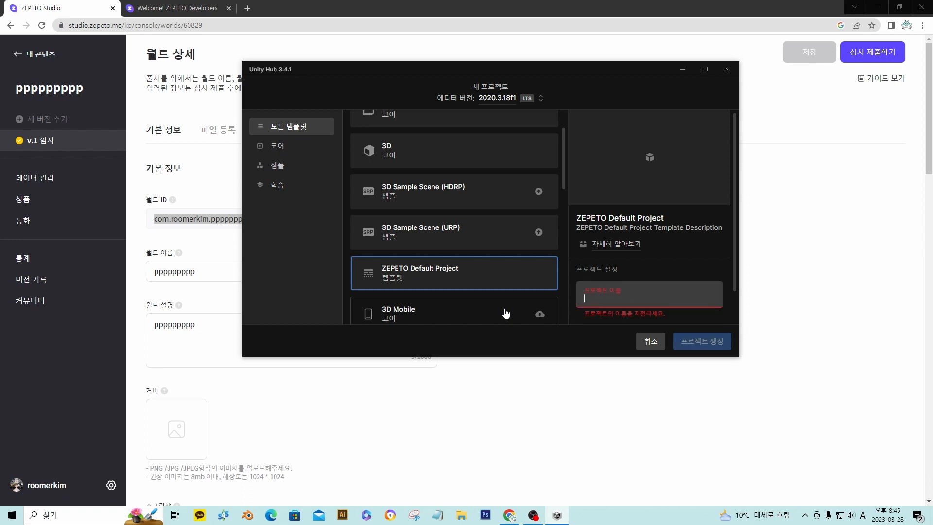
pyautogui.write('pppp')
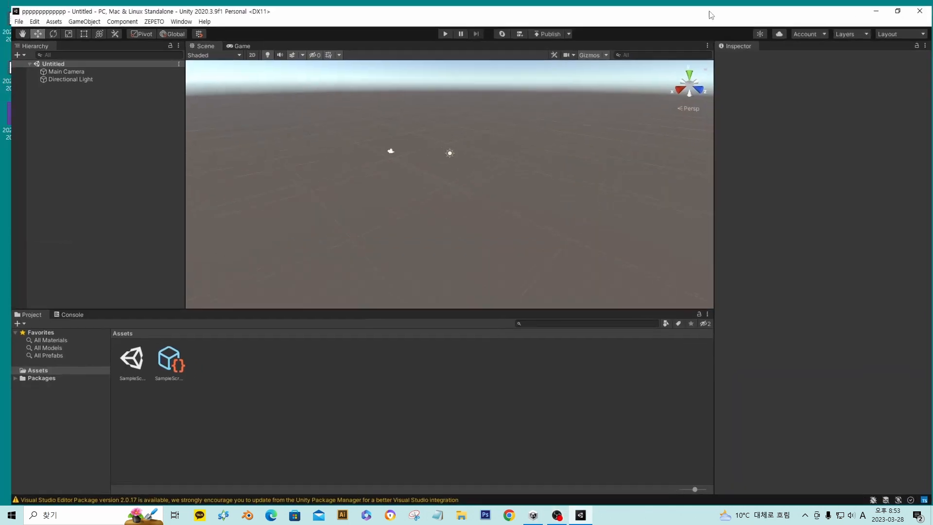
# Step: Maximize the Unity editor and delete the SampleScene and SampleScript assets from the project's Assets folder
pyautogui.click(710, 8)
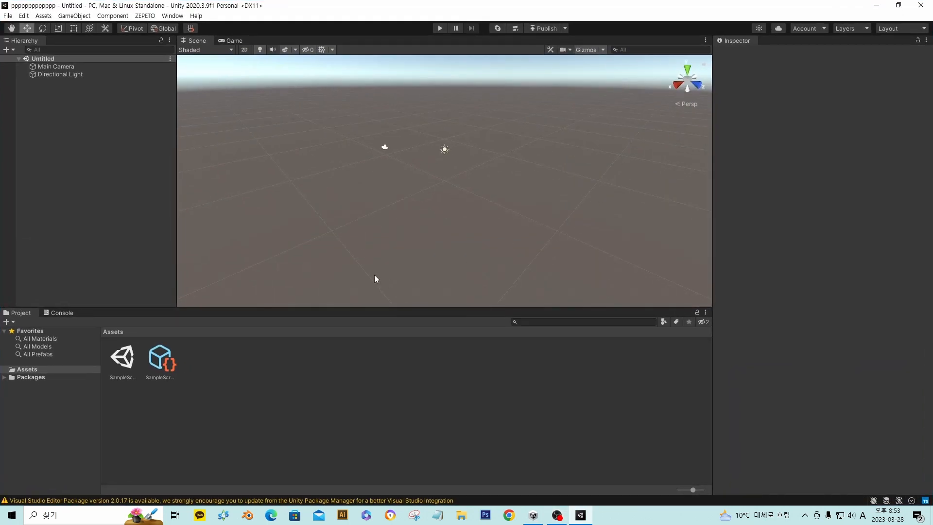
pyautogui.click(120, 360)
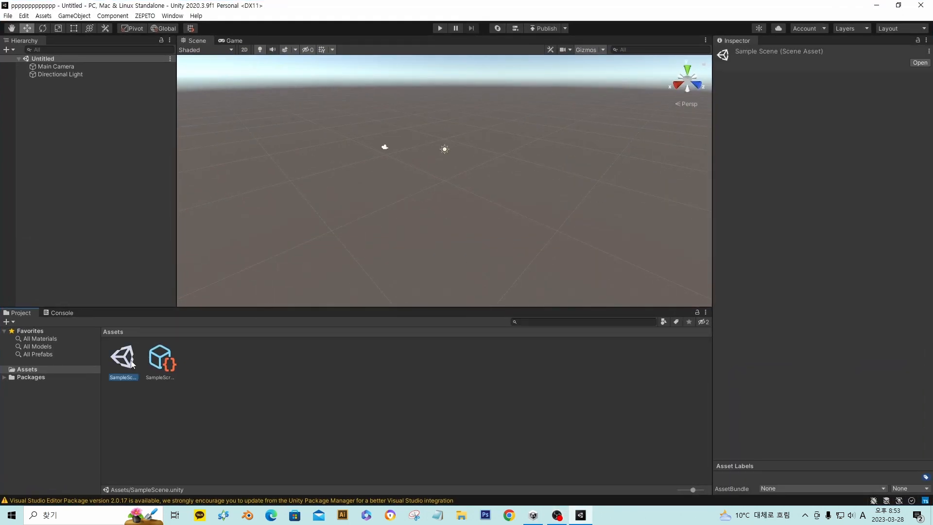
pyautogui.click(161, 366)
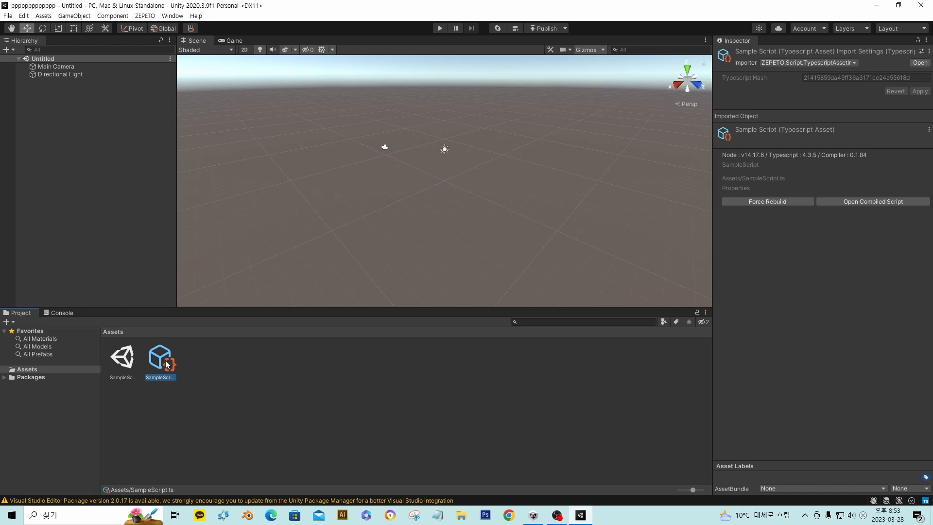
pyautogui.click(221, 402)
pyautogui.click(124, 362)
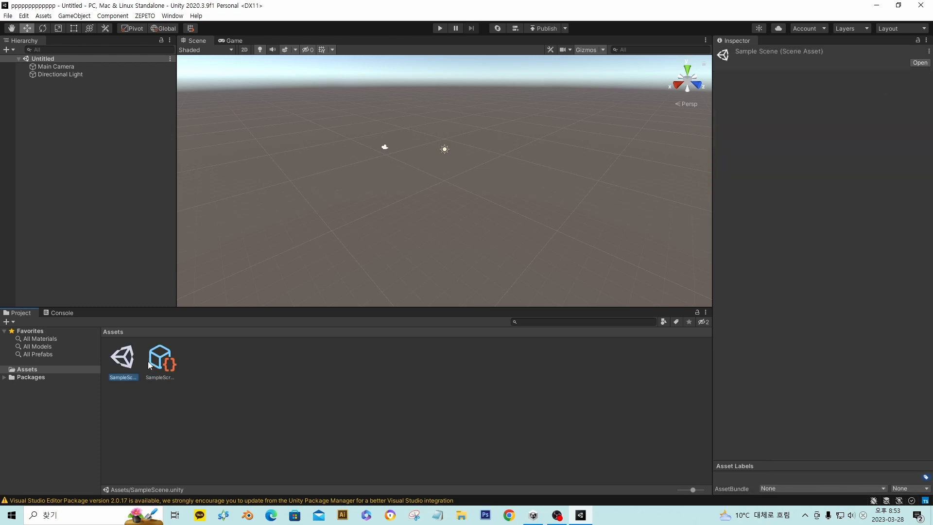
pyautogui.keyDown('ctrl'); pyautogui.click(152, 362); pyautogui.keyUp('ctrl')
pyautogui.press('Delete')
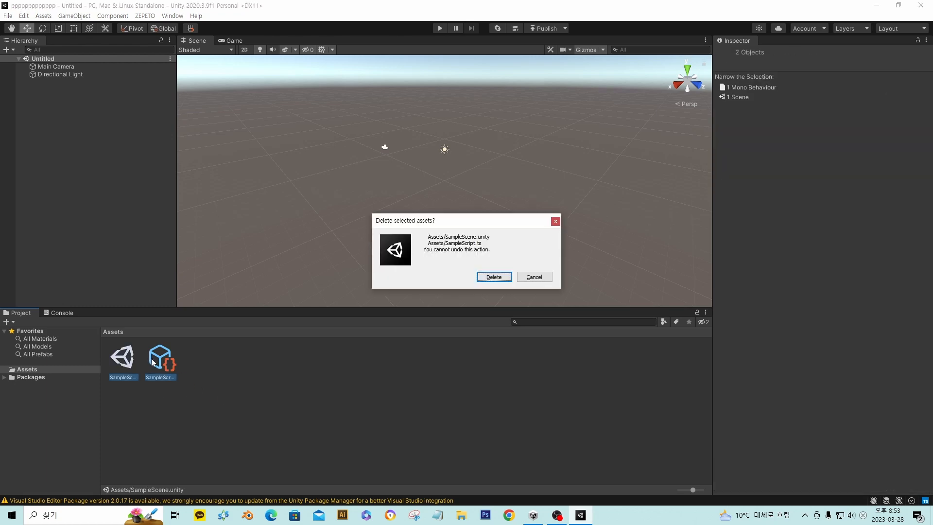
pyautogui.click(494, 277)
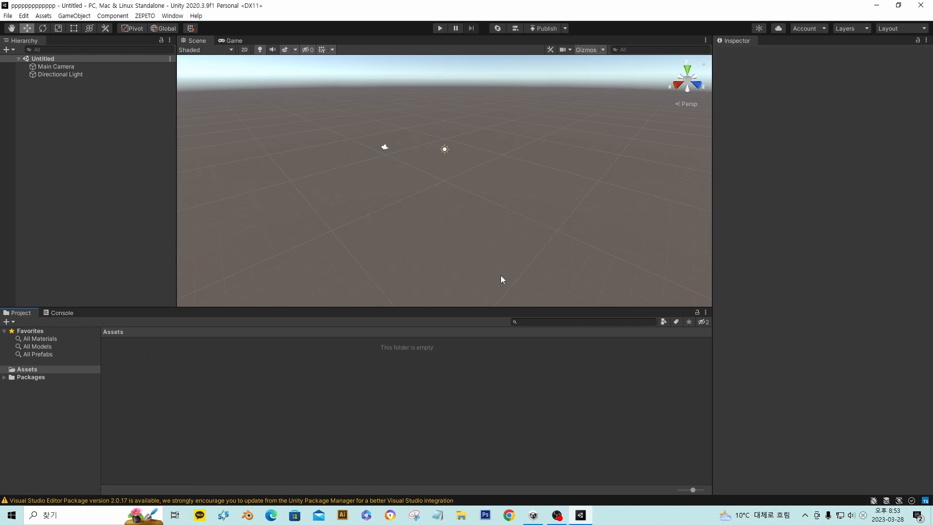
# Step: Open the ZEPETO World settings for the Unity project
pyautogui.click(564, 29)
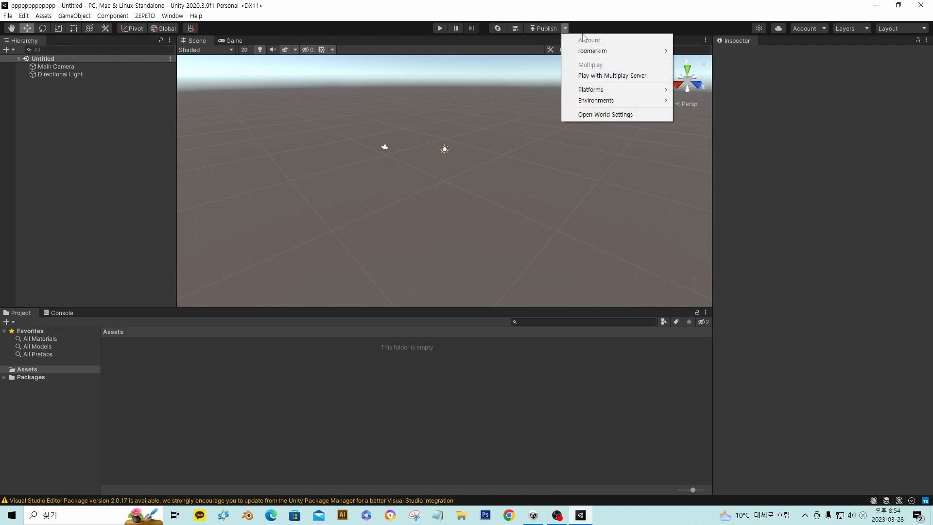
pyautogui.moveTo(594, 53)
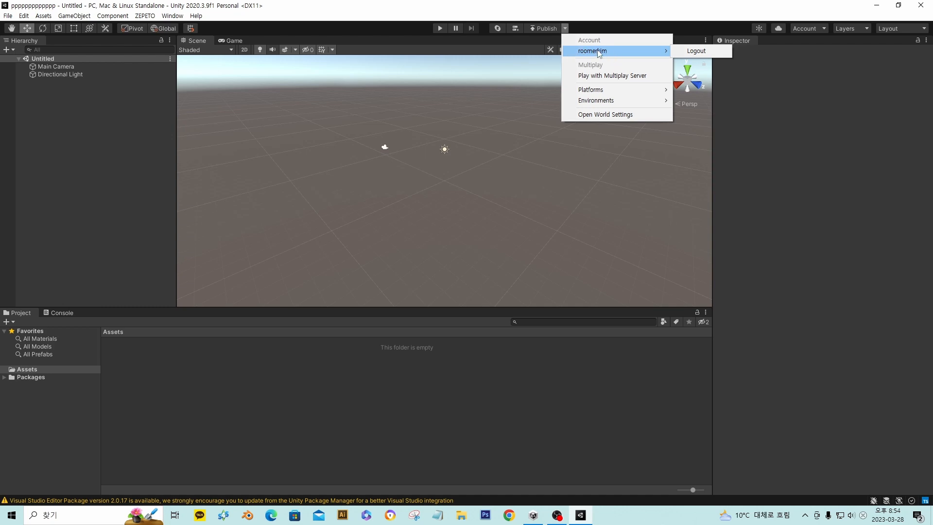
pyautogui.click(605, 115)
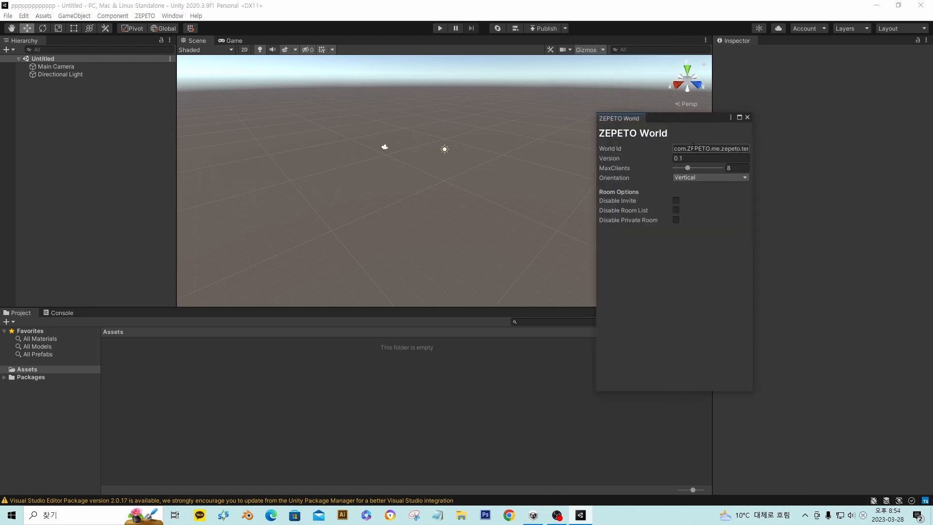
# Step: Copy the new world's ID from its ZEPETO Studio details page into the World Id setting in Unity
pyautogui.click(696, 148)
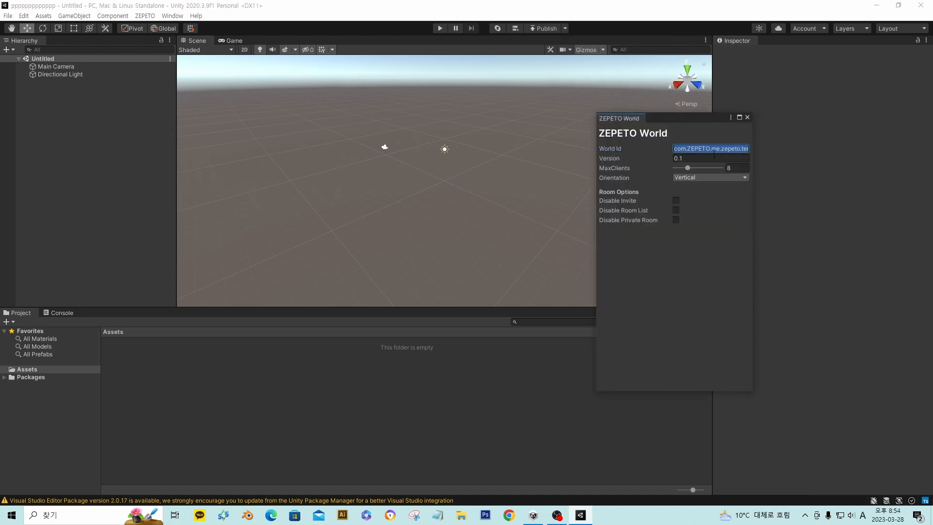
pyautogui.click(506, 519)
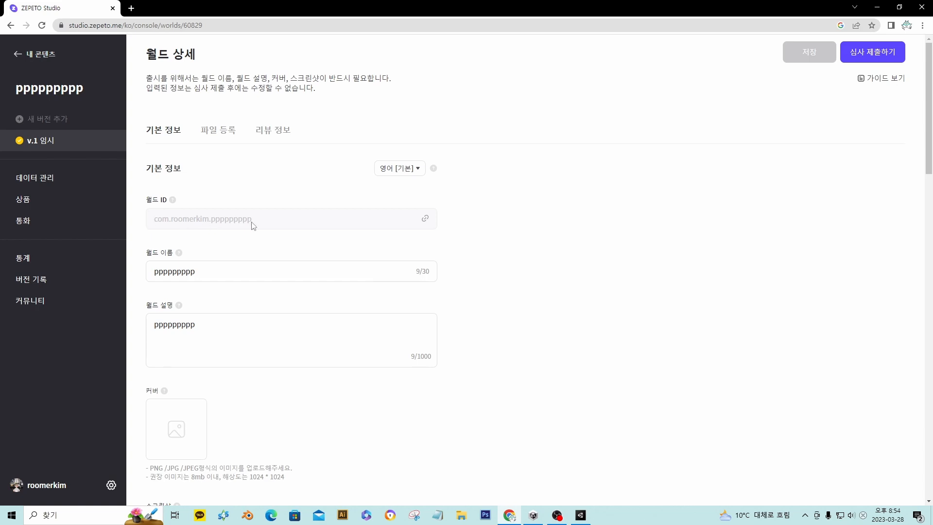
pyautogui.moveTo(269, 219); pyautogui.dragTo(148, 223)
pyautogui.hotkey('ctrl', 'c')
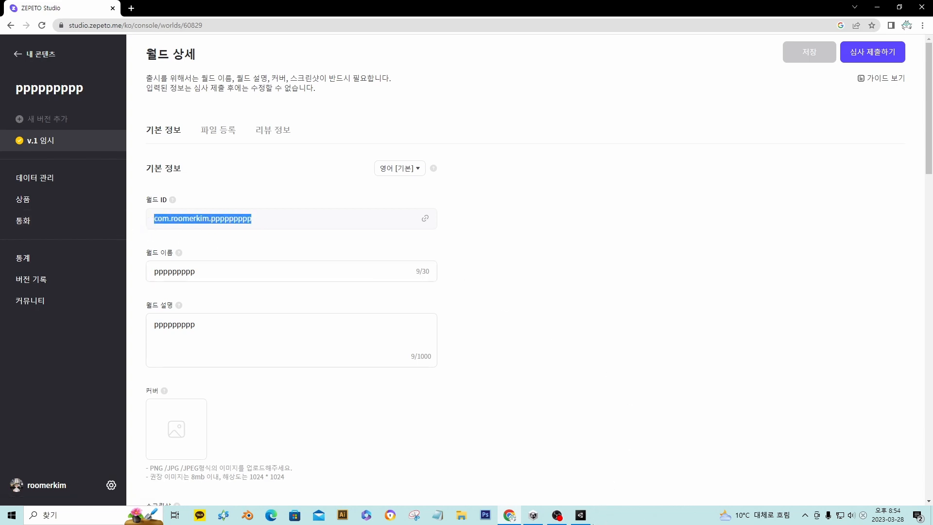
pyautogui.click(580, 516)
pyautogui.click(705, 149)
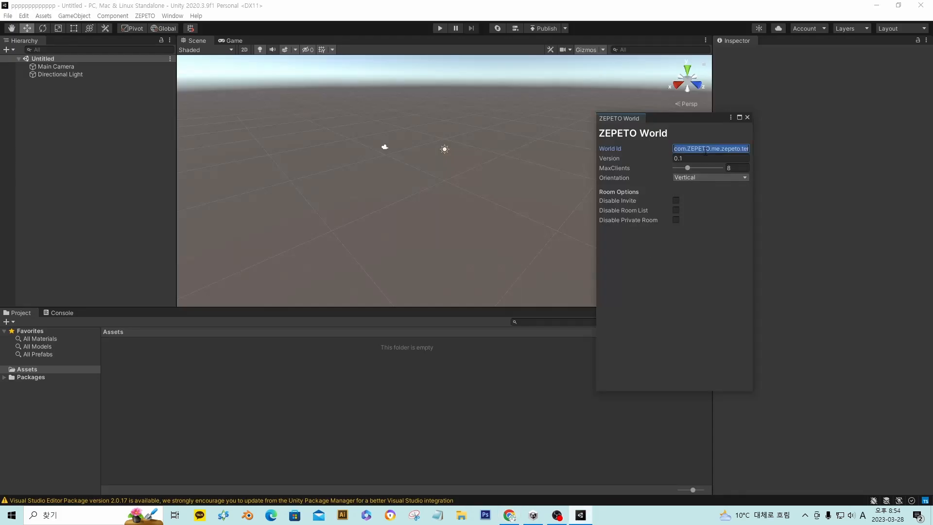
pyautogui.hotkey('ctrl', 'v')
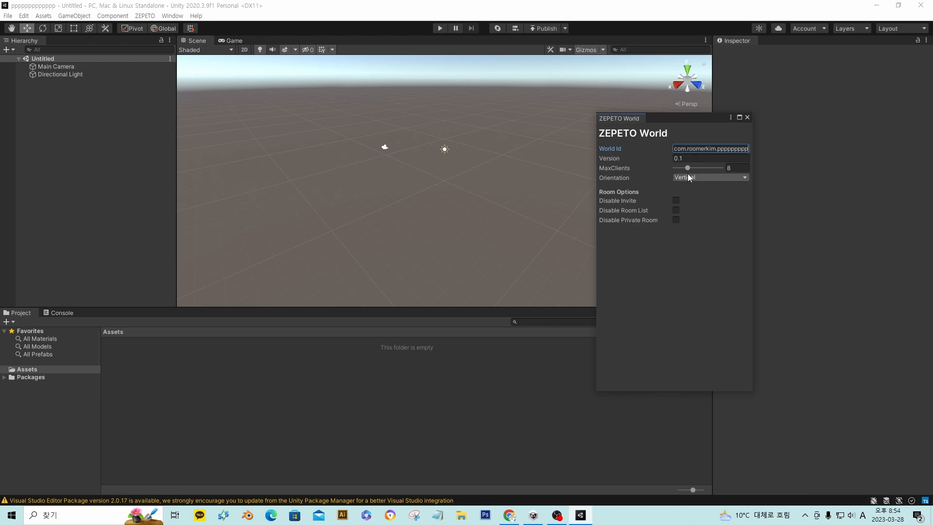
# Step: Set the world's MaxClients to 24 and its orientation to Horizontal, then close the ZEPETO World settings
pyautogui.moveTo(690, 167); pyautogui.dragTo(693, 167)
pyautogui.click(690, 179)
pyautogui.click(706, 203)
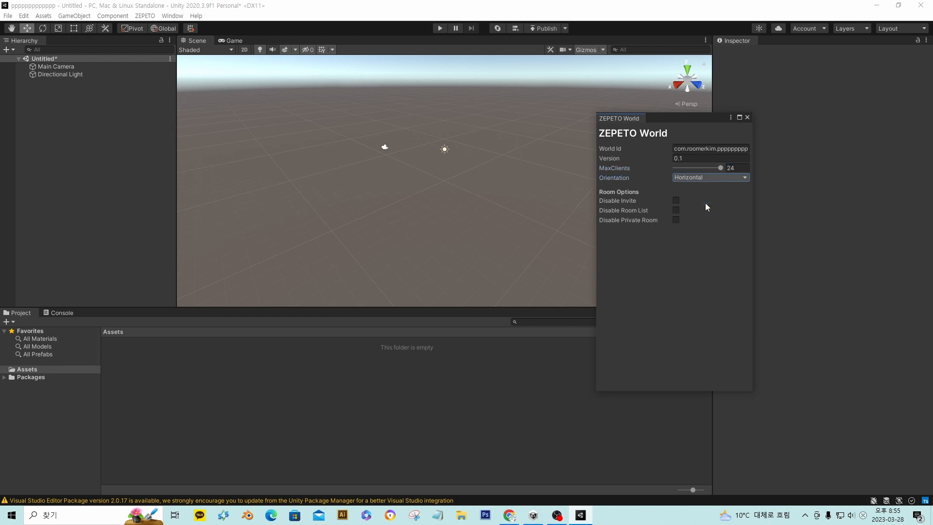
pyautogui.click(748, 117)
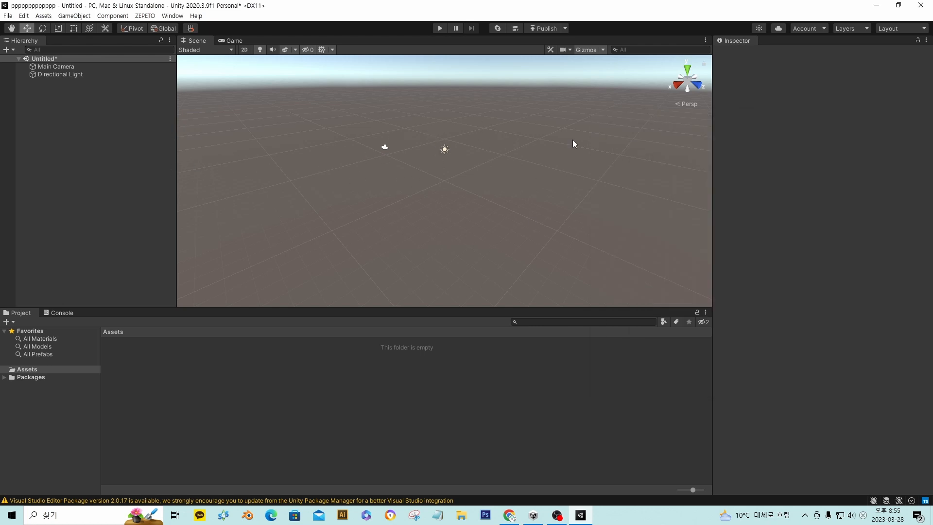
# Step: Add a 3D Plane object to the scene
pyautogui.rightClick(100, 114)
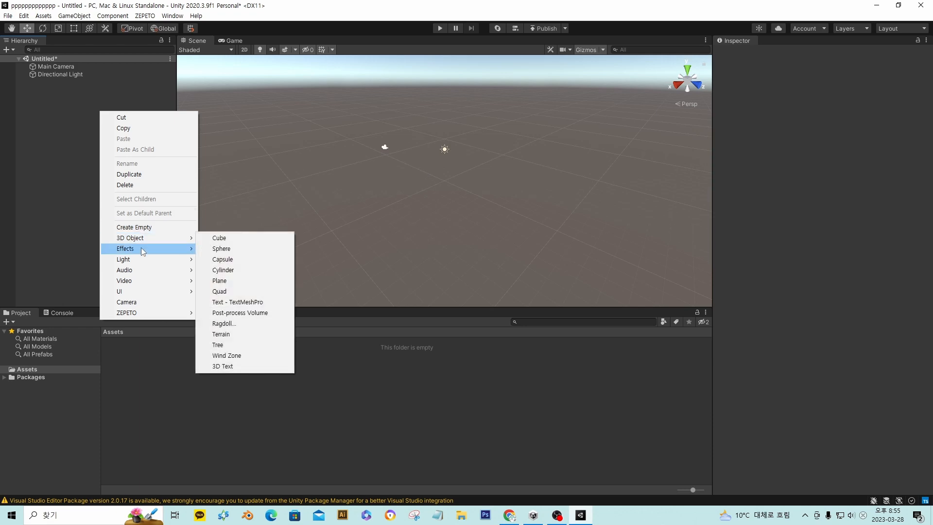
pyautogui.moveTo(178, 242)
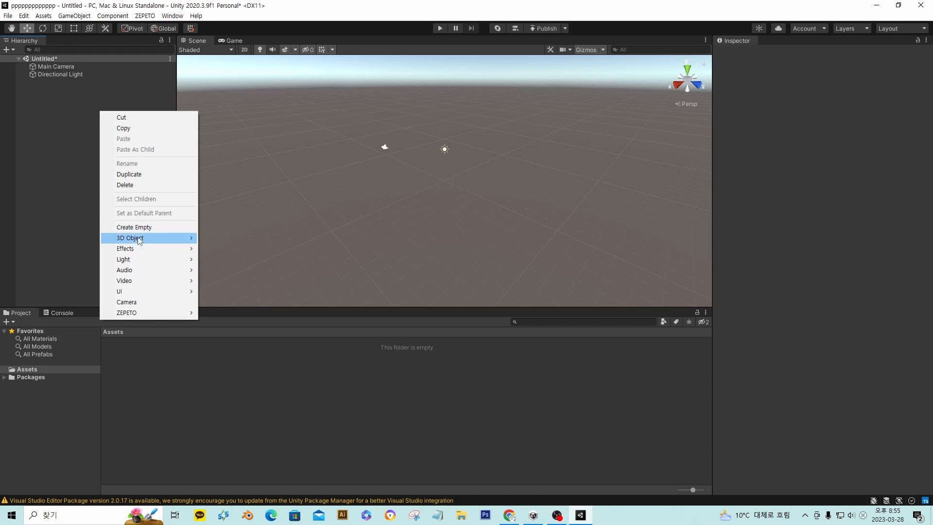
pyautogui.moveTo(141, 239)
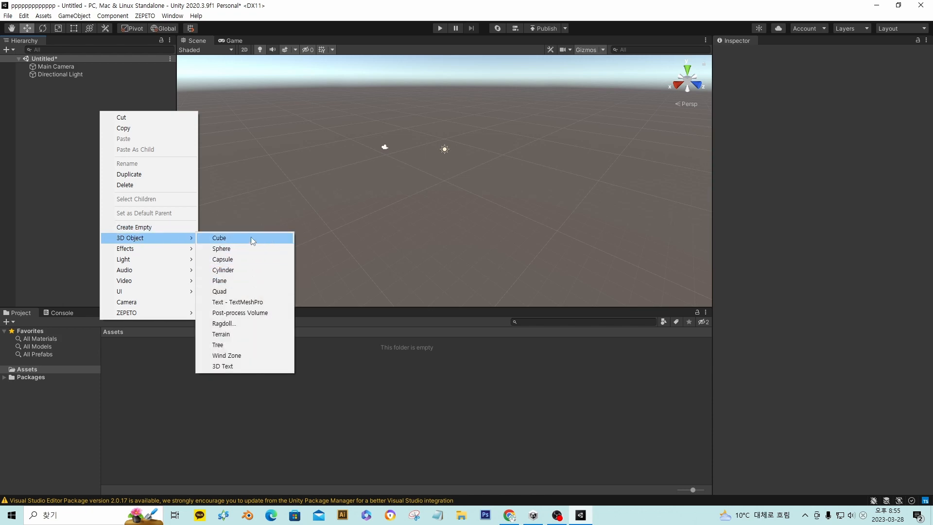
pyautogui.click(249, 280)
pyautogui.keyDown('alt'); pyautogui.moveTo(330, 206); pyautogui.dragTo(594, 207); pyautogui.keyUp('alt')
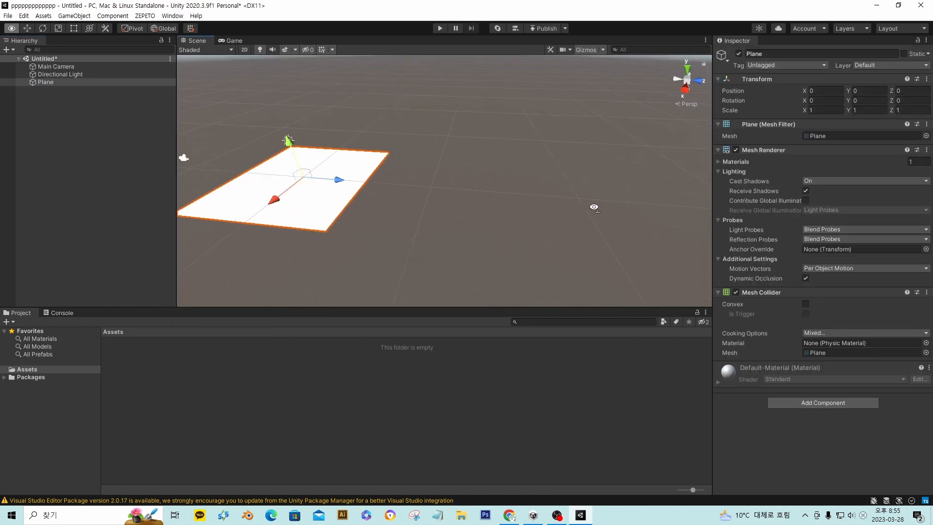
pyautogui.moveTo(417, 195); pyautogui.dragTo(489, 186, button='middle')
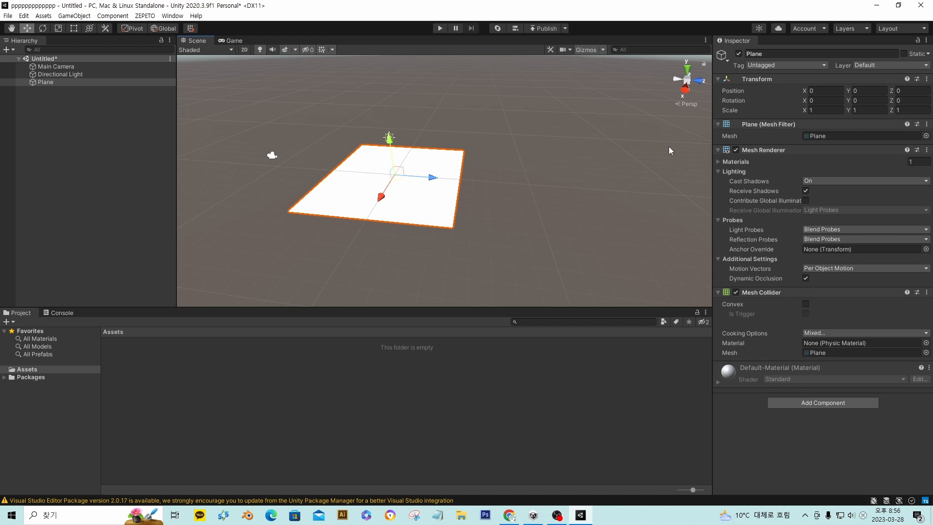
# Step: Set the plane's scale to 3 on the X, Y and Z axes
pyautogui.click(821, 112)
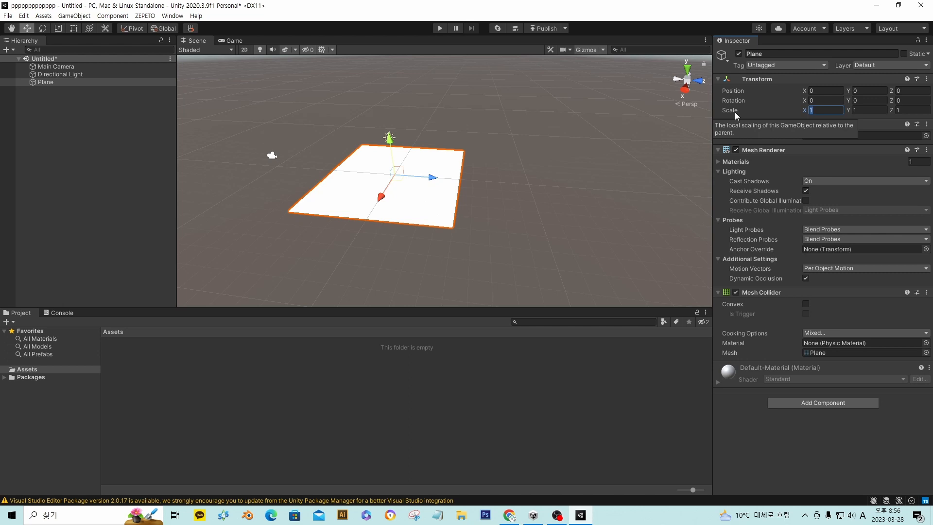
pyautogui.write('3')
pyautogui.press('Tab')
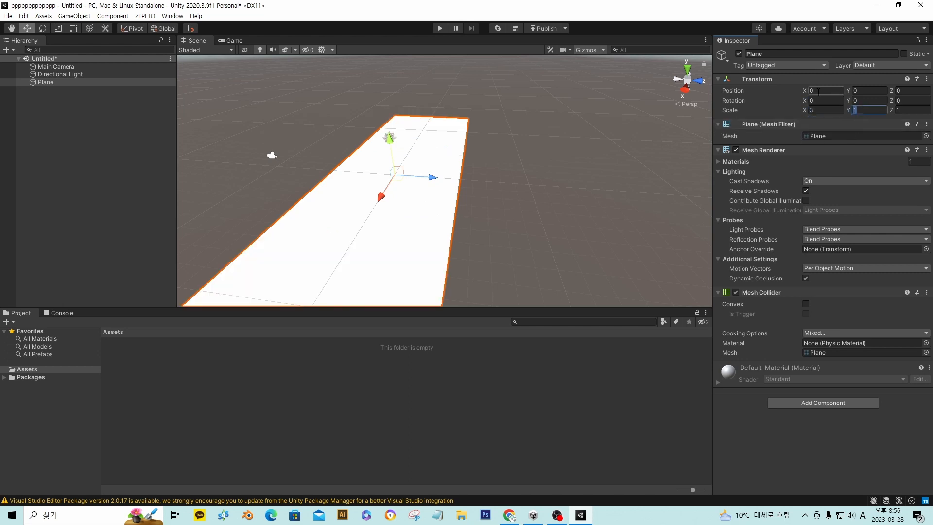
pyautogui.write('3')
pyautogui.press('Tab')
pyautogui.write('3')
pyautogui.moveTo(447, 181); pyautogui.dragTo(471, 152, button='middle')
pyautogui.scroll(-4, 481, 146)
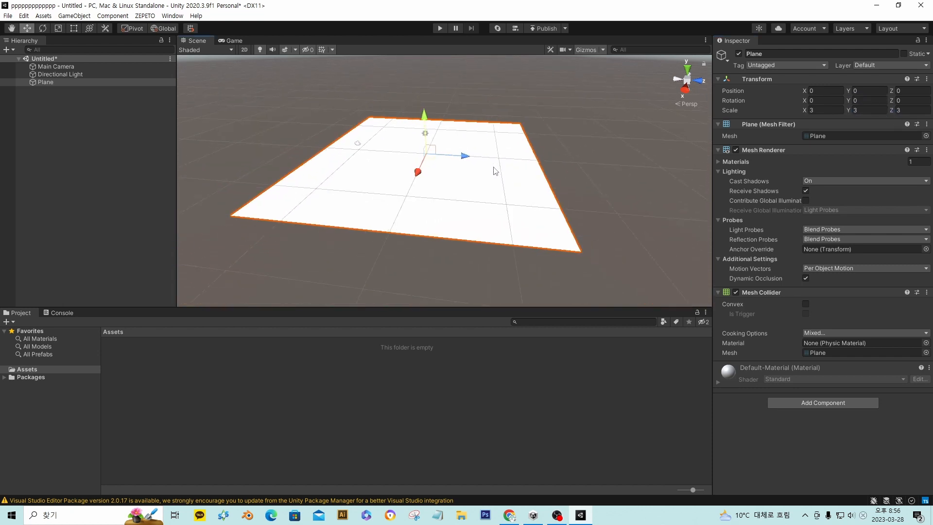
# Step: Duplicate the plane and lower the copy to a Y position of about -2.73
pyautogui.click(39, 83)
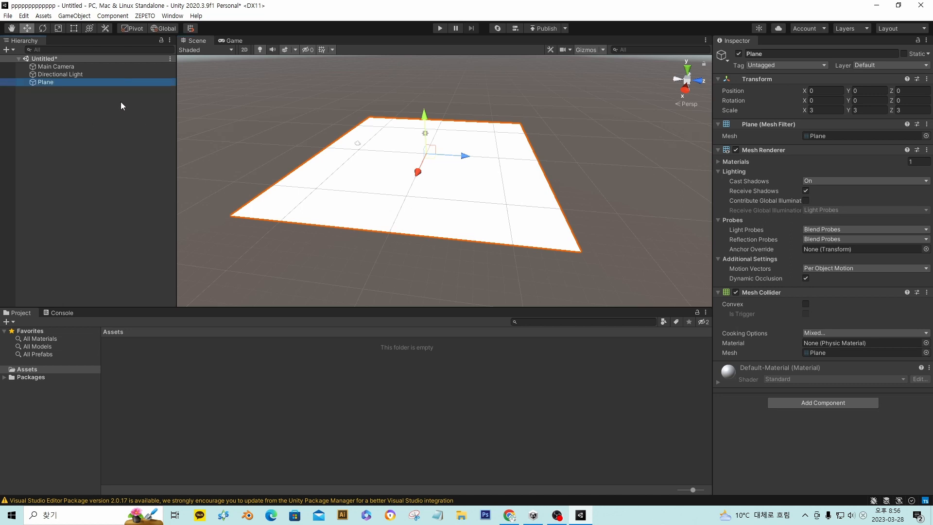
pyautogui.hotkey('ctrl', 'd')
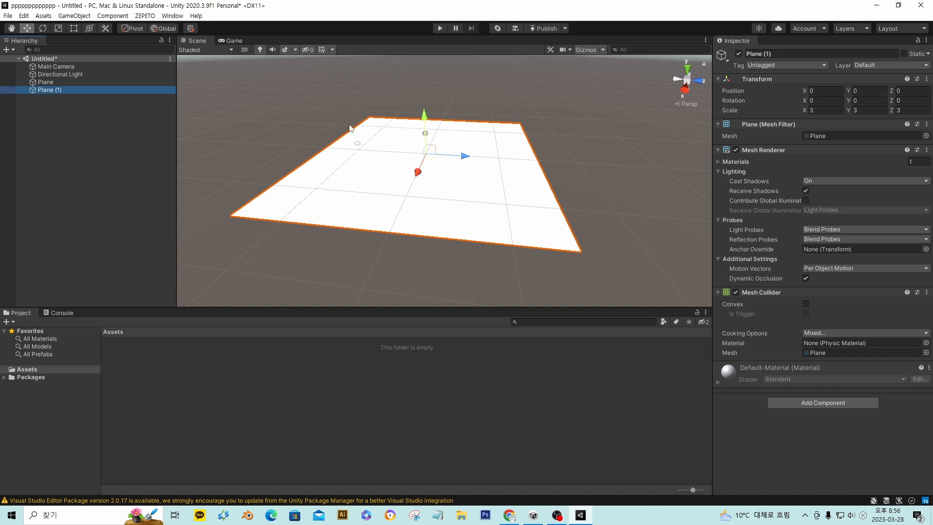
pyautogui.moveTo(425, 120); pyautogui.dragTo(427, 138)
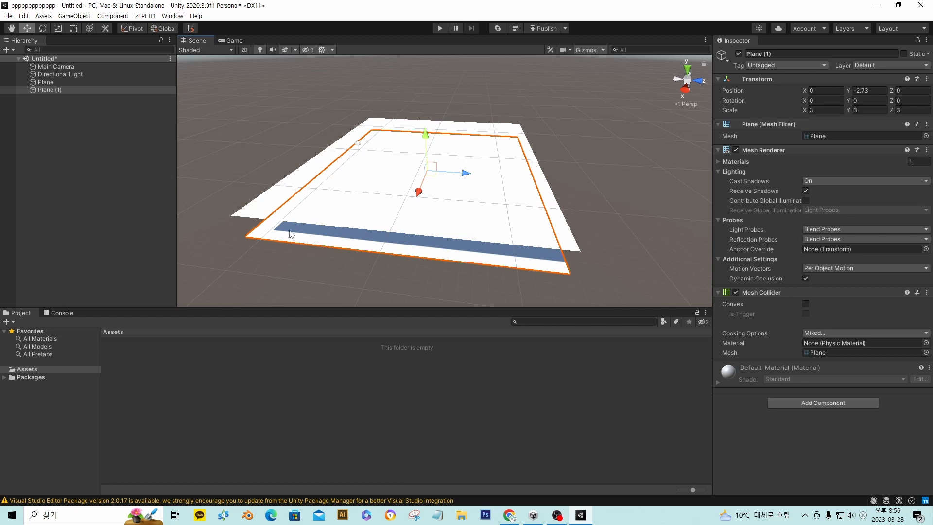
# Step: Set the lower plane's scale to 4 on the X, Y and Z axes
pyautogui.click(822, 111)
pyautogui.write('4')
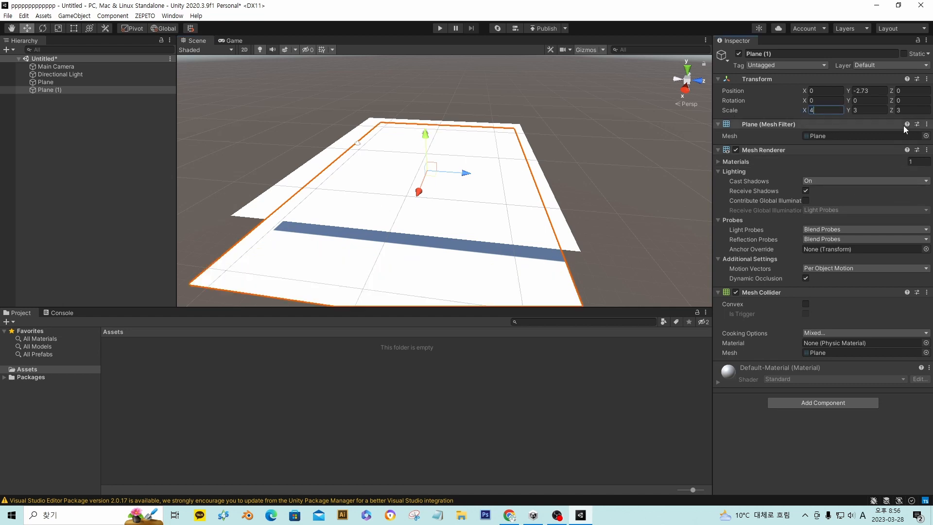
pyautogui.press('Tab')
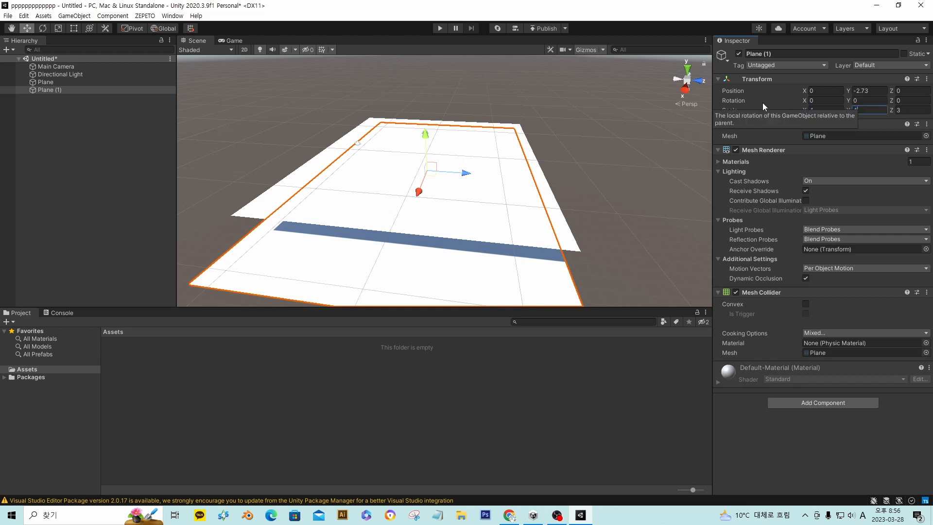
pyautogui.write('4')
pyautogui.press('Tab')
pyautogui.write('4')
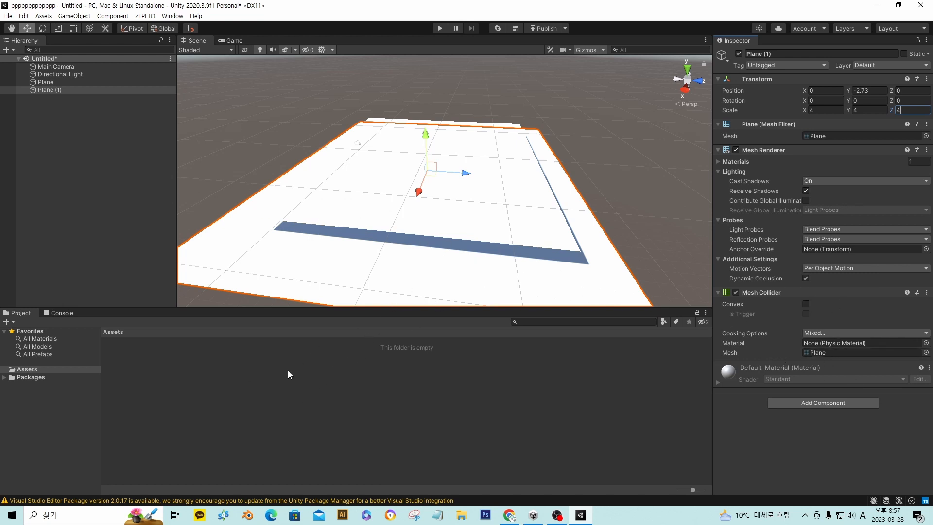
# Step: Create a new ZEPETO TypeScript file in the project's Assets folder
pyautogui.click(183, 374)
pyautogui.rightClick(273, 369)
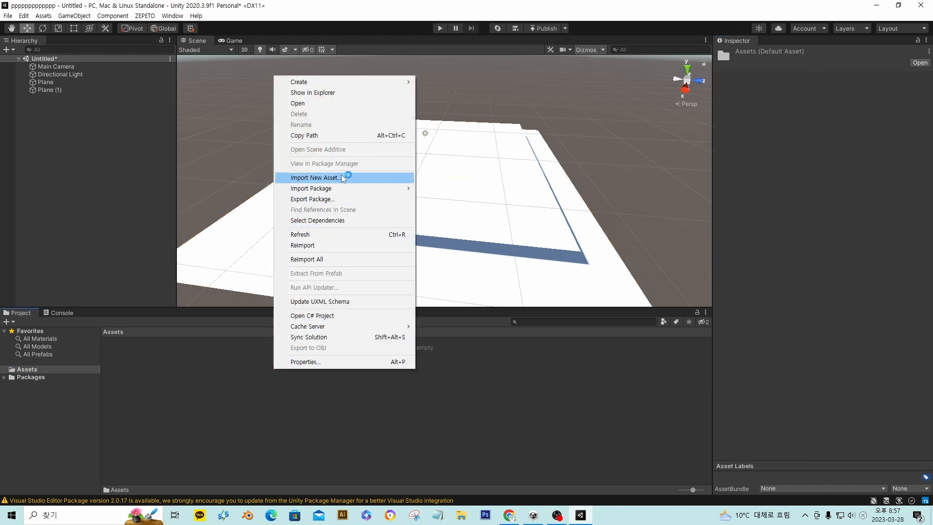
pyautogui.moveTo(354, 84)
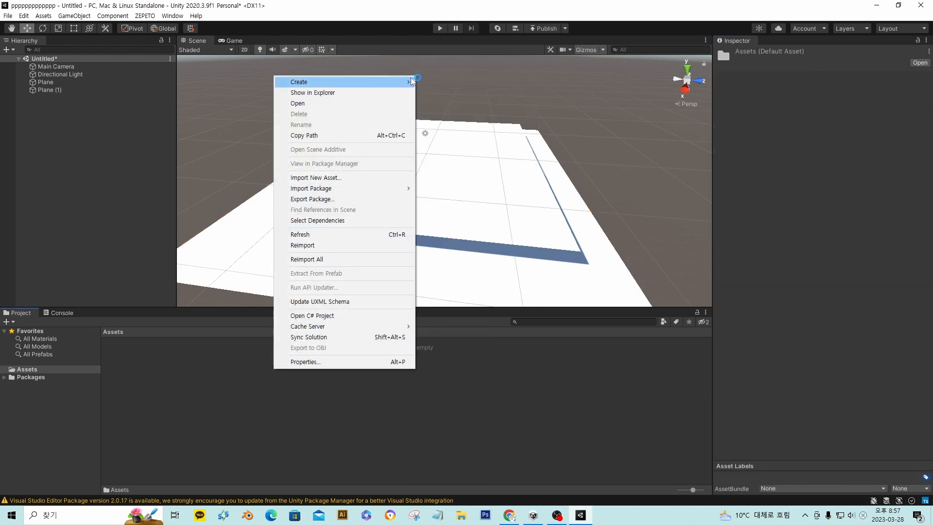
pyautogui.moveTo(504, 99)
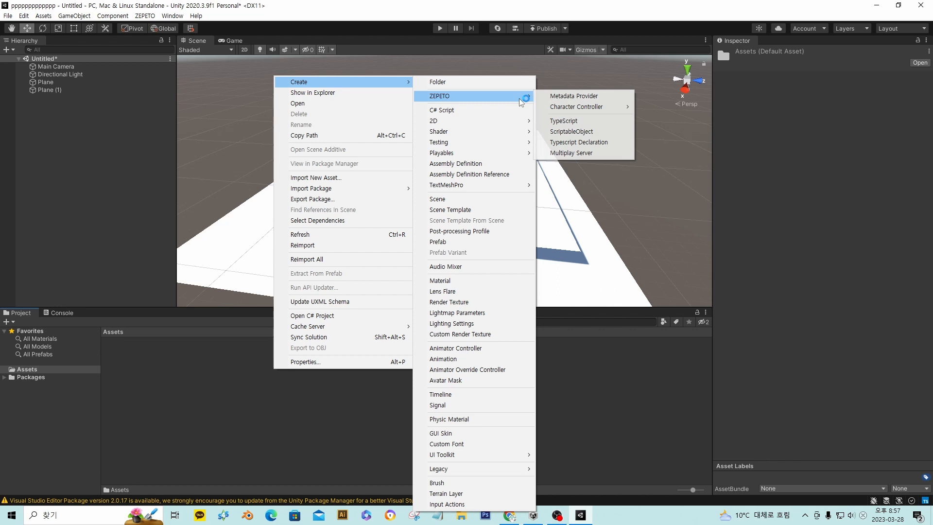
pyautogui.click(603, 120)
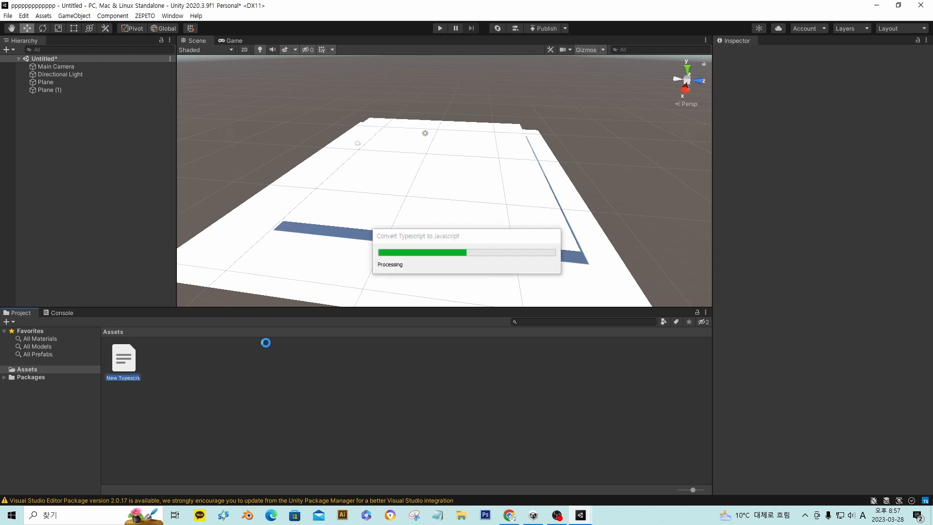
# Step: Switch to the ZEPETO Studio docs in Chrome and review the chapters of the 월드 개발 무작정 따라하기 guide
pyautogui.click(517, 512)
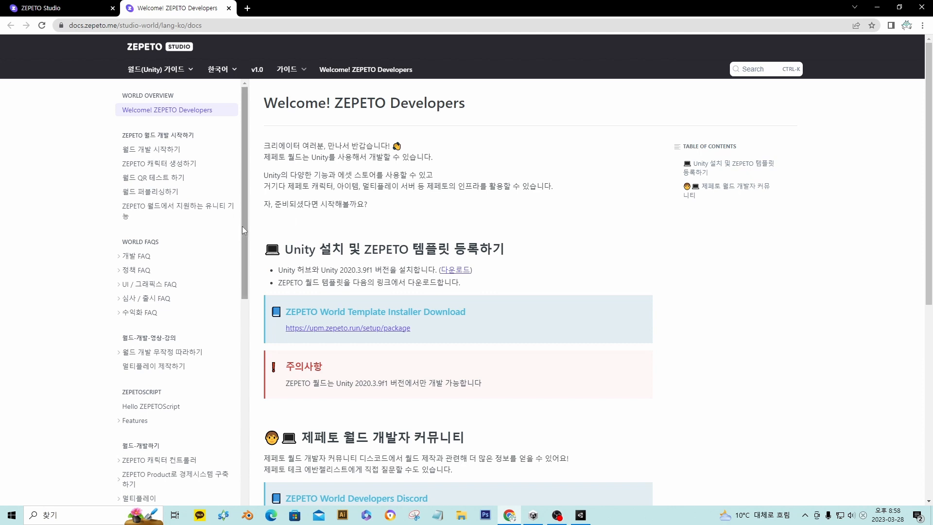
pyautogui.moveTo(242, 227); pyautogui.dragTo(261, 293)
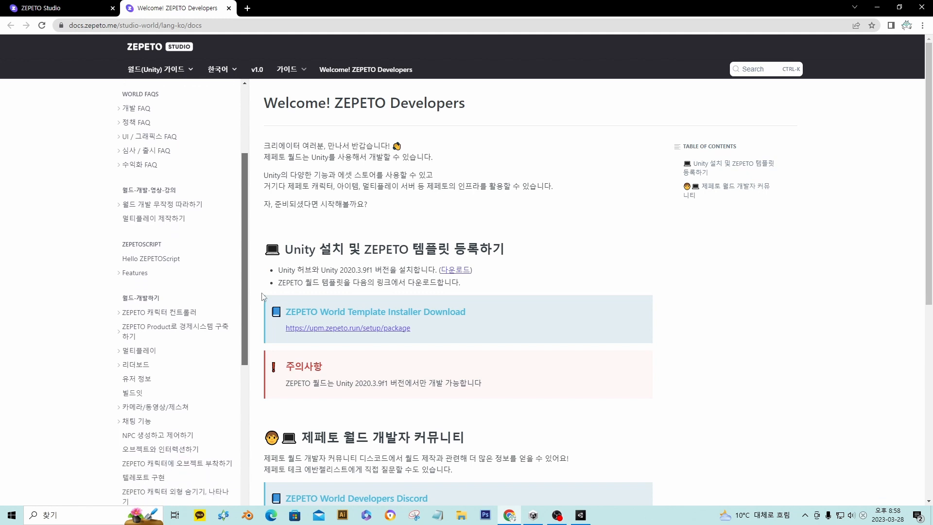
pyautogui.click(181, 210)
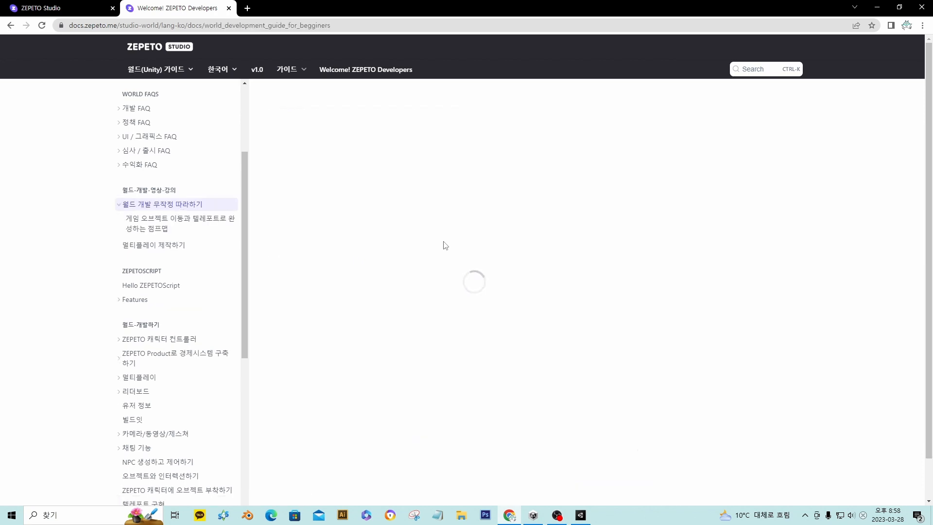
pyautogui.scroll(-9, 432, 246)
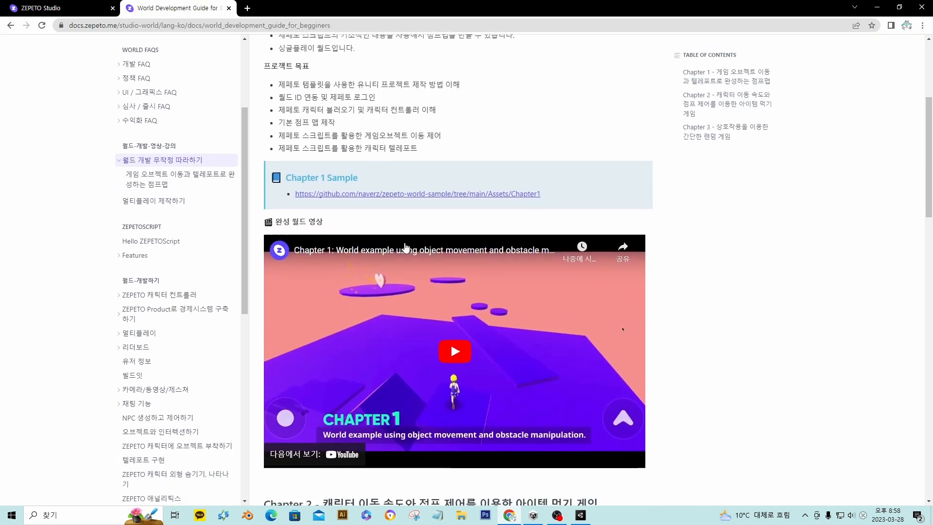
pyautogui.scroll(1, 405, 252)
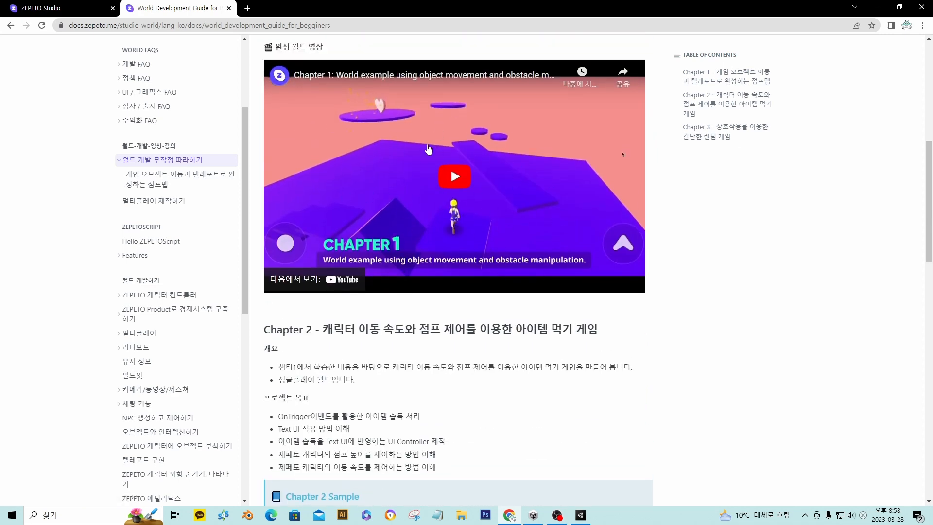
pyautogui.scroll(-2, 527, 189)
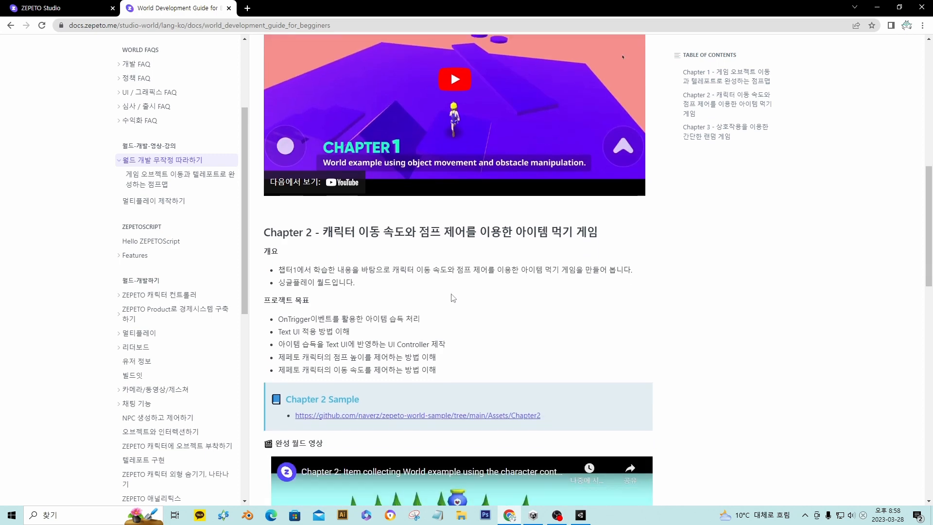
pyautogui.scroll(-5, 439, 296)
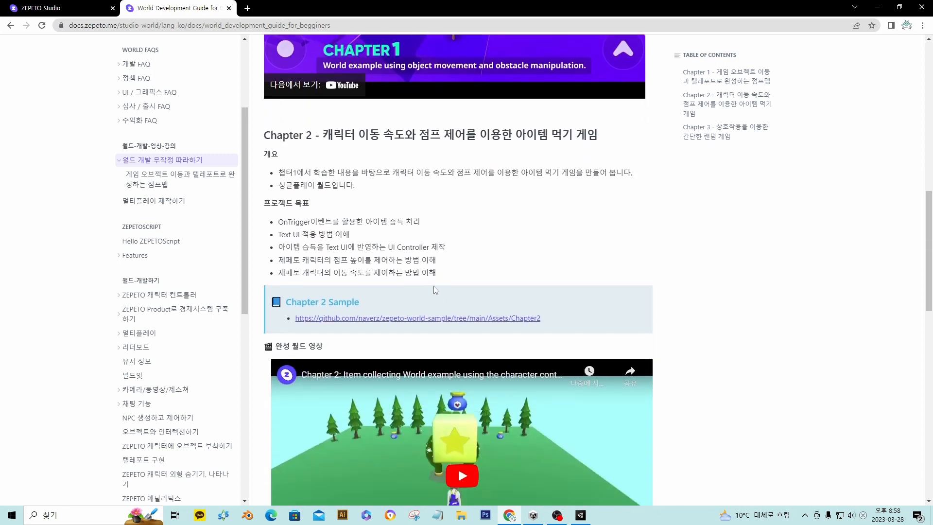
pyautogui.scroll(-5, 412, 268)
pyautogui.scroll(-3, 220, 185)
# Step: Open the 게임 오브젝트 이동과 텔레포트로 완성하는 점프맵 tutorial and review it through the Part 3 scripts
pyautogui.scroll(4, 210, 189)
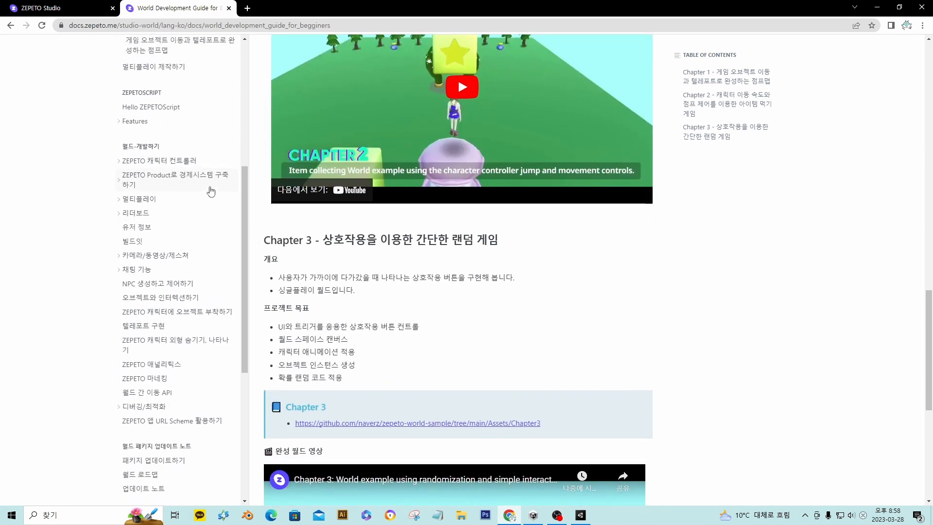
pyautogui.click(171, 230)
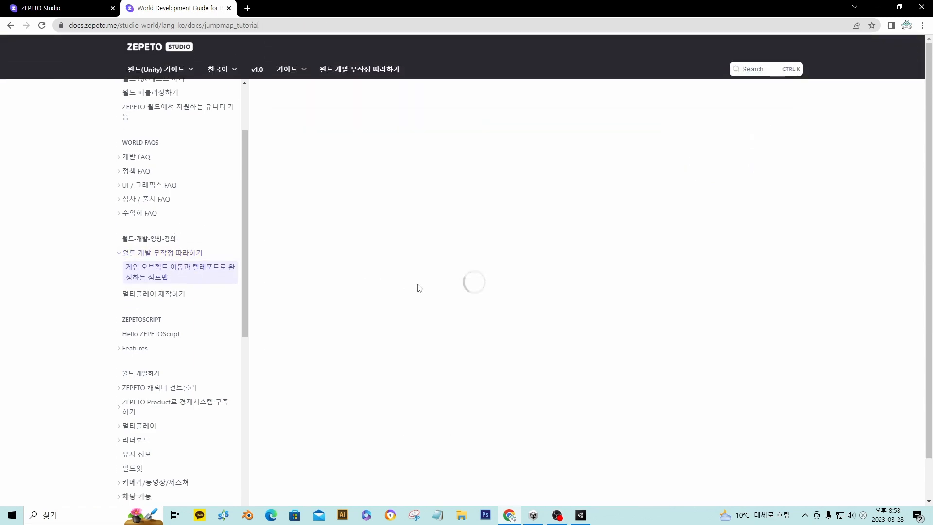
pyautogui.scroll(-5, 430, 267)
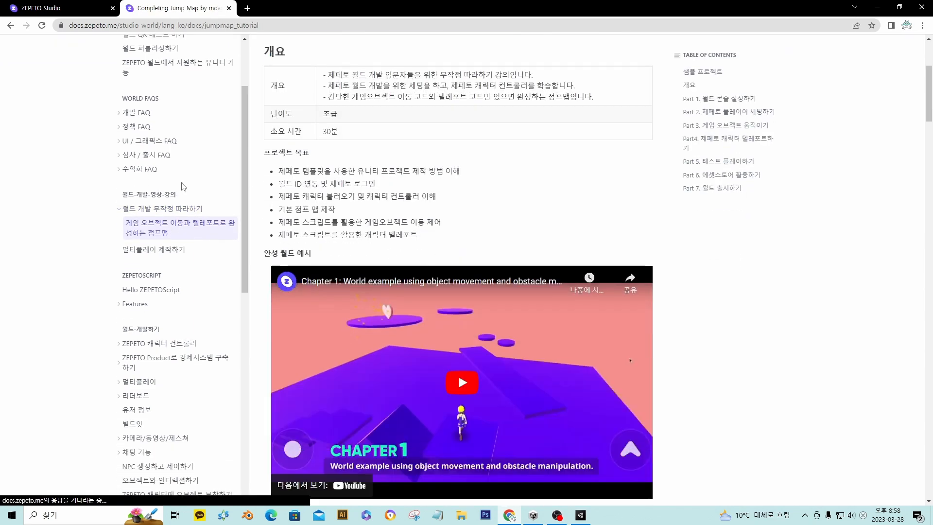
pyautogui.scroll(-5, 379, 185)
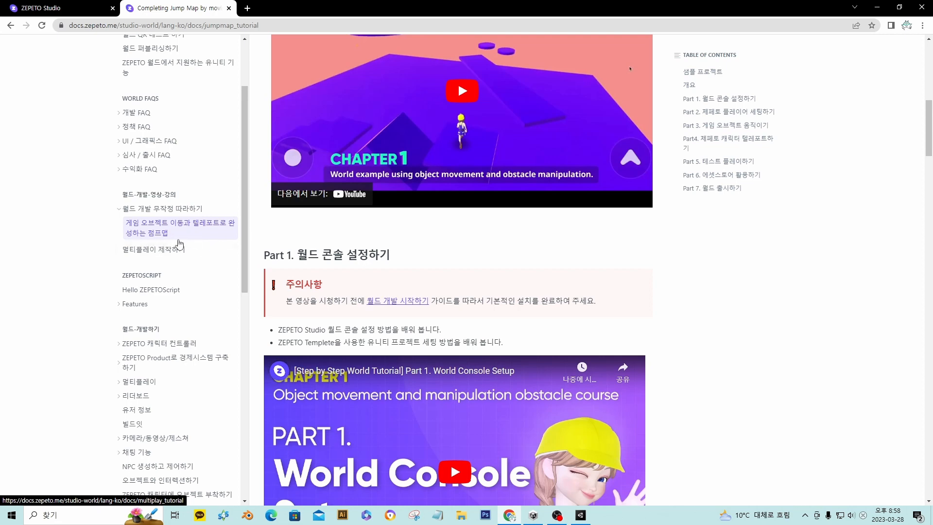
pyautogui.scroll(-15, 420, 258)
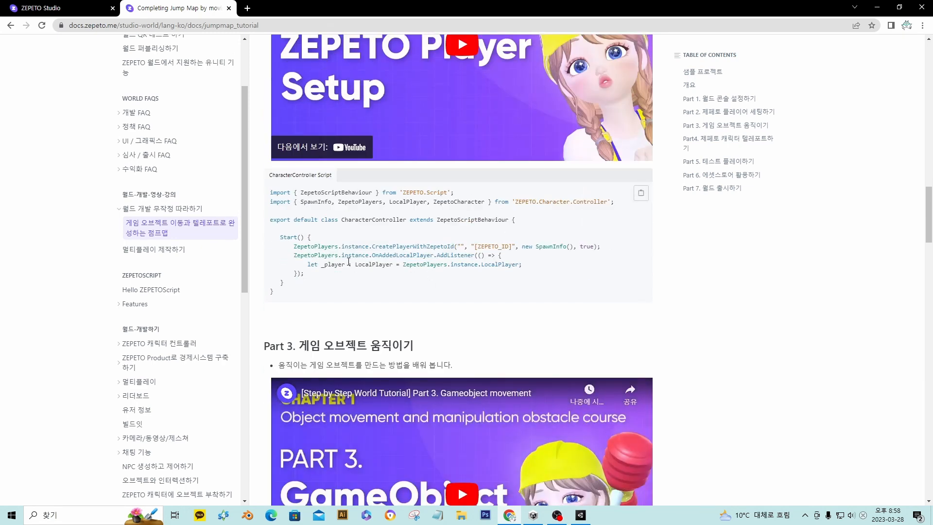
pyautogui.scroll(1, 312, 251)
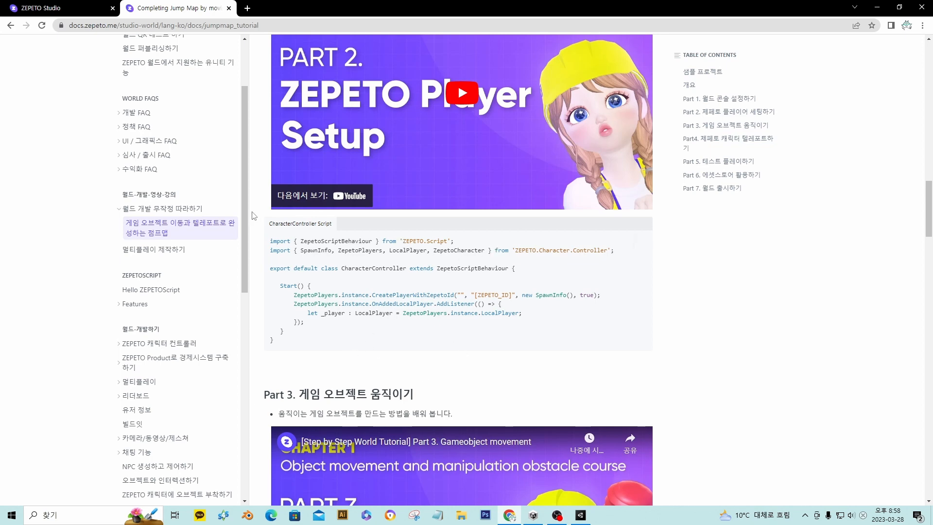
pyautogui.scroll(-9, 483, 323)
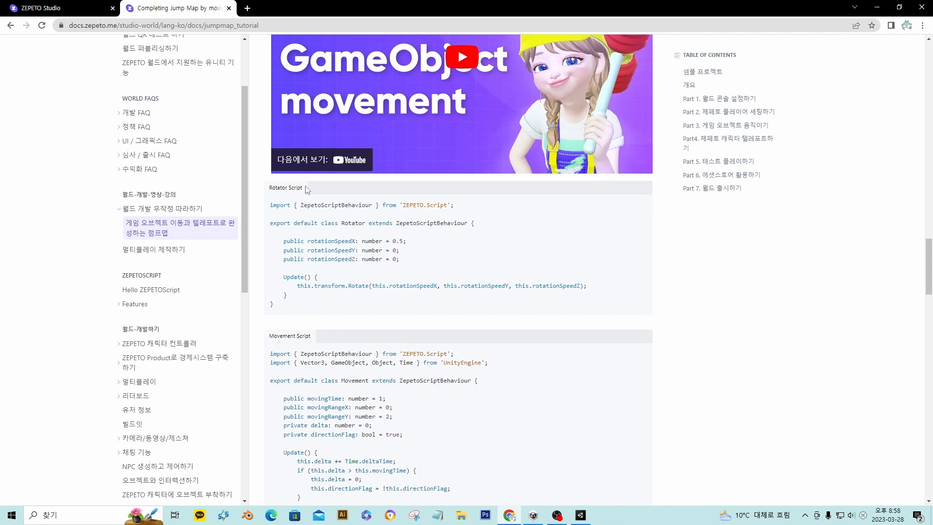
# Step: Copy the Rotator Script title from Part 3 of the jump map tutorial
pyautogui.moveTo(302, 189); pyautogui.dragTo(299, 189)
pyautogui.click(302, 188)
pyautogui.moveTo(288, 187); pyautogui.dragTo(245, 191)
pyautogui.click(278, 189)
pyautogui.click(304, 193)
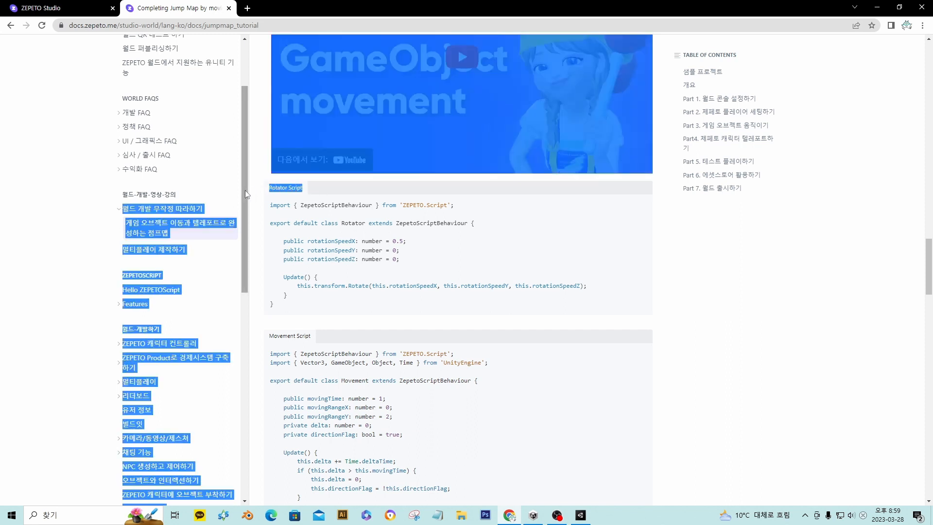
pyautogui.click(298, 190)
pyautogui.moveTo(303, 190); pyautogui.dragTo(262, 189)
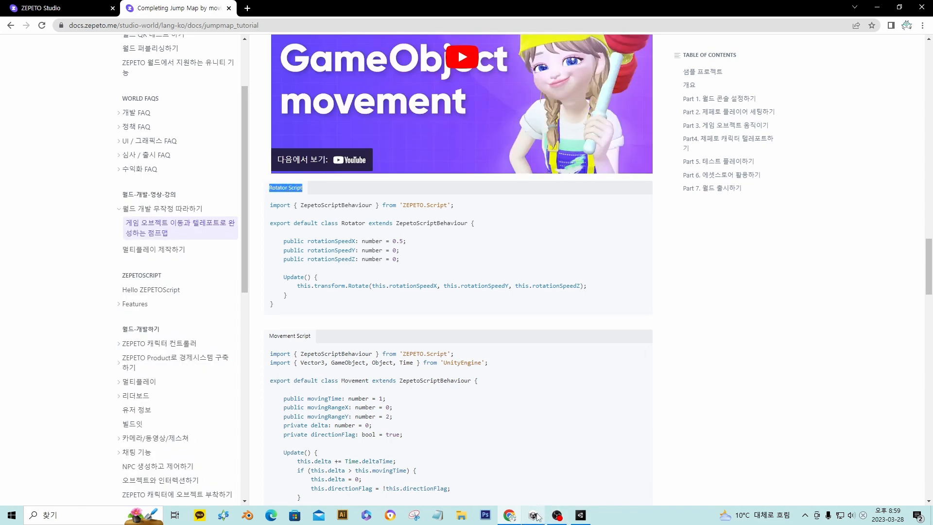
# Step: Switch to Unity and rename the new TypeScript file in Assets as Rotator Script
pyautogui.click(582, 515)
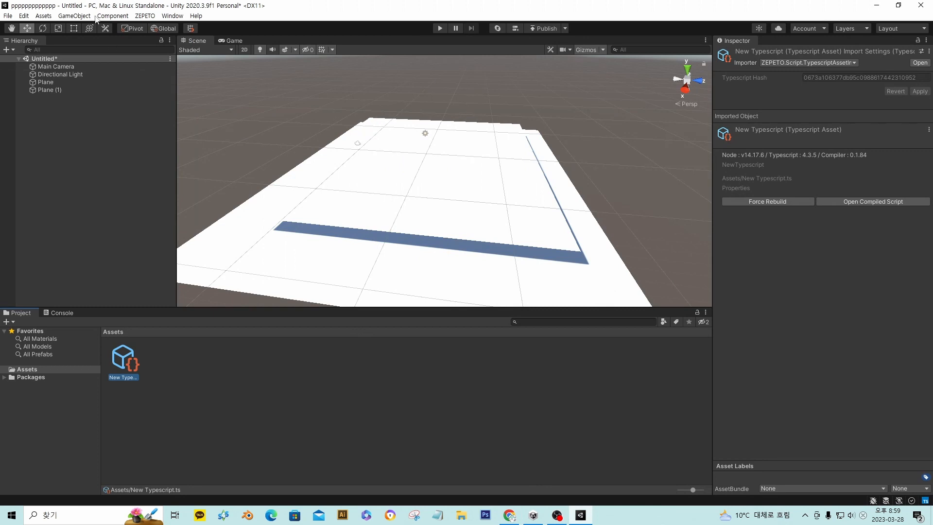
pyautogui.rightClick(123, 363)
pyautogui.click(165, 113)
pyautogui.press('Return')
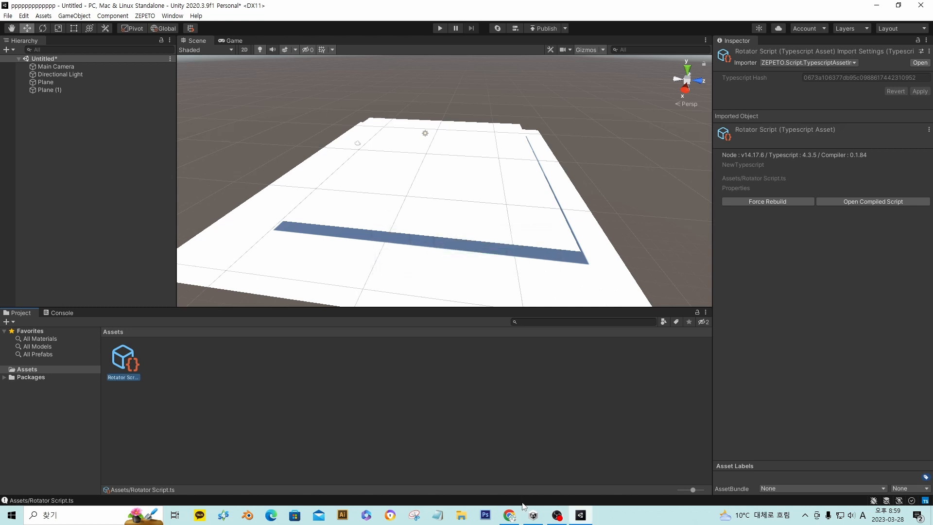
# Step: Create a second ZEPETO TypeScript file in the Assets folder, keeping its default name
pyautogui.rightClick(225, 365)
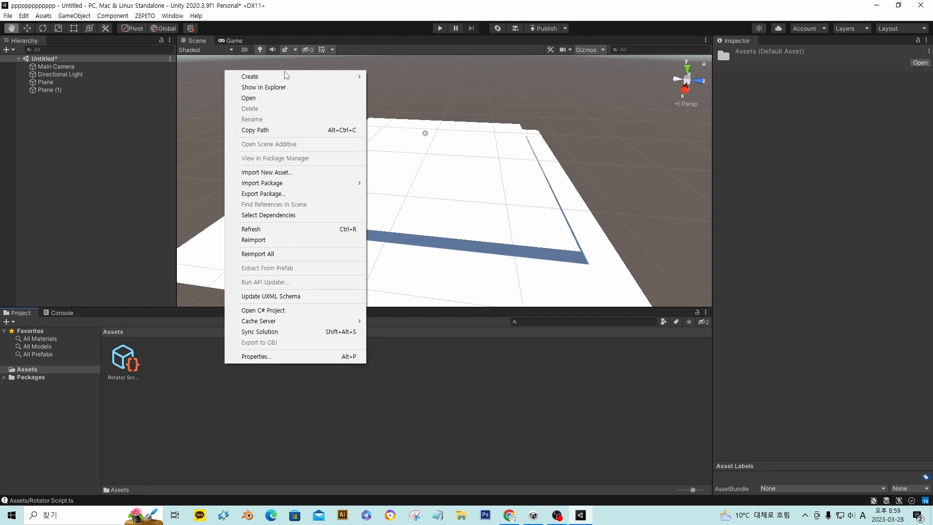
pyautogui.moveTo(301, 79)
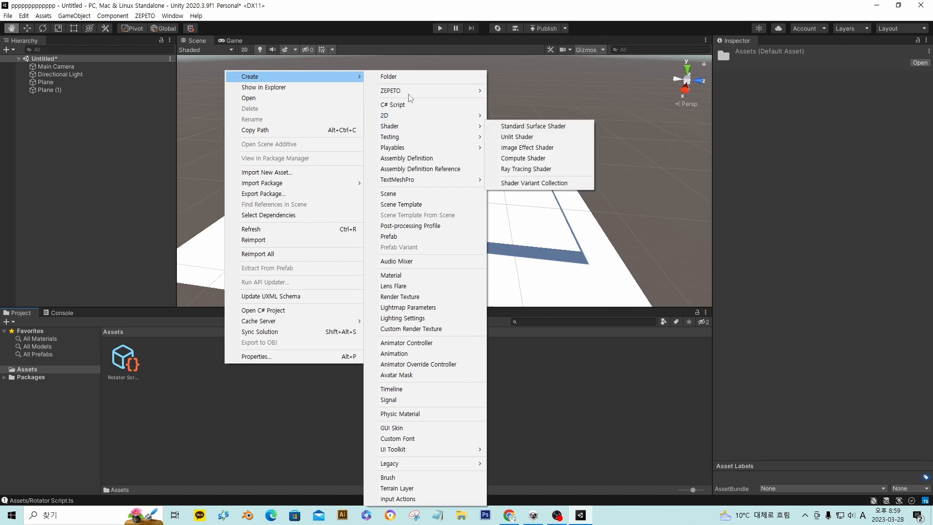
pyautogui.moveTo(413, 90)
pyautogui.click(515, 116)
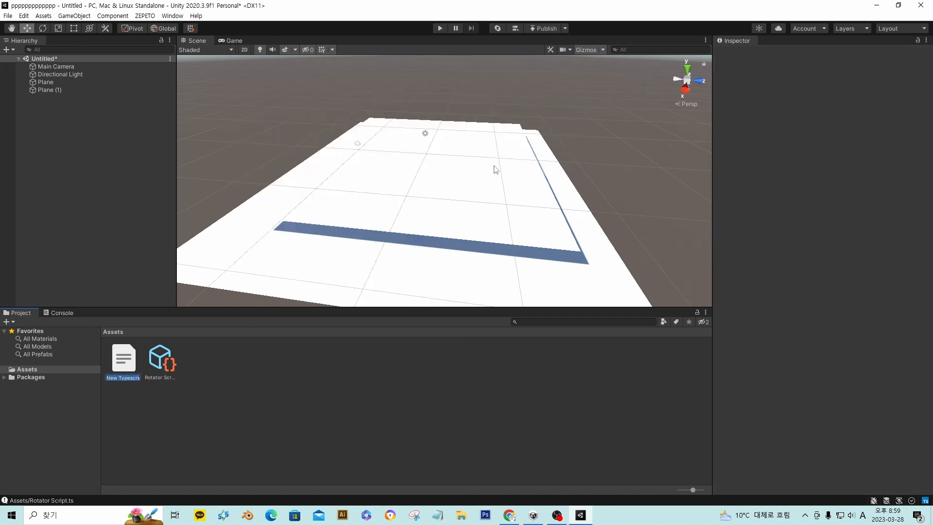
pyautogui.press('Return')
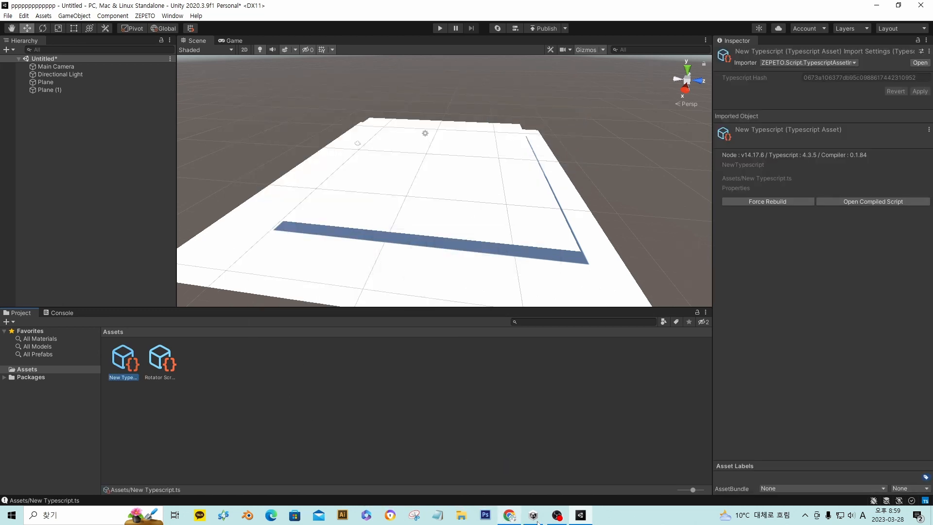
# Step: Switch to the jump map tutorial in Chrome and copy the Movement Script title
pyautogui.click(509, 517)
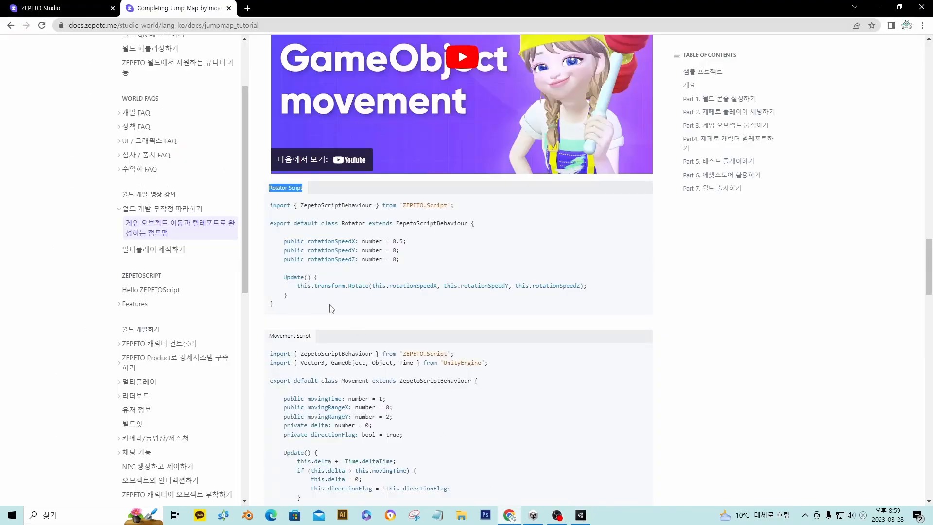
pyautogui.scroll(-2, 326, 291)
pyautogui.moveTo(313, 240); pyautogui.dragTo(265, 241)
pyautogui.hotkey('ctrl', 'c')
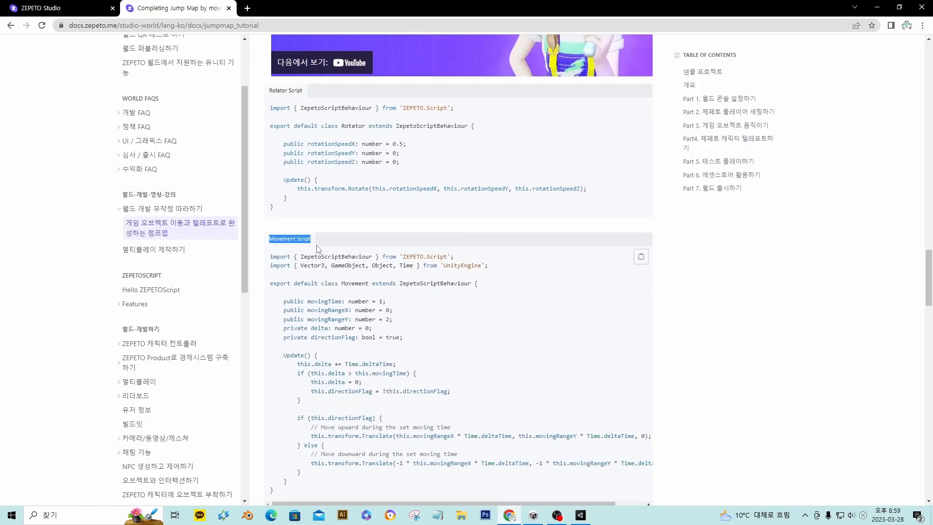
# Step: Switch to Unity and rename the second TypeScript file as Movement Script
pyautogui.click(580, 518)
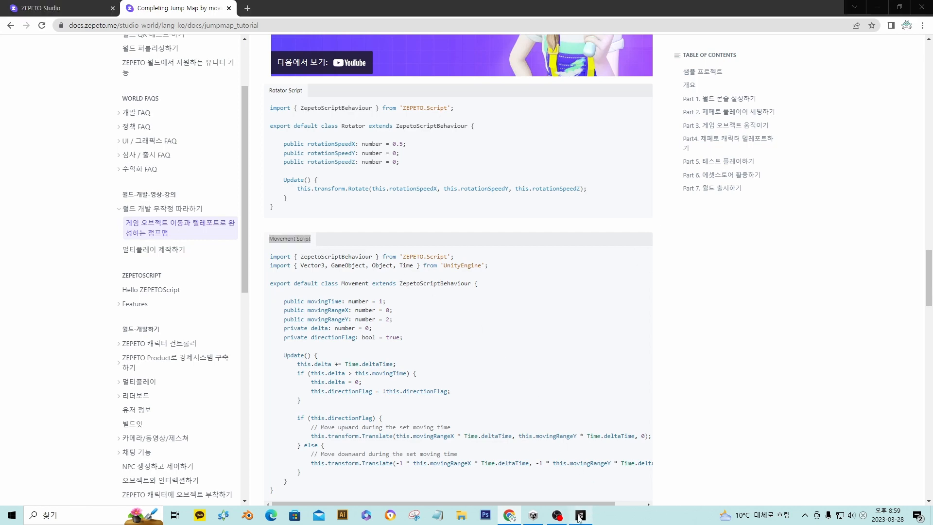
pyautogui.rightClick(120, 365)
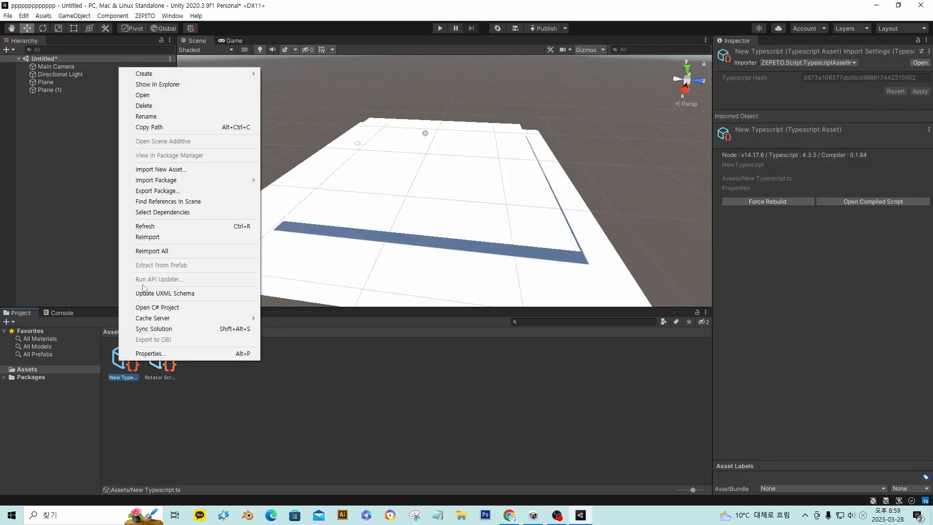
pyautogui.click(150, 117)
pyautogui.hotkey('ctrl', 'v')
pyautogui.press('Return')
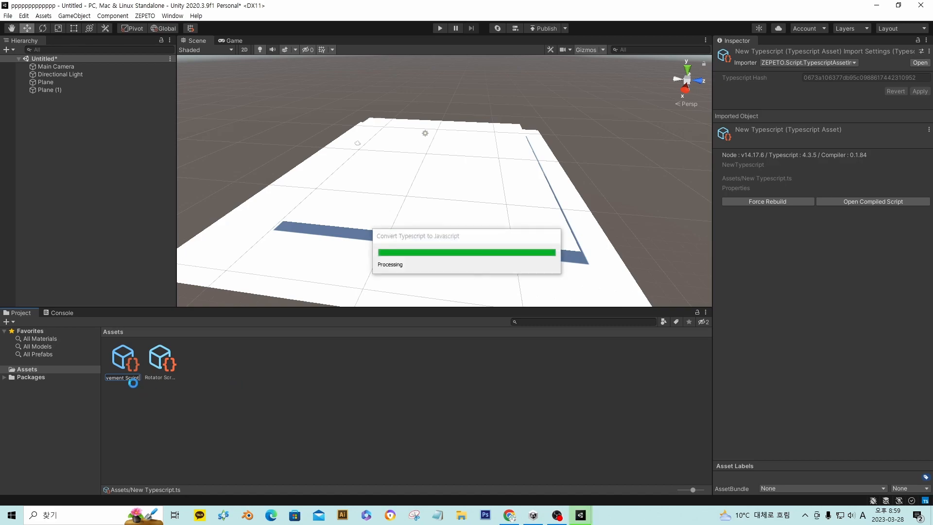
# Step: Switch to the tutorial in Chrome and copy the Teleport Script title from Part 4
pyautogui.click(510, 517)
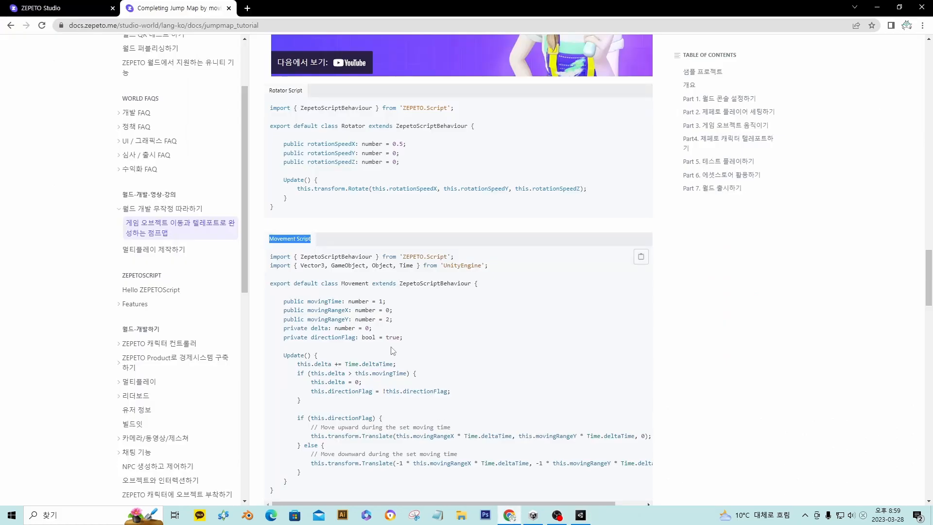
pyautogui.scroll(-5, 391, 351)
pyautogui.scroll(-5, 392, 352)
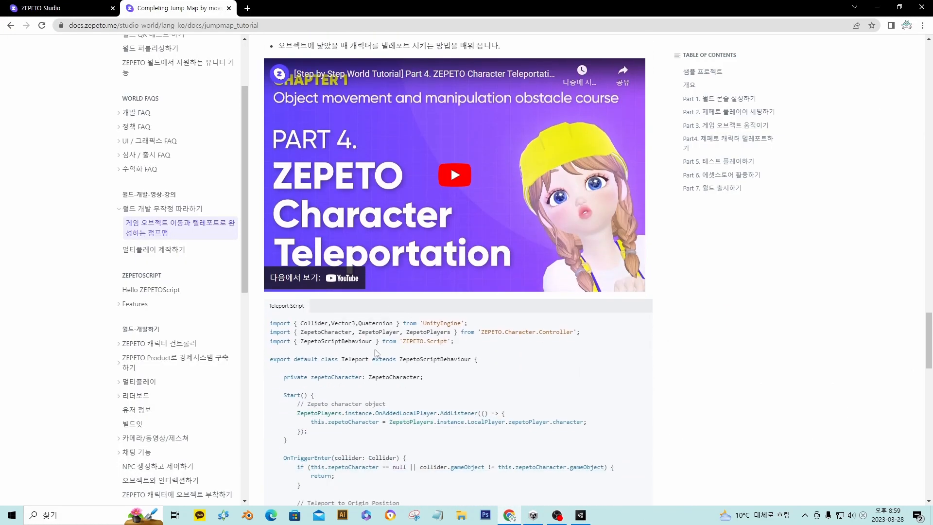
pyautogui.moveTo(307, 301); pyautogui.dragTo(257, 304)
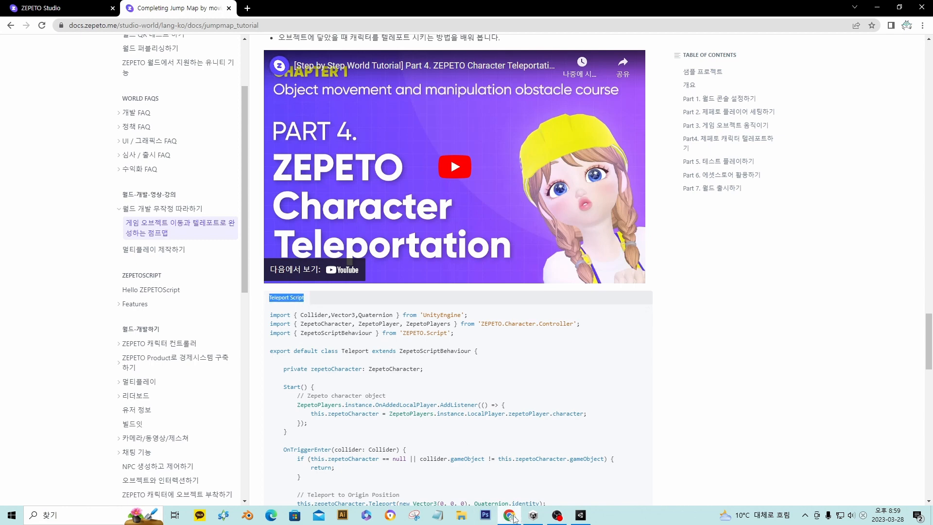
# Step: Switch to Unity and create a ZEPETO TypeScript file named Teleport Script in the Assets folder
pyautogui.click(580, 515)
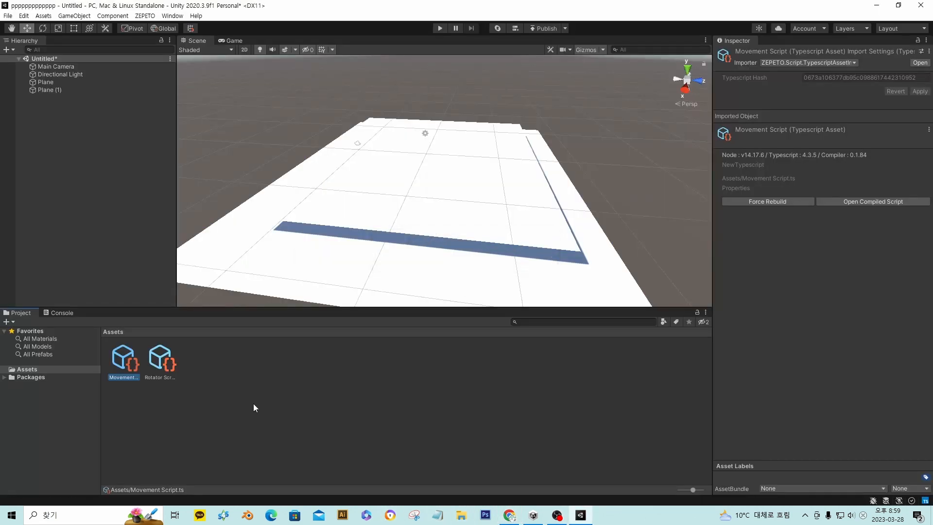
pyautogui.rightClick(245, 388)
pyautogui.moveTo(291, 98)
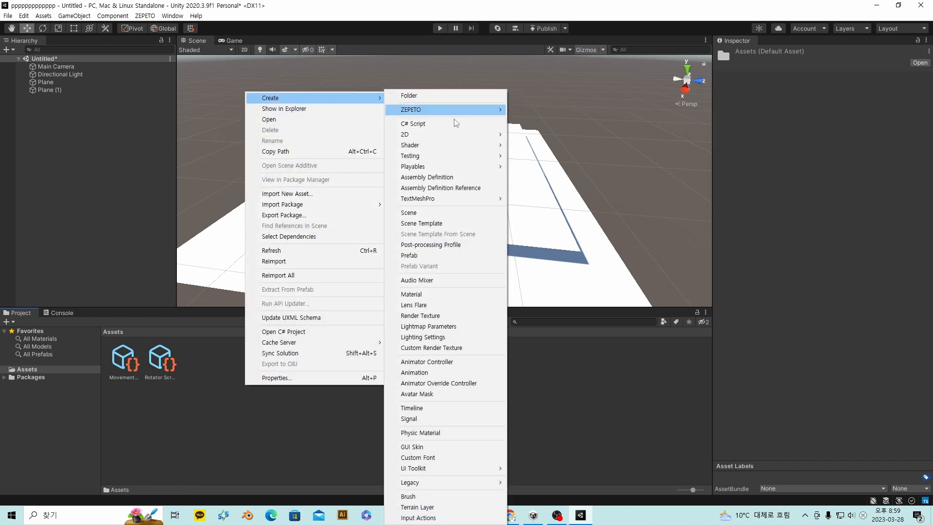
pyautogui.moveTo(455, 110)
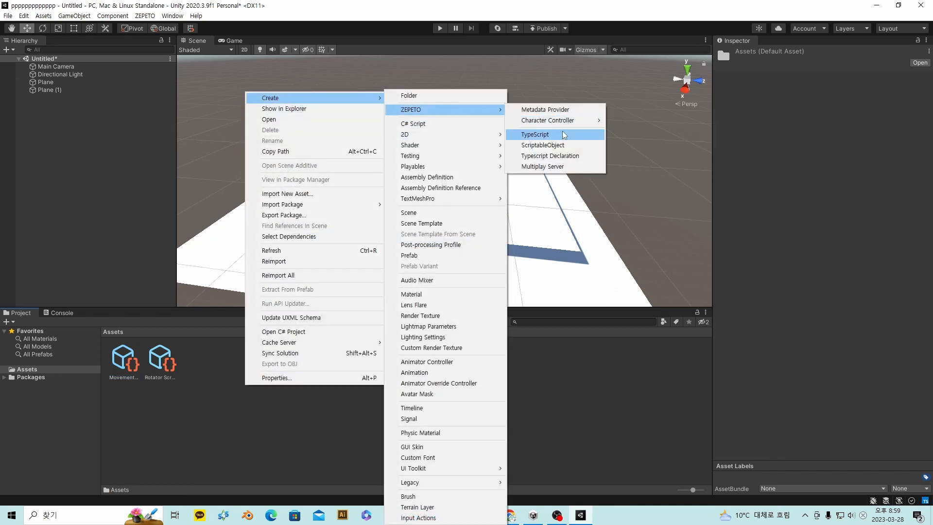
pyautogui.click(535, 135)
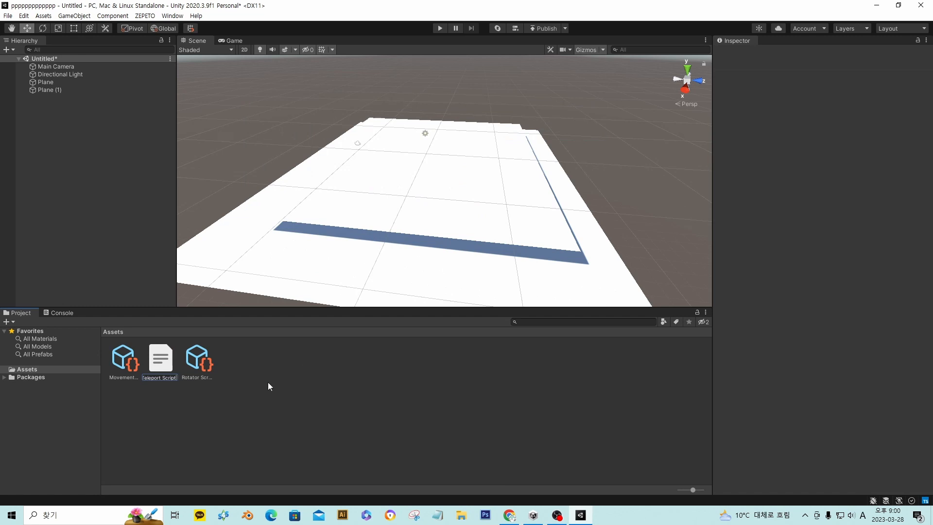
pyautogui.write('Teleport Script')
pyautogui.press('Return')
# Step: Create one more ZEPETO TypeScript file in the Assets folder alongside the Movement, Rotator and Teleport scripts
pyautogui.rightClick(259, 362)
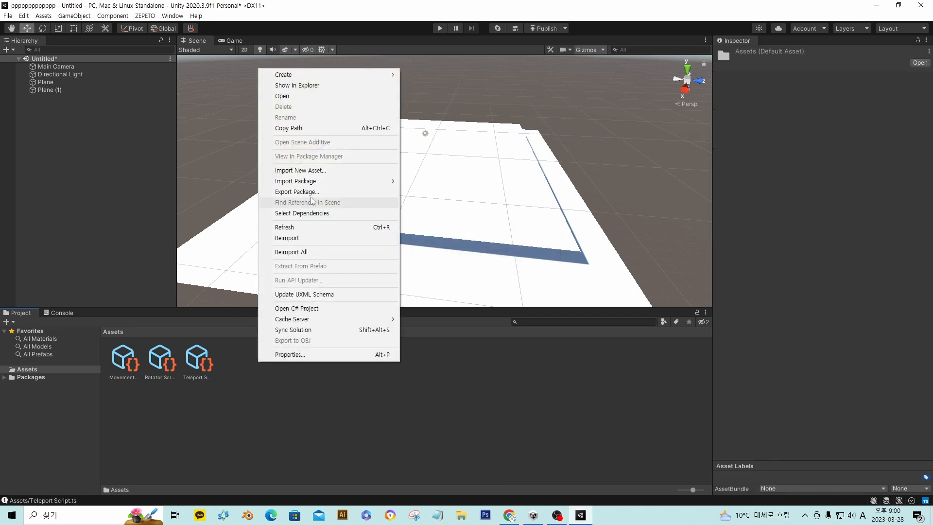
pyautogui.moveTo(292, 74)
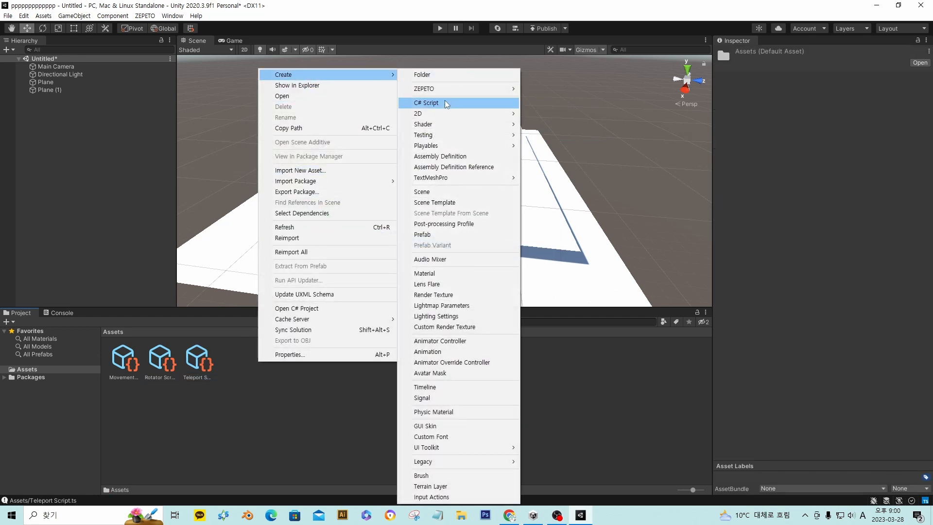
pyautogui.moveTo(502, 93)
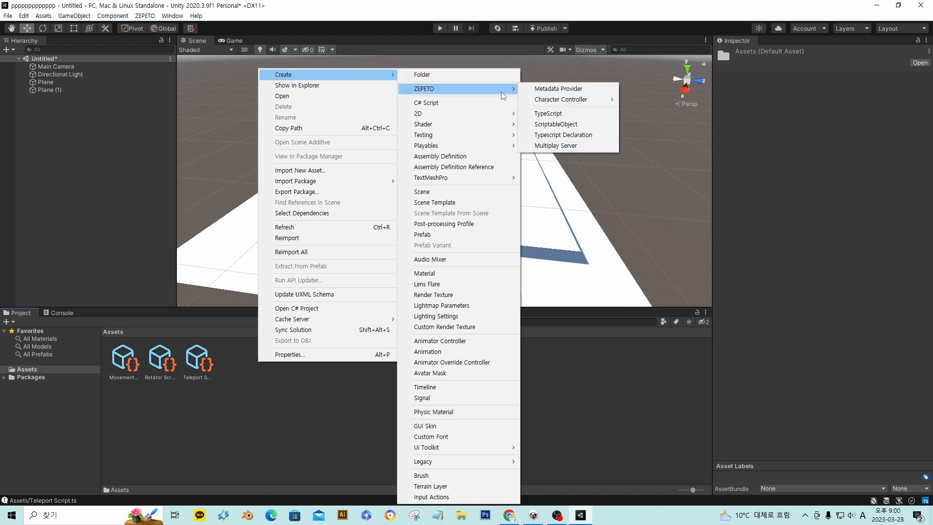
pyautogui.click(548, 114)
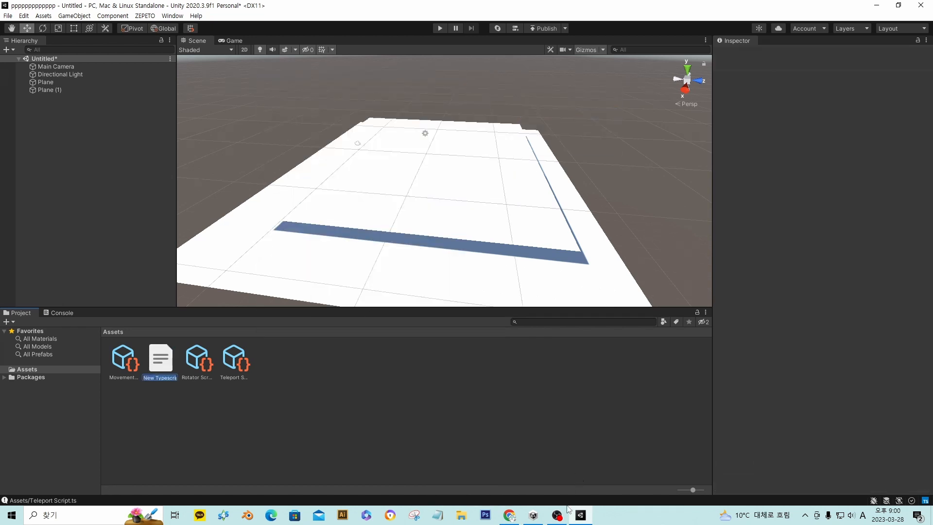
# Step: Switch to Chrome and look through Parts 4 to 6 of the jump map tutorial
pyautogui.click(510, 515)
pyautogui.scroll(-10, 446, 410)
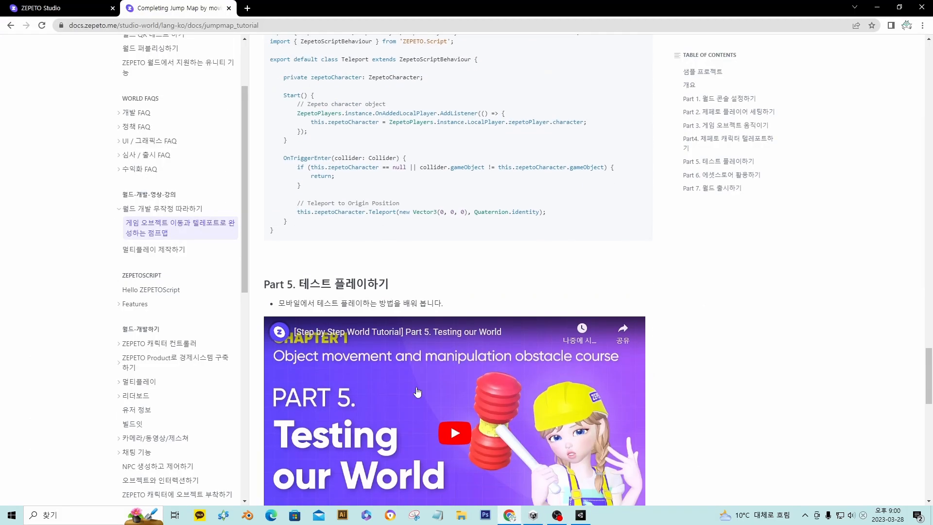
pyautogui.scroll(-1, 417, 393)
pyautogui.scroll(1, 413, 370)
pyautogui.scroll(-1, 394, 316)
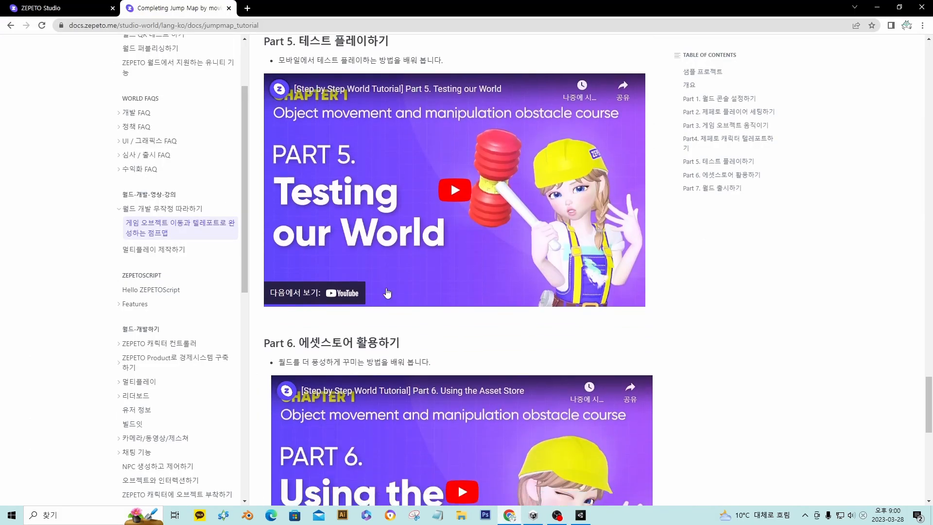
pyautogui.scroll(3, 393, 263)
pyautogui.scroll(-1, 393, 257)
pyautogui.scroll(7, 350, 190)
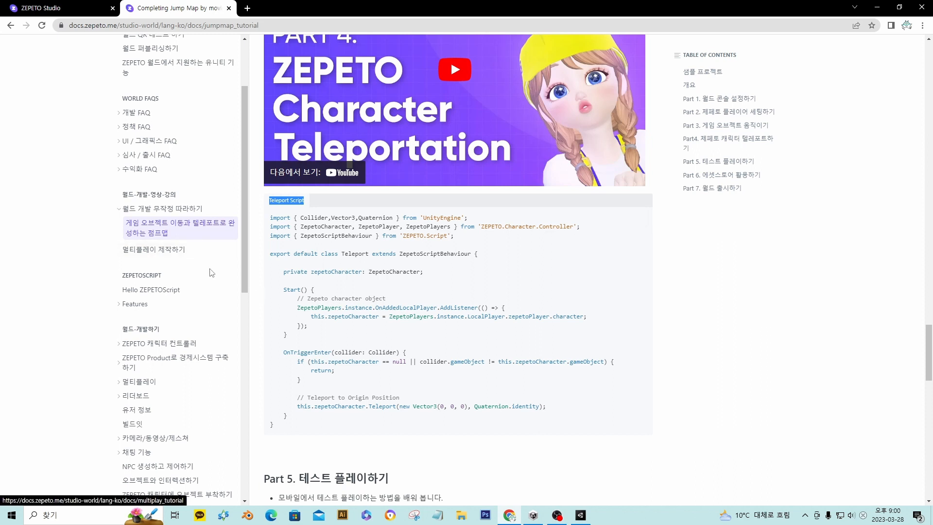
# Step: Open the 텔레포트 구현 guide and copy the script name Teleport from its STEP 2 instructions
pyautogui.scroll(-1, 215, 276)
pyautogui.scroll(-3, 214, 276)
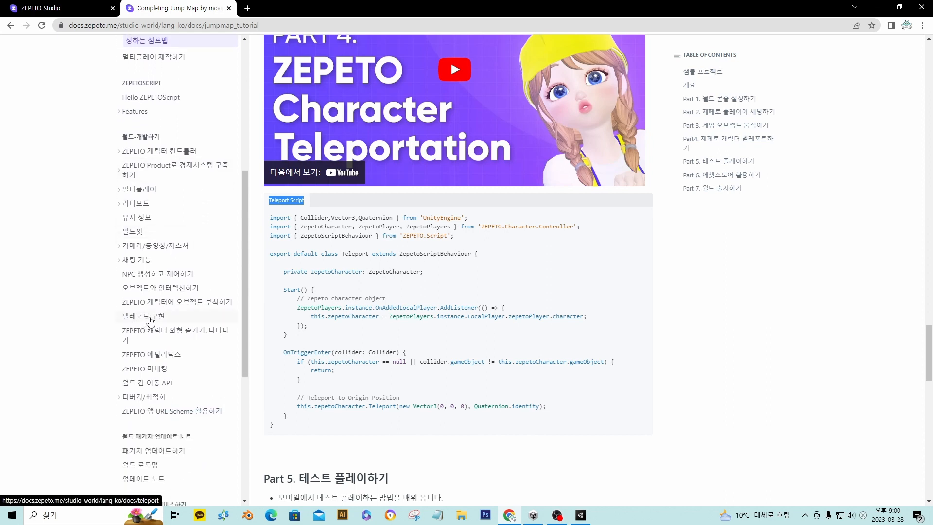
pyautogui.click(150, 321)
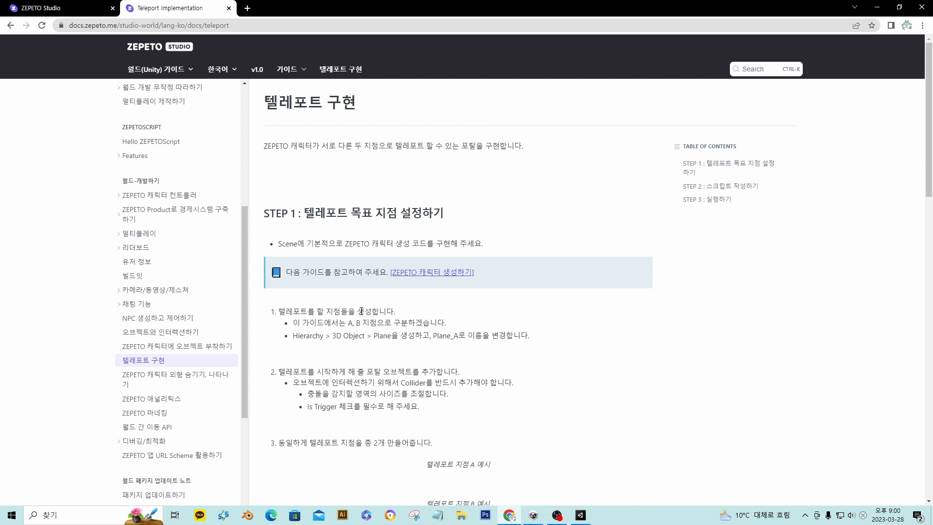
pyautogui.scroll(-3, 362, 312)
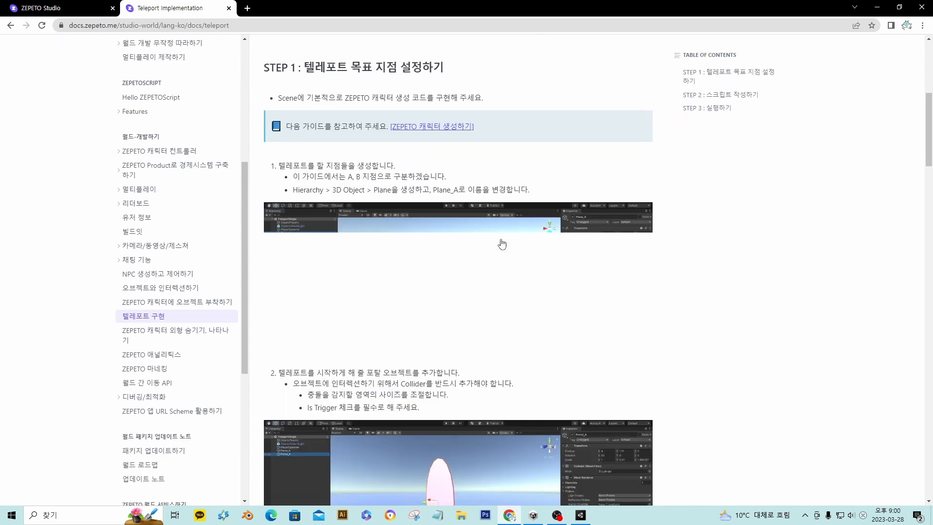
pyautogui.scroll(-3, 503, 244)
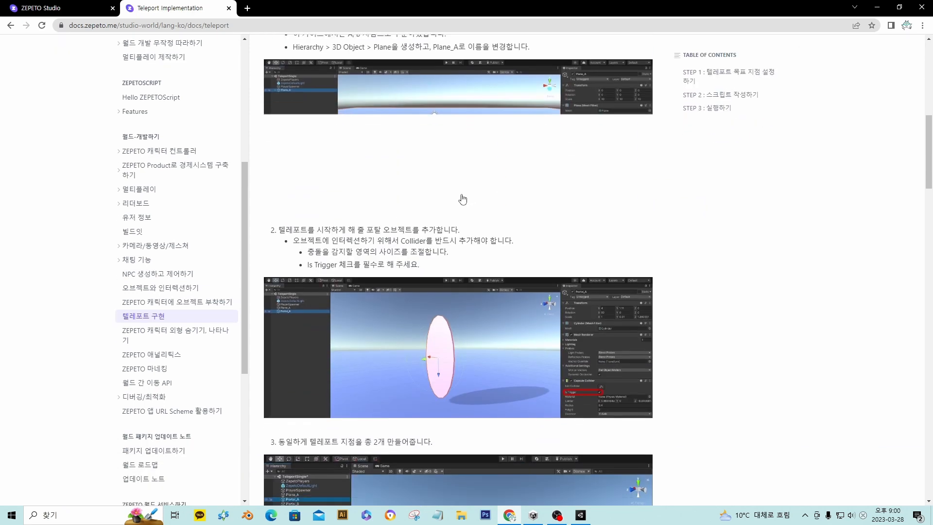
pyautogui.scroll(-6, 440, 214)
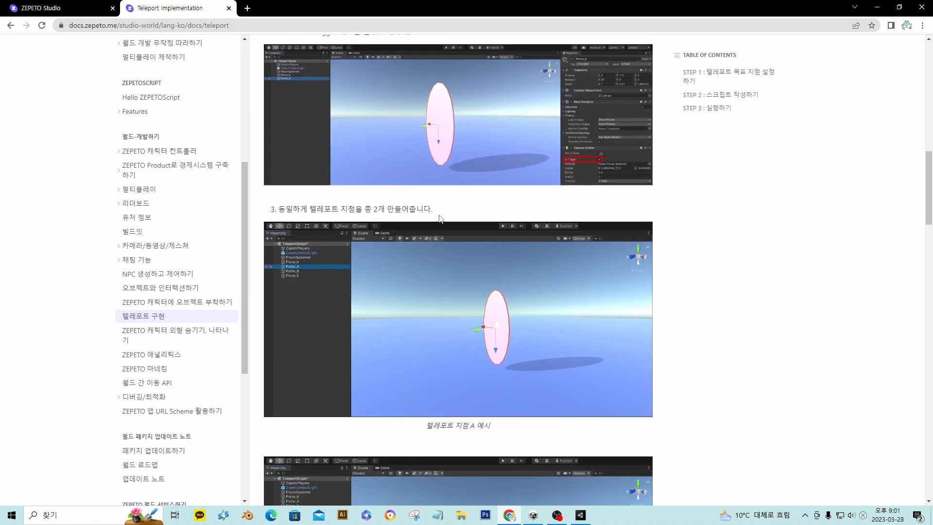
pyautogui.scroll(-15, 439, 219)
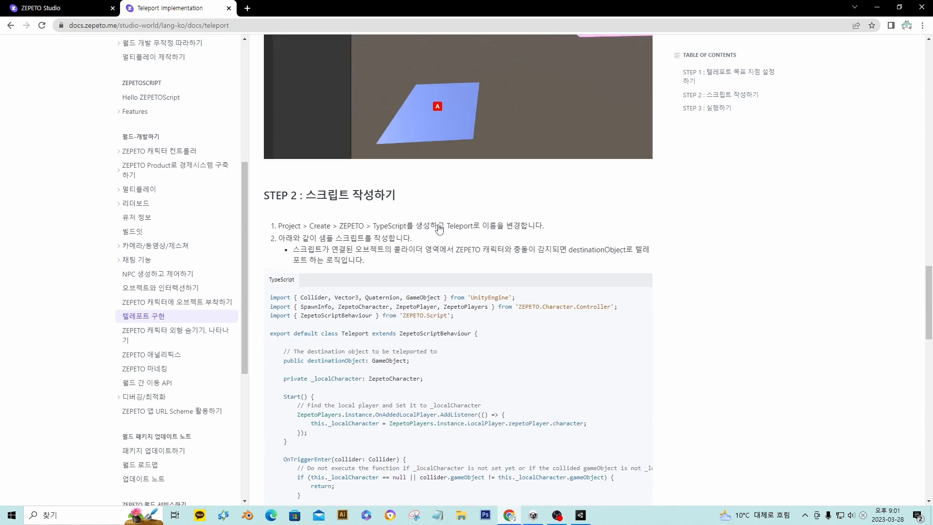
pyautogui.scroll(-3, 439, 229)
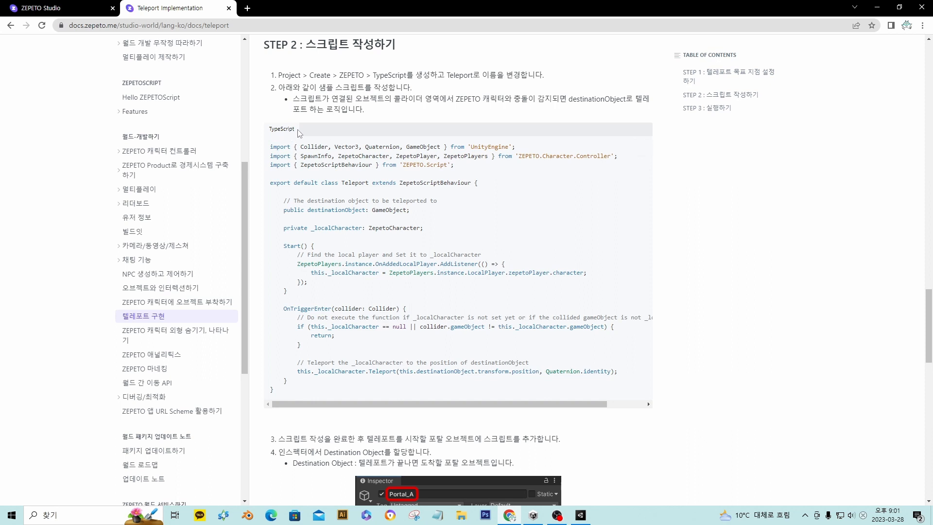
pyautogui.moveTo(447, 75); pyautogui.dragTo(474, 82)
pyautogui.hotkey('ctrl', 'c')
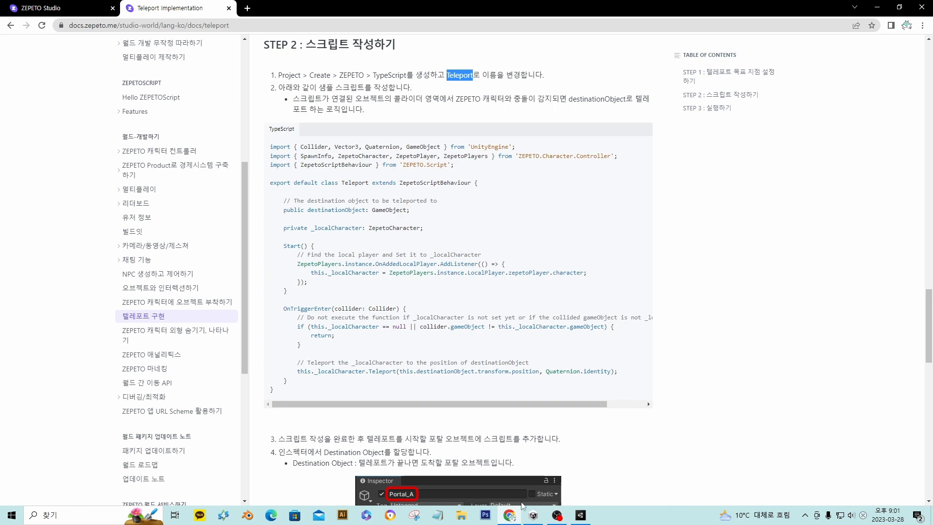
# Step: Switch to Unity and rename the new TypeScript file as Teleport2
pyautogui.click(581, 515)
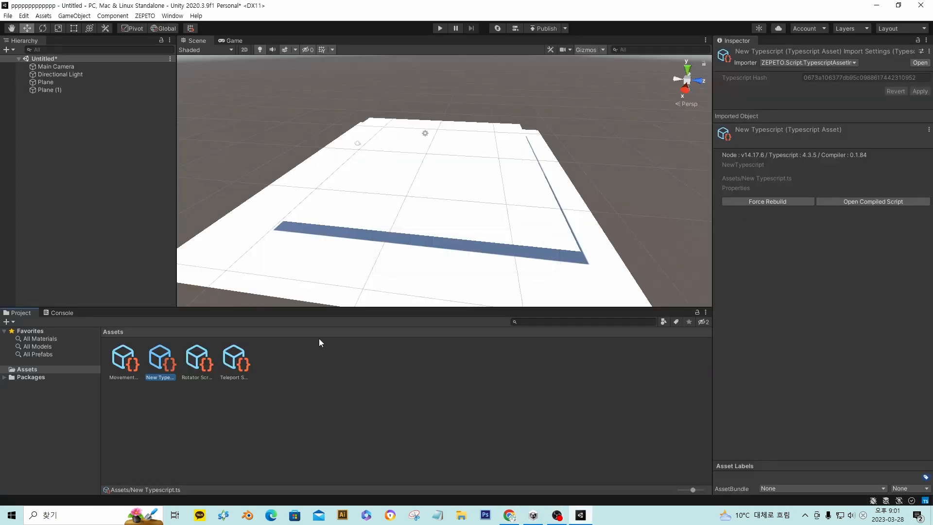
pyautogui.rightClick(161, 363)
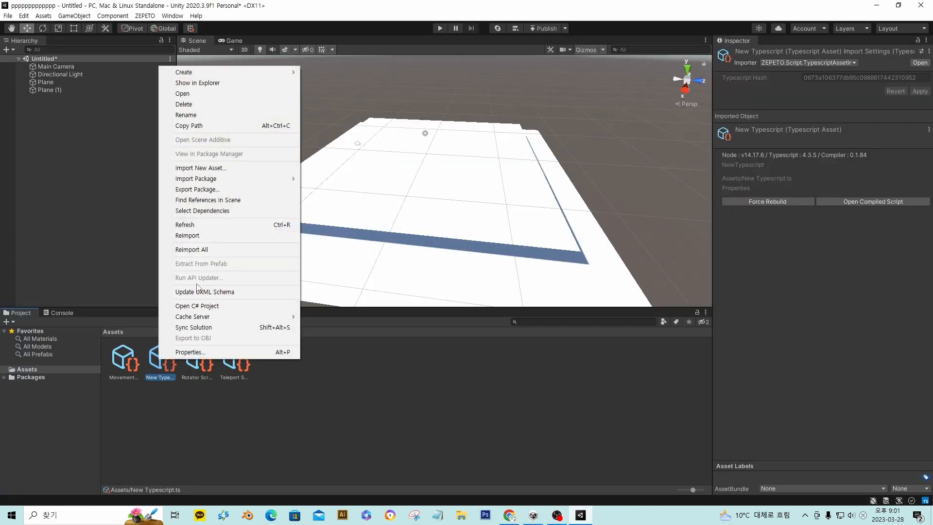
pyautogui.click(205, 117)
pyautogui.hotkey('ctrl', 'v')
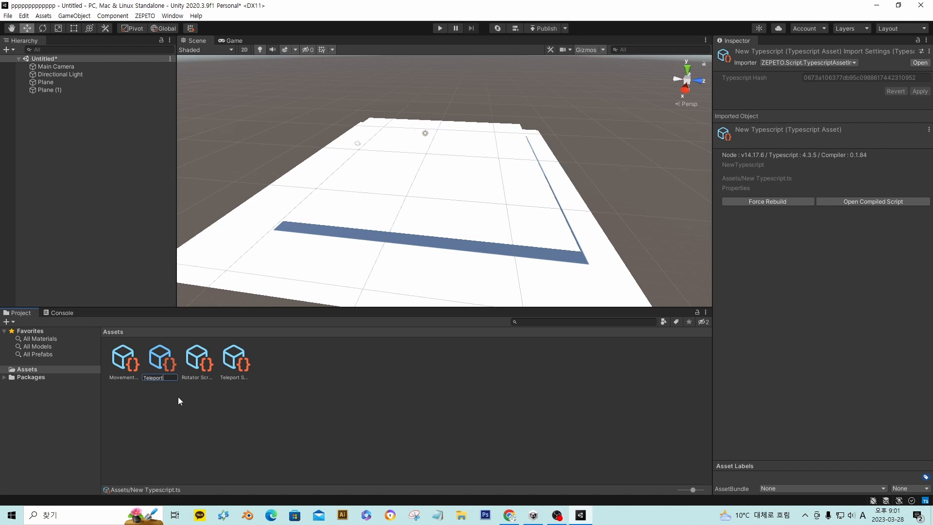
pyautogui.press('Return')
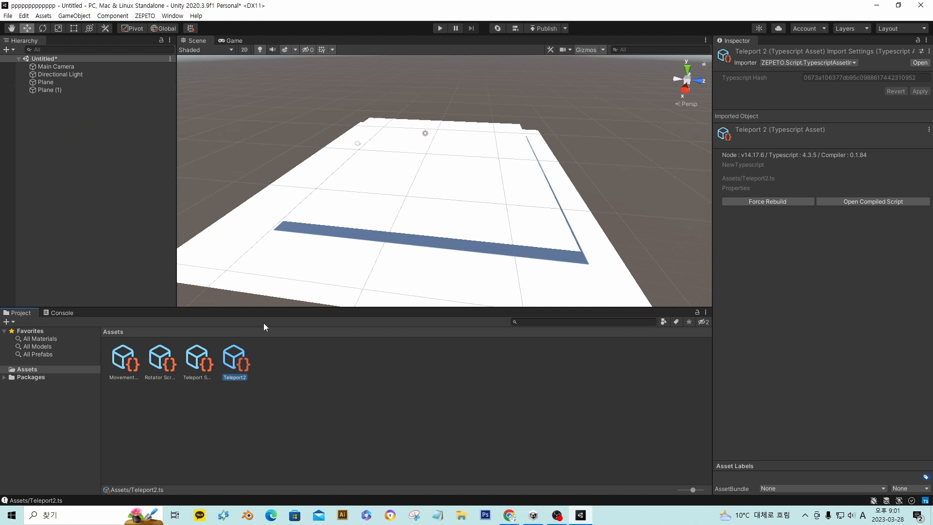
# Step: Create another ZEPETO TypeScript file in the Assets folder, keeping its default name
pyautogui.rightClick(286, 360)
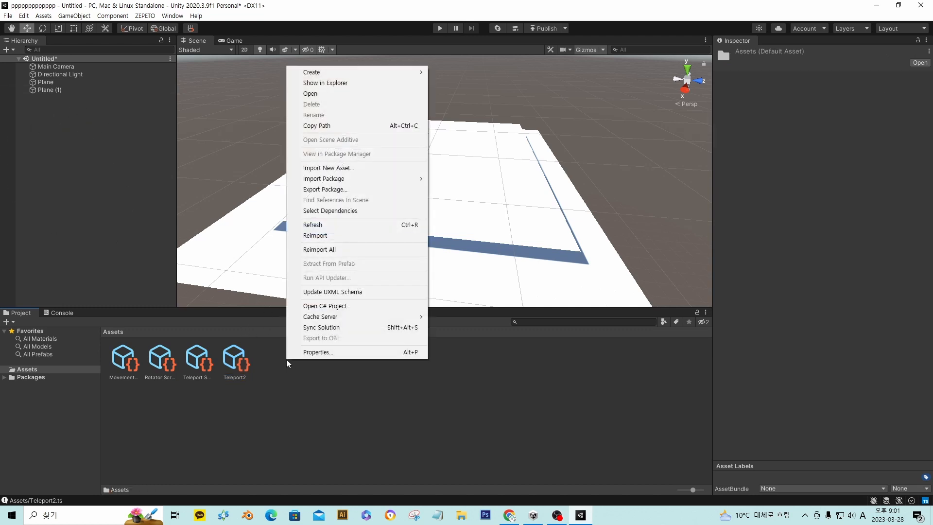
pyautogui.moveTo(349, 78)
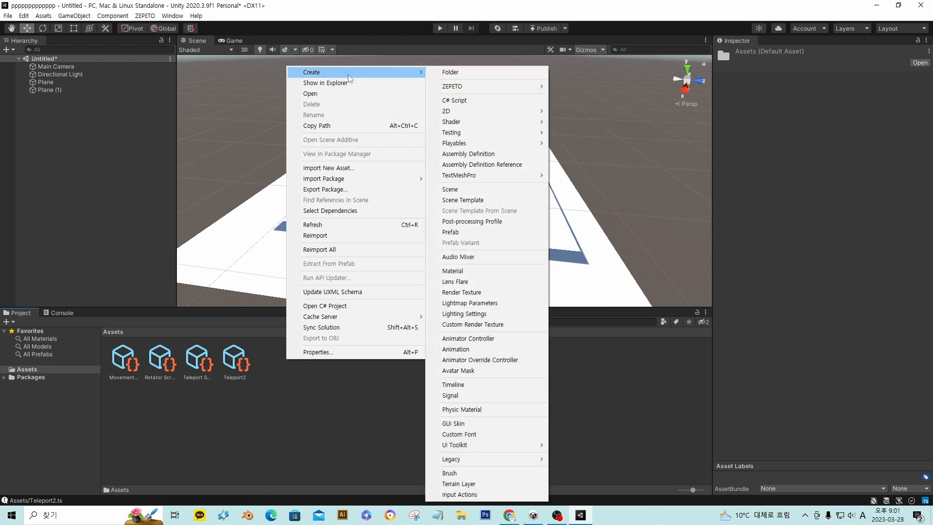
pyautogui.moveTo(527, 87)
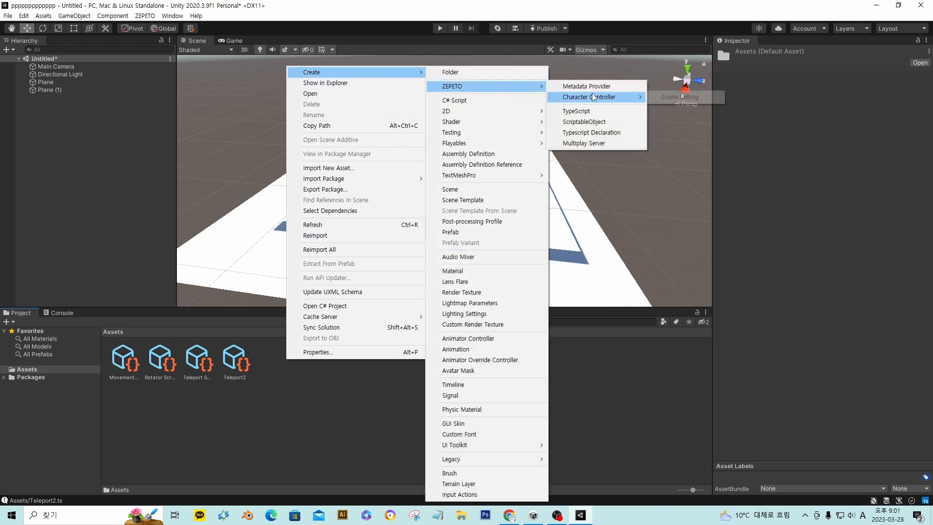
pyautogui.moveTo(608, 101)
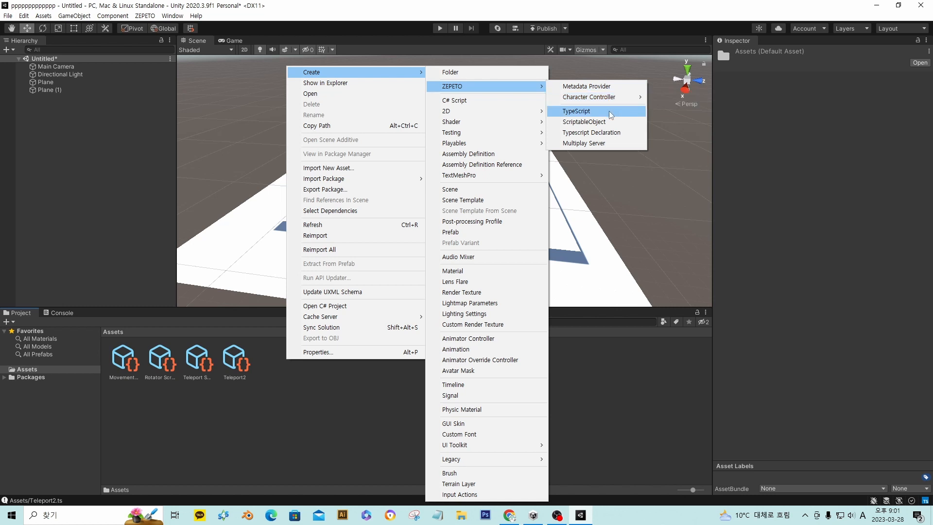
pyautogui.click(611, 111)
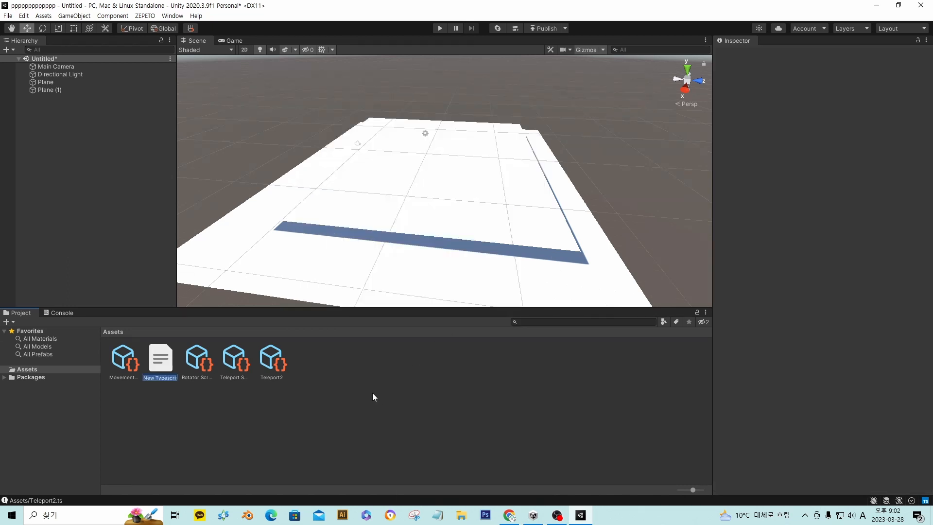
pyautogui.press('Return')
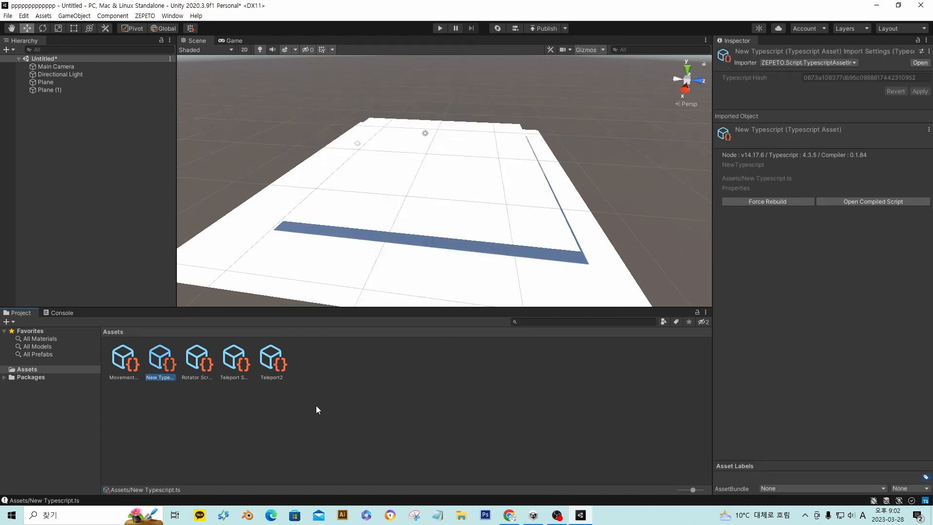
# Step: Switch to Chrome and open the ZEPETOPlayer page of the ZEPETO 캐릭터 컨트롤러 guide
pyautogui.click(510, 515)
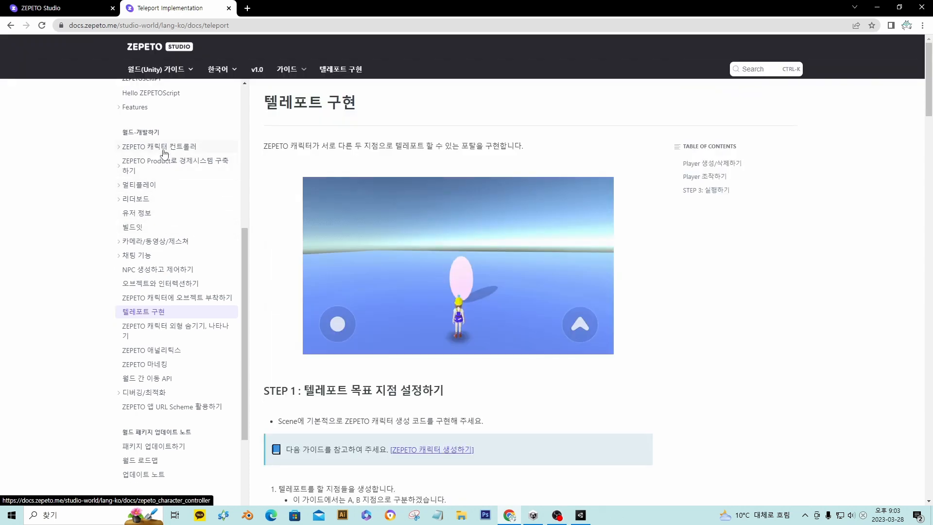
pyautogui.click(166, 148)
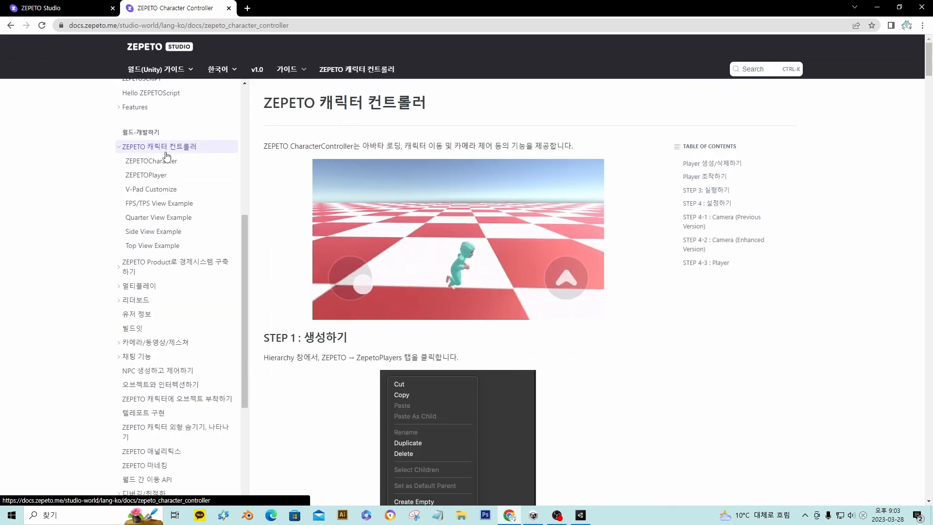
pyautogui.click(149, 183)
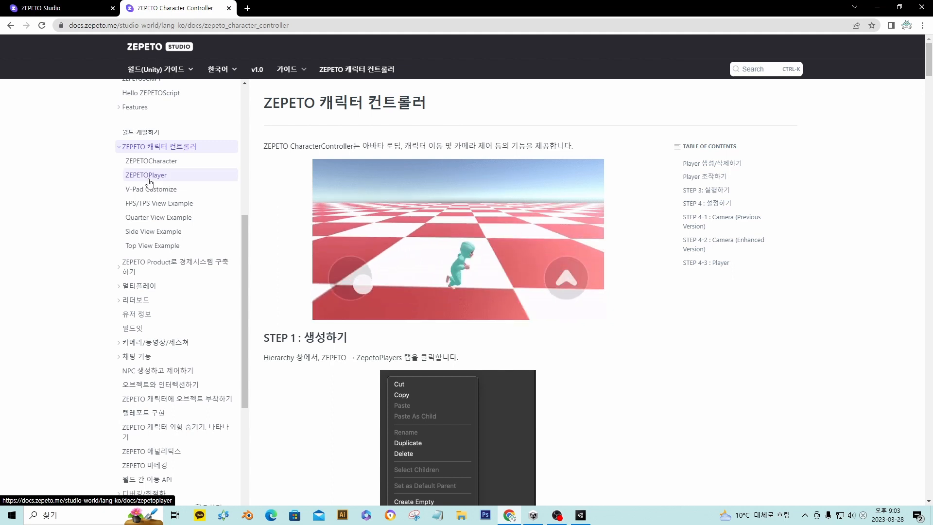
# Step: Copy the words Single Play from the title of the Create Player code sample
pyautogui.scroll(-2, 414, 282)
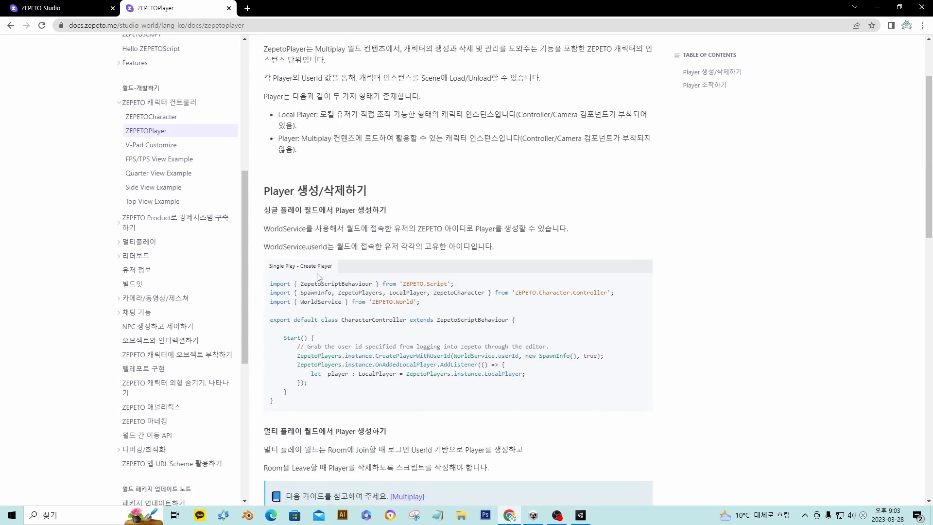
pyautogui.scroll(-4, 318, 277)
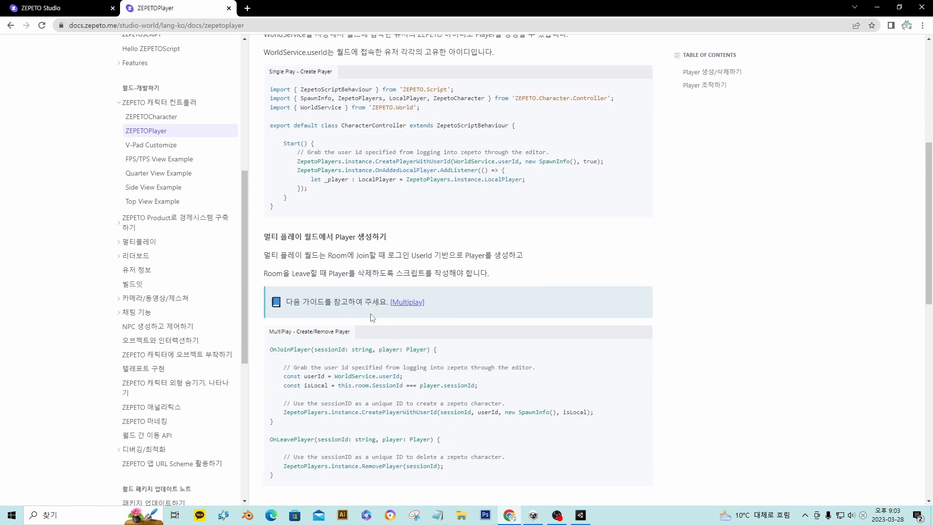
pyautogui.scroll(2, 370, 316)
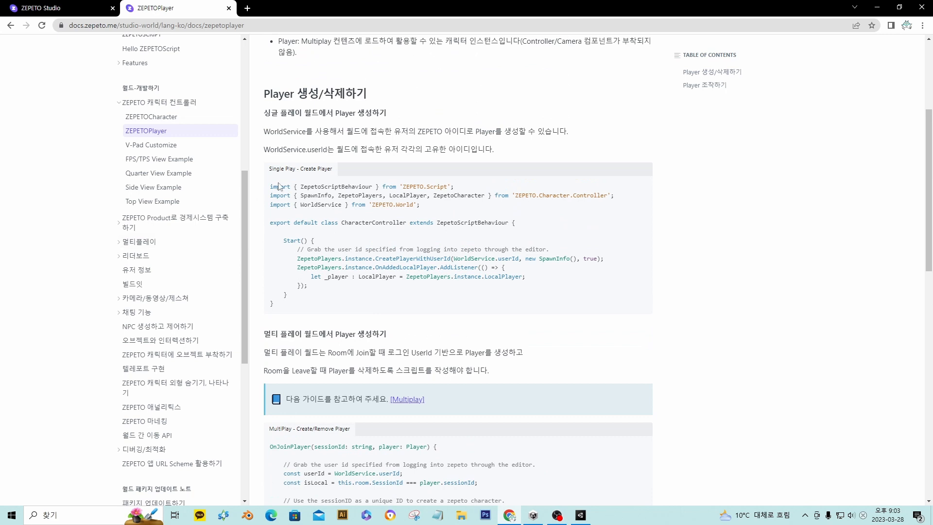
pyautogui.moveTo(298, 171); pyautogui.dragTo(267, 177)
pyautogui.hotkey('ctrl', 'c')
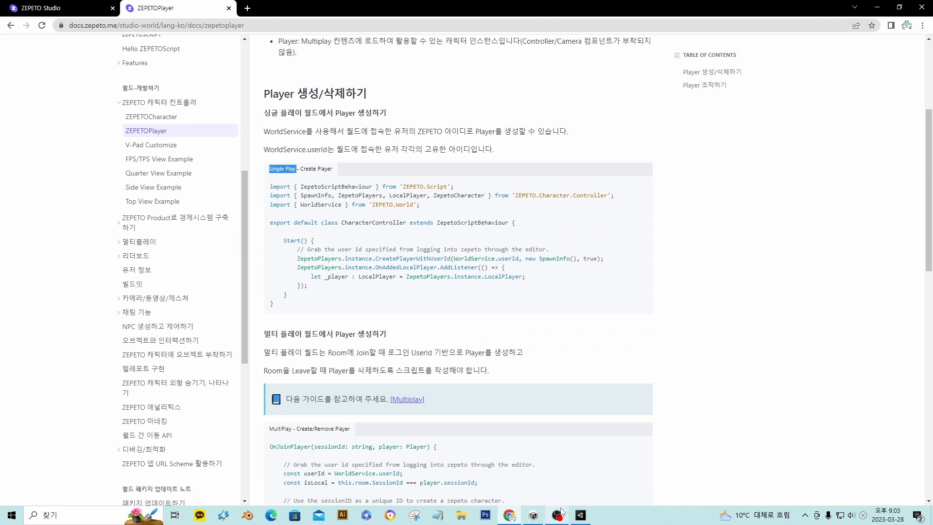
# Step: Switch to Unity and rename the newest TypeScript file as Single Play
pyautogui.click(581, 515)
pyautogui.click(163, 364)
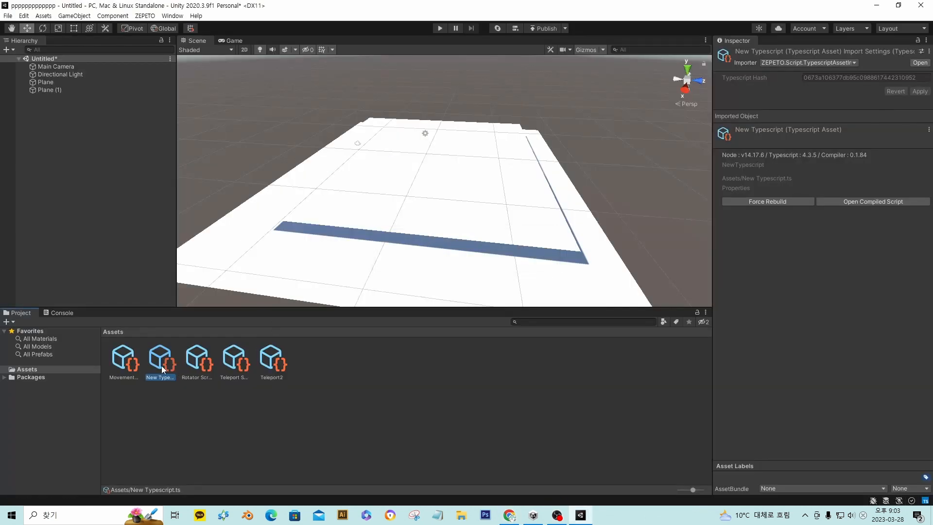
pyautogui.rightClick(164, 360)
pyautogui.click(185, 119)
pyautogui.hotkey('ctrl', 'v')
pyautogui.press('Return')
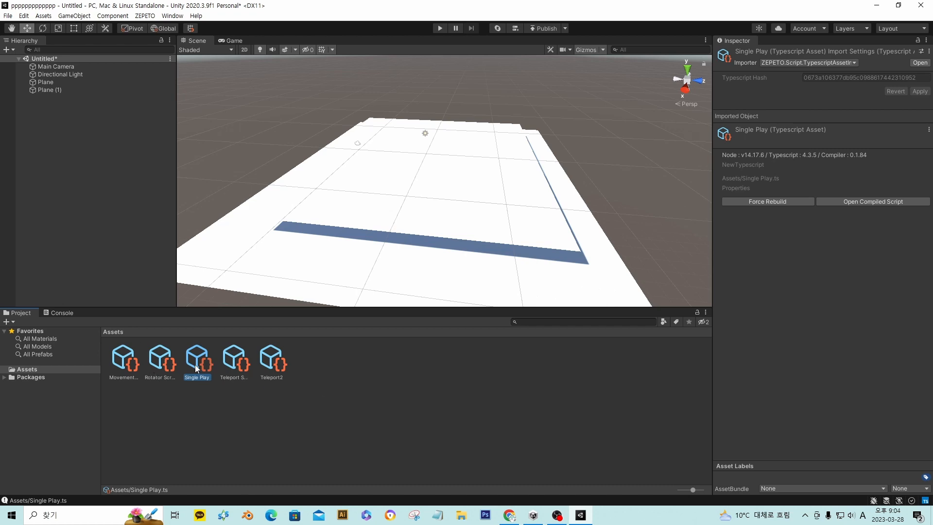
# Step: Review the Single Play code sample and the Visual Studio 2022 page in Chrome, returning to the ZEPETOPlayer guide
pyautogui.click(509, 515)
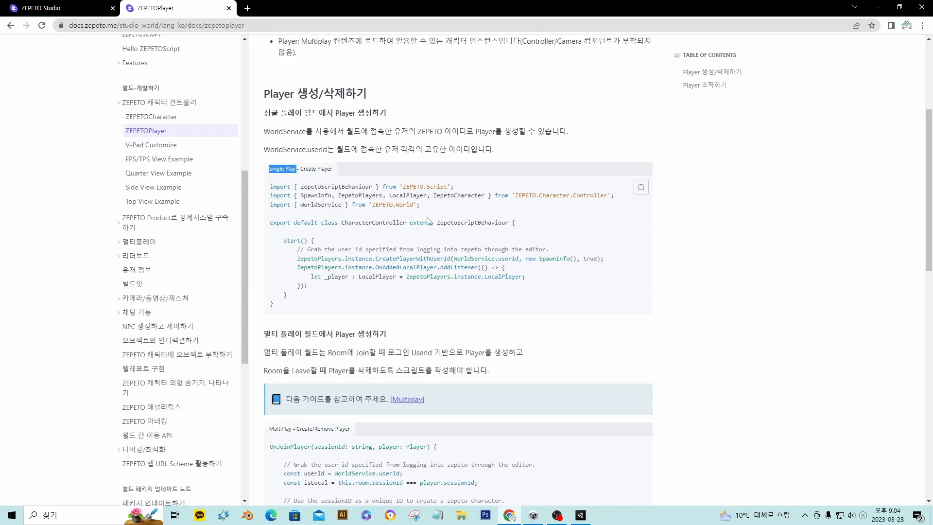
pyautogui.click(581, 515)
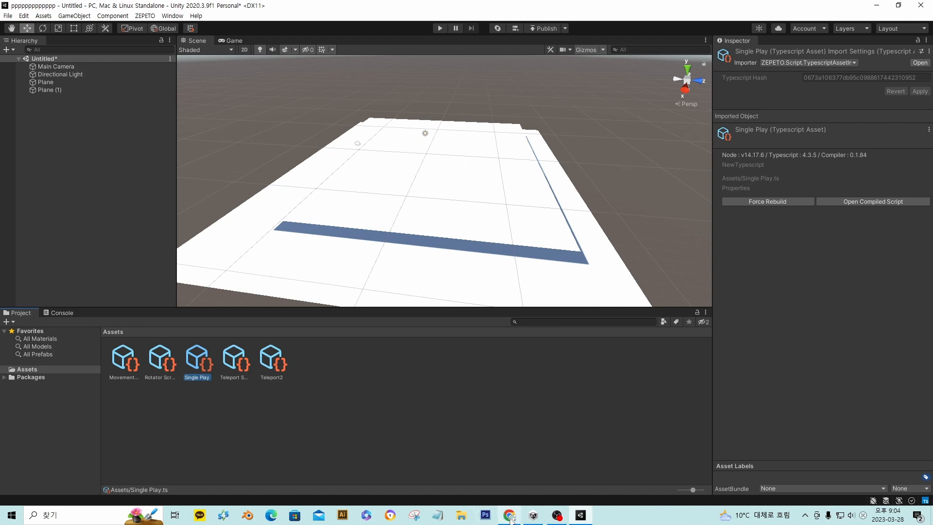
pyautogui.click(509, 515)
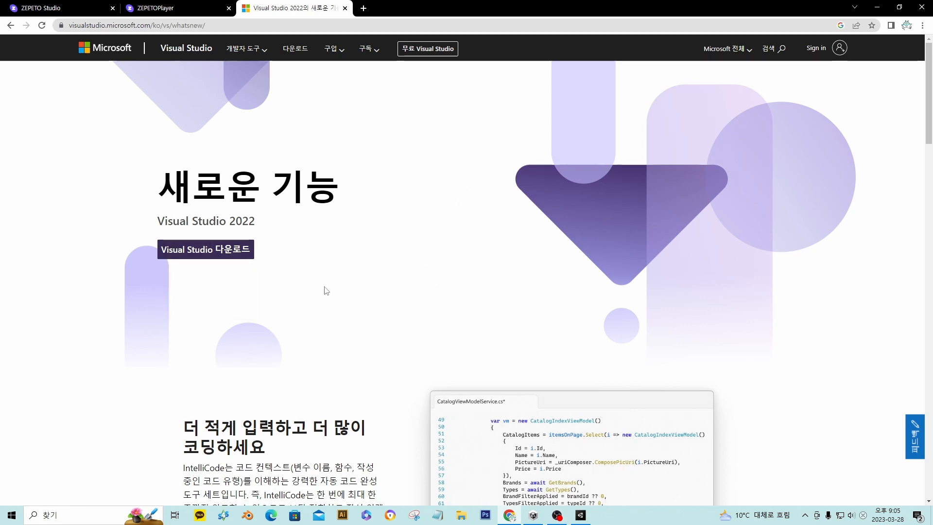
pyautogui.click(178, 13)
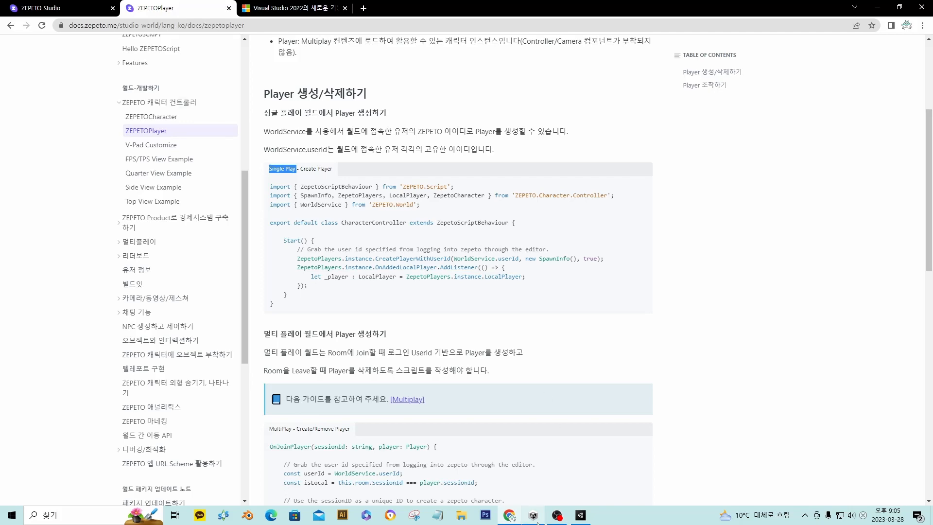
# Step: Switch to Unity and try to open the Movement Script asset for editing
pyautogui.click(580, 516)
pyautogui.click(126, 363)
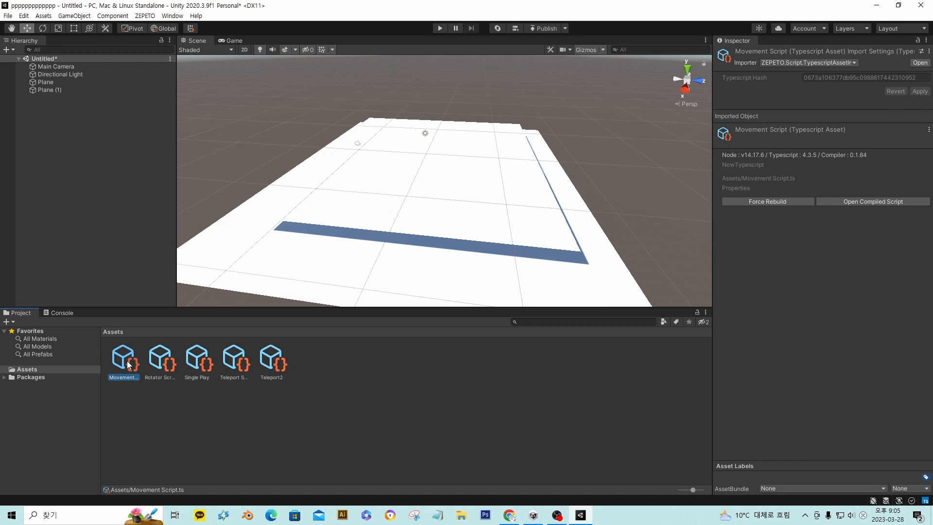
pyautogui.doubleClick(128, 362)
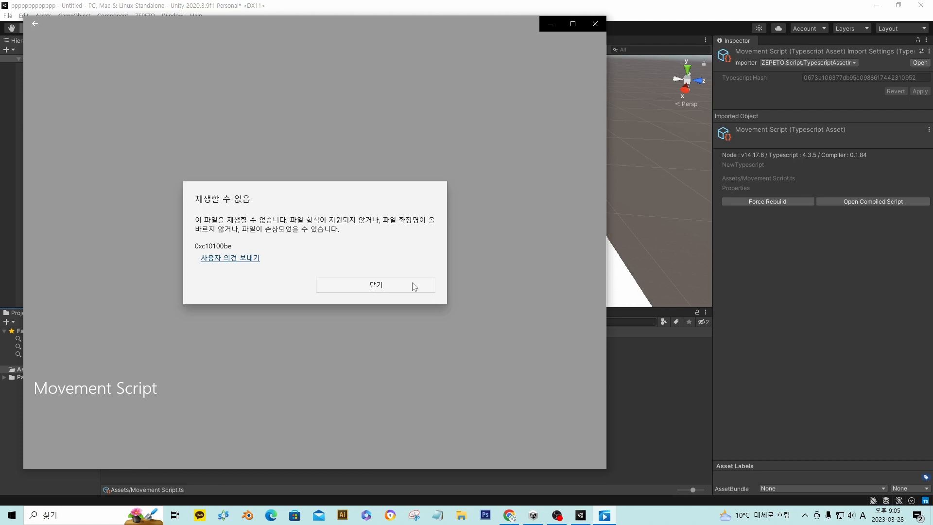
pyautogui.click(414, 287)
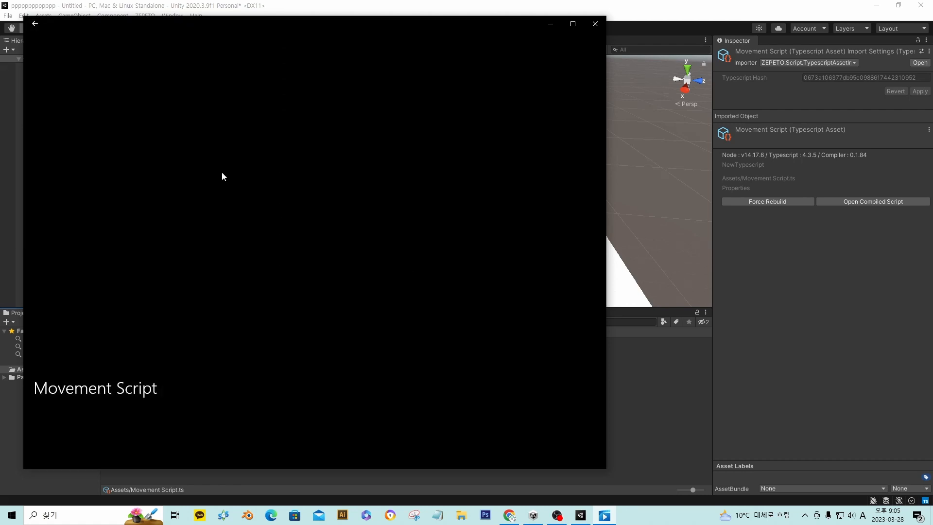
pyautogui.click(595, 24)
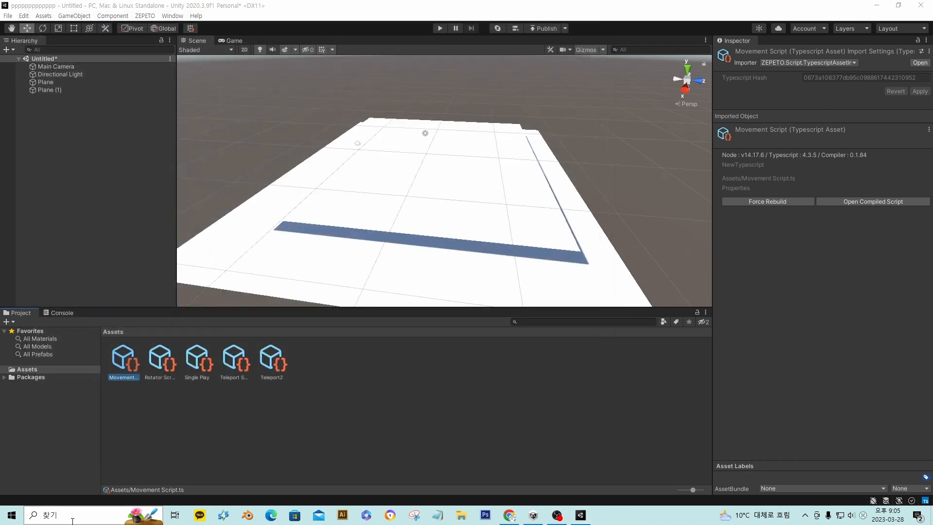
# Step: Launch Visual Studio 2022 and open the Assets folder inside the ppppppppppppp project folder
pyautogui.click(67, 515)
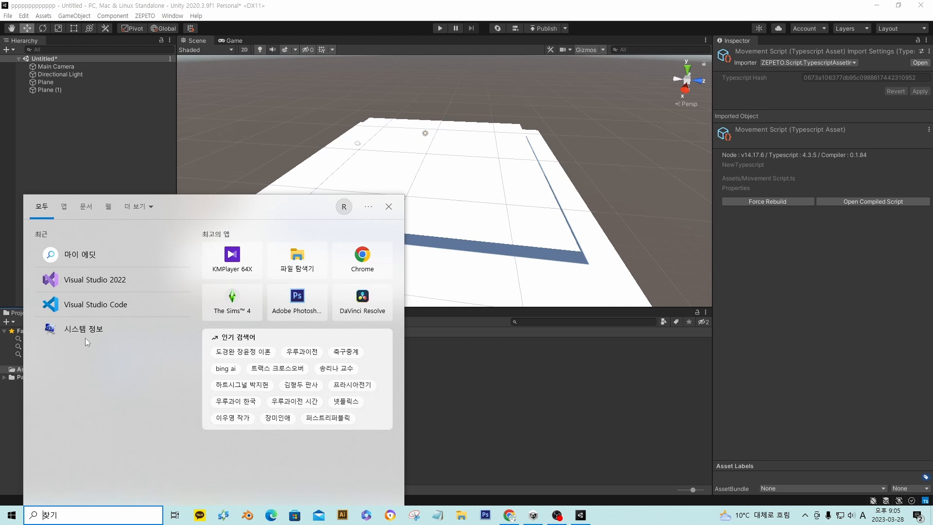
pyautogui.click(109, 275)
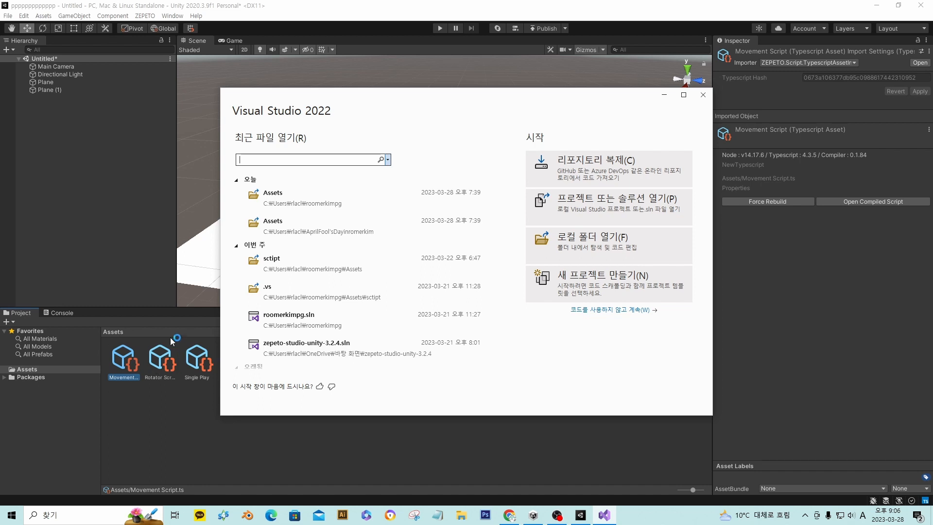
pyautogui.click(545, 195)
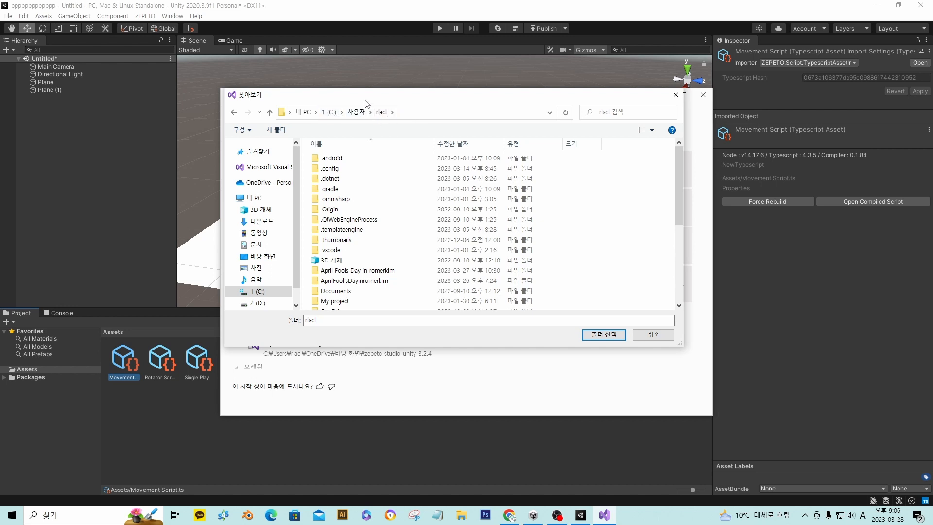
pyautogui.scroll(-3, 354, 200)
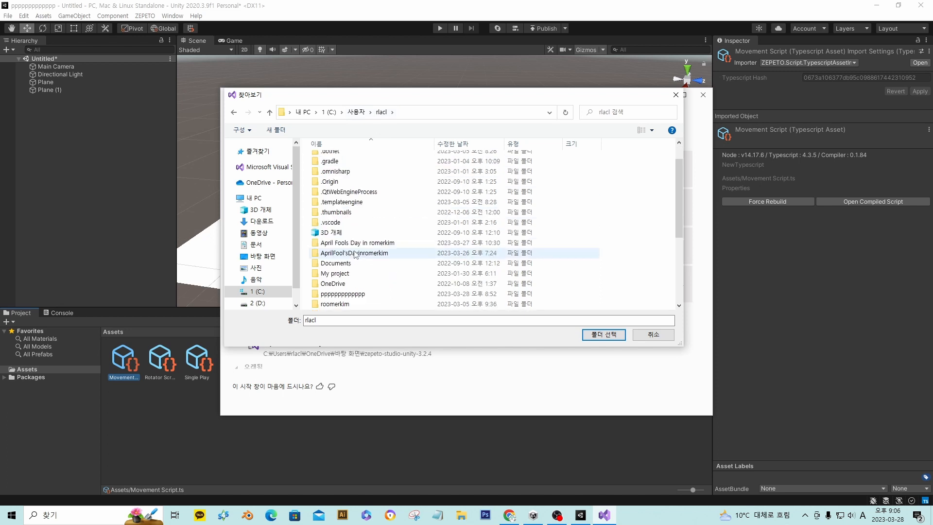
pyautogui.scroll(1, 360, 214)
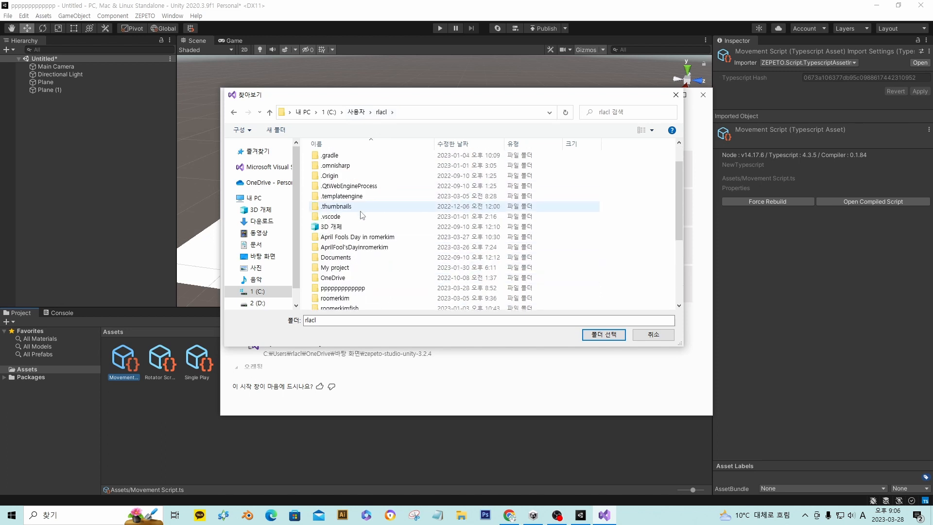
pyautogui.click(357, 290)
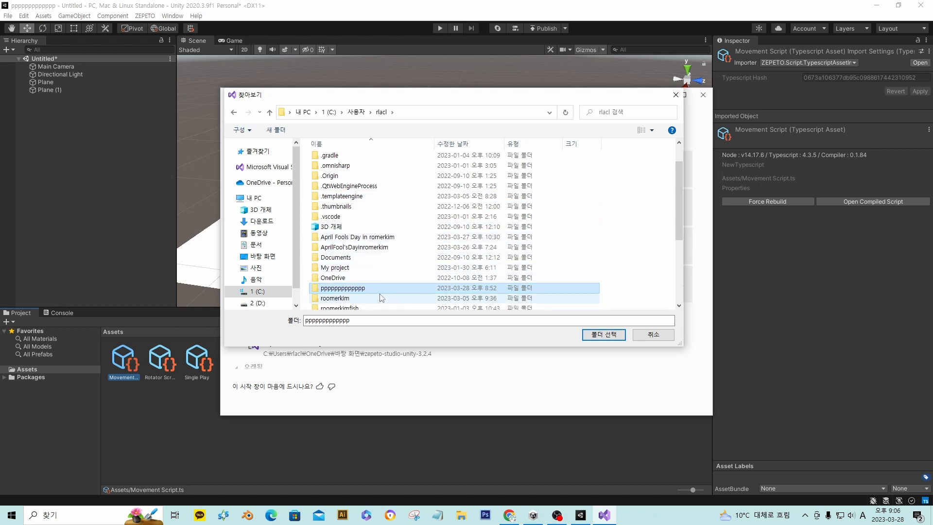
pyautogui.doubleClick(393, 289)
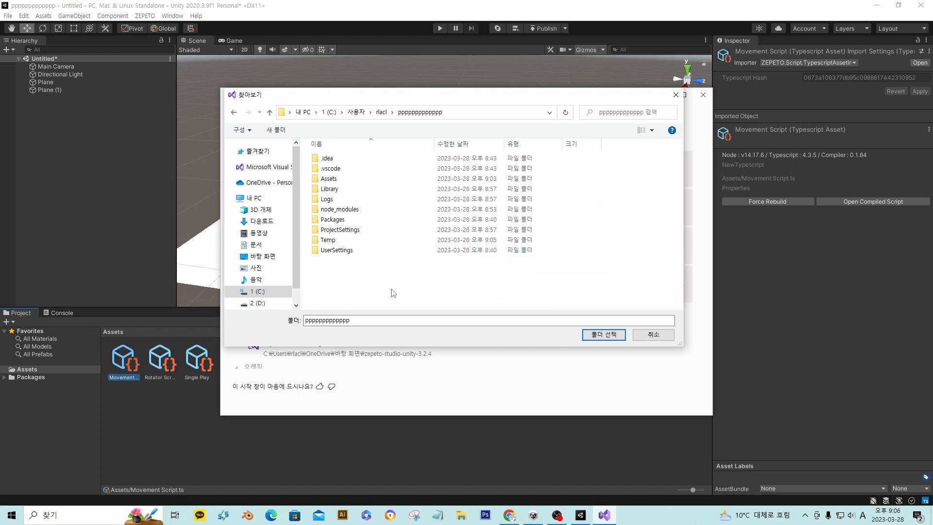
pyautogui.doubleClick(349, 179)
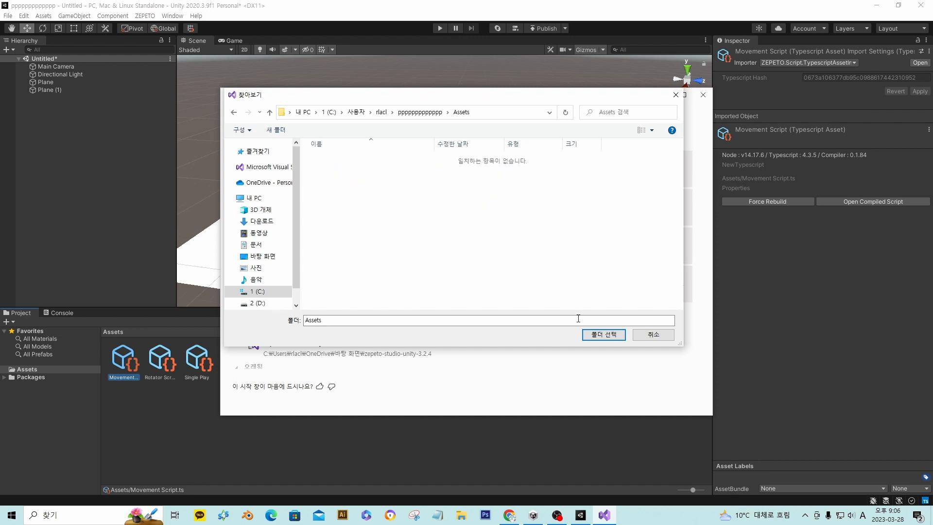
pyautogui.click(611, 335)
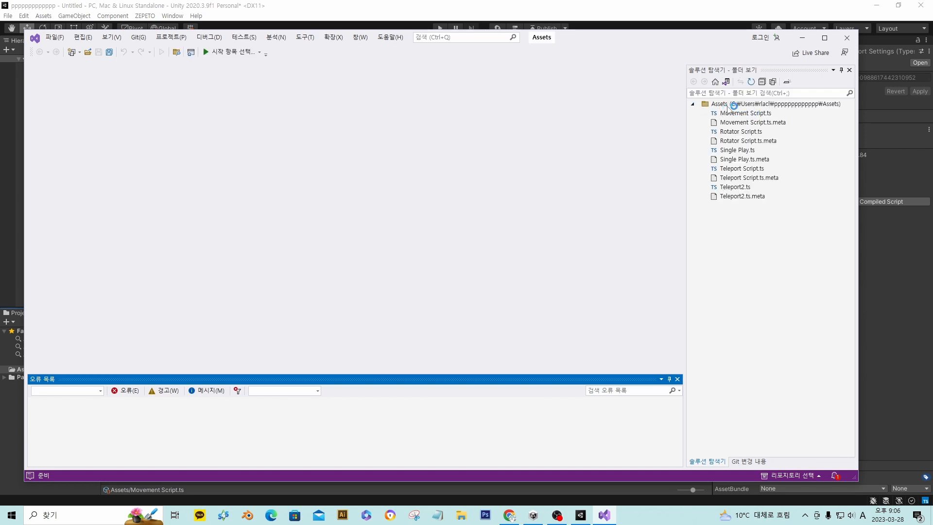
# Step: Open Movement Script.ts from the Assets folder in the code editor
pyautogui.click(756, 114)
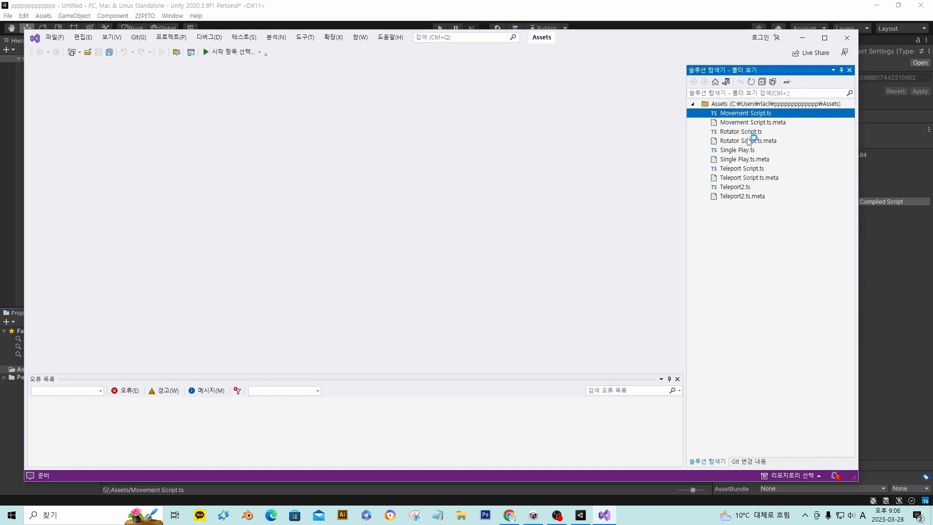
pyautogui.click(747, 135)
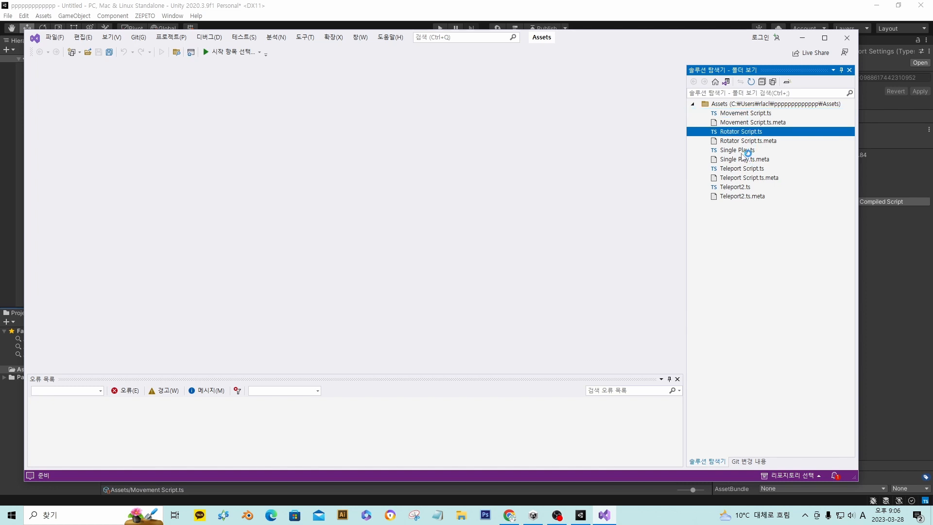
pyautogui.click(749, 116)
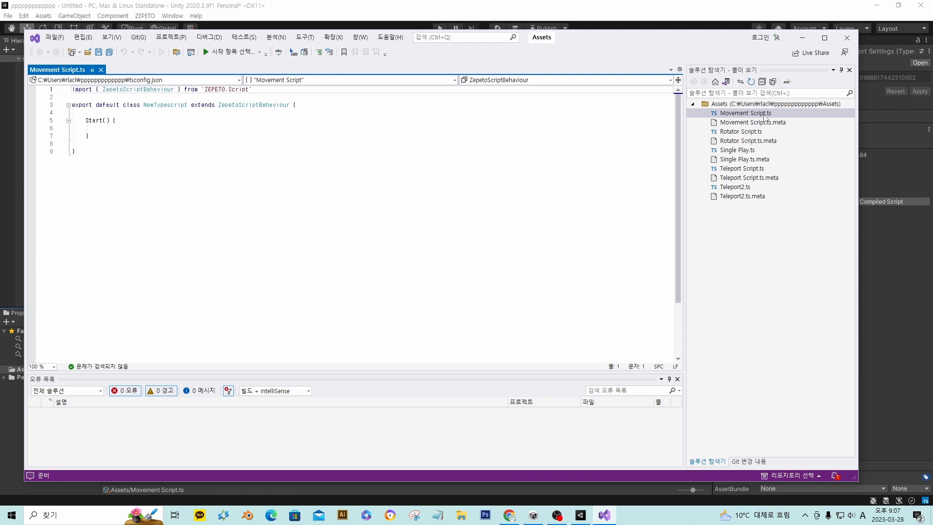
# Step: Switch to Chrome, open the jump map tutorial page and copy the Movement Script code sample from Part 3
pyautogui.click(508, 515)
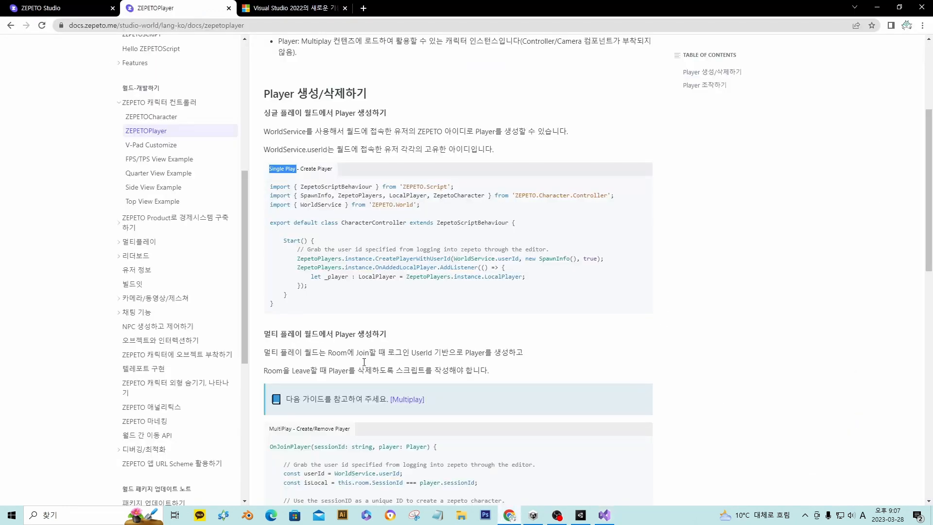
pyautogui.scroll(3, 164, 100)
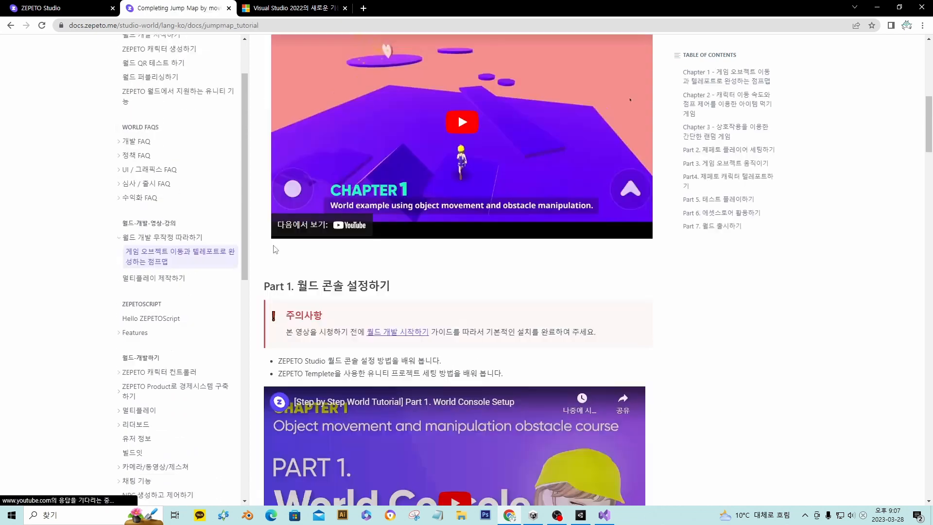
pyautogui.scroll(-1, 273, 251)
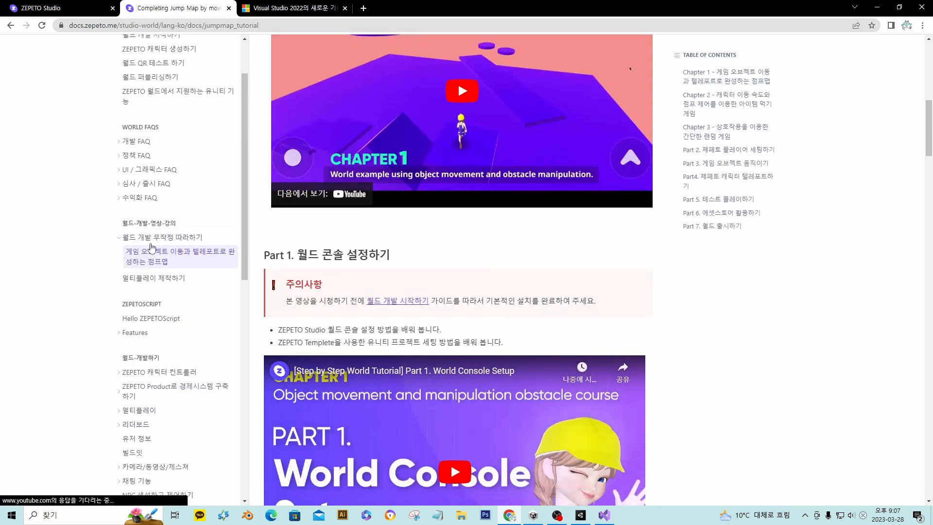
pyautogui.scroll(-15, 446, 294)
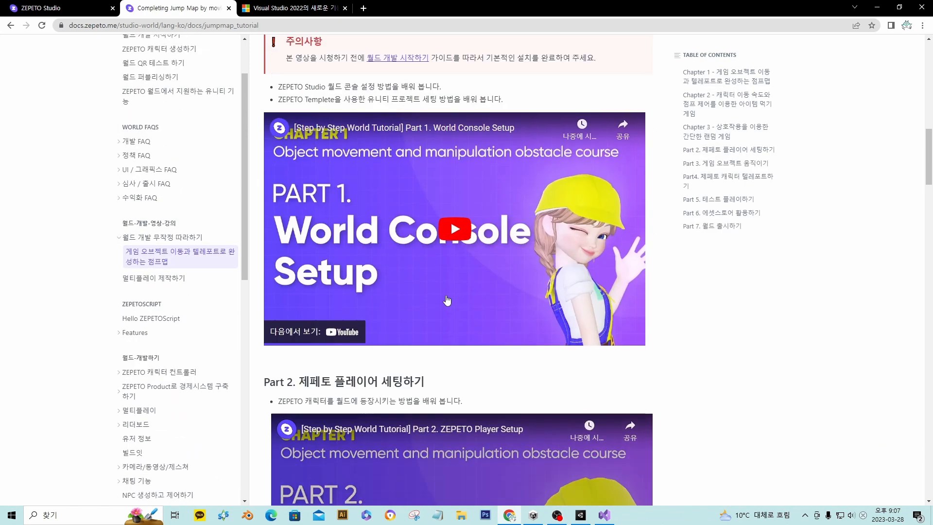
pyautogui.scroll(-2, 417, 291)
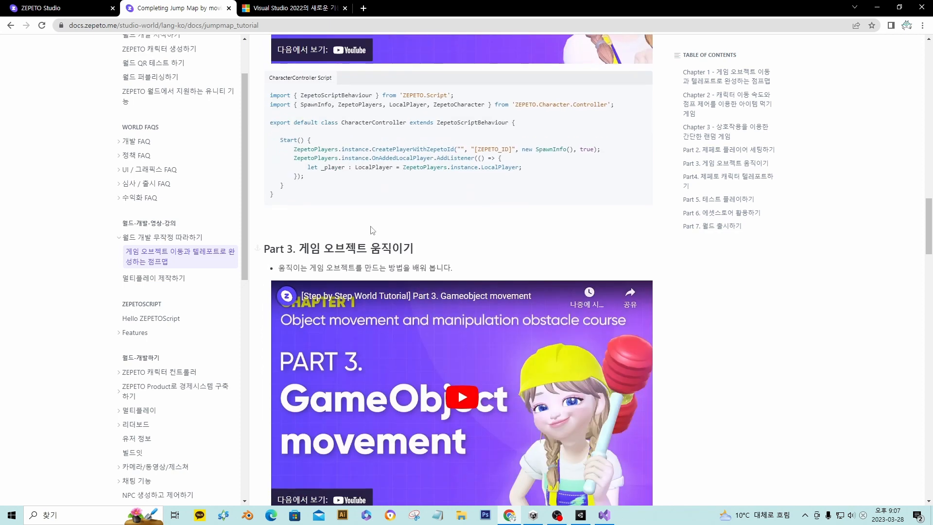
pyautogui.scroll(-7, 341, 200)
pyautogui.scroll(-2, 342, 200)
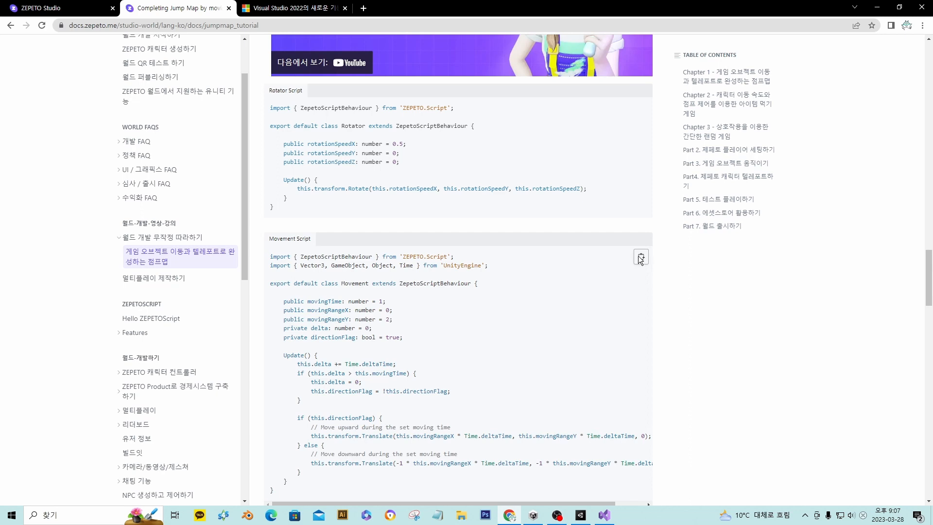
pyautogui.click(641, 257)
# Step: Switch to Visual Studio, replace all code in Movement Script.ts with the copied Movement sample and save the file
pyautogui.click(604, 516)
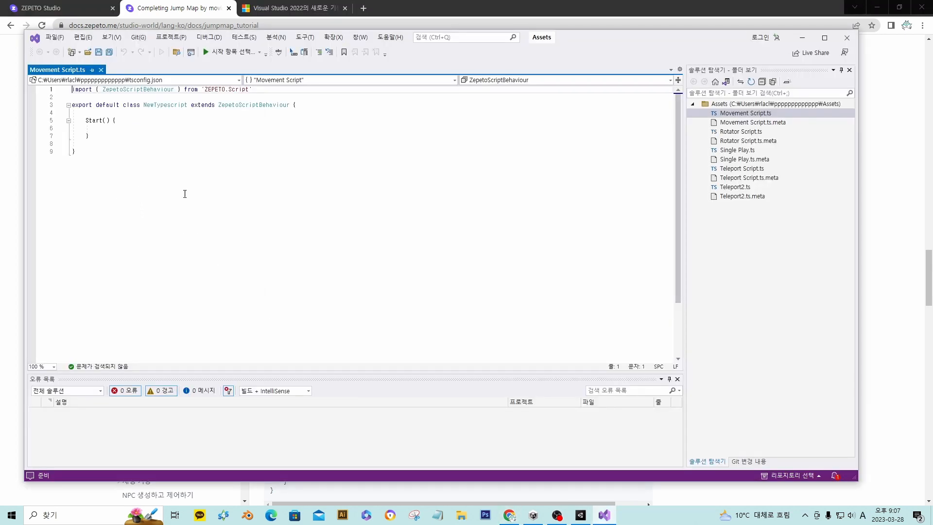
pyautogui.hotkey('ctrl', 'a')
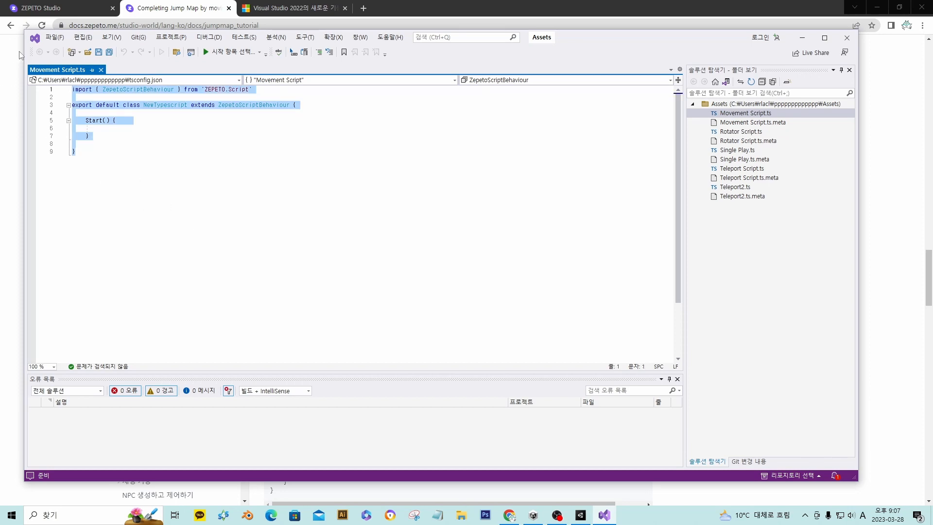
pyautogui.hotkey('ctrl', 'v')
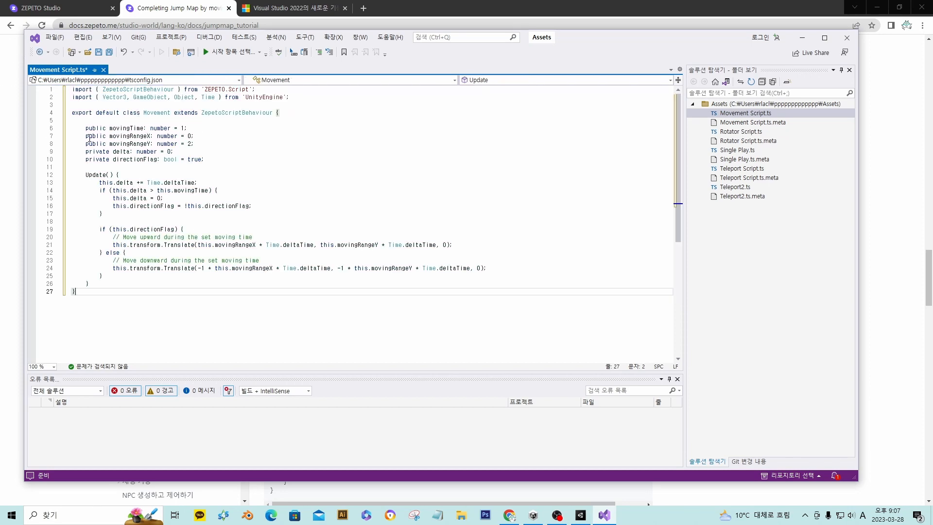
pyautogui.click(85, 120)
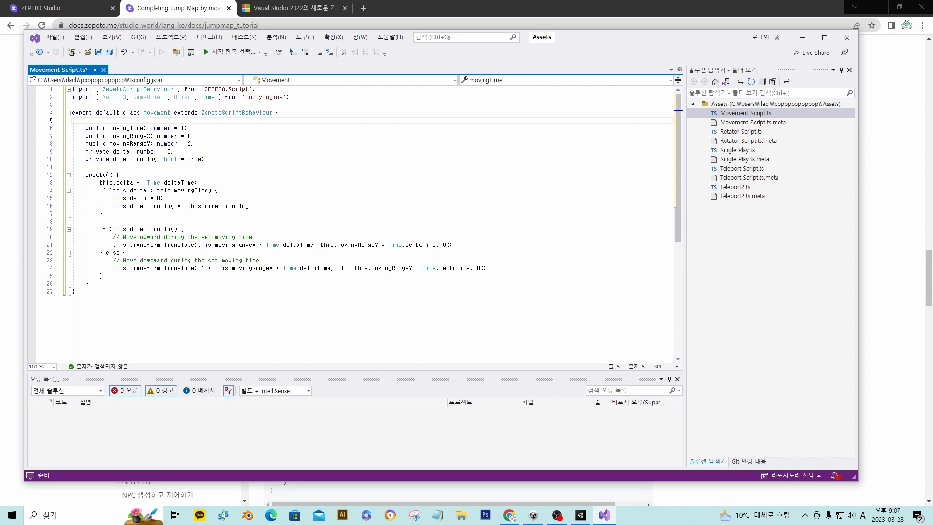
pyautogui.click(98, 52)
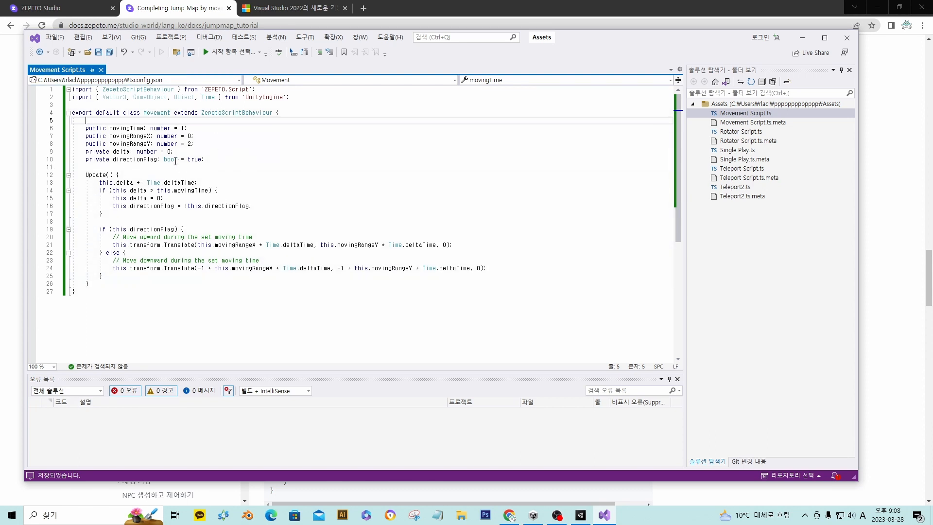
# Step: Open Rotator Script.ts in the editor, then switch to Chrome and copy the Rotator Script code sample
pyautogui.click(751, 132)
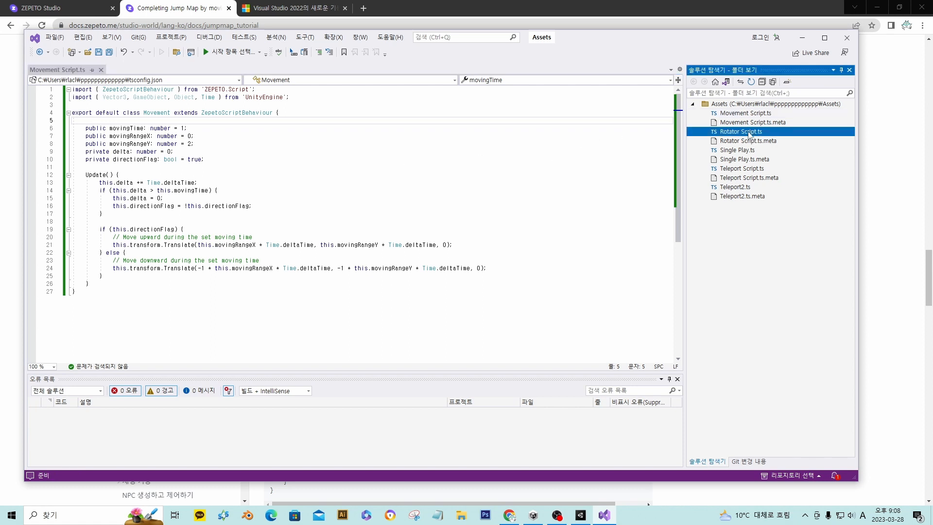
pyautogui.doubleClick(729, 132)
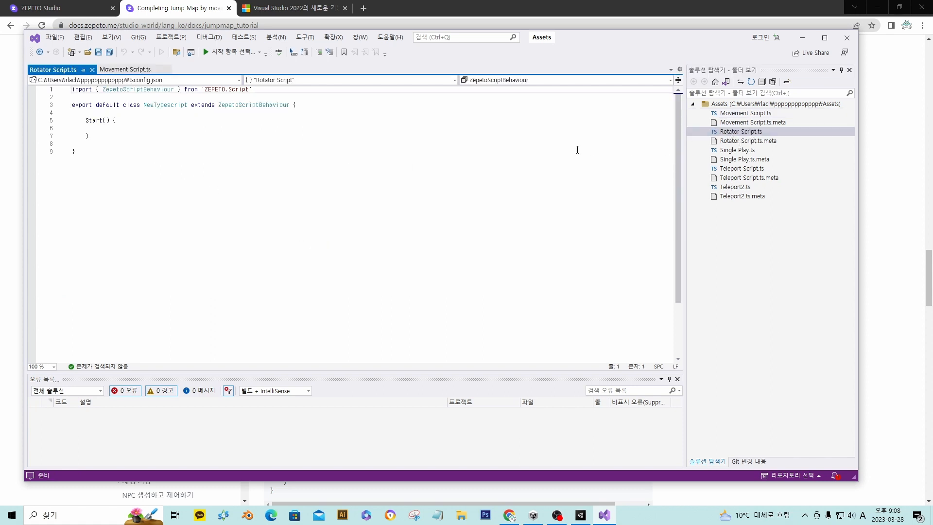
pyautogui.click(886, 198)
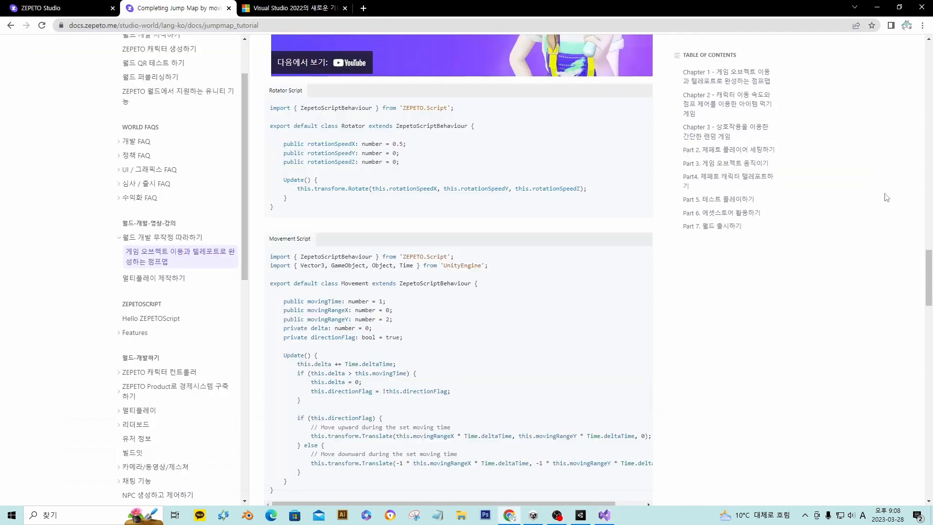
pyautogui.moveTo(296, 215); pyautogui.dragTo(270, 105)
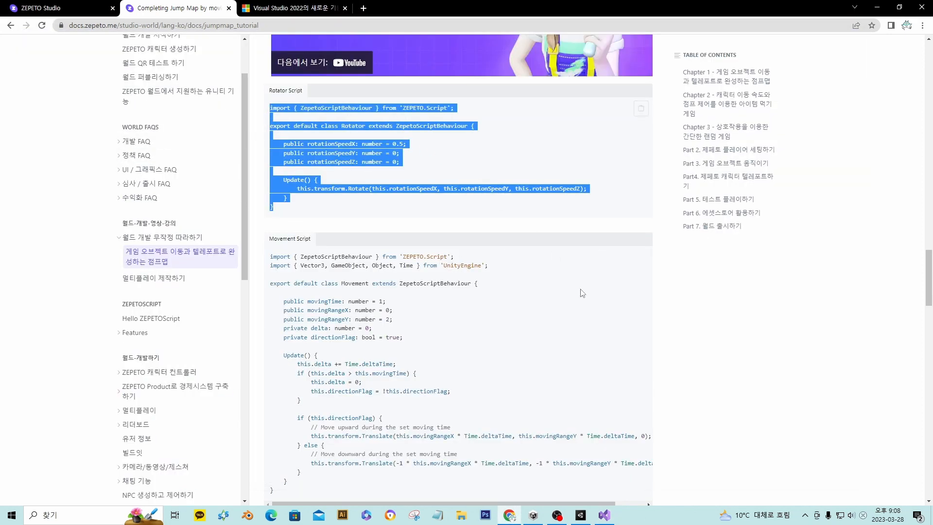
# Step: Switch to Visual Studio, replace all code in Rotator Script.ts with the copied Rotator sample and save the file
pyautogui.click(604, 516)
pyautogui.hotkey('ctrl', 'a')
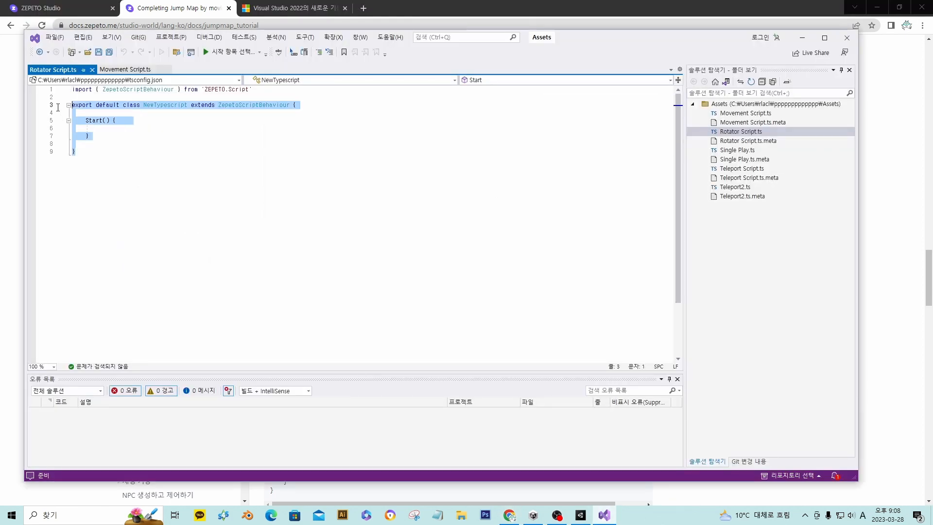
pyautogui.hotkey('ctrl', 'v')
pyautogui.click(97, 52)
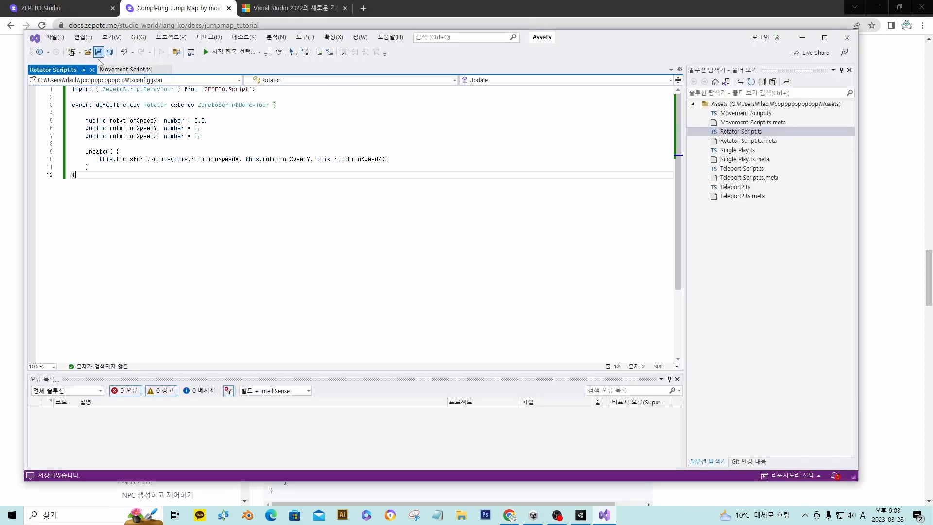
# Step: Open Teleport Script.ts in the editor, then switch to Chrome and copy the Teleport Script code sample from Part 4
pyautogui.click(746, 151)
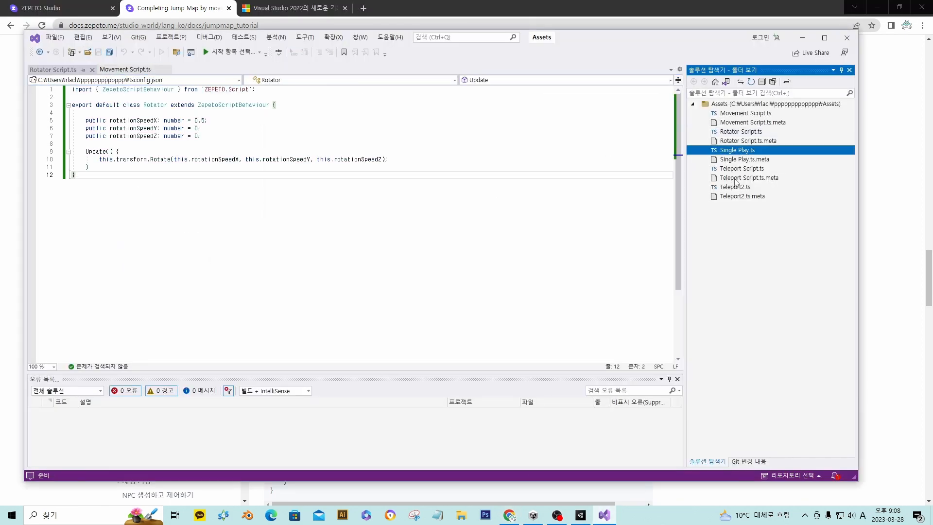
pyautogui.click(745, 169)
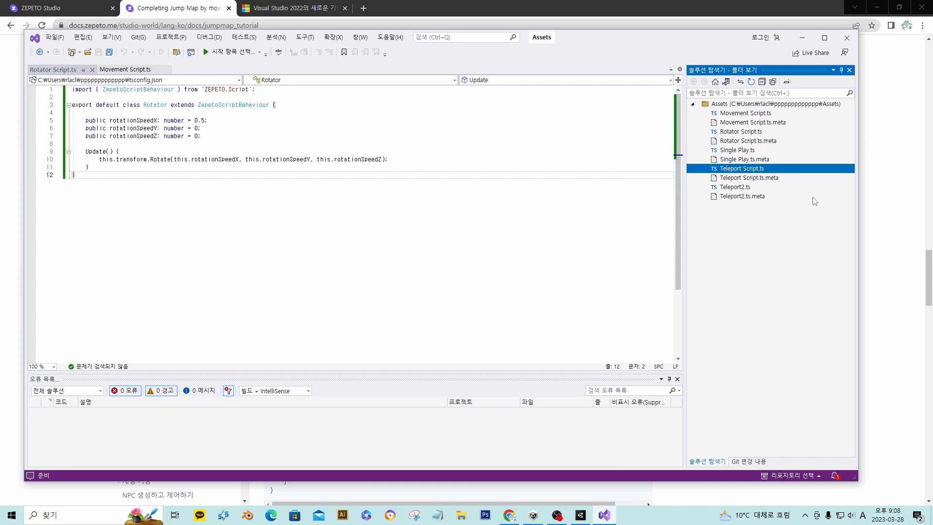
pyautogui.doubleClick(730, 169)
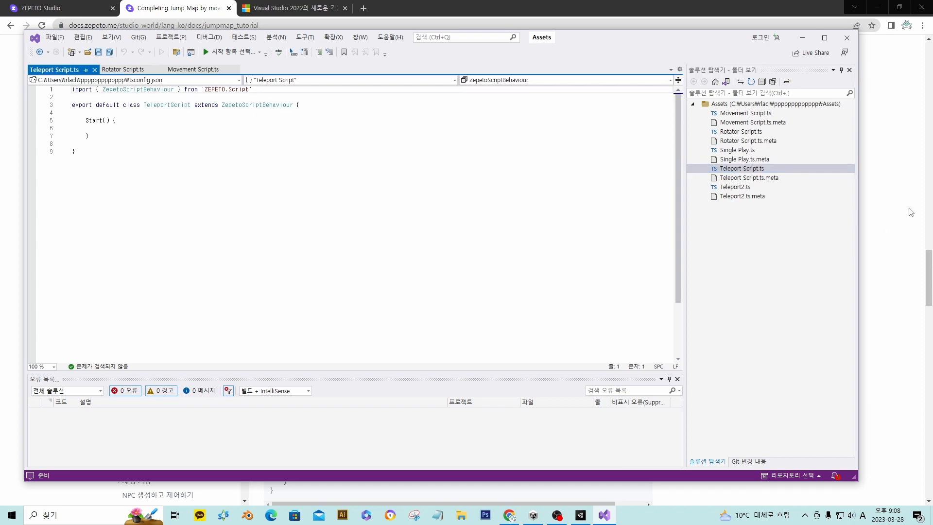
pyautogui.click(909, 212)
pyautogui.scroll(-15, 441, 287)
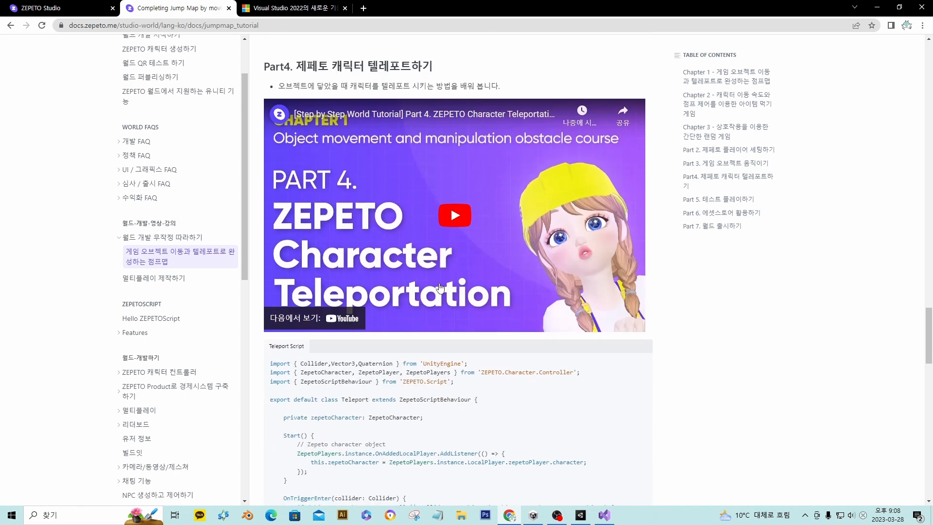
pyautogui.moveTo(275, 329); pyautogui.dragTo(267, 121)
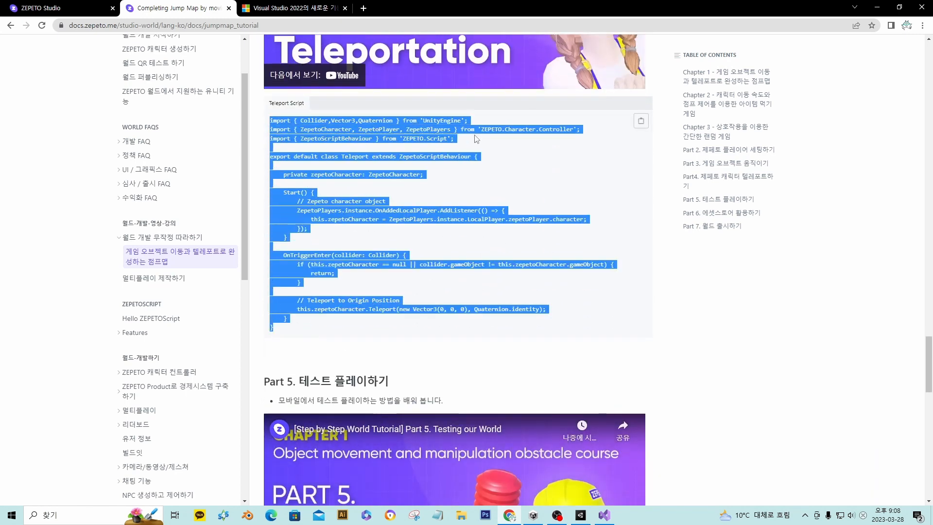
# Step: Switch to Visual Studio, replace all code in Teleport Script.ts with the copied Teleport sample and save the file
pyautogui.click(604, 515)
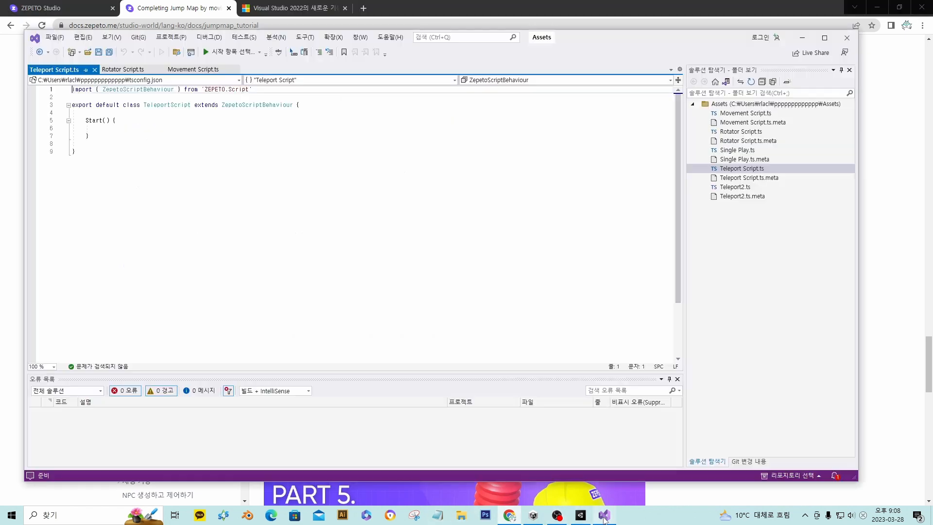
pyautogui.hotkey('ctrl', 'a')
pyautogui.hotkey('ctrl', 'v')
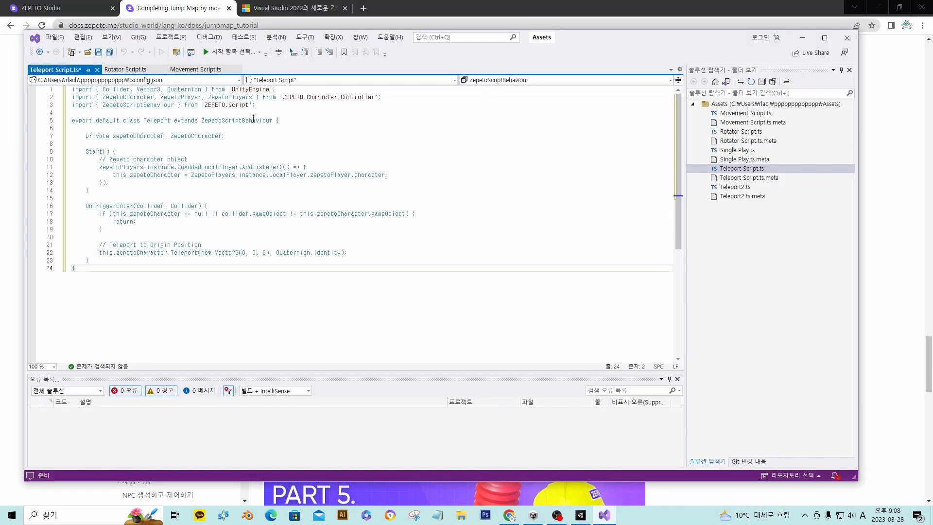
pyautogui.click(98, 52)
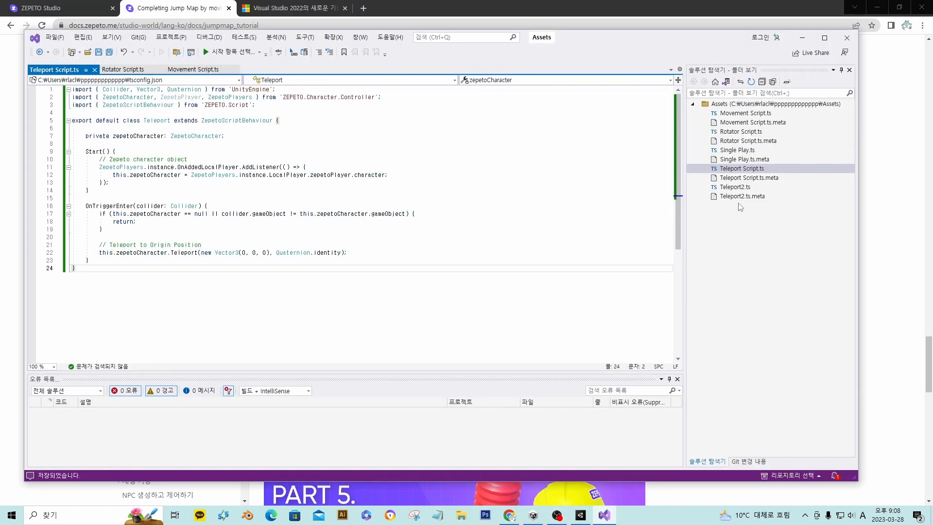
# Step: Open Teleport2.ts in the editor, then switch to Chrome and copy the TypeScript sample from the 텔레포트 구현 guide page
pyautogui.click(747, 188)
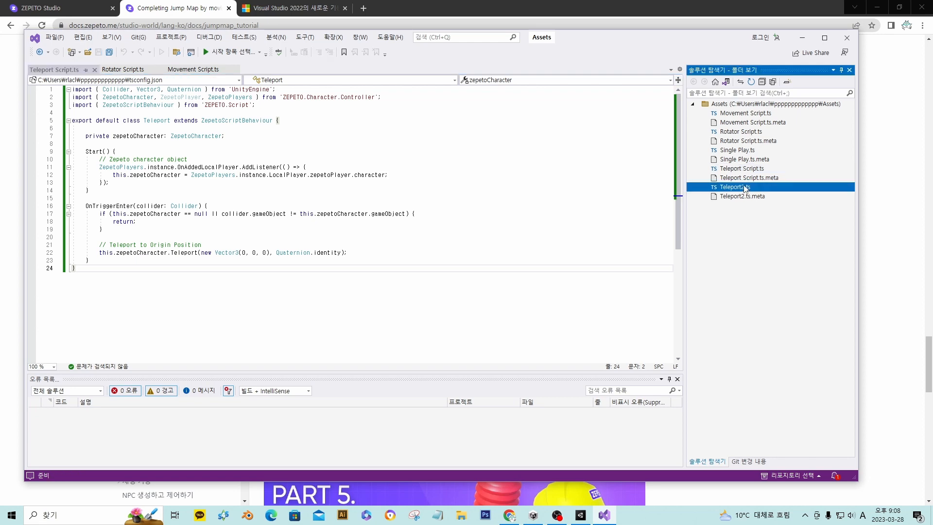
pyautogui.doubleClick(746, 189)
pyautogui.click(891, 217)
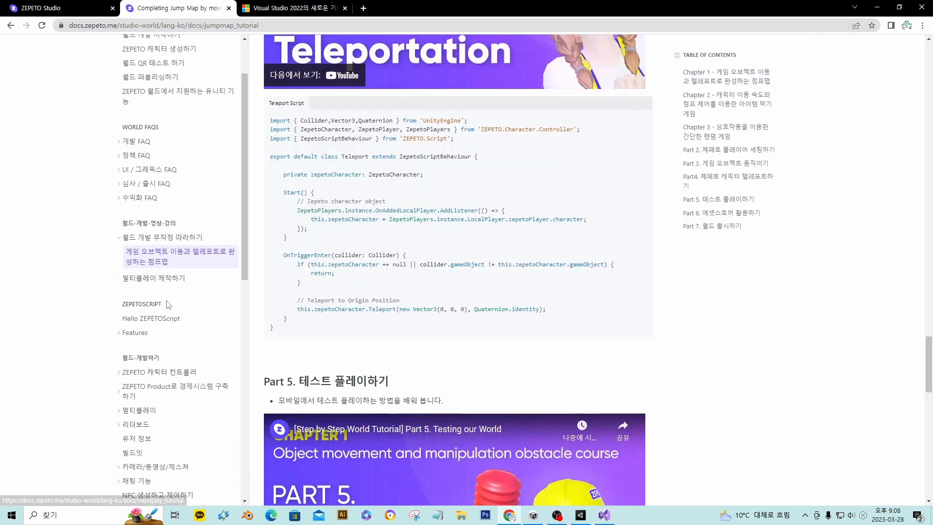
pyautogui.scroll(-1, 166, 305)
pyautogui.scroll(-2, 179, 354)
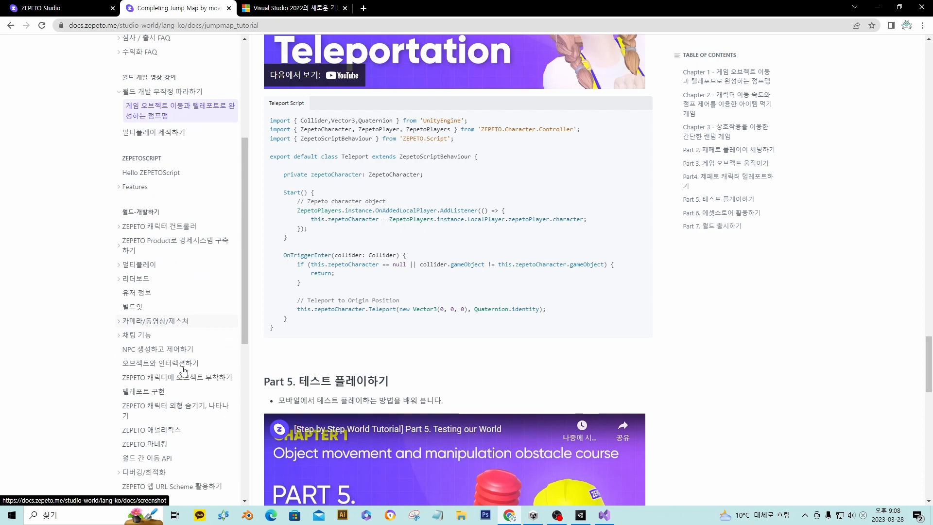
pyautogui.click(149, 393)
pyautogui.scroll(-10, 429, 326)
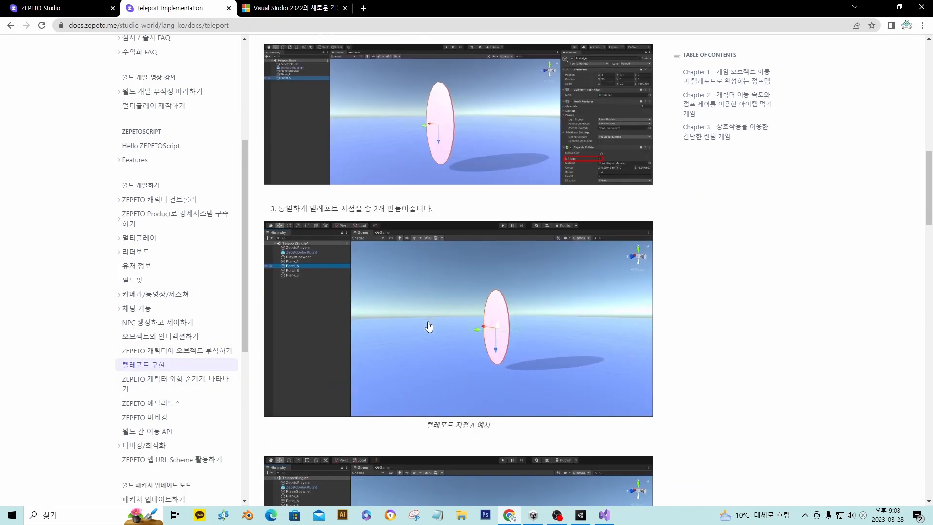
pyautogui.scroll(-15, 429, 326)
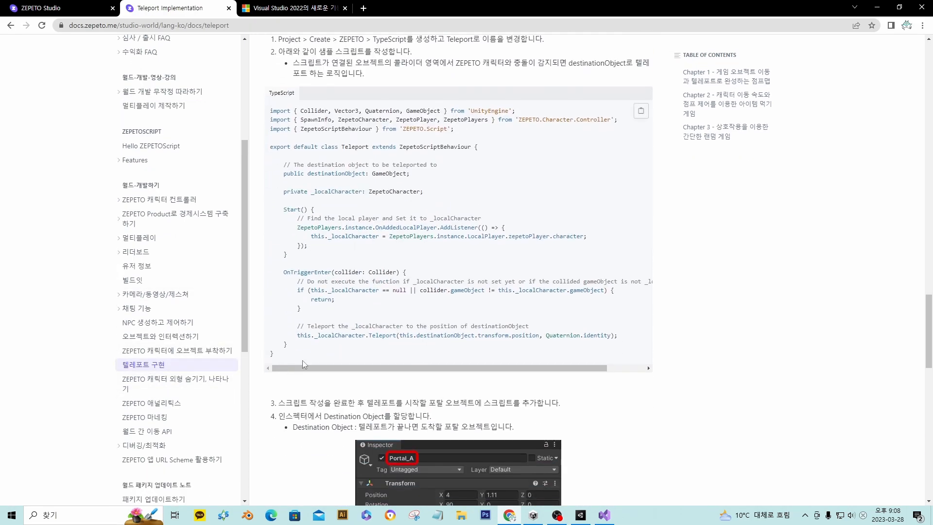
pyautogui.moveTo(303, 363); pyautogui.dragTo(257, 117)
pyautogui.hotkey('ctrl', 'c')
# Step: Switch to Visual Studio, replace all code in Teleport2.ts with the copied destination-object teleport sample and save the file
pyautogui.click(604, 514)
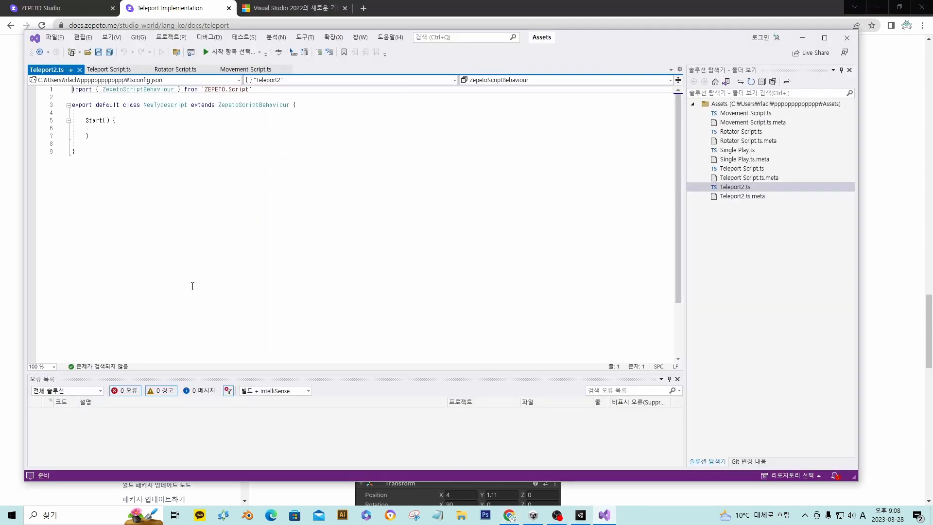
pyautogui.hotkey('ctrl', 'a')
pyautogui.hotkey('ctrl', 'v')
pyautogui.click(98, 52)
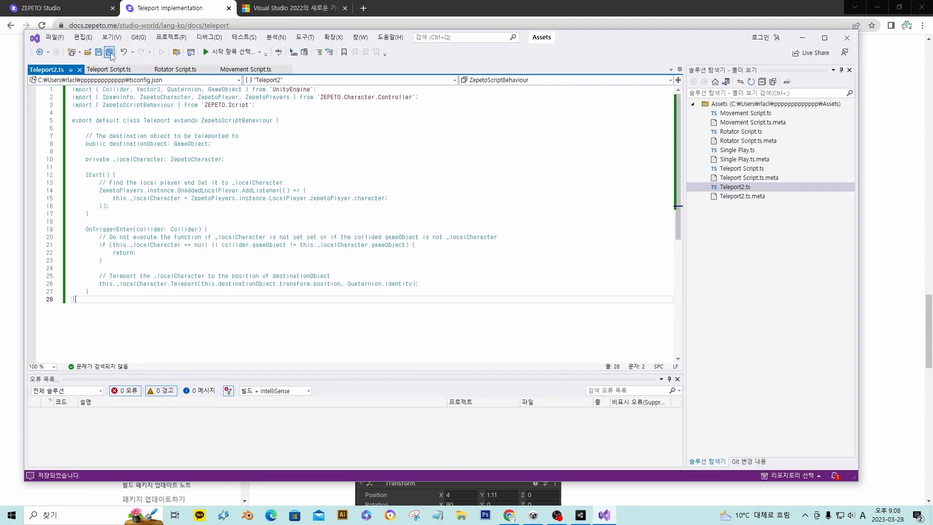
# Step: Open Single Play.ts in the editor, then switch to Chrome and copy the Single Play - Create Player sample from the ZEPETOPlayer page
pyautogui.click(751, 151)
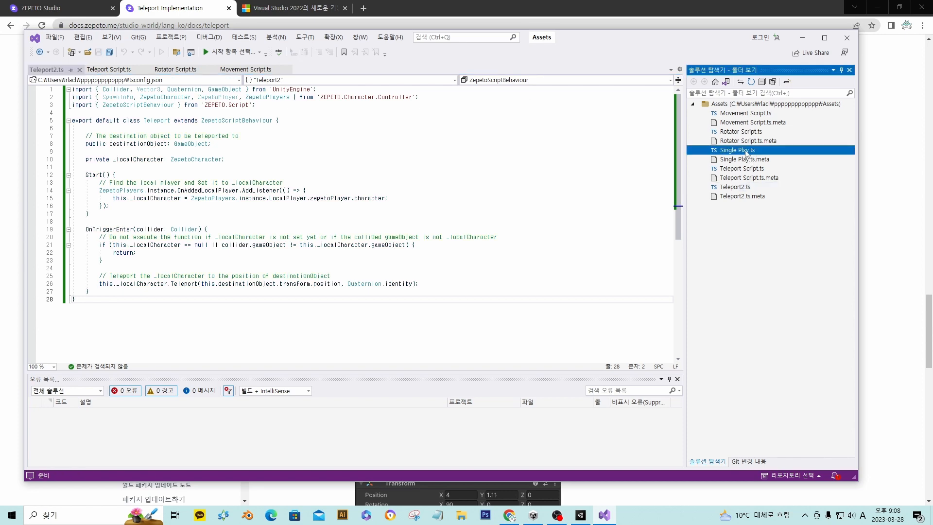
pyautogui.doubleClick(741, 153)
pyautogui.click(892, 209)
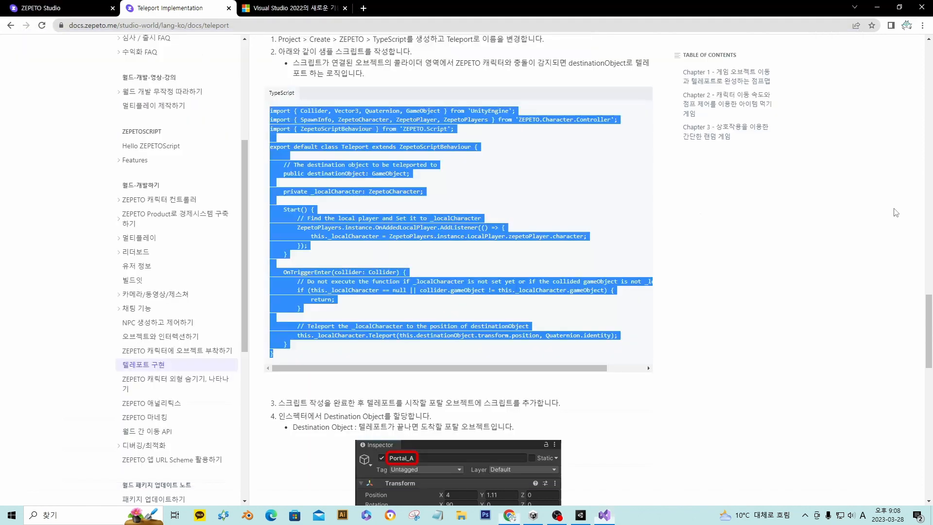
pyautogui.scroll(1, 164, 252)
pyautogui.scroll(-1, 173, 259)
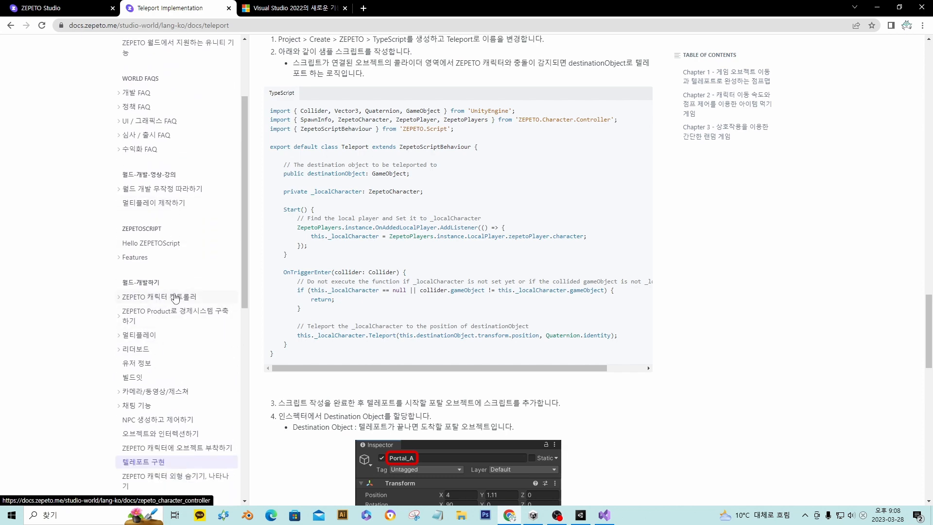
pyautogui.click(165, 297)
pyautogui.click(146, 370)
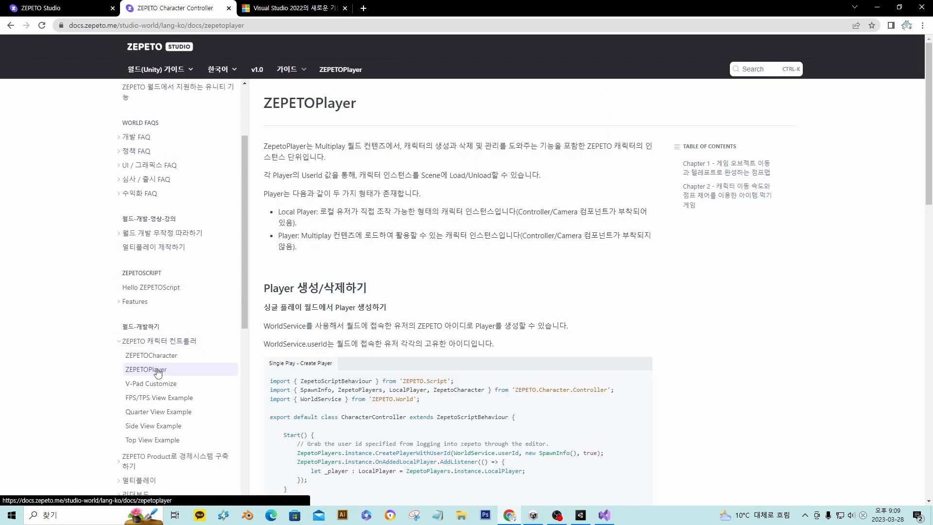
pyautogui.scroll(-3, 367, 319)
pyautogui.moveTo(295, 362); pyautogui.dragTo(271, 241)
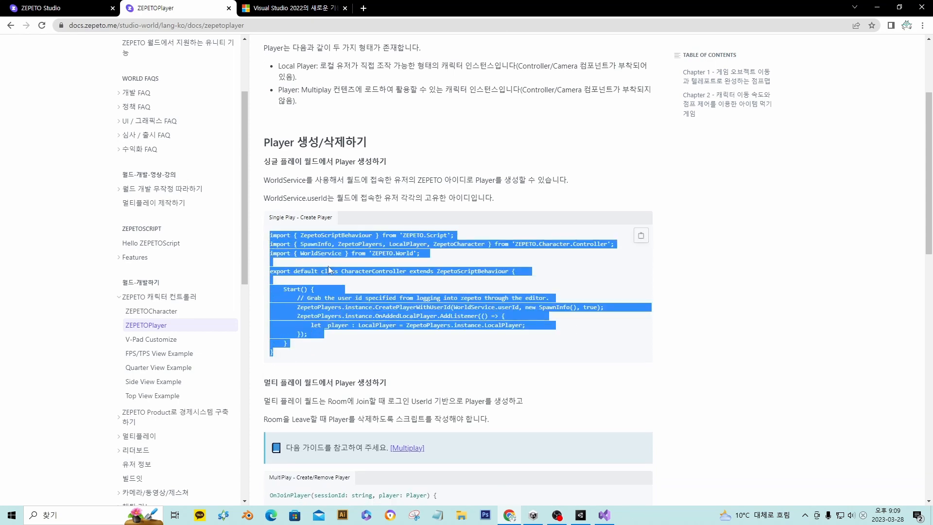
# Step: Switch to Visual Studio, replace all code in Single Play.ts with the copied Create Player sample and save the file
pyautogui.click(605, 515)
pyautogui.hotkey('ctrl', 'a')
pyautogui.write("import { ZepetoScriptBehaviour } from 'ZEPETO.Script'; import { SpawnInfo, ZepetoPlayers, LocalPlayer, ZepetoCharacter } from 'ZEPETO.Character.Controller'; import { WorldService } from 'ZEPETO.World';  export default class CharacterController extends ZepetoScriptBehaviour {      Start() {         // Grab the user id specified from logging into zepeto through the editor.         ZepetoPlayers.instance.CreatePlayerWithUserId(WorldService.userId, new SpawnInfo(), true);         ZepetoPlayers.instance.OnAddedLocalPlayer.AddListener(() => {             let _player: LocalPlayer = ZepetoPlayers.instance.LocalPlayer;         });     } }")
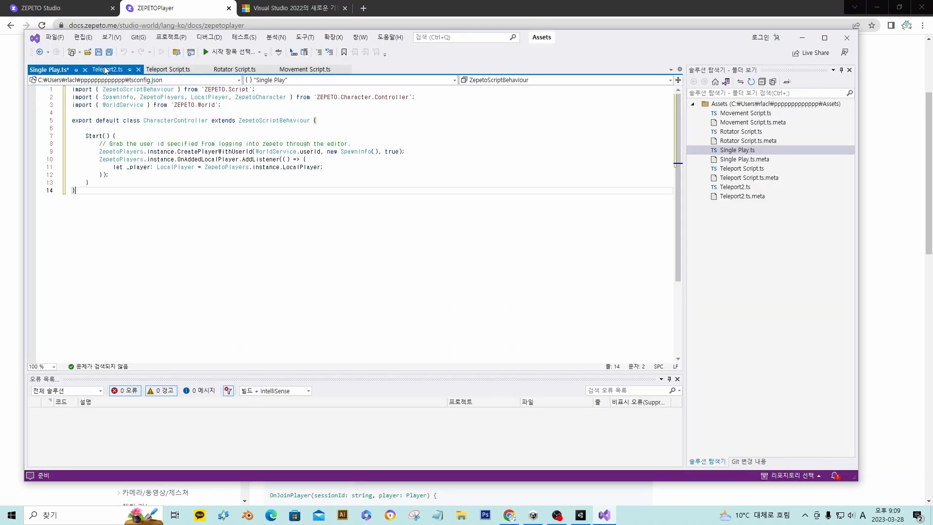
pyautogui.hotkey('ctrl', 's')
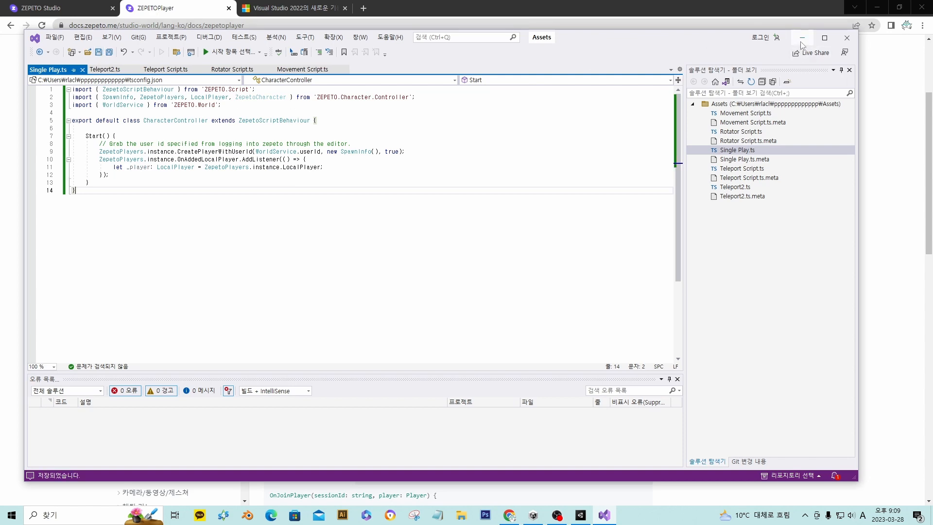
# Step: Switch to Unity and create a folder named sk in the project's Assets folder
pyautogui.click(580, 516)
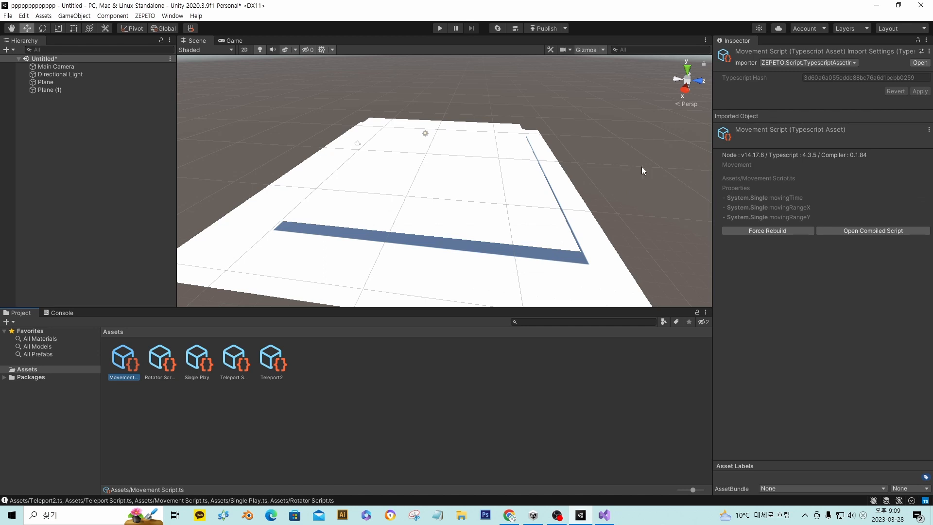
pyautogui.click(247, 365)
pyautogui.click(205, 361)
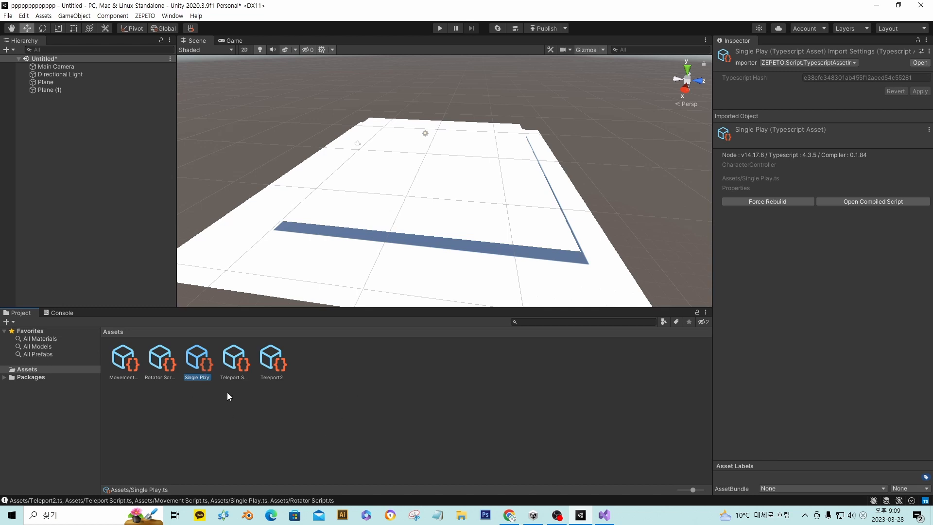
pyautogui.click(317, 410)
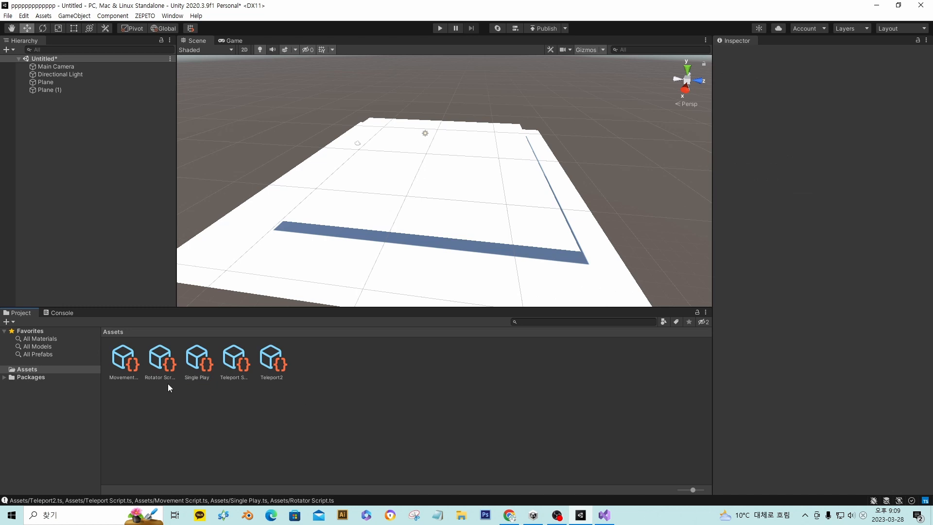
pyautogui.rightClick(367, 361)
pyautogui.moveTo(440, 74)
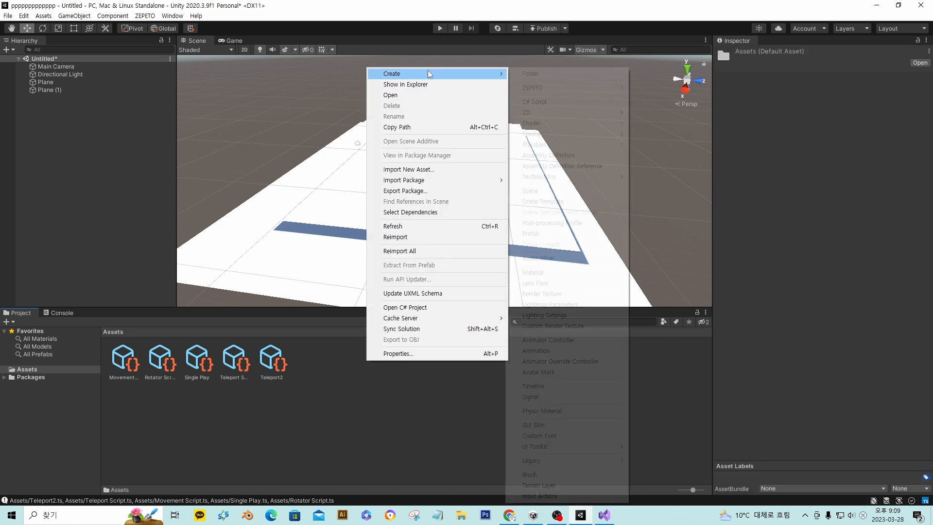
pyautogui.click(555, 75)
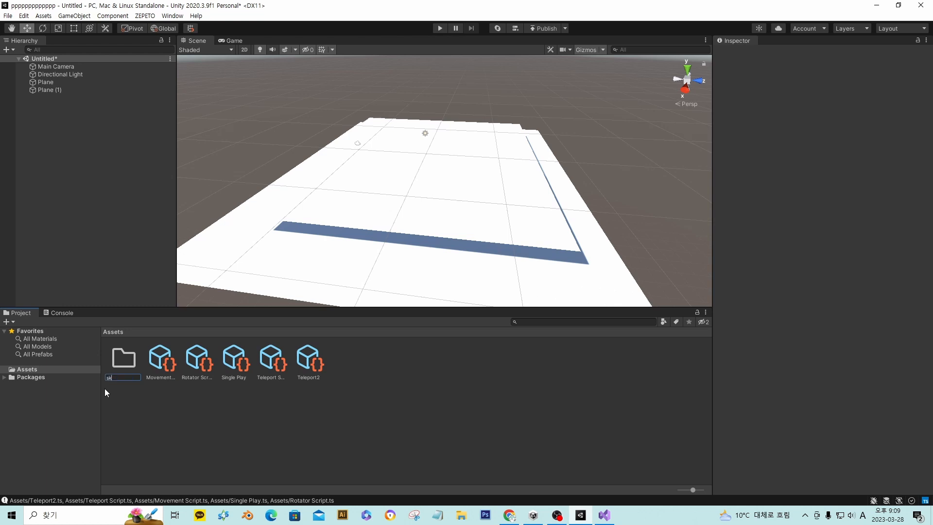
pyautogui.press('Return')
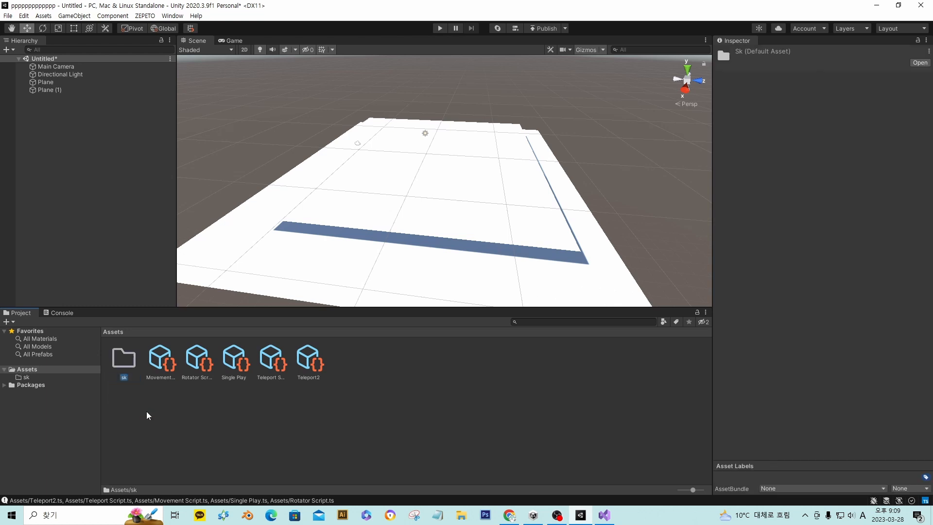
# Step: Move the Movement, Rotator, Single Play, Teleport and Teleport2 scripts together into the sk folder
pyautogui.click(389, 419)
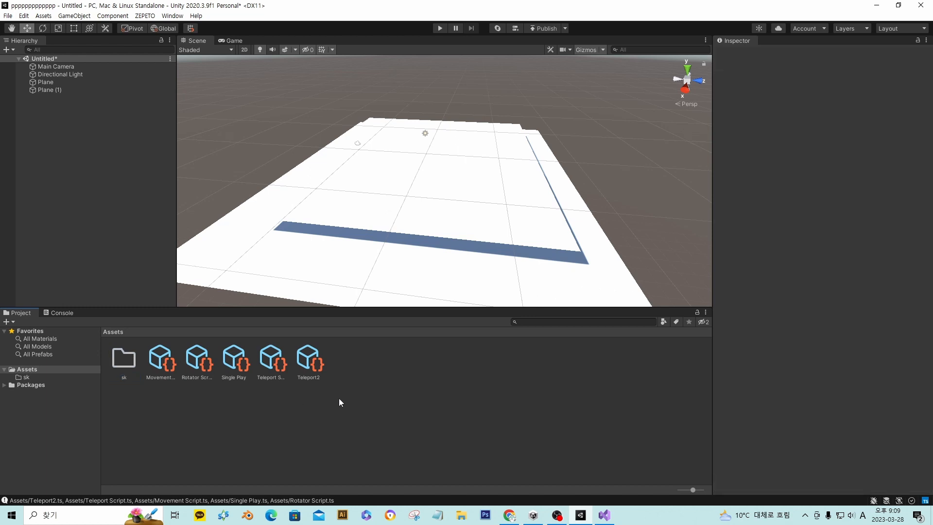
pyautogui.click(155, 361)
pyautogui.keyDown('shift'); pyautogui.moveTo(319, 368); pyautogui.dragTo(124, 360); pyautogui.keyUp('shift')
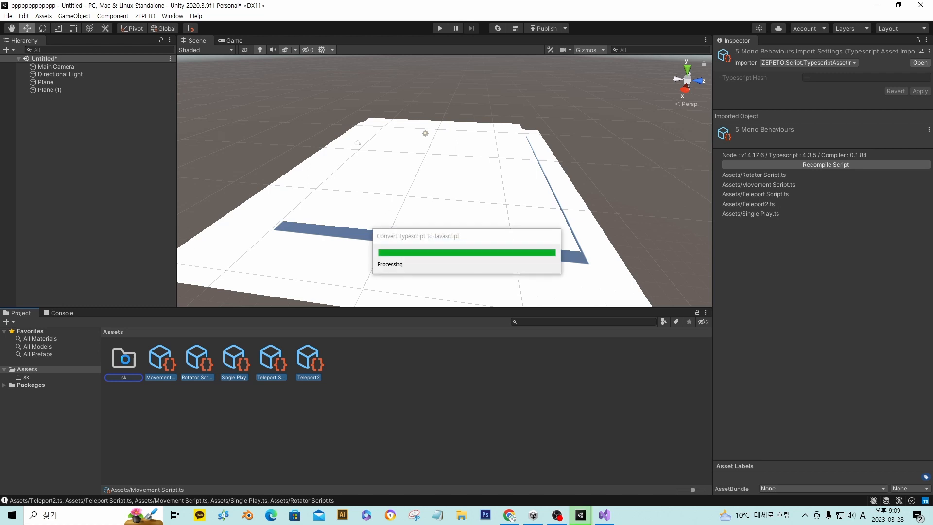
# Step: Create a second folder named sn in Assets, alongside the sk folder
pyautogui.rightClick(176, 367)
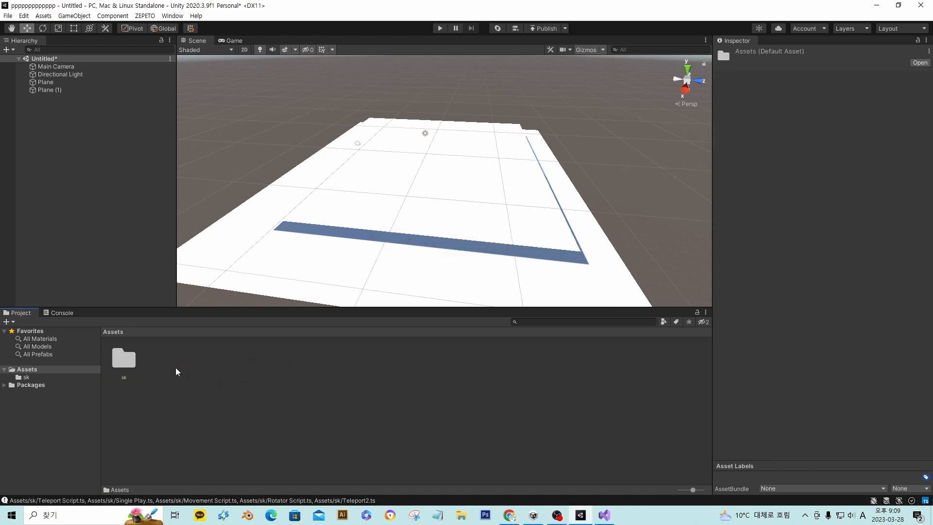
pyautogui.moveTo(236, 81)
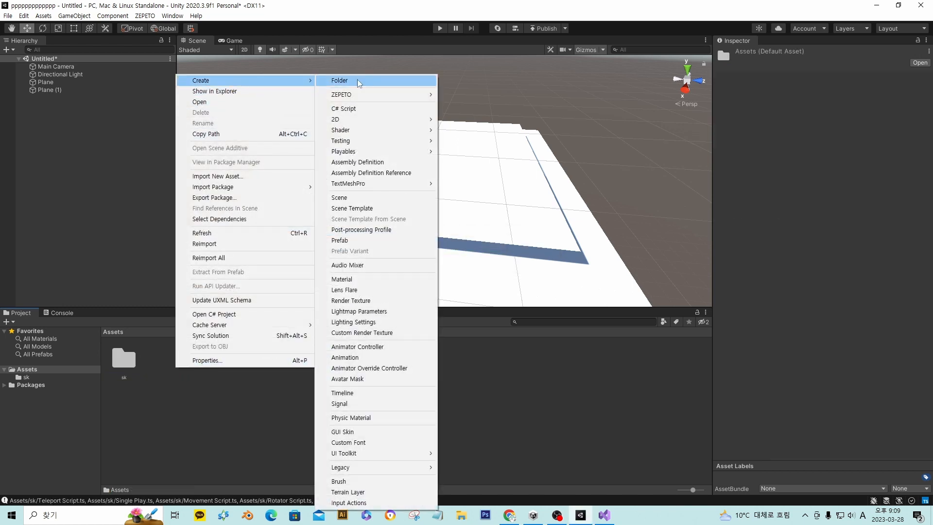
pyautogui.click(372, 81)
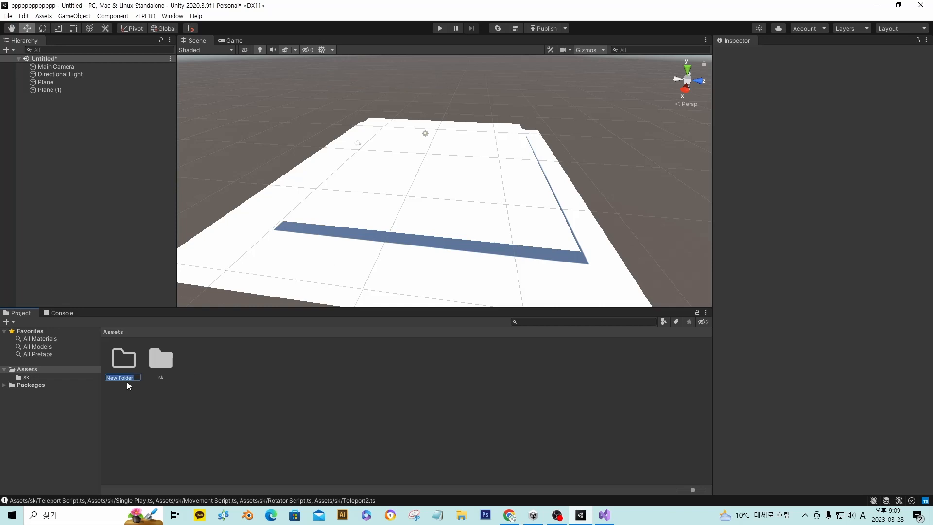
pyautogui.write('sn')
pyautogui.press('Return')
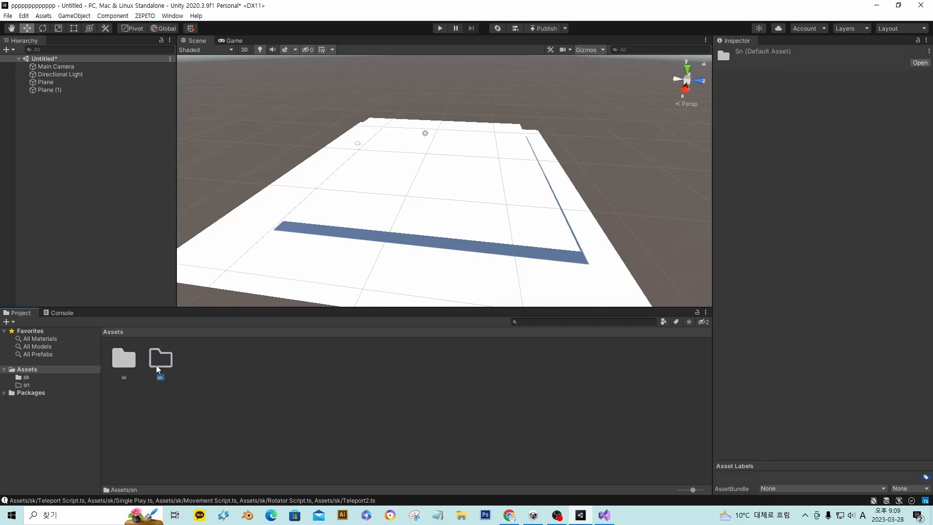
# Step: Create a new scene named pppppp inside the sn folder
pyautogui.doubleClick(171, 365)
pyautogui.rightClick(282, 367)
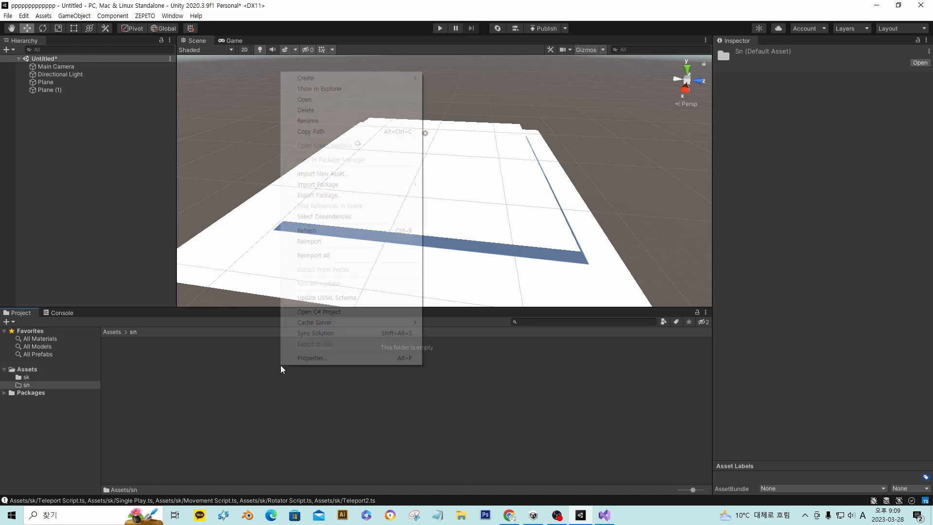
pyautogui.moveTo(369, 78)
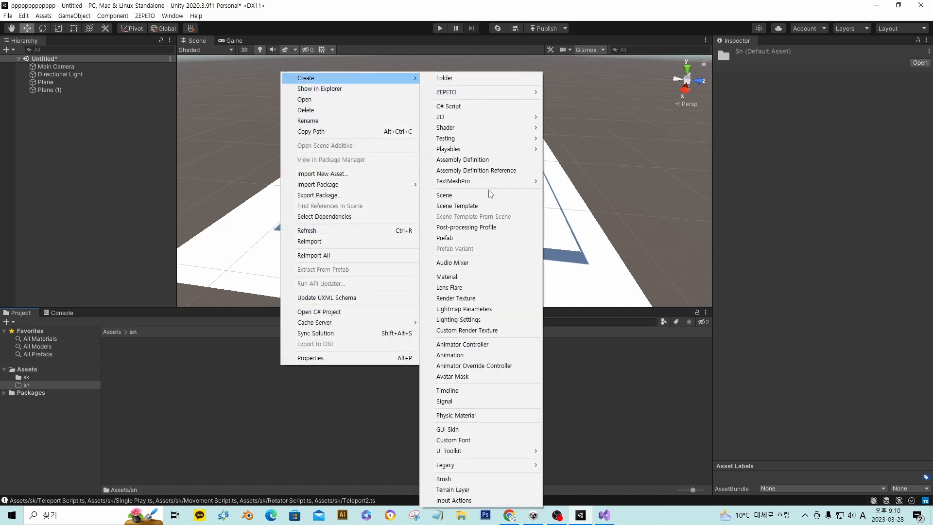
pyautogui.click(487, 196)
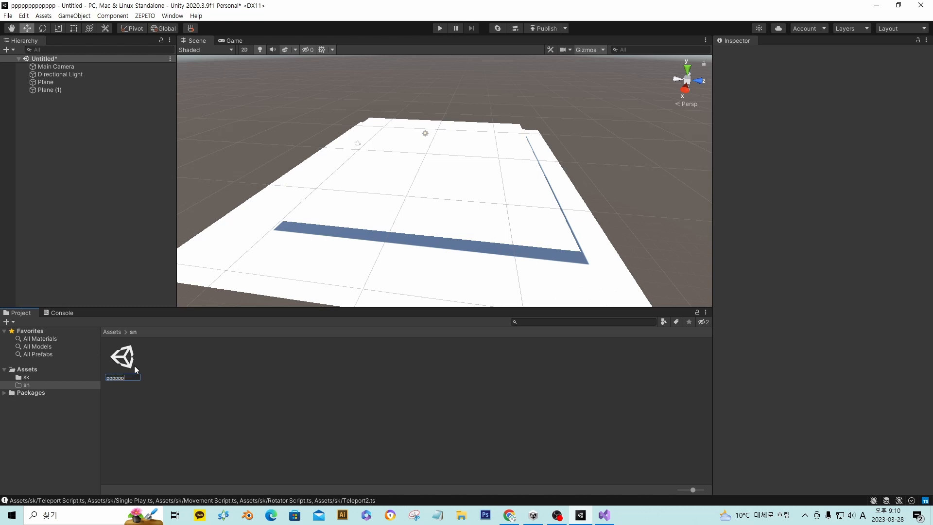
pyautogui.press('Return')
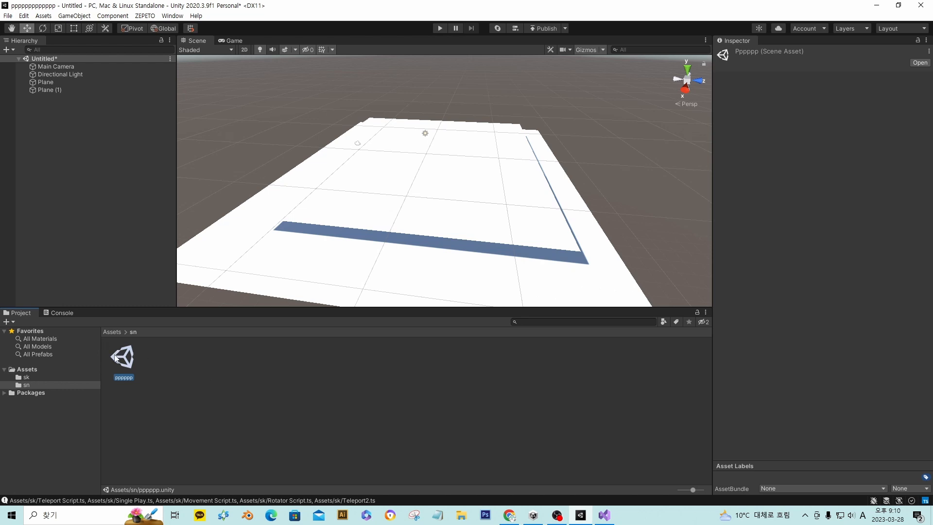
# Step: Save the current untitled scene over pppppp.unity in the sn folder, replacing the existing file
pyautogui.click(117, 209)
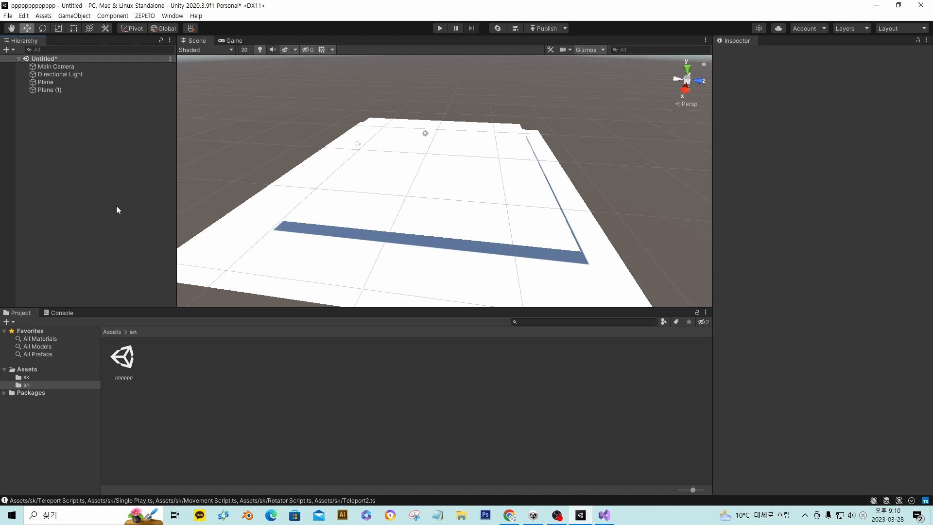
pyautogui.hotkey('ctrl', 's')
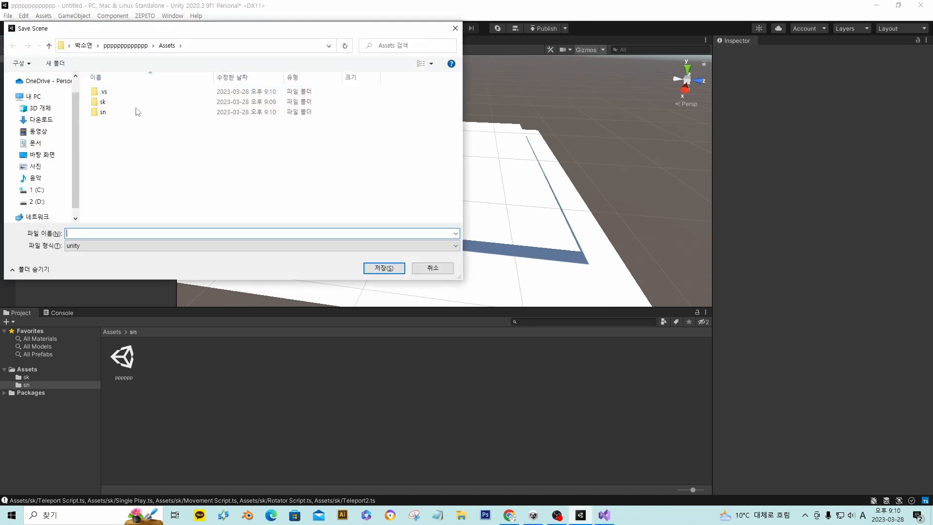
pyautogui.doubleClick(108, 115)
pyautogui.click(113, 94)
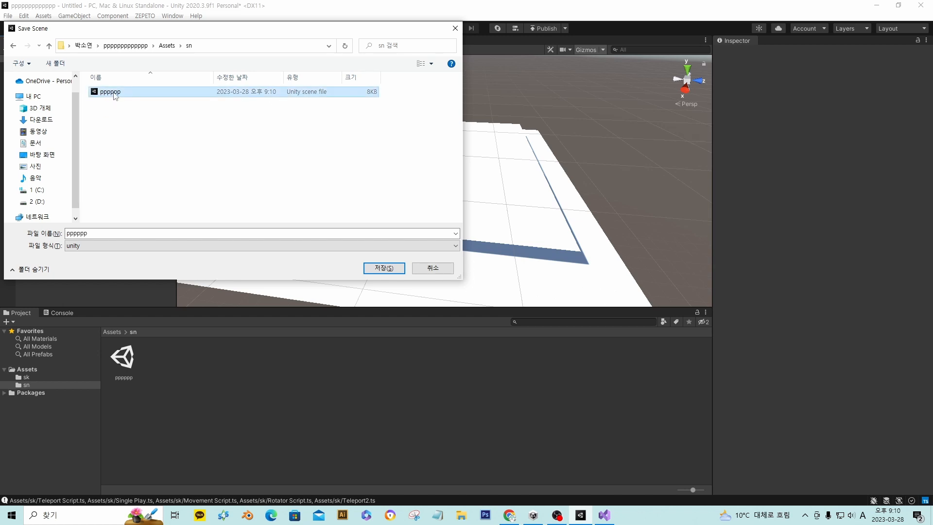
pyautogui.click(383, 269)
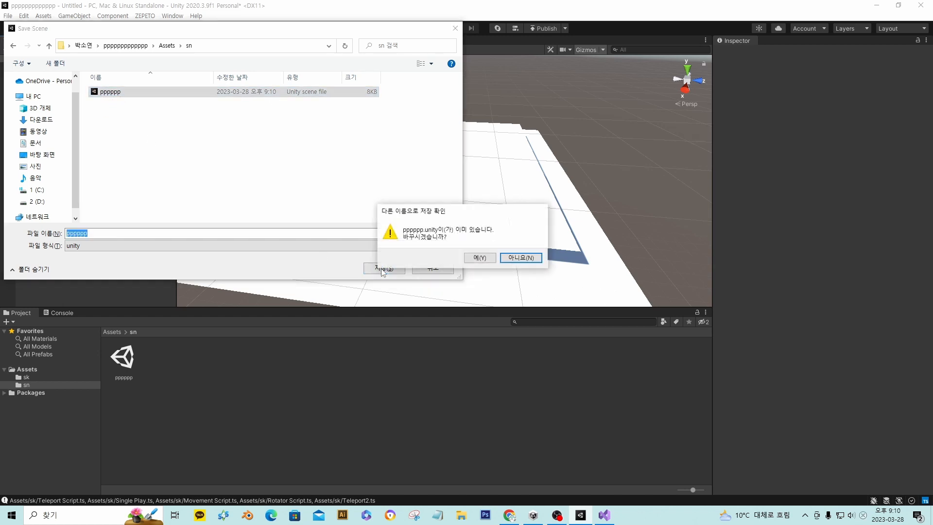
pyautogui.click(479, 258)
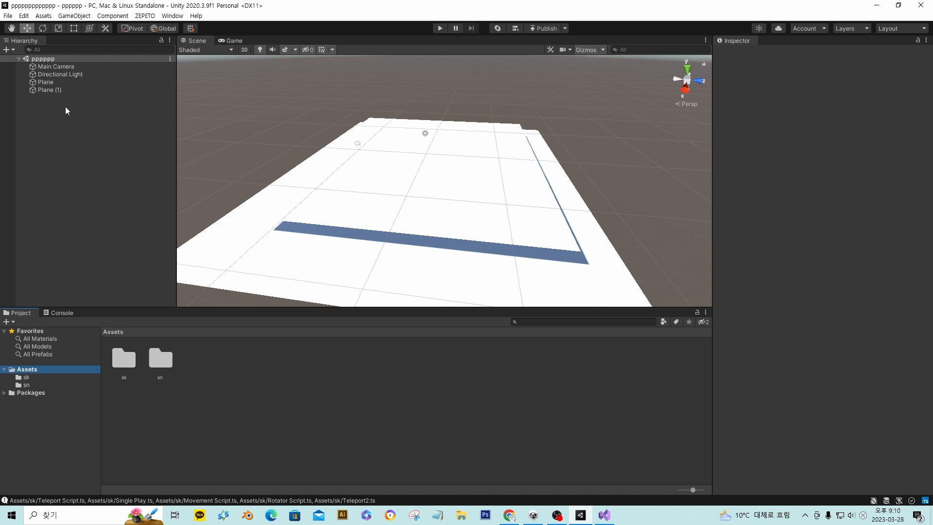
# Step: Add a ZepetoPlayers object to the scene and select it in the Hierarchy
pyautogui.rightClick(65, 106)
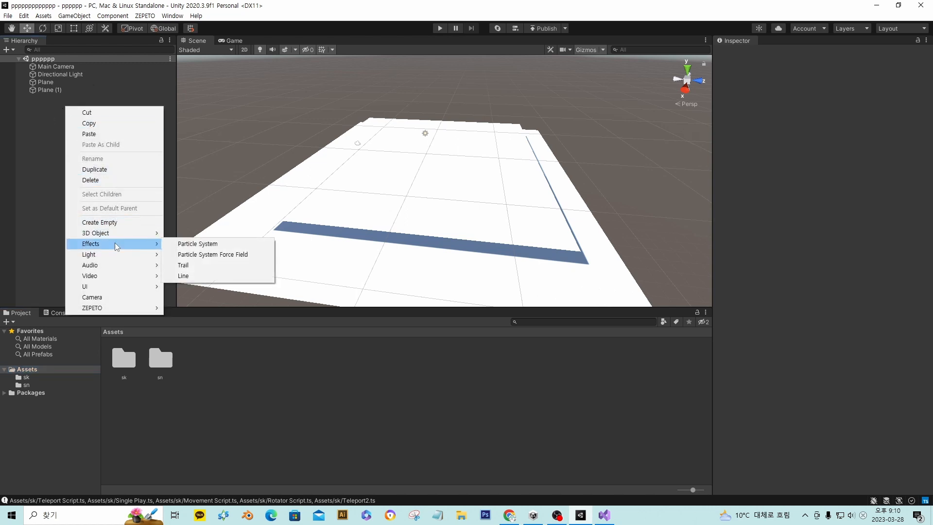
pyautogui.moveTo(119, 308)
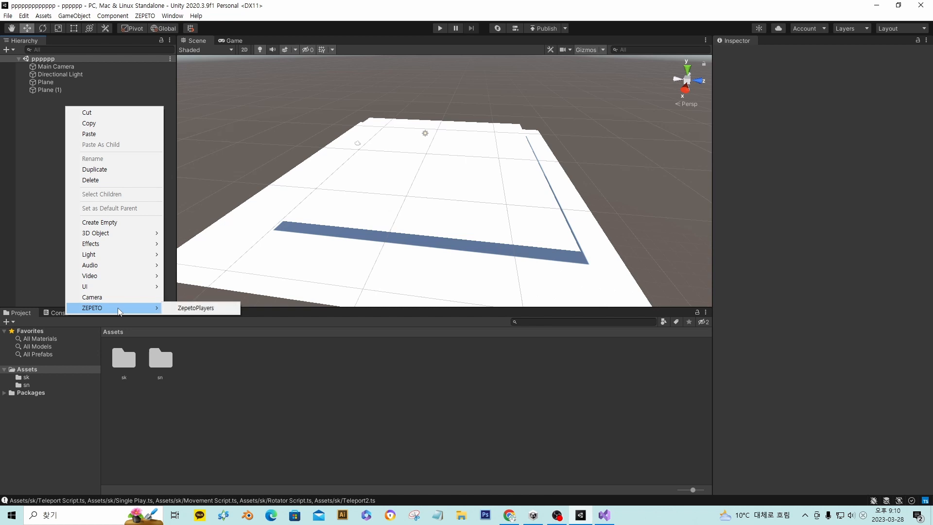
pyautogui.click(199, 308)
pyautogui.click(69, 99)
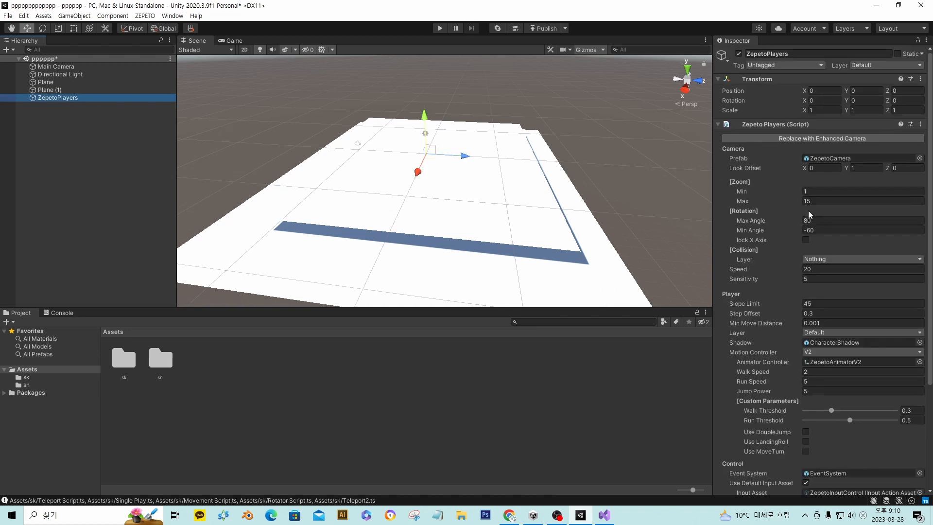
# Step: Set the Jump Power of the ZepetoPlayers object to 10
pyautogui.scroll(-5, 809, 211)
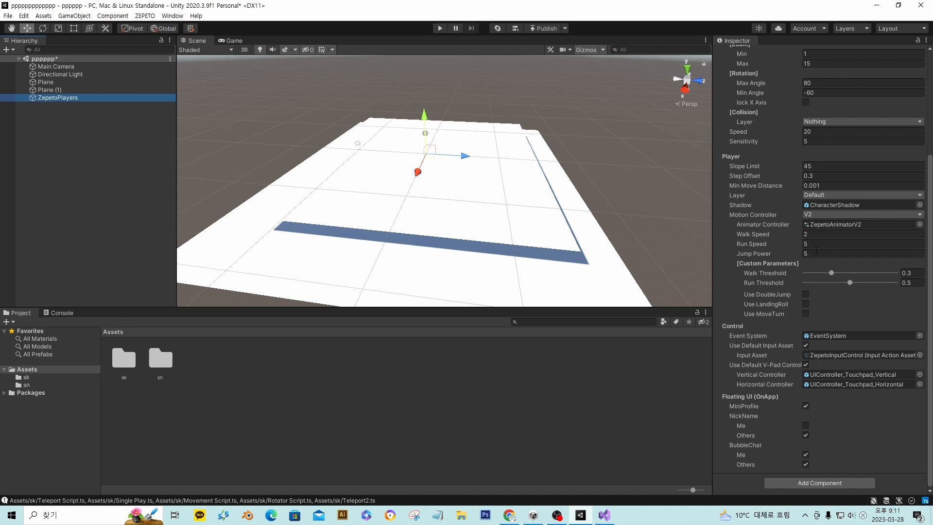
pyautogui.click(790, 257)
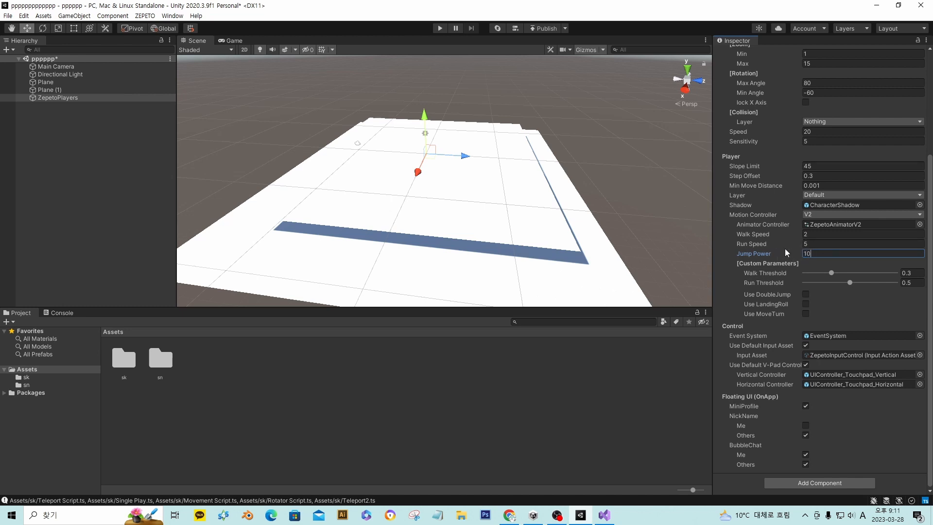
pyautogui.click(732, 238)
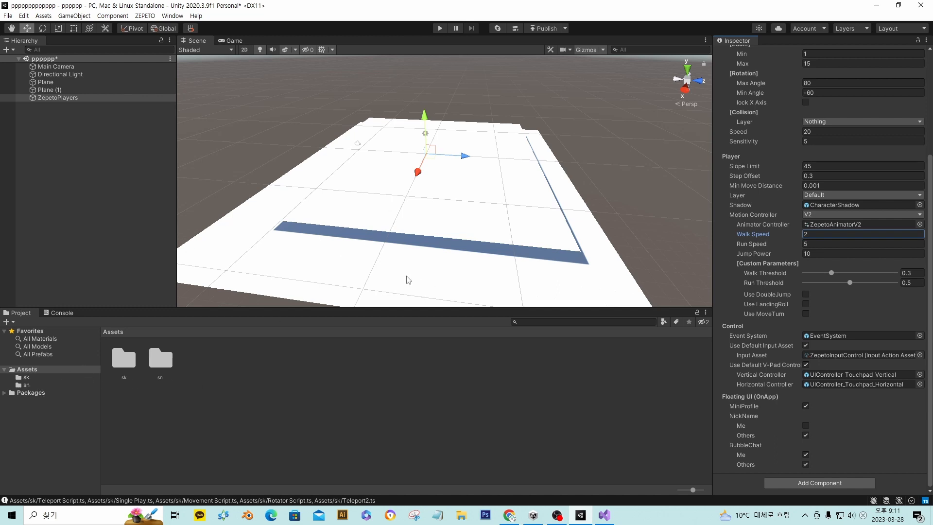
# Step: Create a new material in the Assets folder, keeping its default name
pyautogui.rightClick(240, 348)
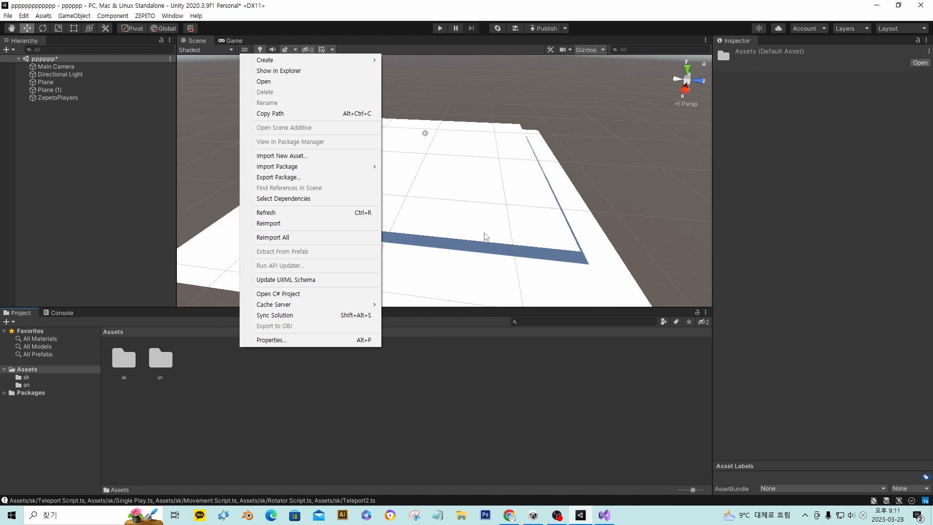
pyautogui.moveTo(316, 60)
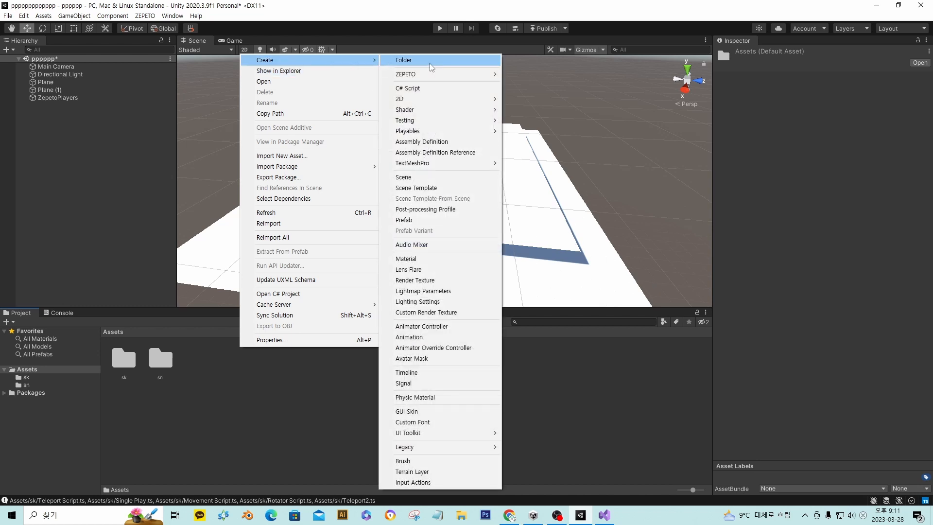
pyautogui.moveTo(464, 78)
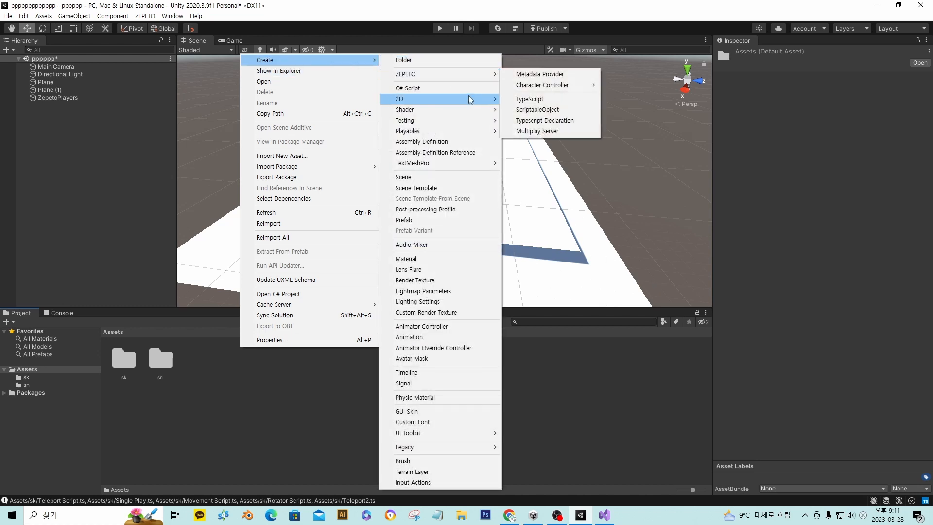
pyautogui.click(407, 259)
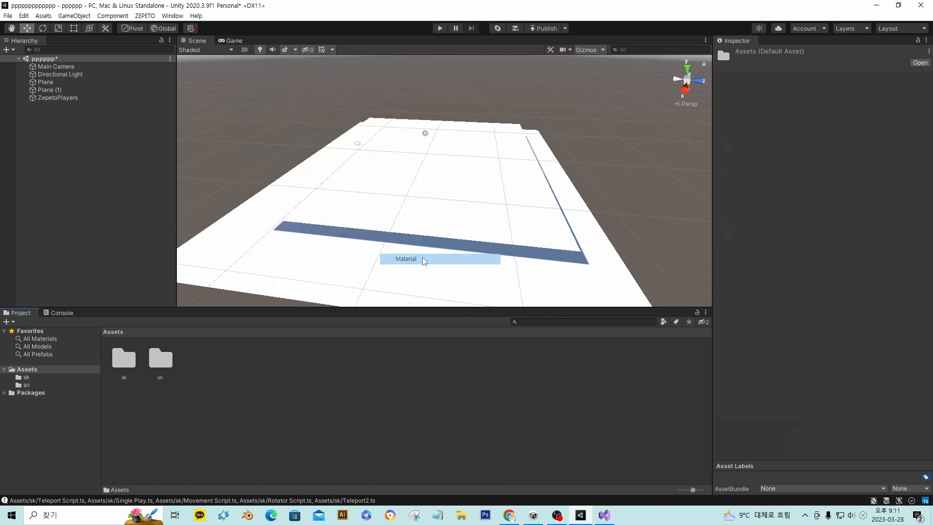
pyautogui.press('Return')
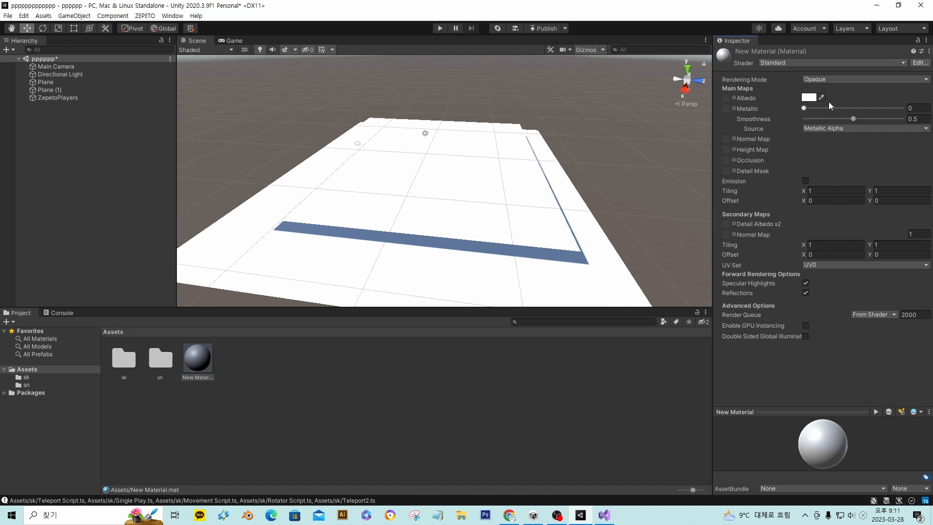
# Step: Set the new material's Albedo to red (CD2020) and apply it to the larger lower plane in the scene
pyautogui.click(809, 97)
pyautogui.moveTo(862, 167); pyautogui.dragTo(890, 159)
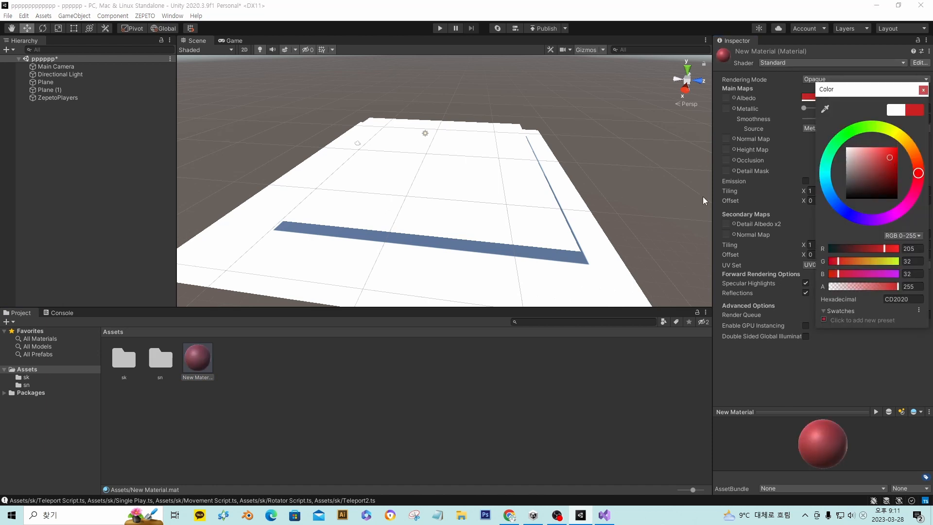
pyautogui.click(243, 379)
pyautogui.moveTo(202, 353); pyautogui.dragTo(280, 257)
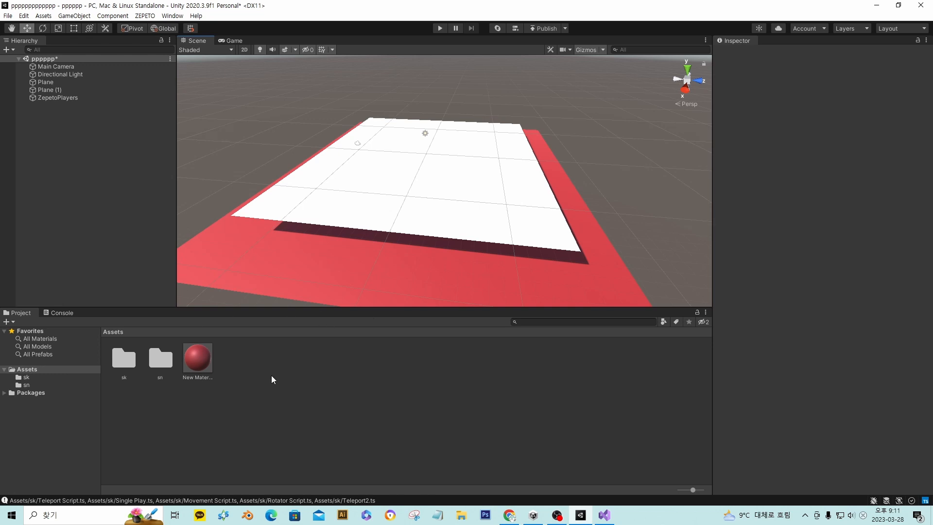
# Step: Create a second material in Assets with its default name and open its list of shaders
pyautogui.rightClick(275, 346)
pyautogui.moveTo(342, 58)
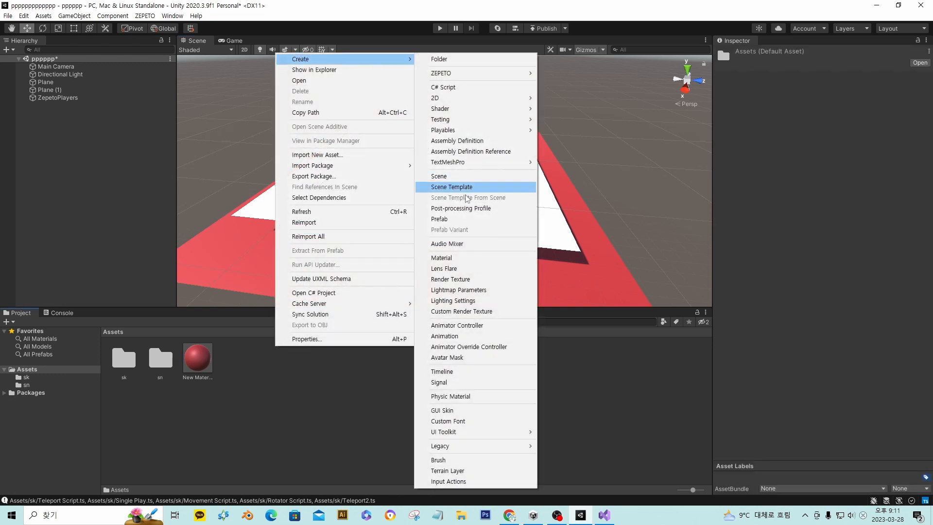
pyautogui.click(460, 259)
pyautogui.press('Return')
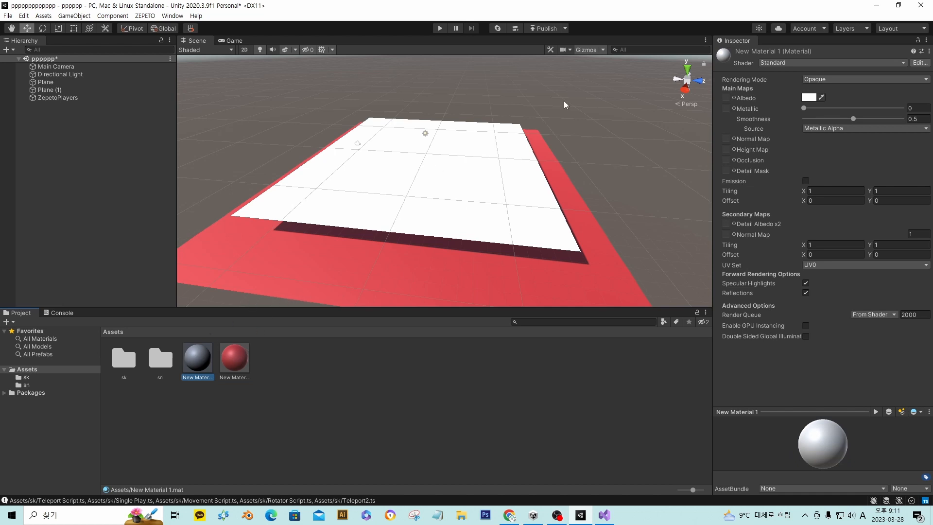
pyautogui.click(774, 63)
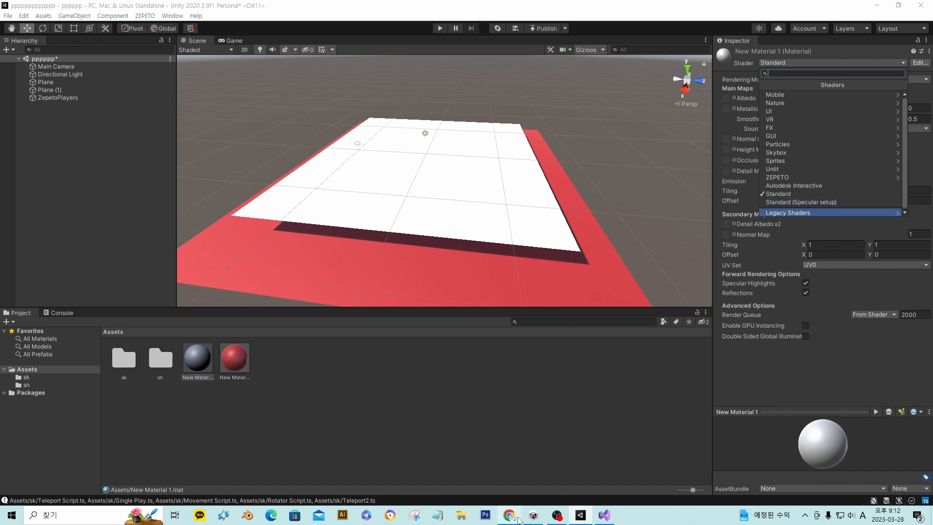
# Step: Switch to Chrome and open the Custom Shader page under the 3D Maya section of the ZEPETO item and build it guide
pyautogui.click(519, 519)
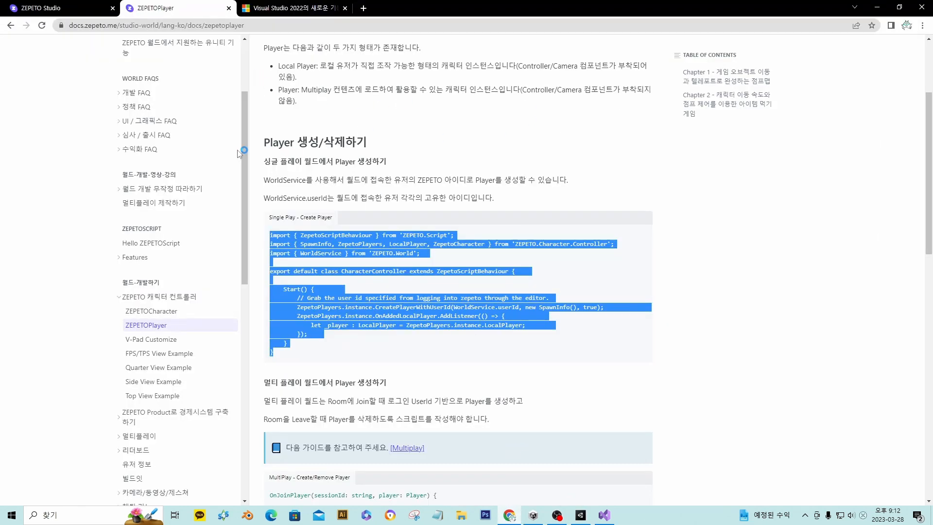
pyautogui.scroll(6, 183, 150)
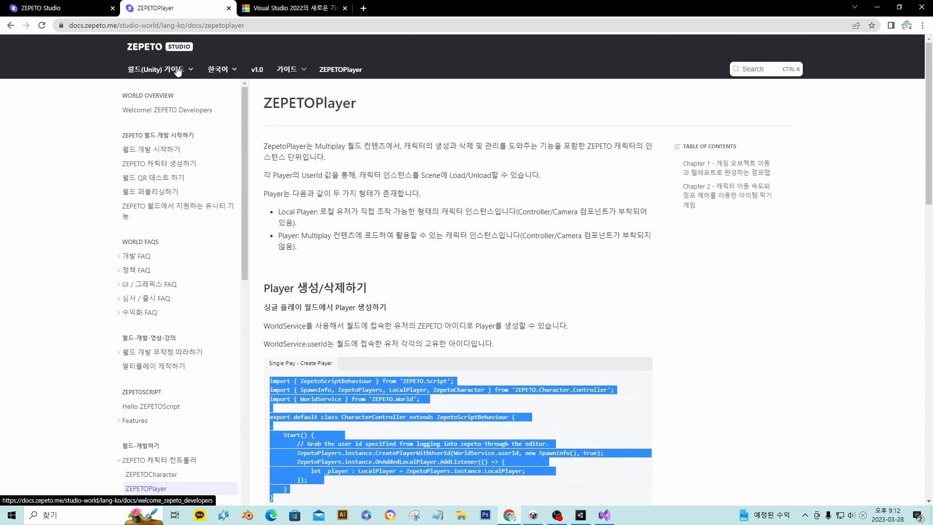
pyautogui.moveTo(161, 70)
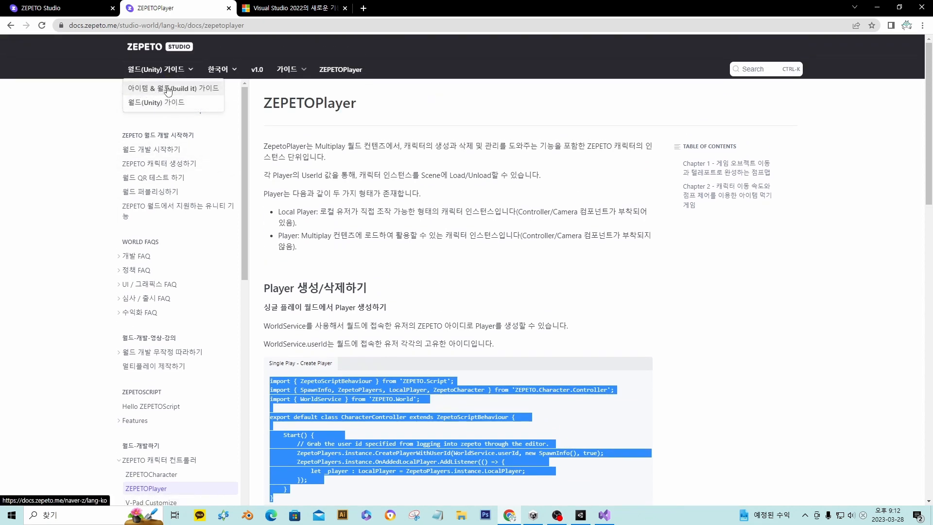
pyautogui.click(168, 90)
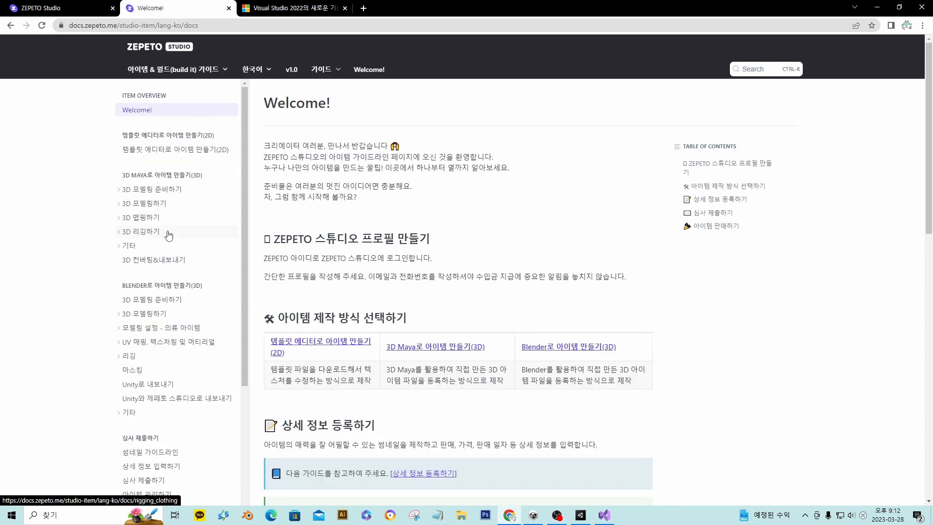
pyautogui.scroll(-1, 155, 219)
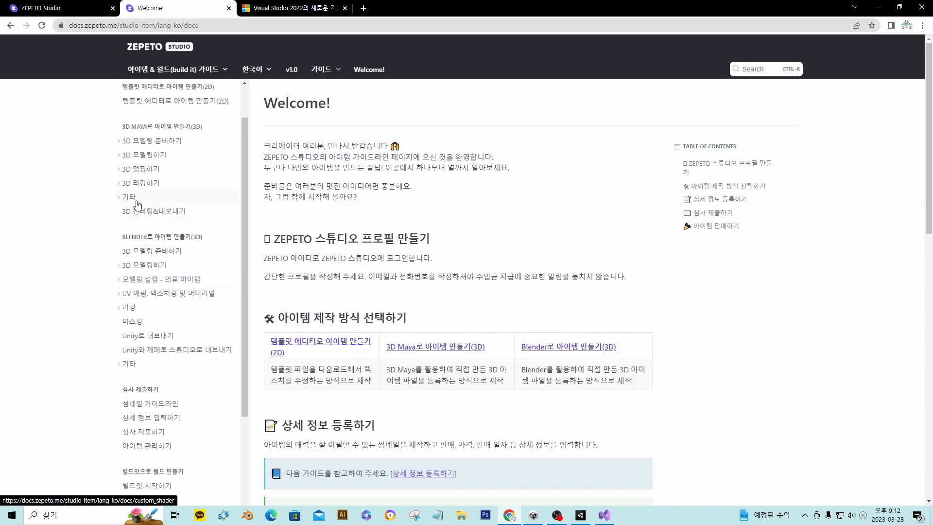
pyautogui.click(137, 202)
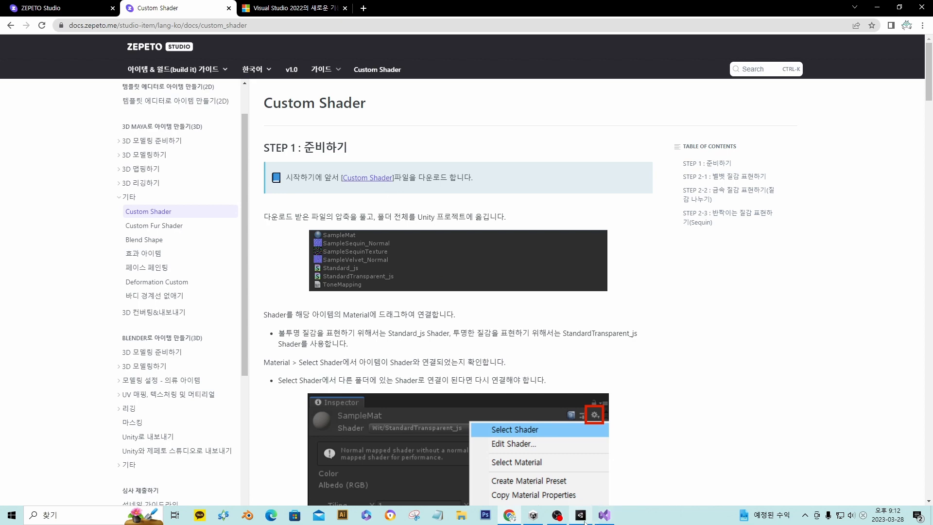
# Step: Switch back to Unity and look over the shaders available for the second material
pyautogui.click(581, 516)
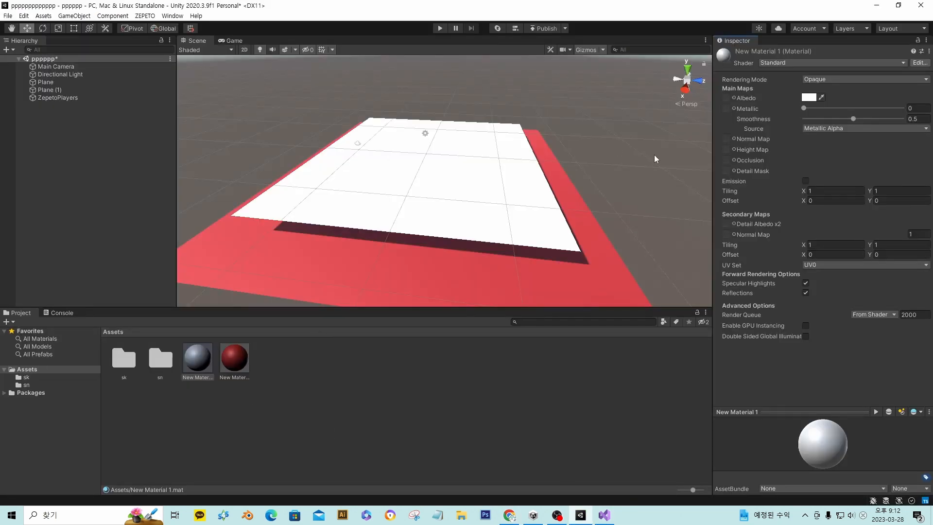
pyautogui.click(810, 66)
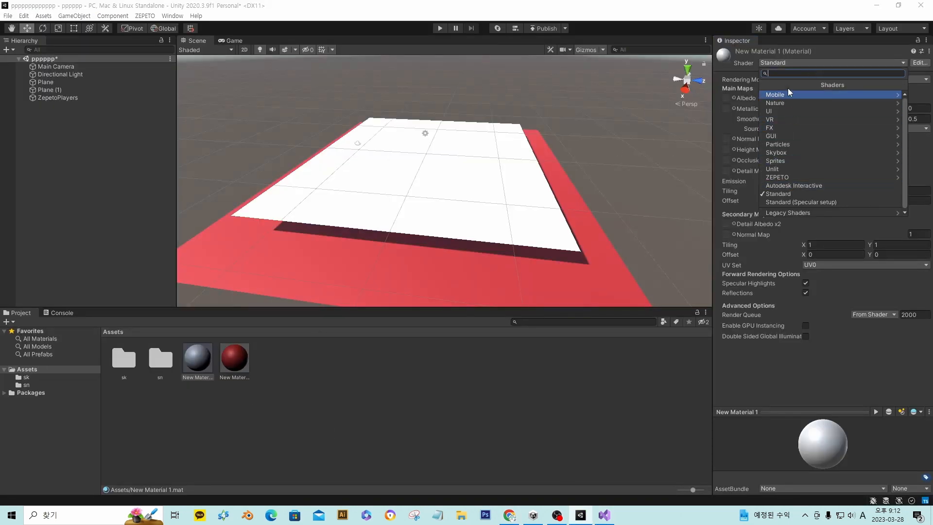
pyautogui.click(693, 267)
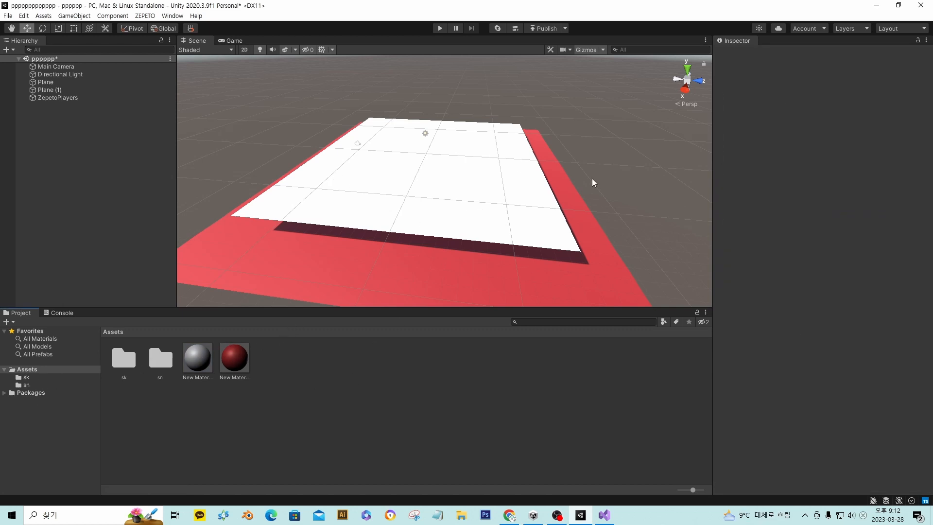
# Step: Add a cube named wer to the scene and raise it above the white plane to Y 4.52
pyautogui.moveTo(593, 154); pyautogui.dragTo(592, 135, button='right')
pyautogui.rightClick(61, 134)
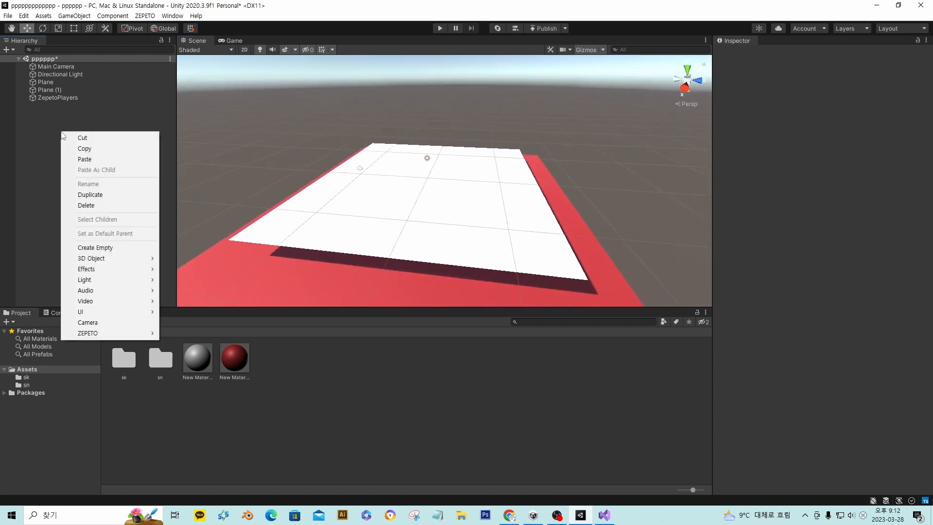
pyautogui.moveTo(104, 259)
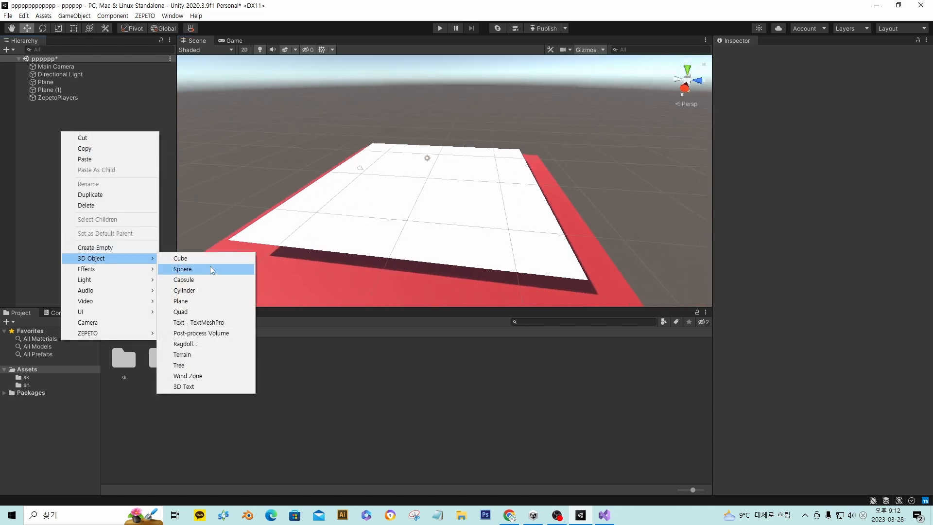
pyautogui.click(212, 261)
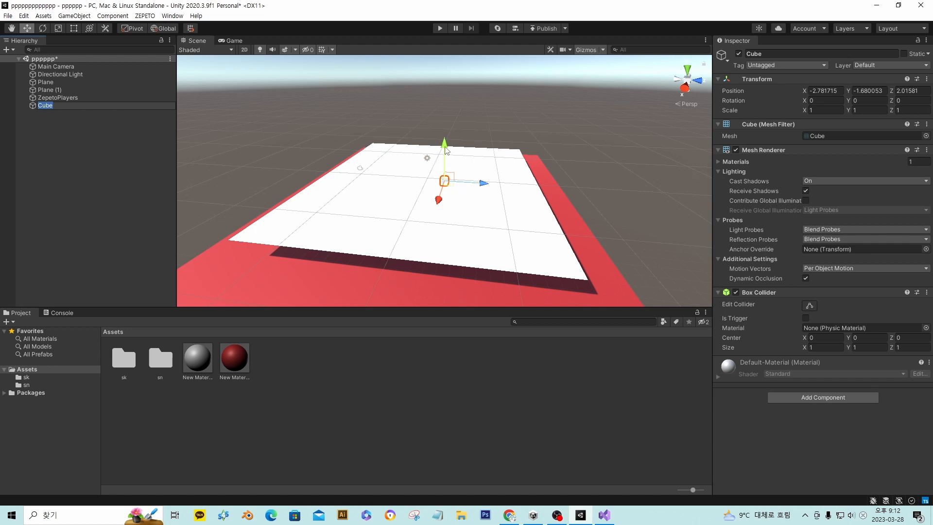
pyautogui.write('wer')
pyautogui.scroll(5, 474, 190)
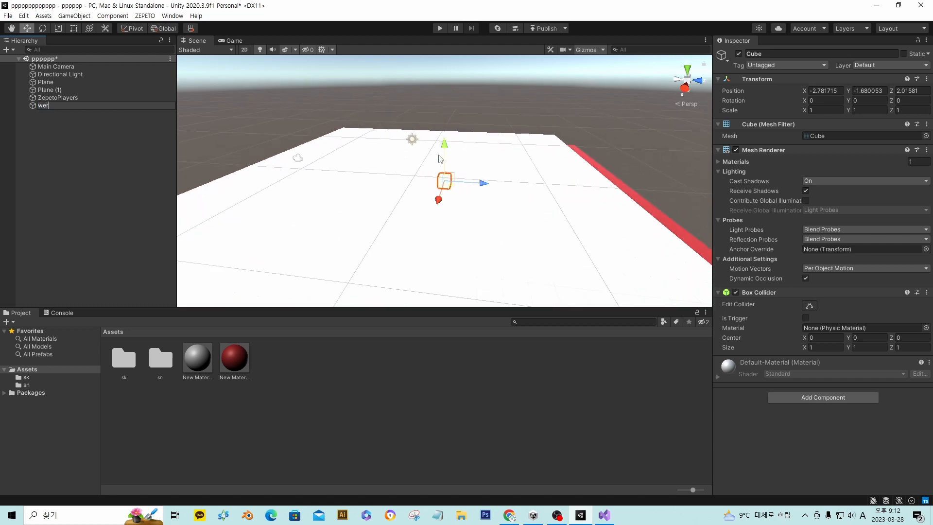
pyautogui.moveTo(445, 145); pyautogui.dragTo(444, 73)
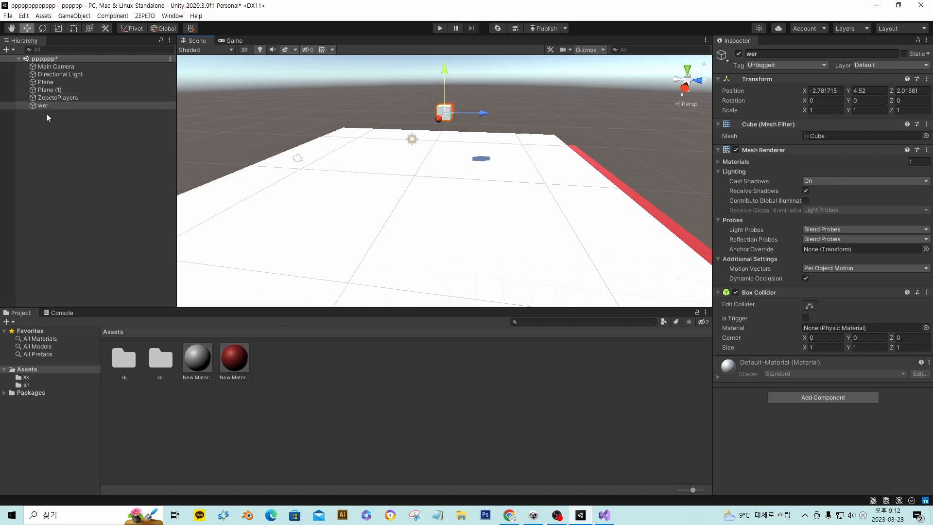
pyautogui.rightClick(56, 143)
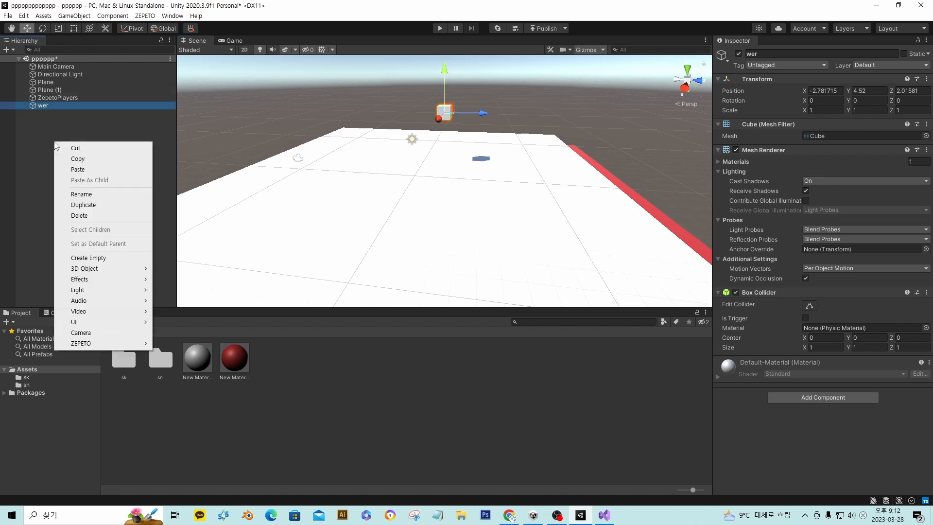
pyautogui.click(448, 115)
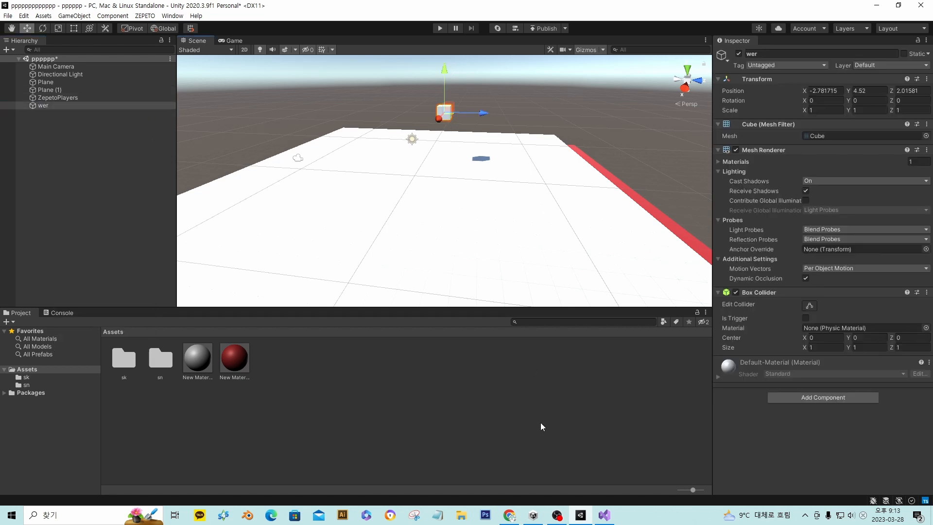
# Step: Switch to Blender and start an FBX export of the rigged penguin model
pyautogui.click(253, 518)
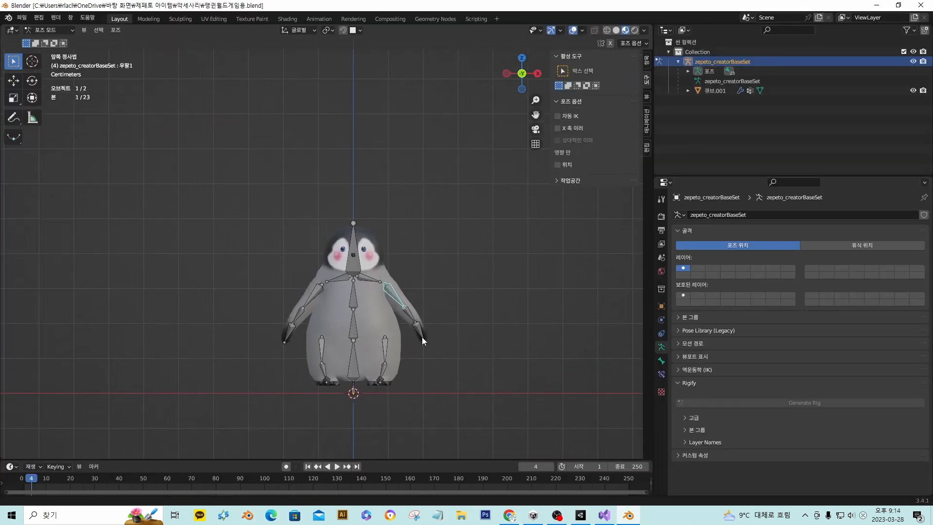
pyautogui.keyDown('shift'); pyautogui.moveTo(422, 337); pyautogui.dragTo(462, 278, button='middle'); pyautogui.keyUp('shift')
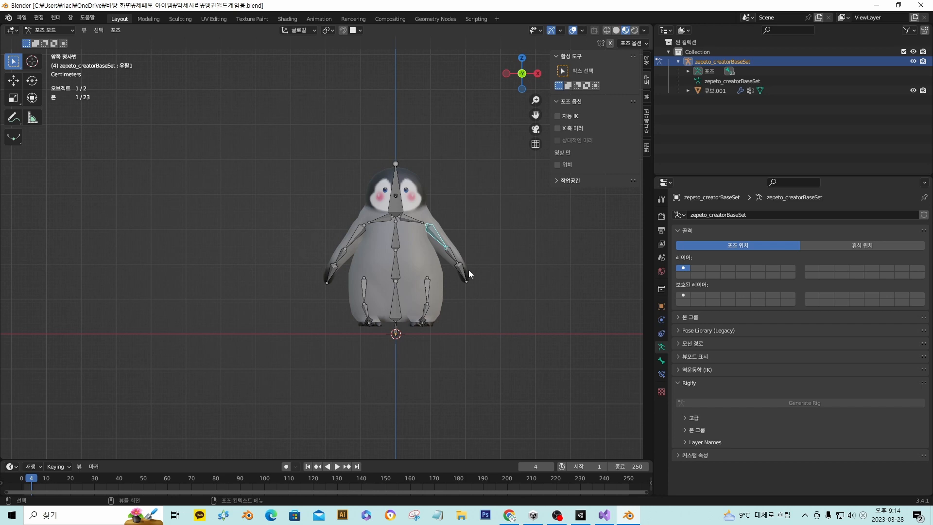
pyautogui.moveTo(516, 298); pyautogui.dragTo(440, 324)
pyautogui.moveTo(467, 301); pyautogui.dragTo(481, 281, button='middle')
pyautogui.click(22, 18)
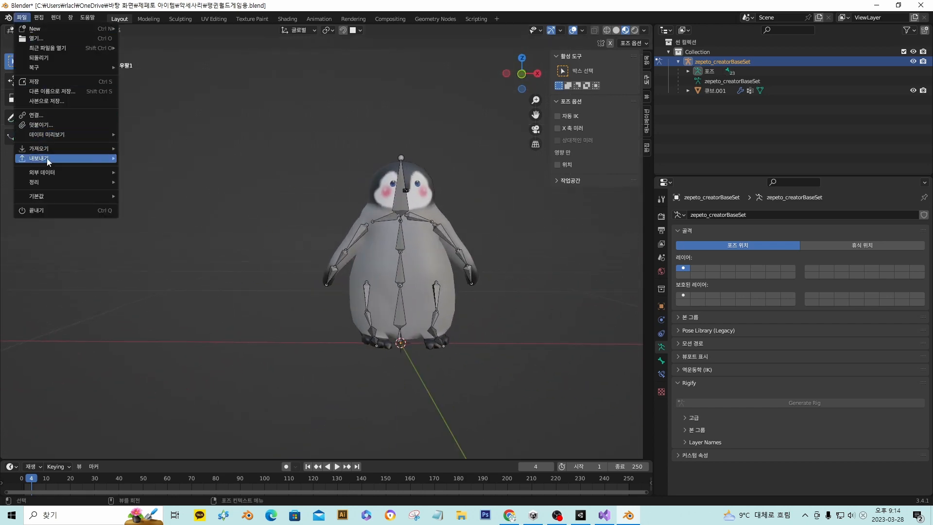
pyautogui.moveTo(46, 159)
pyautogui.click(151, 247)
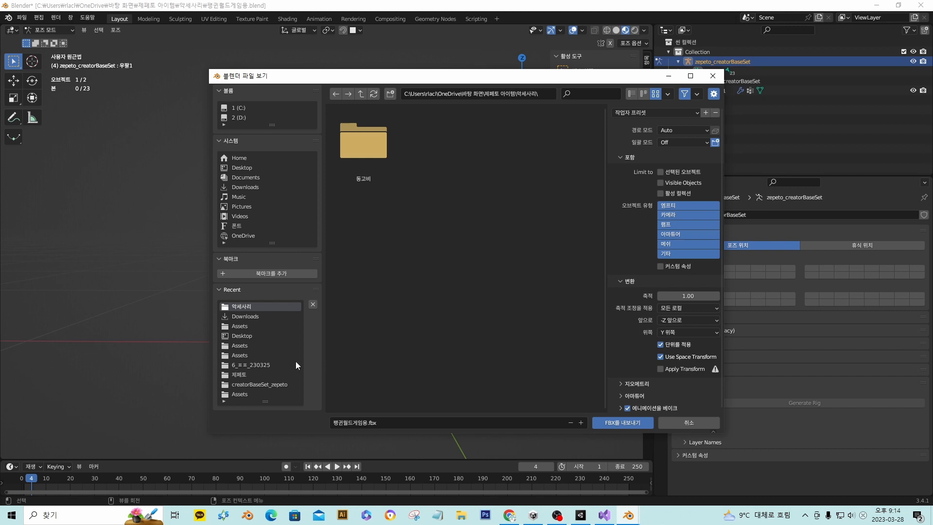
# Step: Export the penguin as 팽귄월드게임용.fbx into the Unity project's Assets folder
pyautogui.click(248, 336)
pyautogui.doubleClick(364, 144)
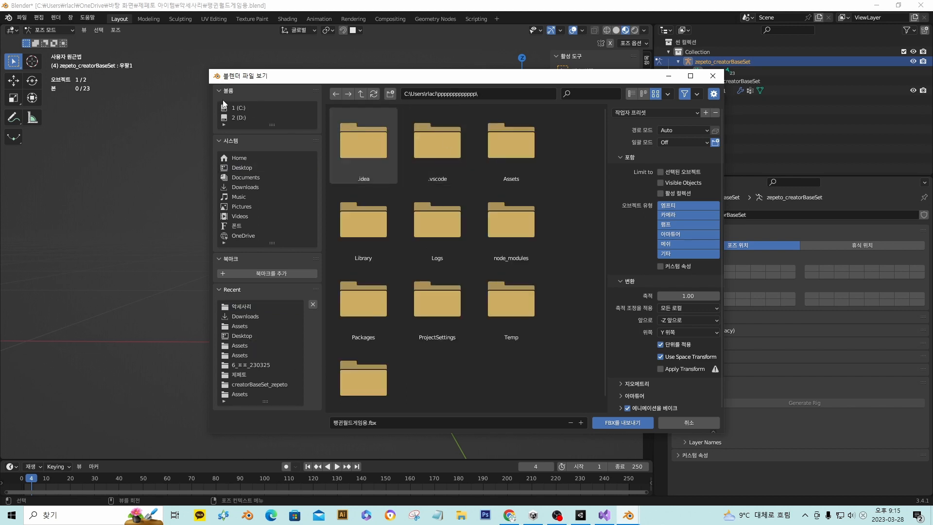
pyautogui.click(511, 141)
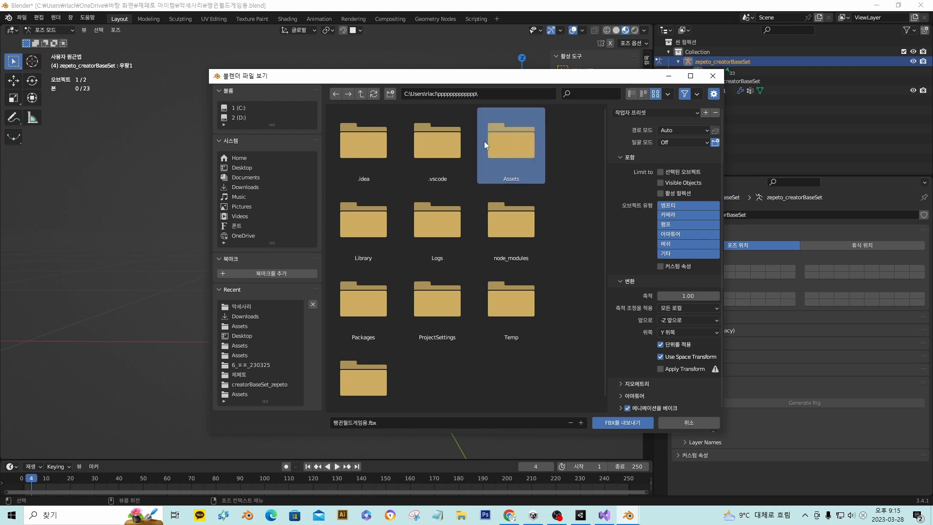
pyautogui.doubleClick(537, 137)
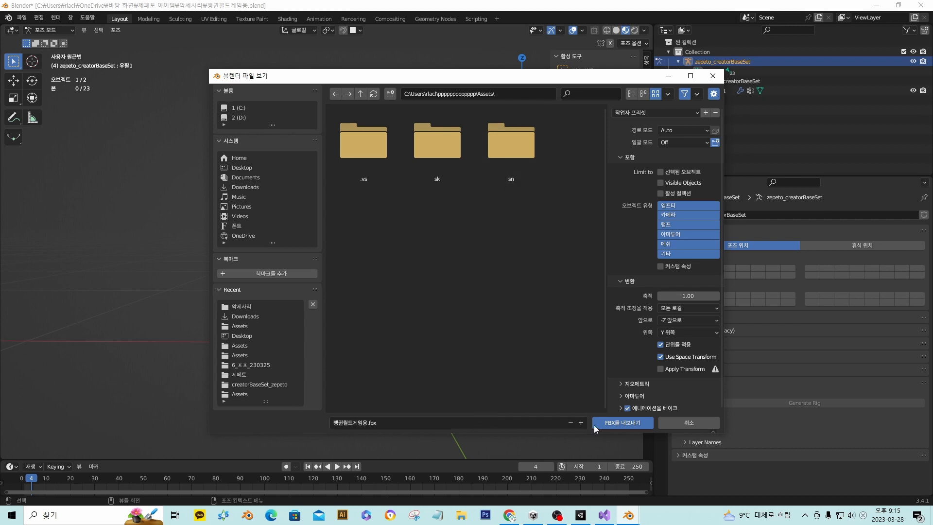
pyautogui.click(638, 423)
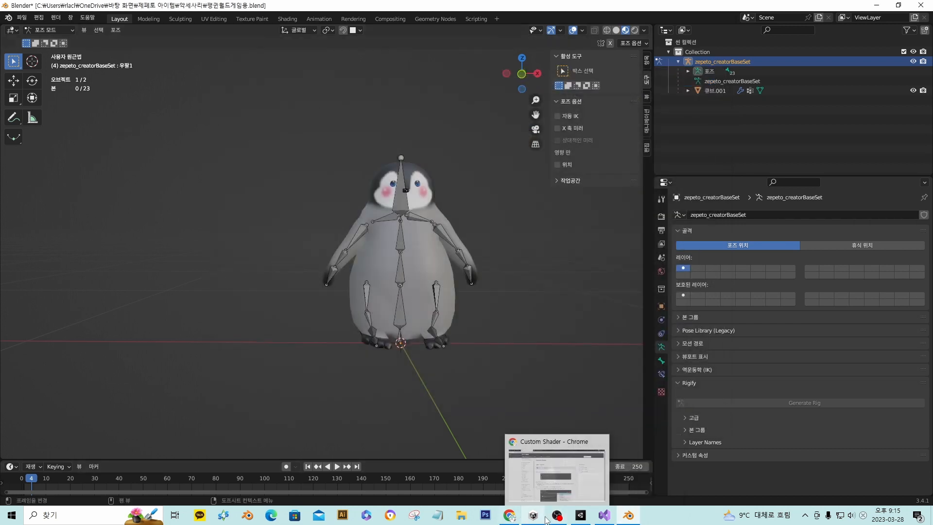
# Step: Switch back to Unity and place the imported penguin model from Assets on the white plane
pyautogui.click(585, 521)
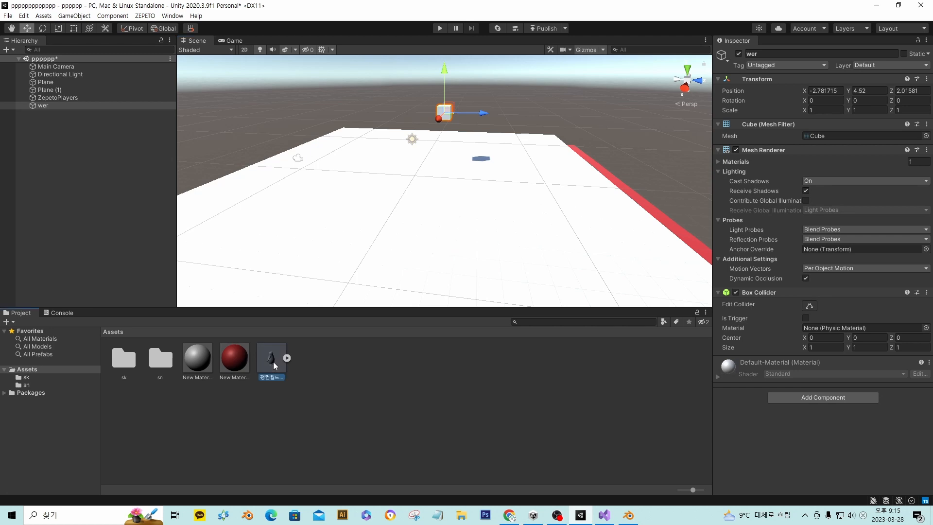
pyautogui.moveTo(274, 363); pyautogui.dragTo(421, 235)
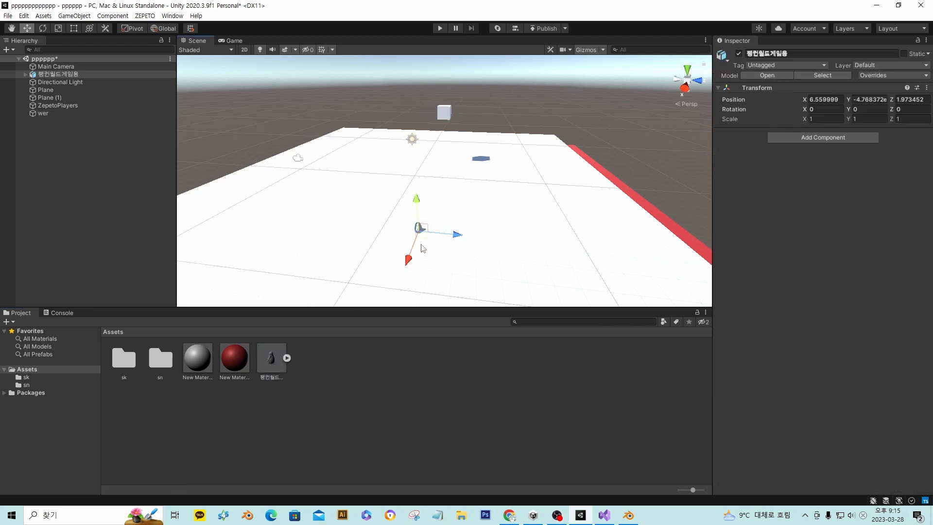
pyautogui.scroll(5, 436, 275)
pyautogui.scroll(6, 436, 274)
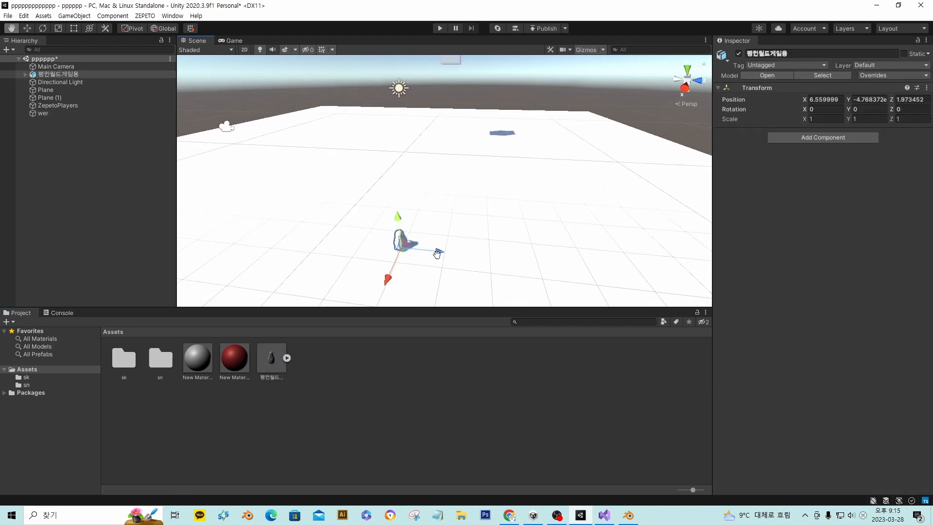
pyautogui.moveTo(432, 232); pyautogui.dragTo(354, 207, button='right')
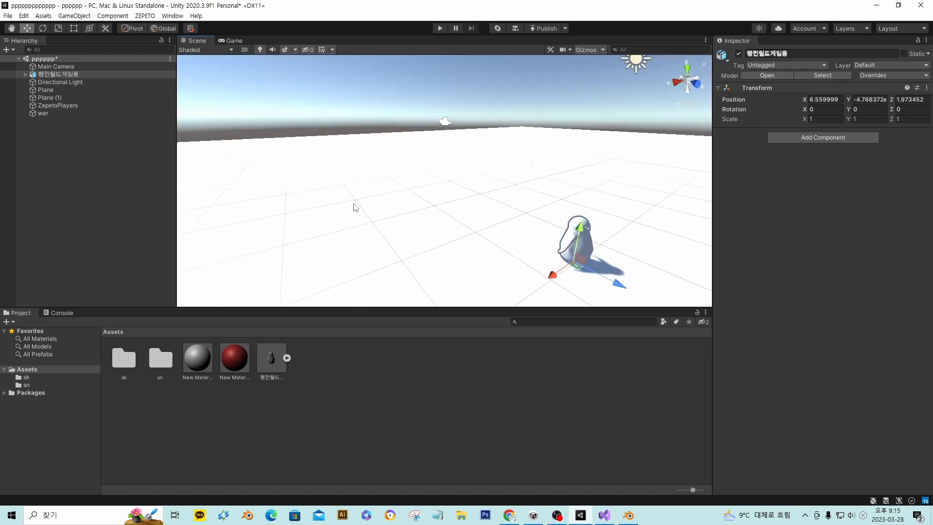
pyautogui.moveTo(354, 206); pyautogui.dragTo(334, 190, button='middle')
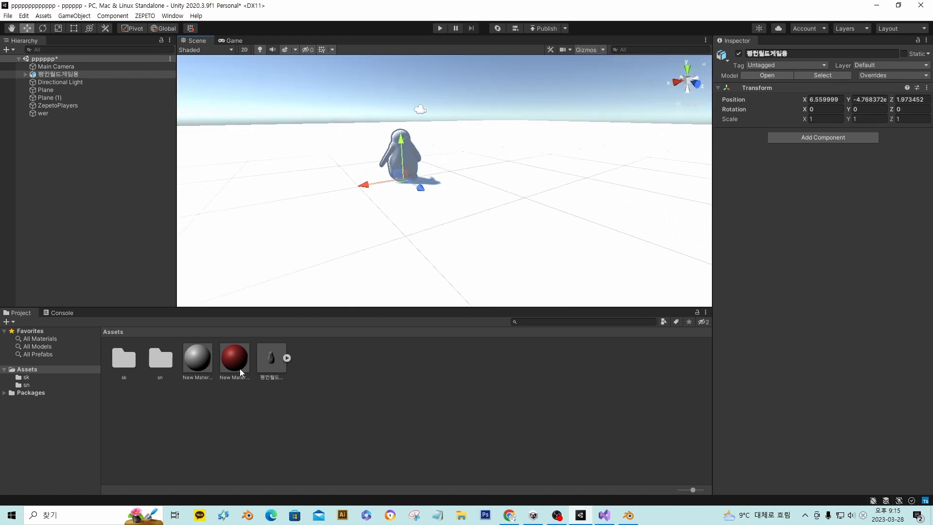
# Step: Remap the penguin's body to New Material and its eyes, beak and feet to New Material 1, and apply the import settings
pyautogui.click(276, 351)
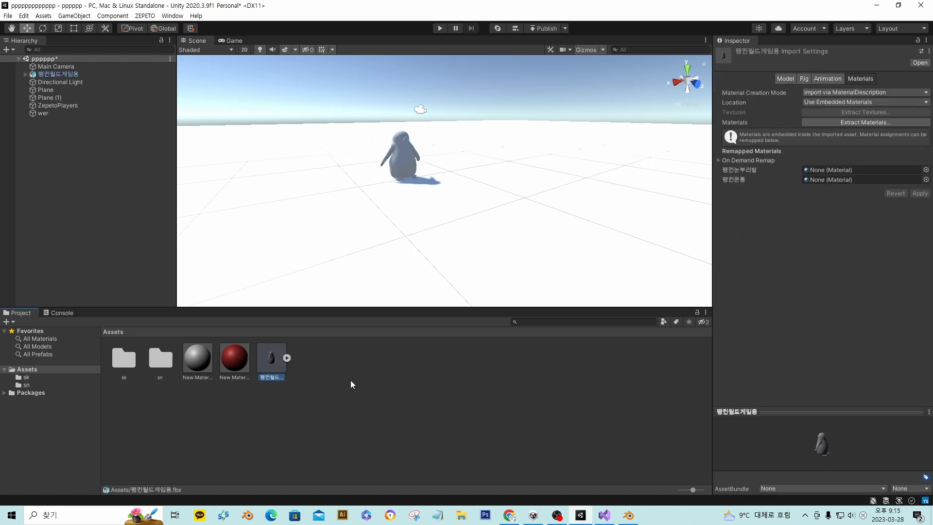
pyautogui.moveTo(230, 364); pyautogui.dragTo(828, 180)
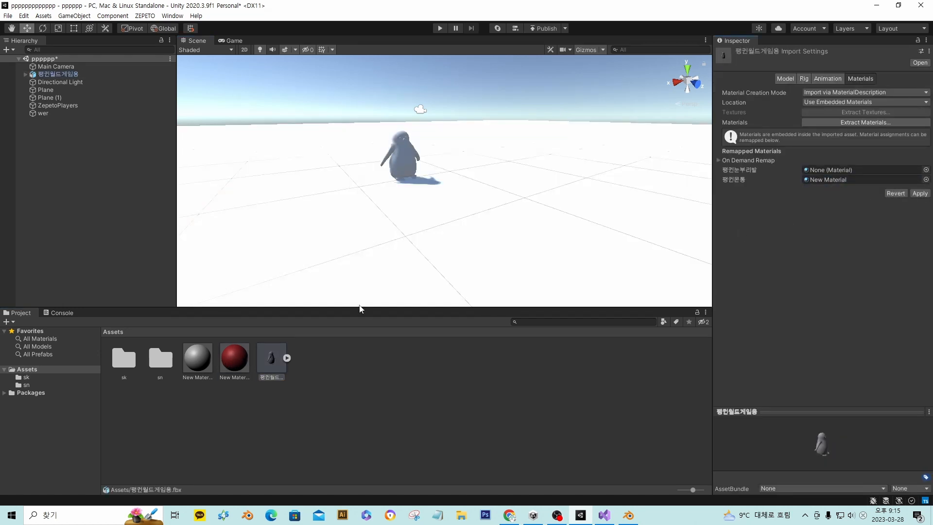
pyautogui.moveTo(205, 361); pyautogui.dragTo(827, 170)
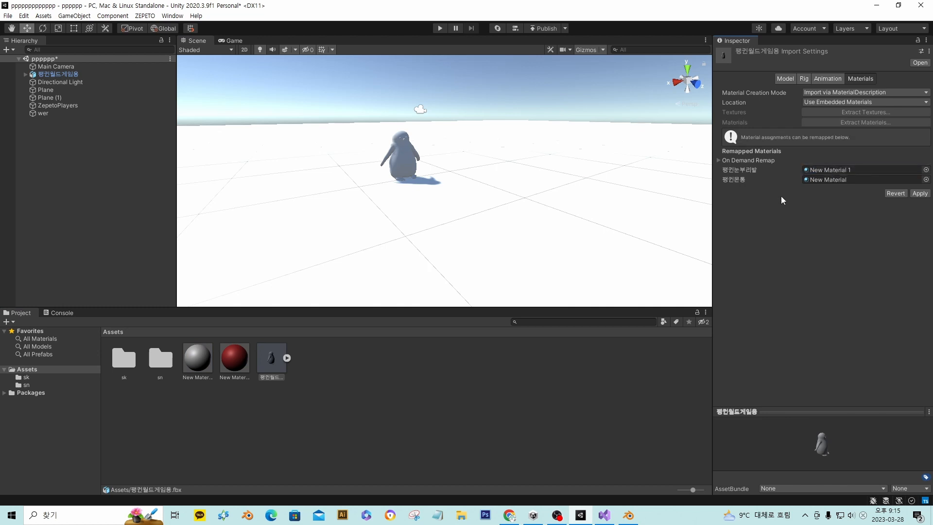
pyautogui.click(273, 360)
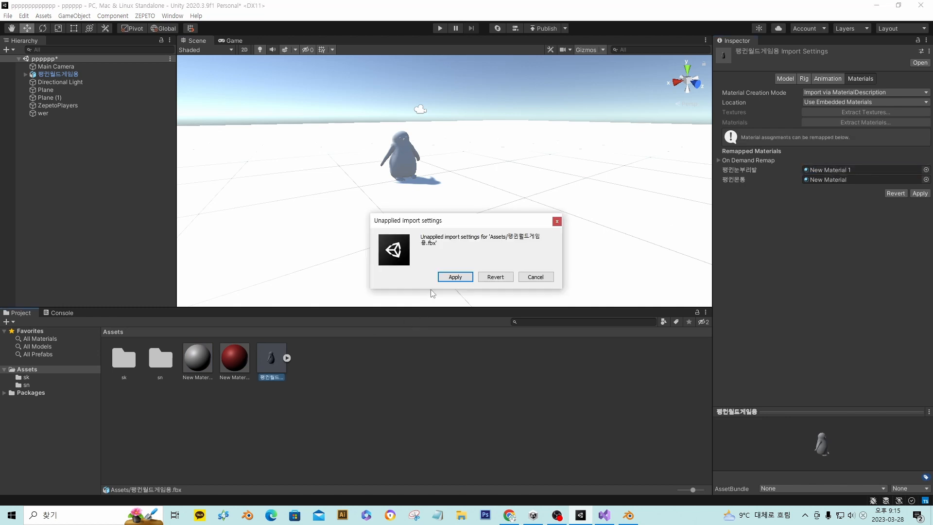
pyautogui.click(452, 275)
# Step: Examine the penguin's remapped materials up close from several angles in the scene
pyautogui.rightClick(272, 359)
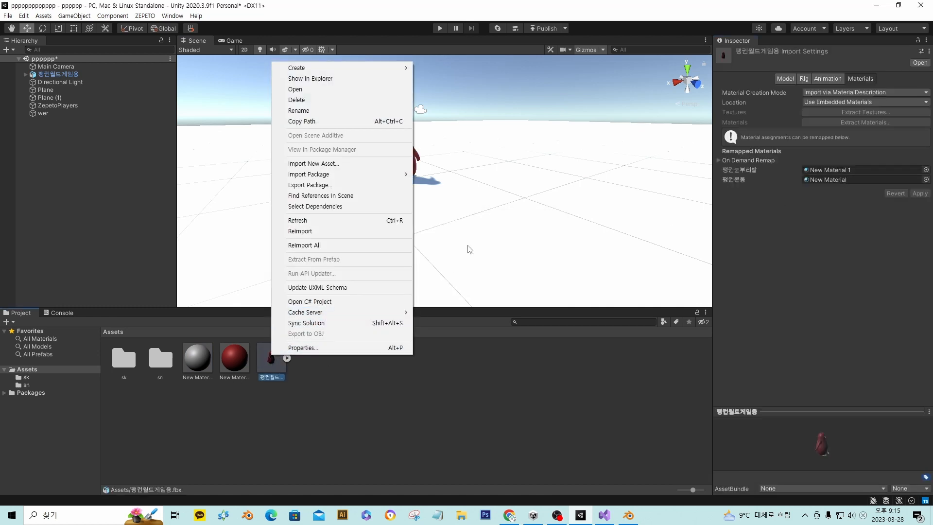
pyautogui.moveTo(479, 214); pyautogui.dragTo(518, 206, button='right')
pyautogui.moveTo(493, 198); pyautogui.dragTo(559, 195, button='middle')
pyautogui.scroll(5, 452, 228)
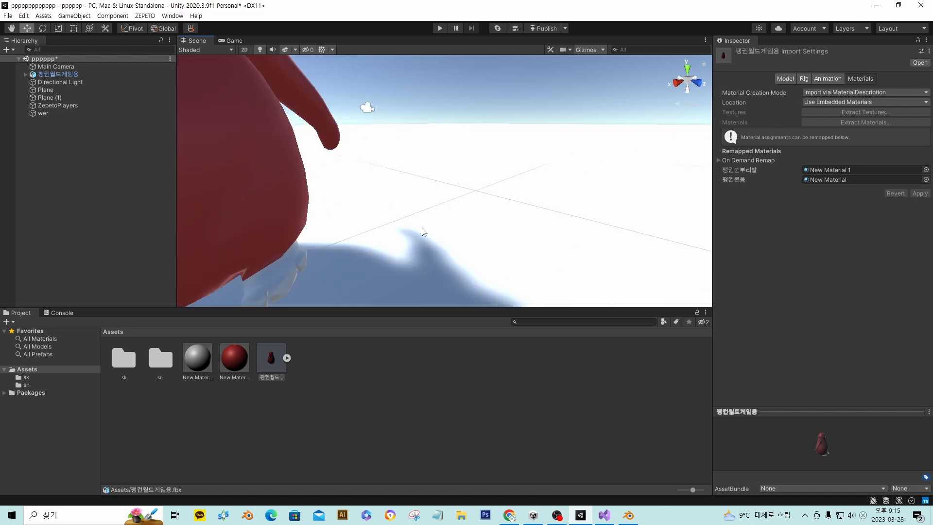
pyautogui.scroll(-3, 423, 232)
pyautogui.moveTo(421, 231); pyautogui.dragTo(343, 196, button='right')
pyautogui.moveTo(343, 195)
pyautogui.mouseDown(button='middle')
pyautogui.moveTo(316, 193)
pyautogui.moveTo(330, 205)
pyautogui.mouseUp(button='middle')
pyautogui.click(339, 230)
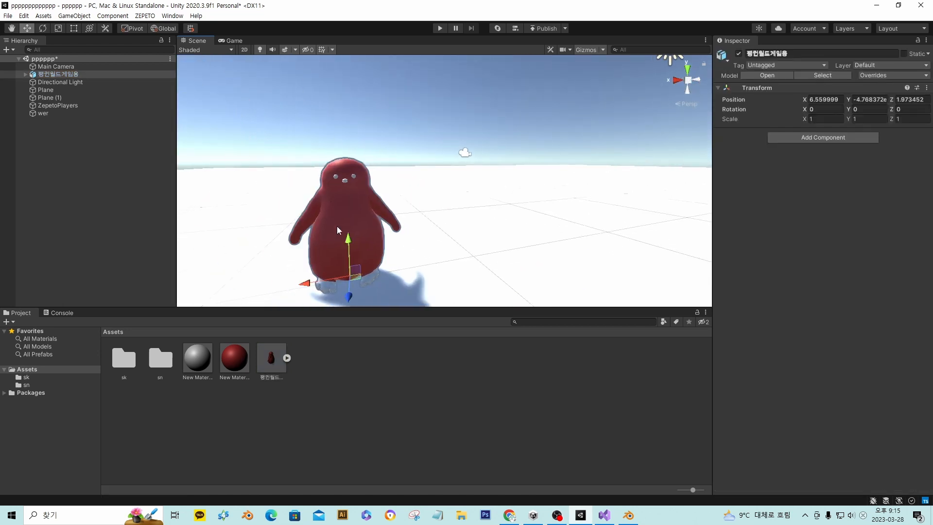
pyautogui.moveTo(467, 246); pyautogui.dragTo(516, 214, button='middle')
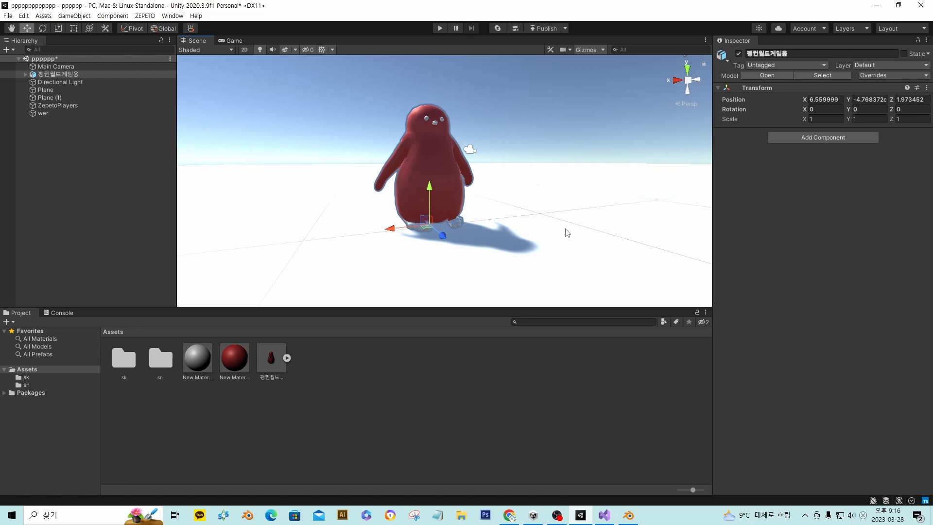
pyautogui.moveTo(565, 228); pyautogui.dragTo(666, 240, button='right')
# Step: Look over the wider scene with the penguin, the floating cube and the white plane
pyautogui.scroll(-5, 544, 213)
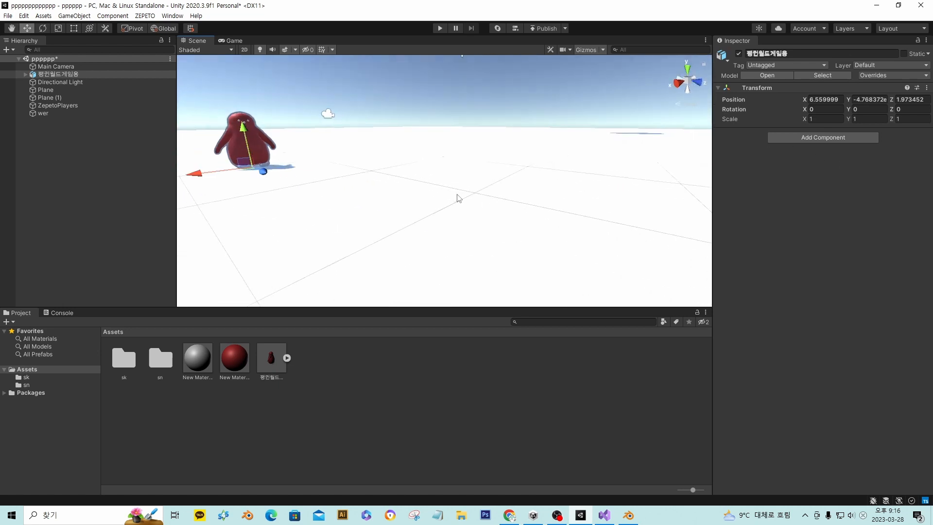
pyautogui.moveTo(459, 198); pyautogui.dragTo(462, 227, button='middle')
pyautogui.scroll(-2, 464, 225)
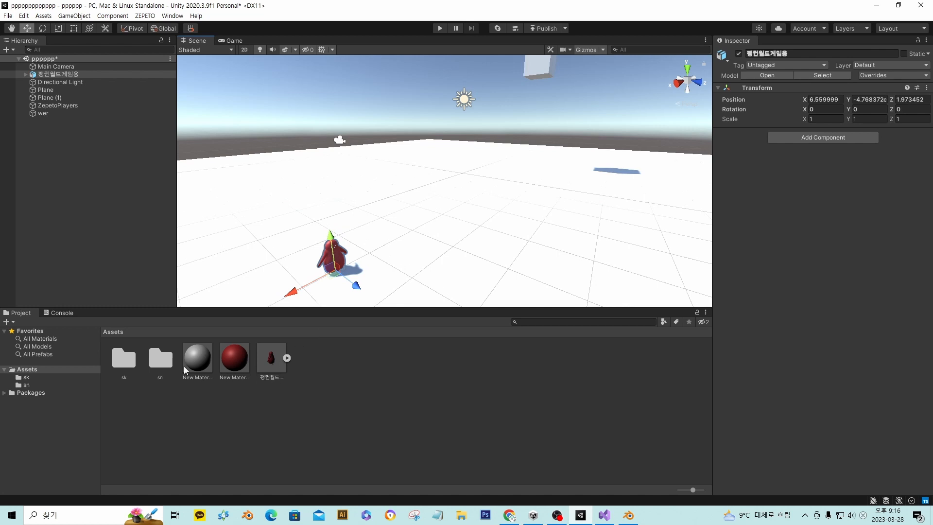
pyautogui.moveTo(488, 192); pyautogui.dragTo(472, 181, button='middle')
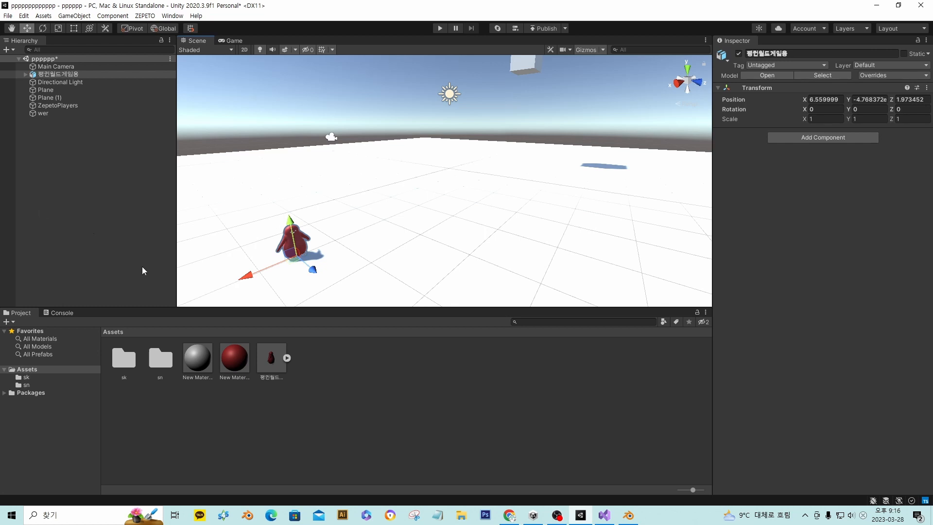
pyautogui.scroll(-4, 462, 221)
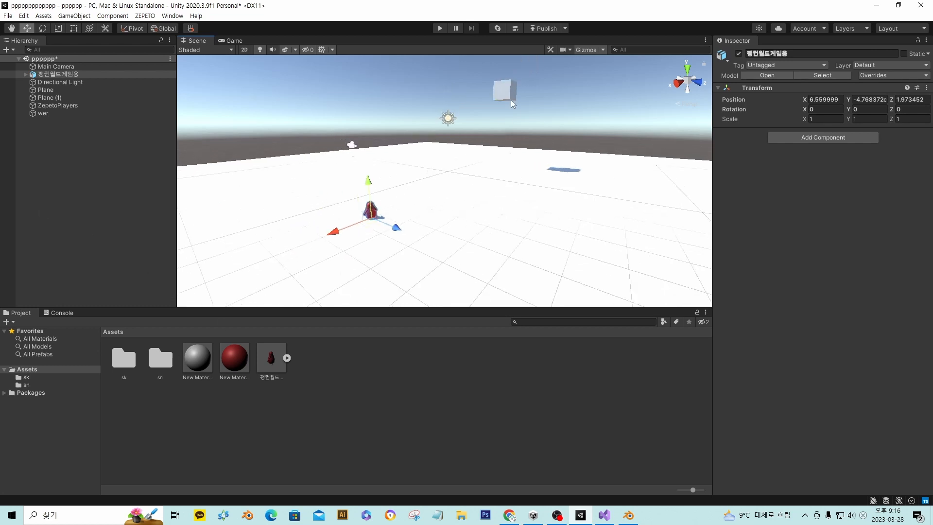
pyautogui.scroll(-1, 498, 162)
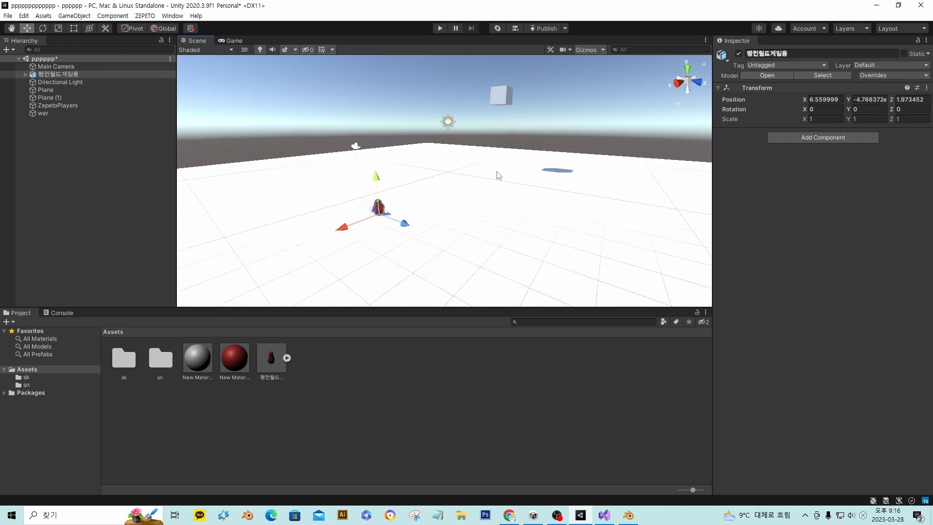
pyautogui.scroll(4, 438, 205)
pyautogui.moveTo(418, 218); pyautogui.dragTo(435, 177, button='middle')
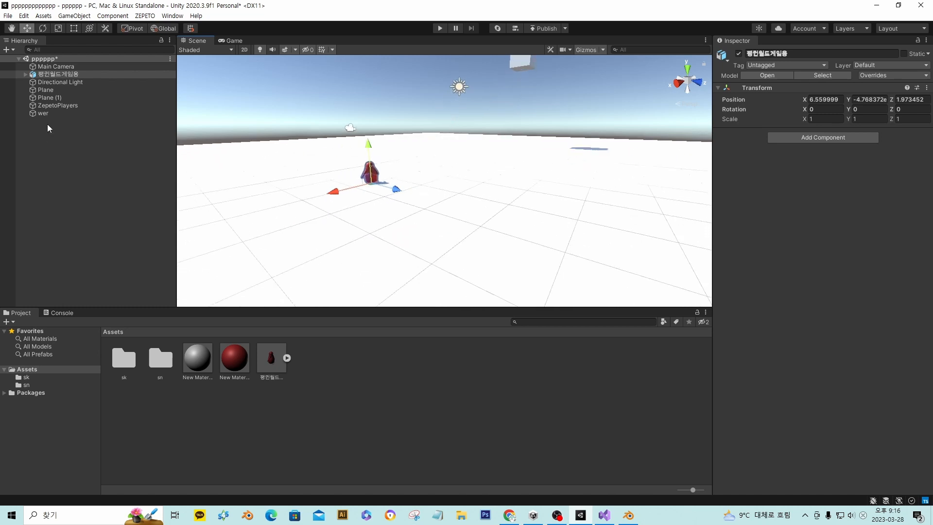
# Step: Attach the Movement Script from the sk folder to the penguin
pyautogui.doubleClick(123, 360)
pyautogui.click(375, 174)
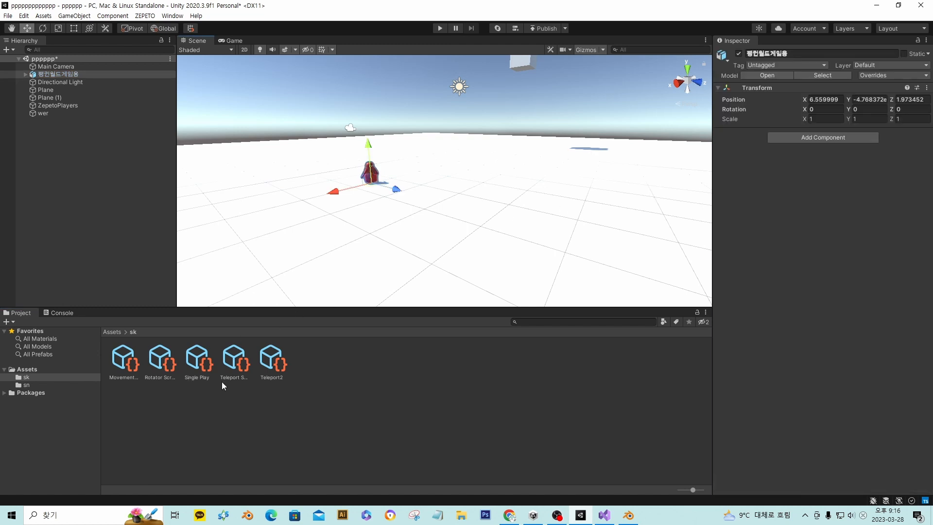
pyautogui.moveTo(132, 368); pyautogui.dragTo(773, 217)
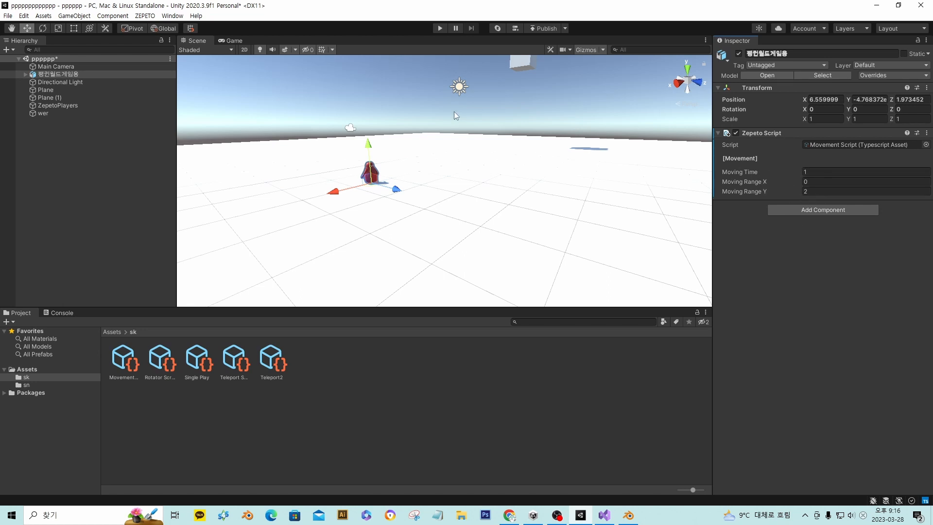
# Step: Attach the Rotator Script to the floating cube wer
pyautogui.moveTo(531, 147); pyautogui.dragTo(521, 210, button='middle')
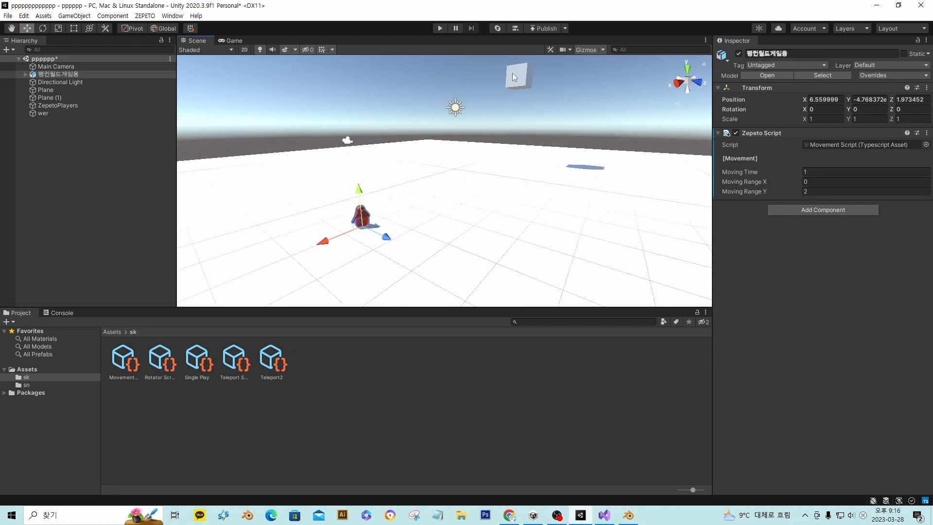
pyautogui.click(514, 75)
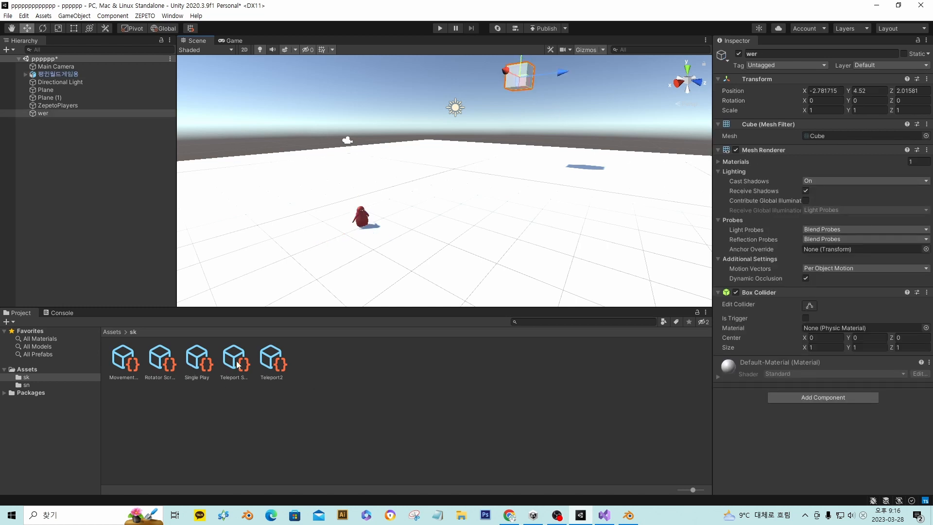
pyautogui.click(161, 361)
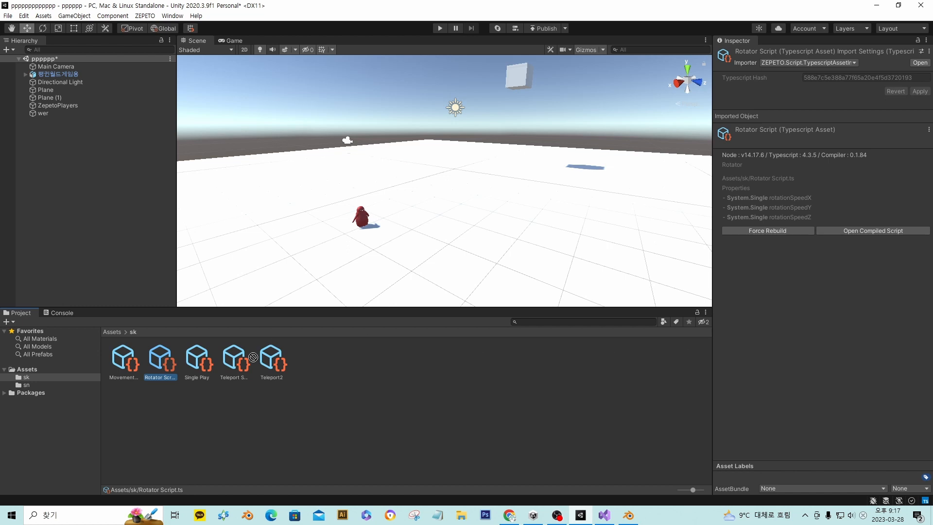
pyautogui.click(515, 76)
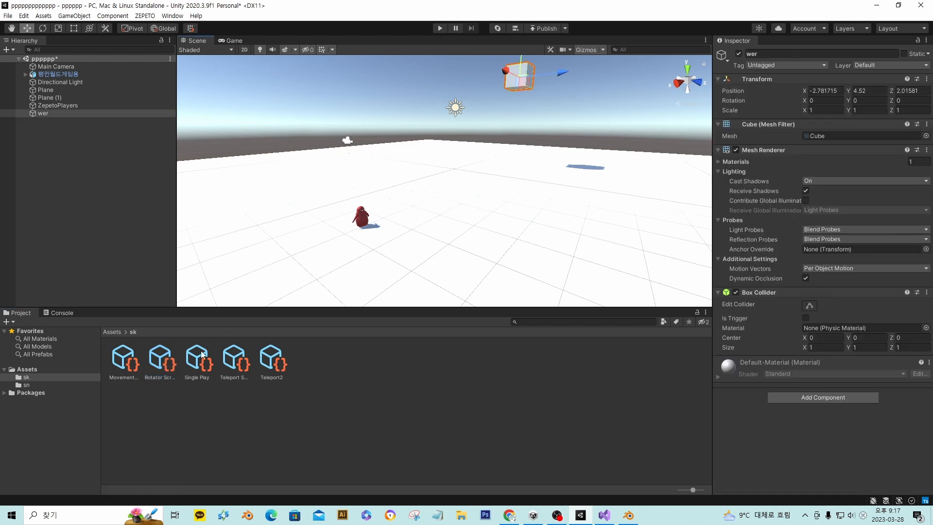
pyautogui.moveTo(160, 360); pyautogui.dragTo(754, 423)
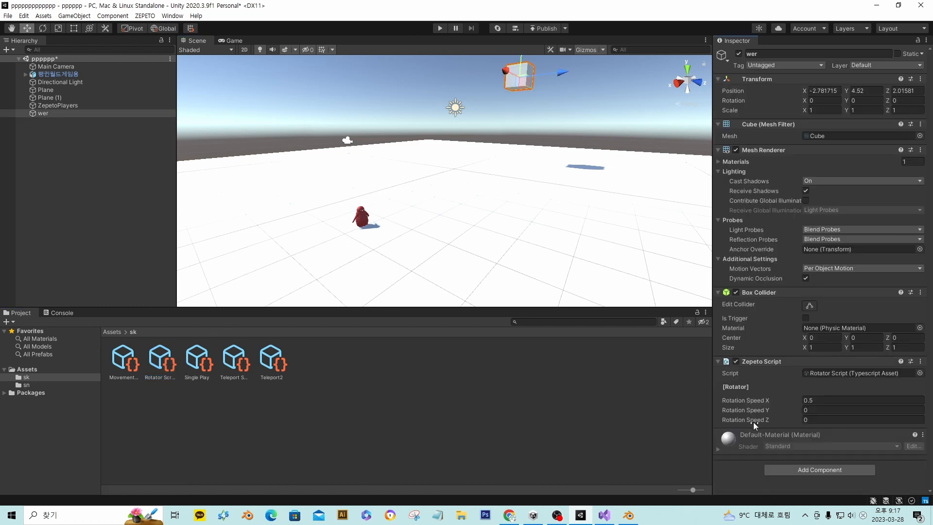
pyautogui.click(816, 419)
pyautogui.click(90, 169)
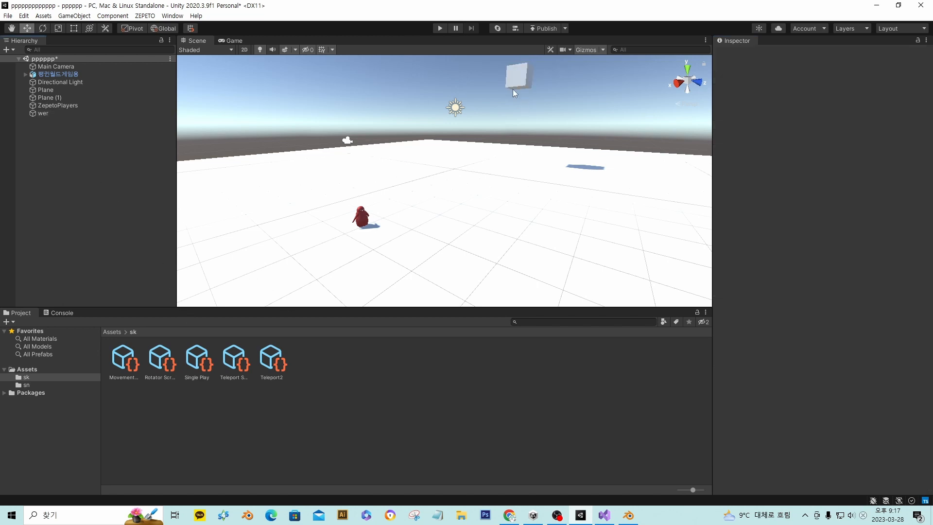
# Step: Create a new cube and move it above the white plane to about Y 1.06, Z -7.54
pyautogui.rightClick(69, 156)
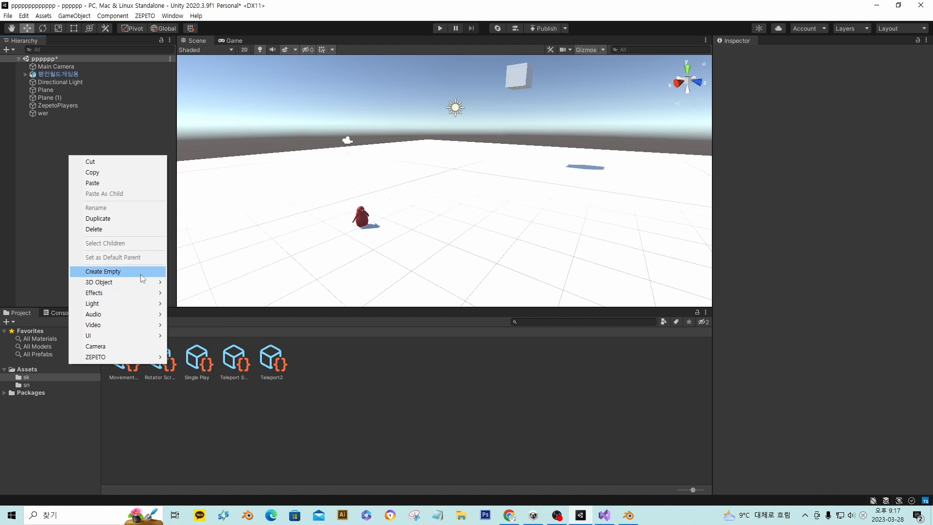
pyautogui.moveTo(132, 286)
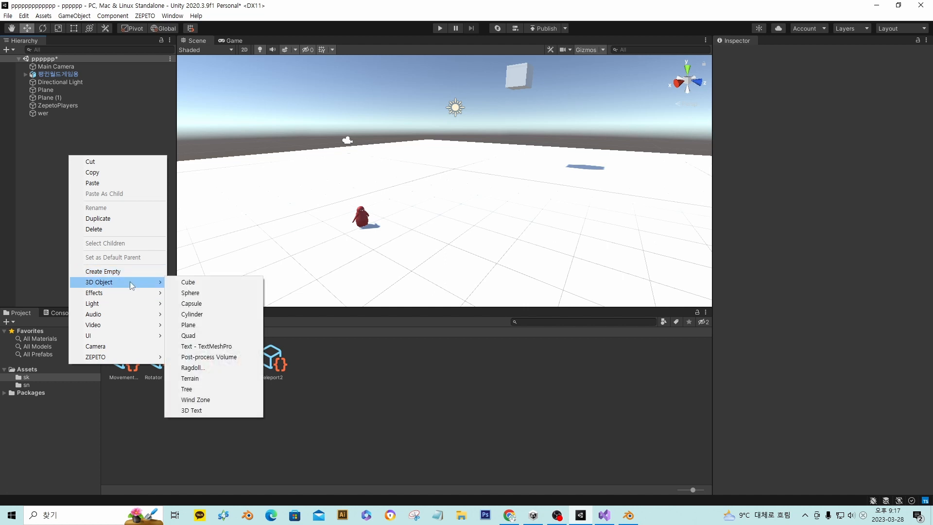
pyautogui.click(213, 283)
pyautogui.moveTo(463, 166); pyautogui.dragTo(420, 176)
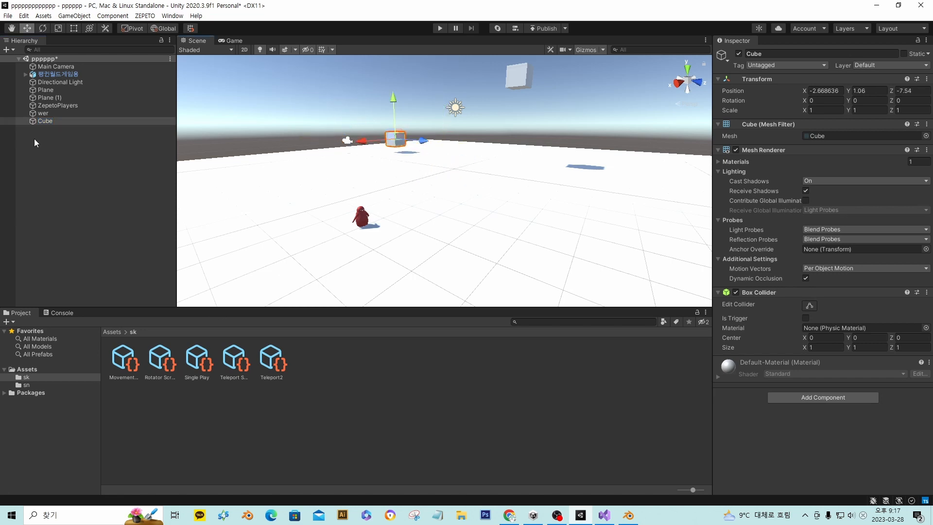
# Step: Create a sphere and move it above the white plane, away from the new cube, to about Y 1.36, Z -0.1
pyautogui.rightClick(63, 147)
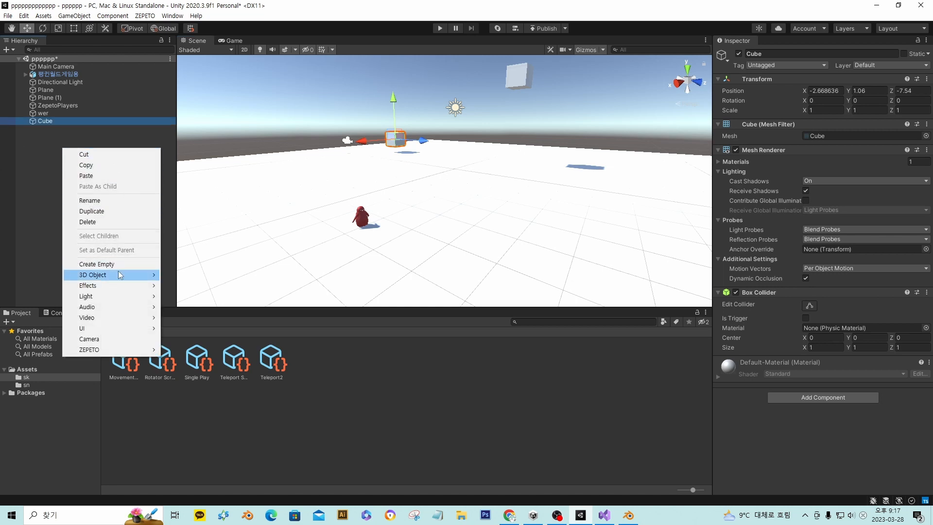
pyautogui.moveTo(120, 276)
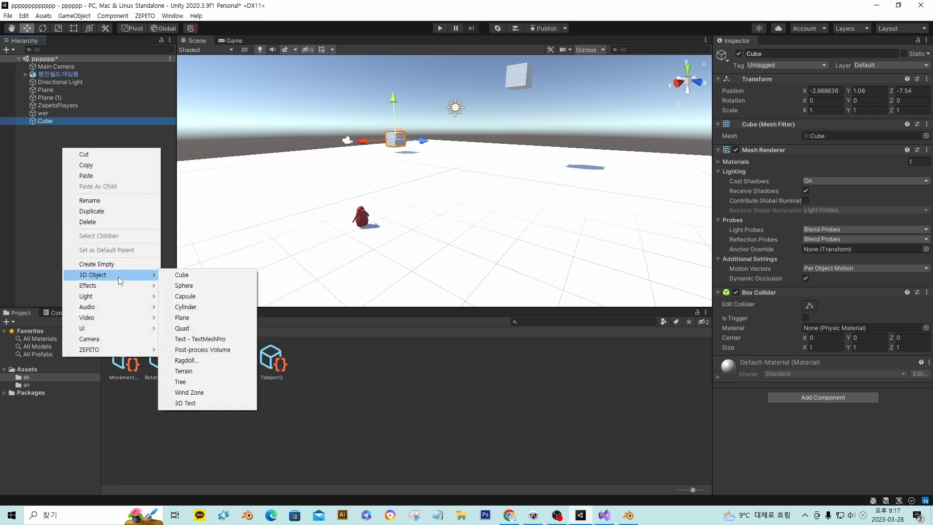
pyautogui.click(210, 286)
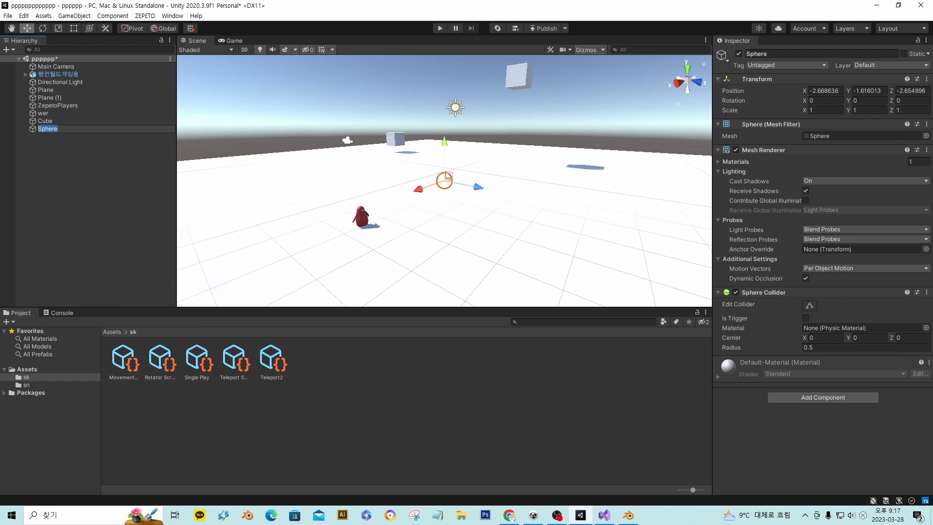
pyautogui.moveTo(445, 145); pyautogui.dragTo(445, 99)
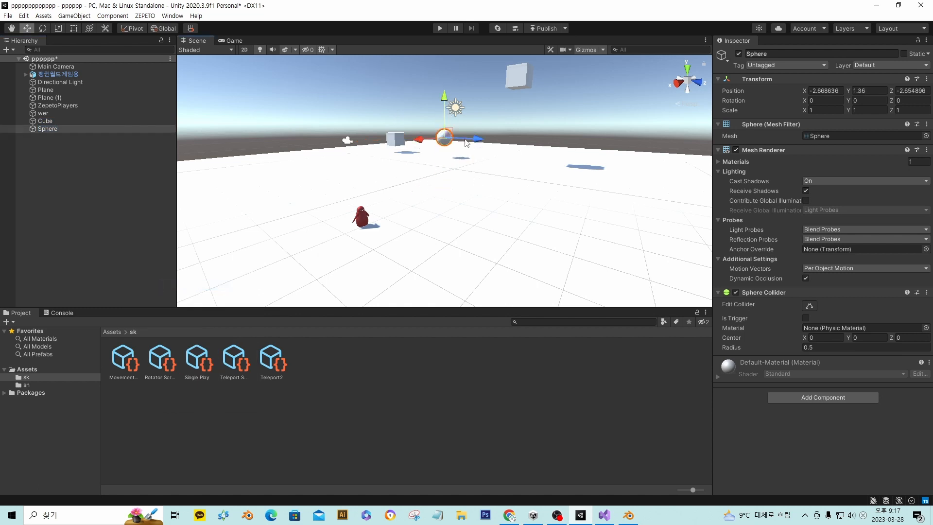
pyautogui.moveTo(478, 141); pyautogui.dragTo(516, 141)
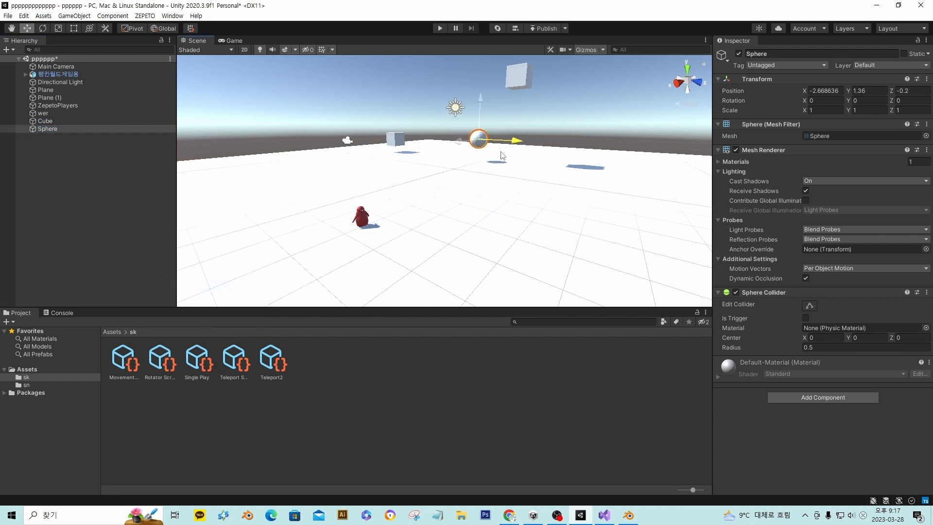
# Step: Attach the Teleport2 script to the new cube and assign the sphere as its Destination Object
pyautogui.click(393, 143)
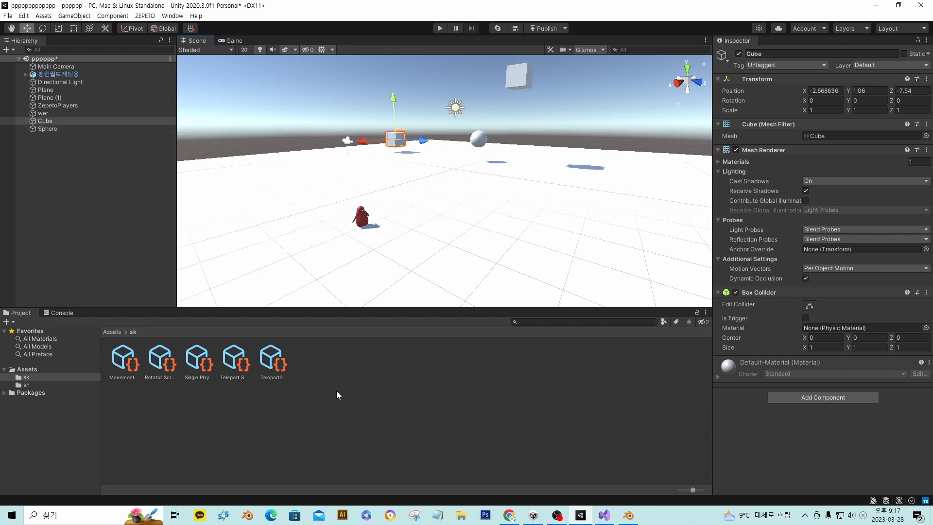
pyautogui.moveTo(282, 370); pyautogui.dragTo(736, 405)
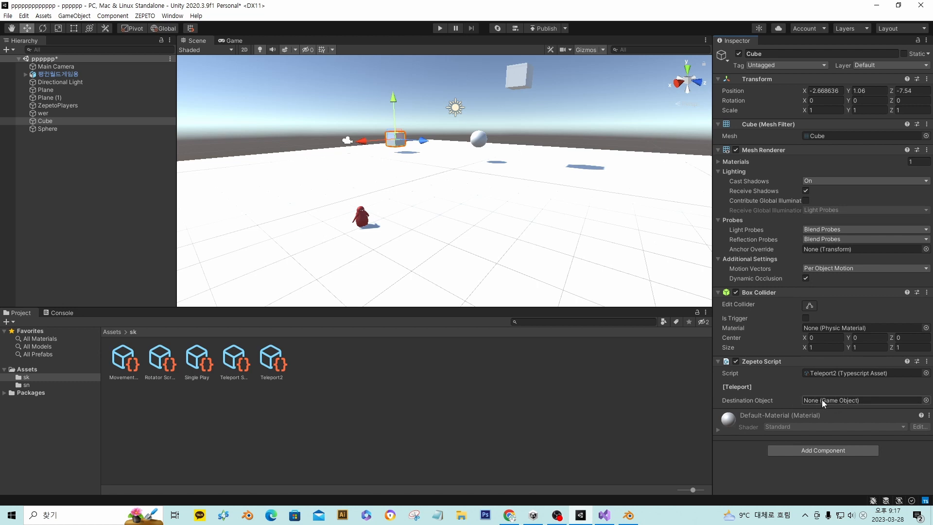
pyautogui.click(48, 129)
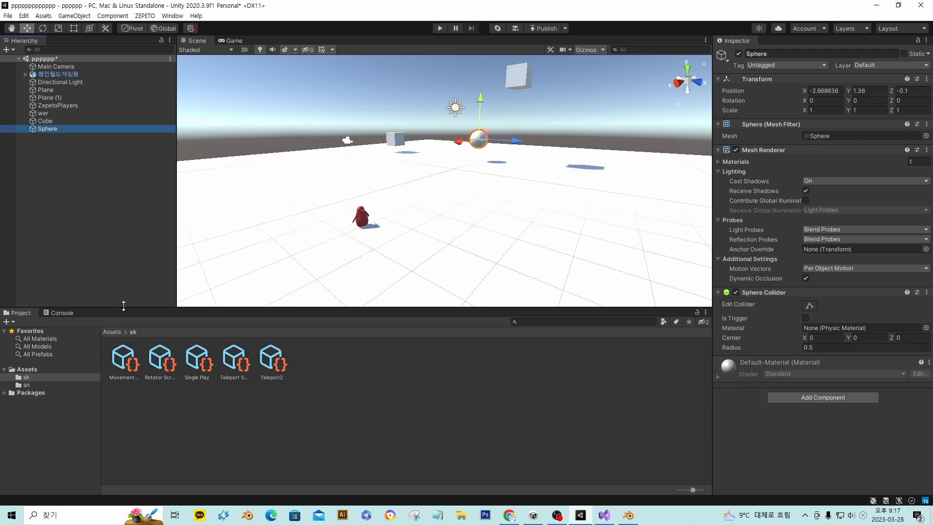
pyautogui.click(396, 137)
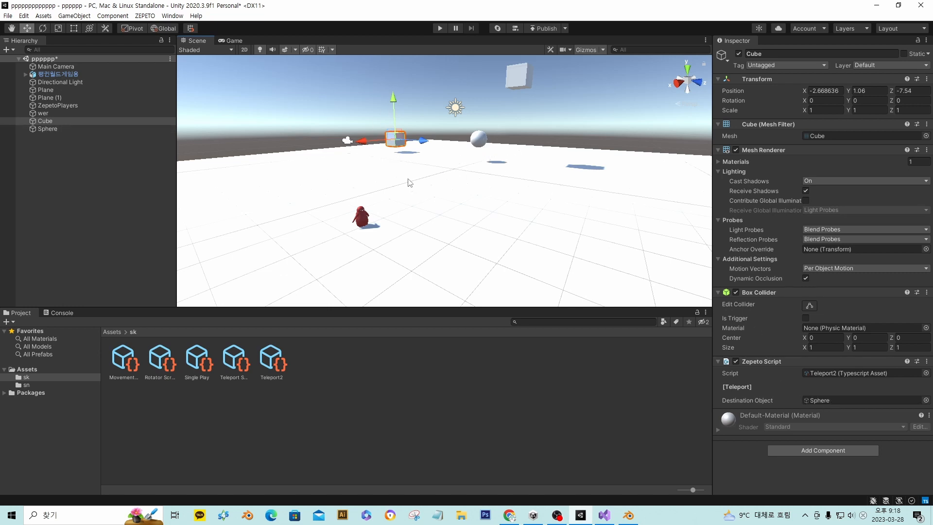
# Step: Attach the Teleport Script to the red plane, Plane (1), and enable Convex and Is Trigger on its mesh collider
pyautogui.scroll(-4, 407, 185)
pyautogui.moveTo(570, 222); pyautogui.dragTo(648, 265, button='middle')
pyautogui.moveTo(272, 155); pyautogui.dragTo(440, 199, button='right')
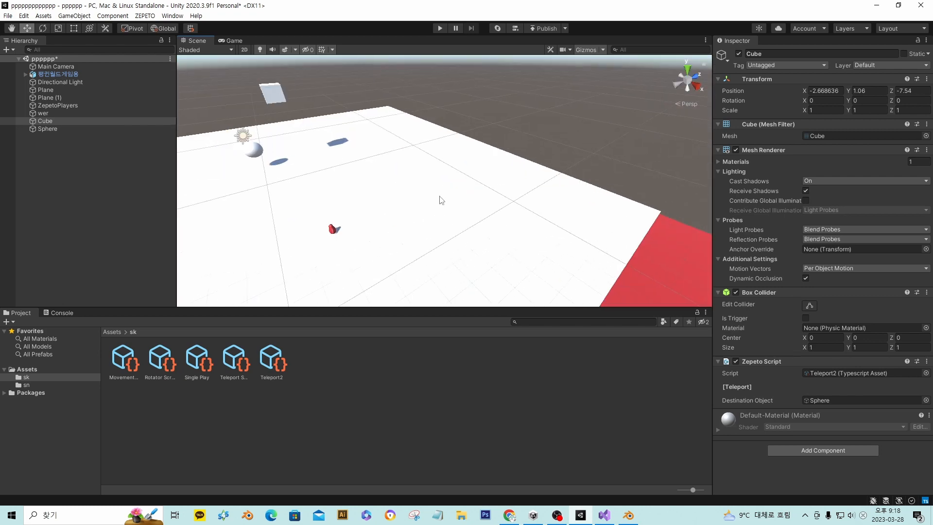
pyautogui.moveTo(440, 200); pyautogui.dragTo(663, 109, button='middle')
pyautogui.moveTo(398, 167); pyautogui.dragTo(458, 170, button='middle')
pyautogui.click(380, 184)
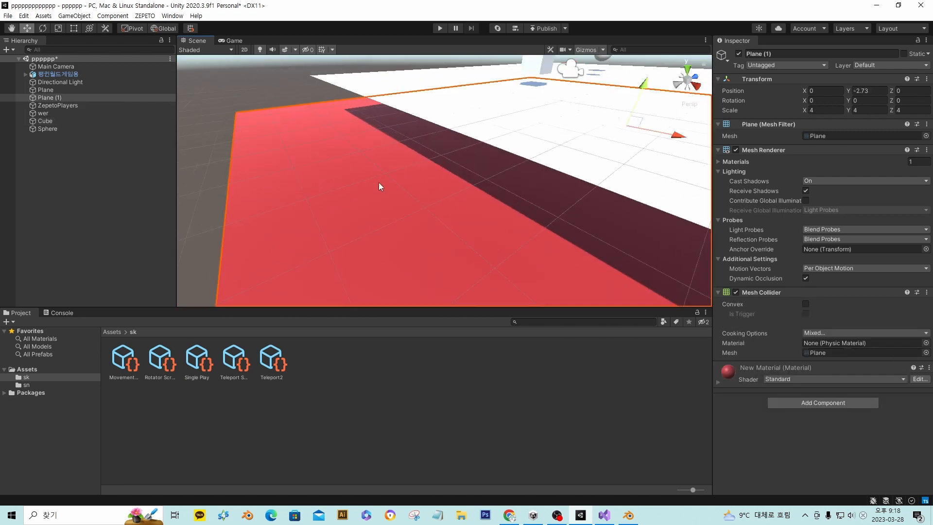
pyautogui.moveTo(638, 144); pyautogui.dragTo(610, 152, button='middle')
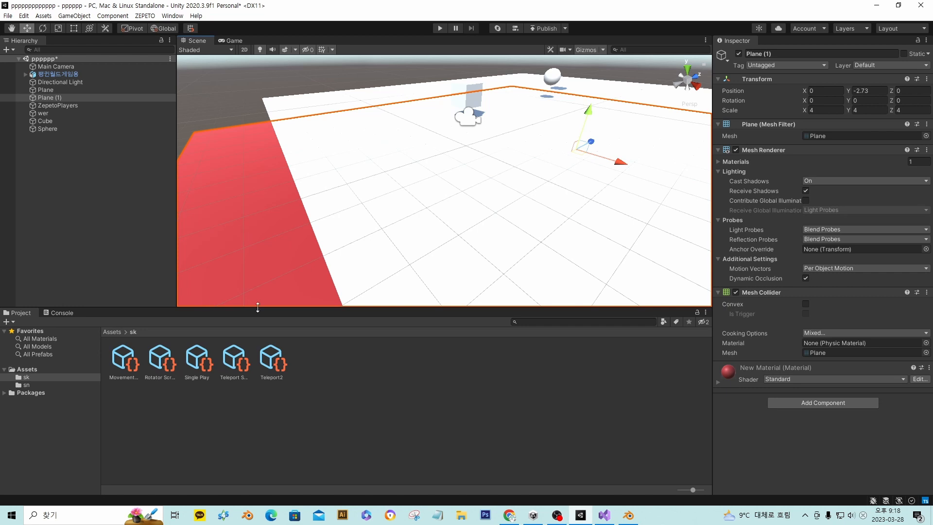
pyautogui.moveTo(234, 362); pyautogui.dragTo(766, 457)
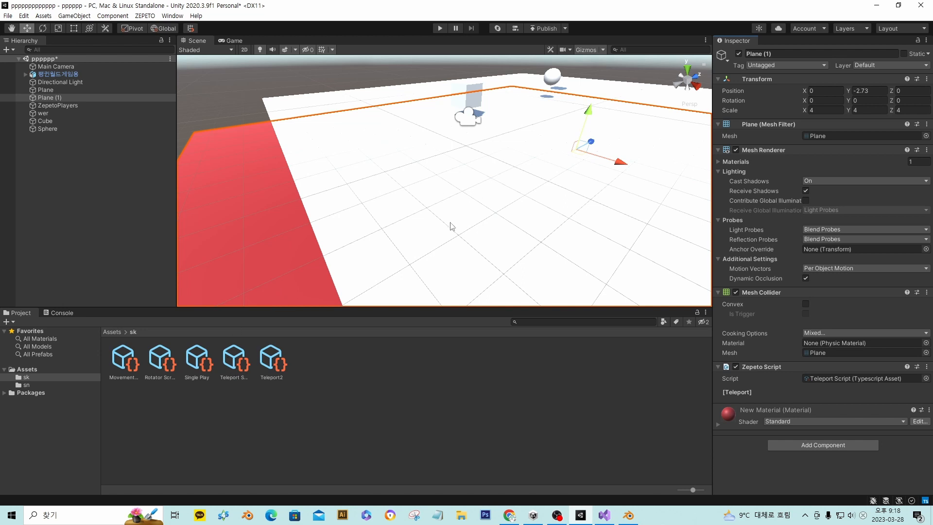
pyautogui.click(808, 305)
pyautogui.click(806, 315)
# Step: Lower the red plane further beneath the white plane, to a Y position of about -5.7
pyautogui.moveTo(519, 192); pyautogui.dragTo(472, 148, button='middle')
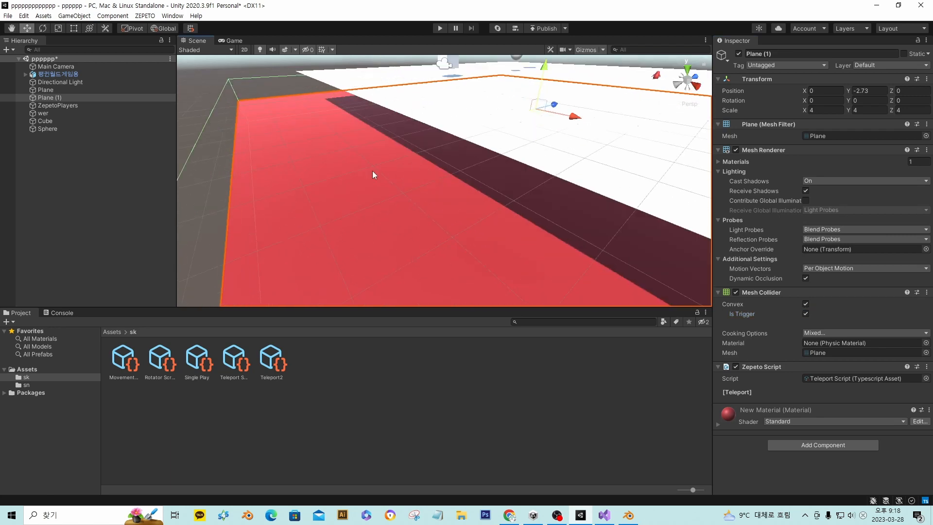
pyautogui.scroll(-5, 386, 171)
pyautogui.moveTo(518, 94); pyautogui.dragTo(351, 177)
pyautogui.scroll(5, 529, 144)
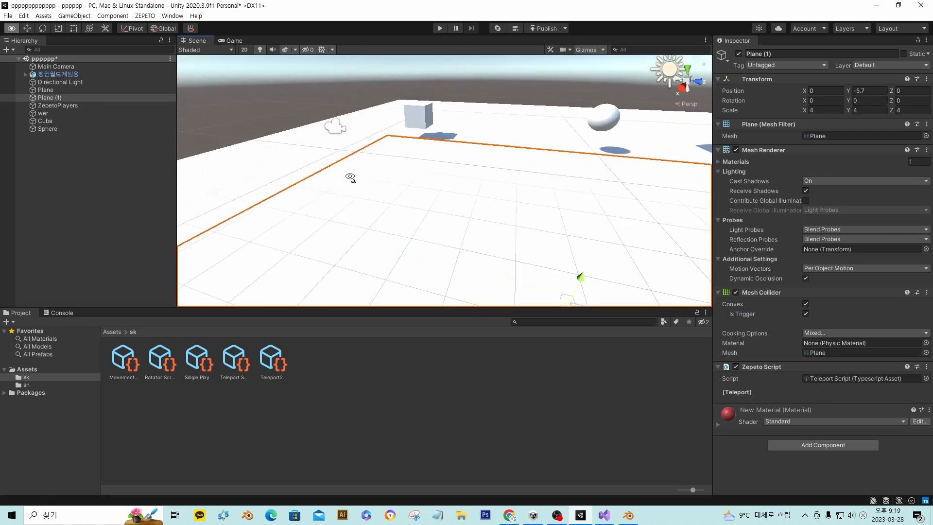
pyautogui.scroll(-3, 525, 197)
pyautogui.scroll(1, 528, 199)
pyautogui.scroll(-3, 530, 197)
pyautogui.keyDown('alt'); pyautogui.moveTo(638, 205); pyautogui.dragTo(228, 195); pyautogui.keyUp('alt')
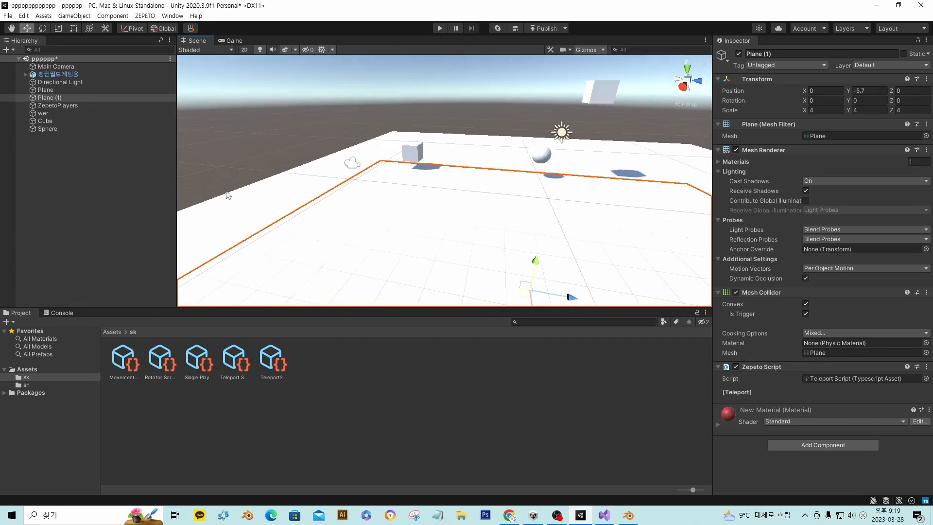
# Step: Create an empty object named Single Play and attach the Single Play script to it
pyautogui.rightClick(37, 148)
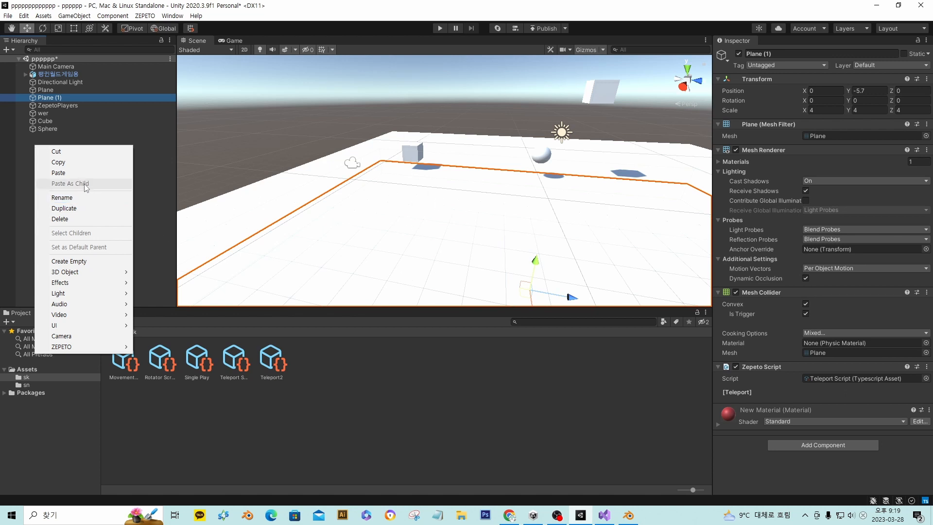
pyautogui.click(88, 264)
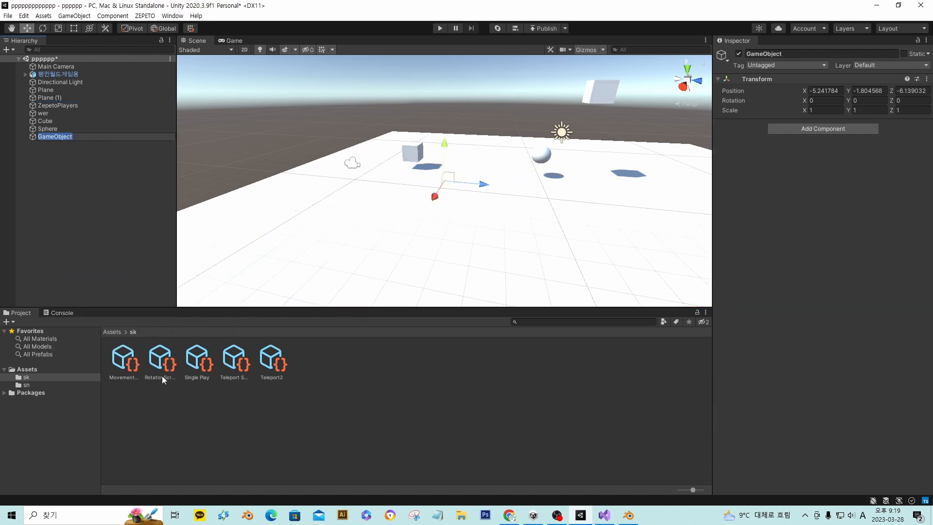
pyautogui.rightClick(194, 367)
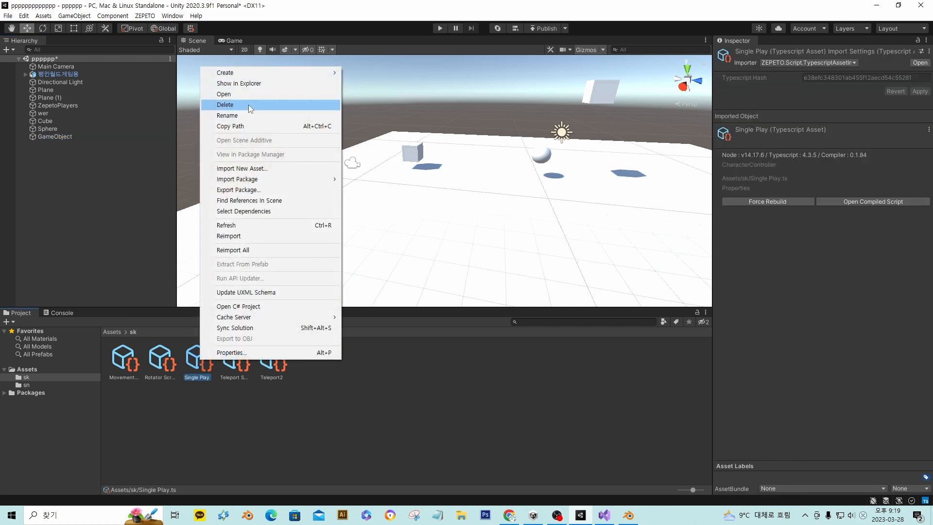
pyautogui.click(239, 117)
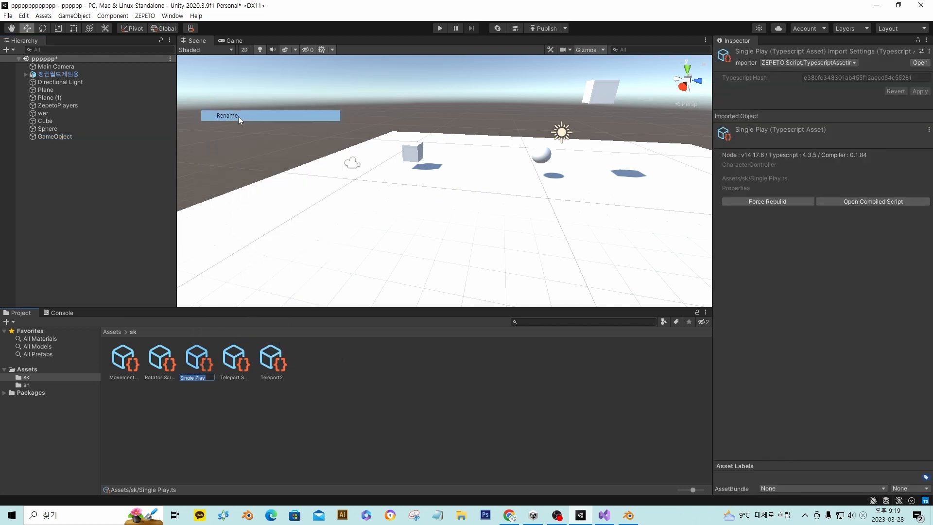
pyautogui.click(62, 137)
pyautogui.rightClick(63, 139)
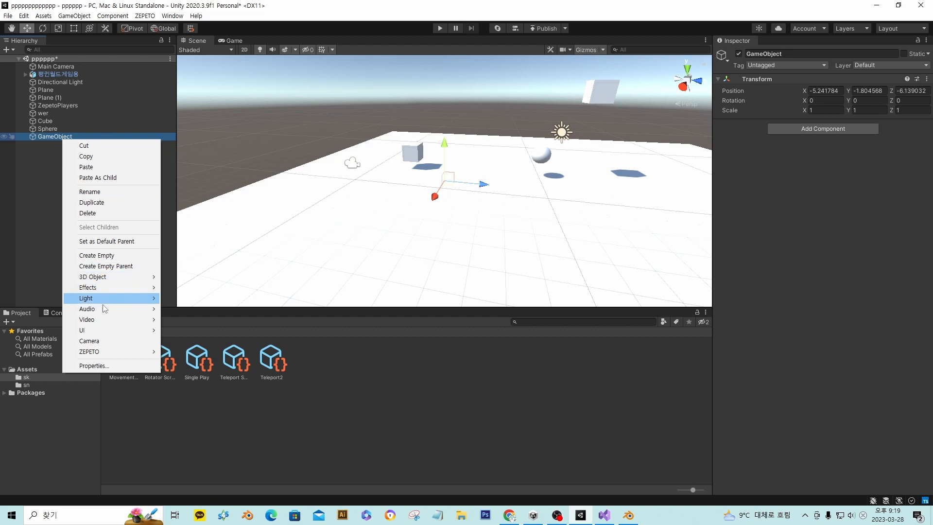
pyautogui.click(93, 193)
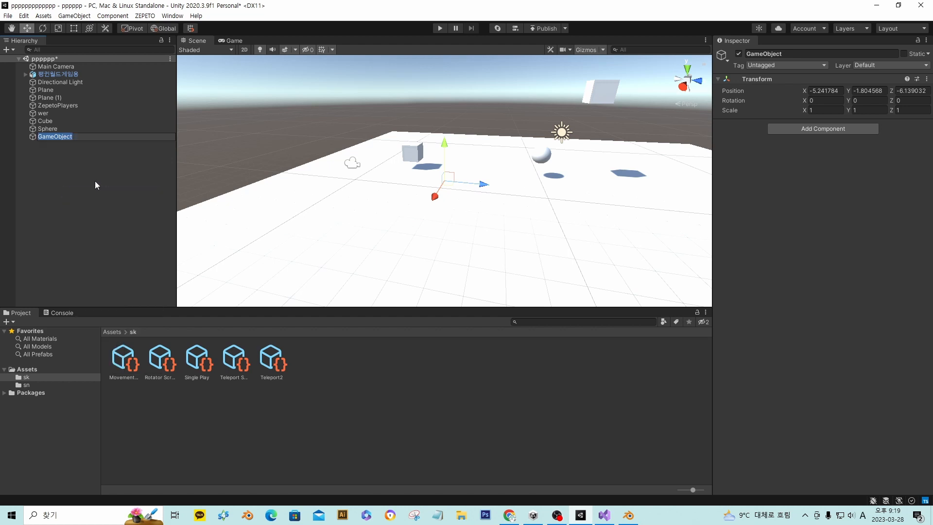
pyautogui.write('Single Play')
pyautogui.click(75, 138)
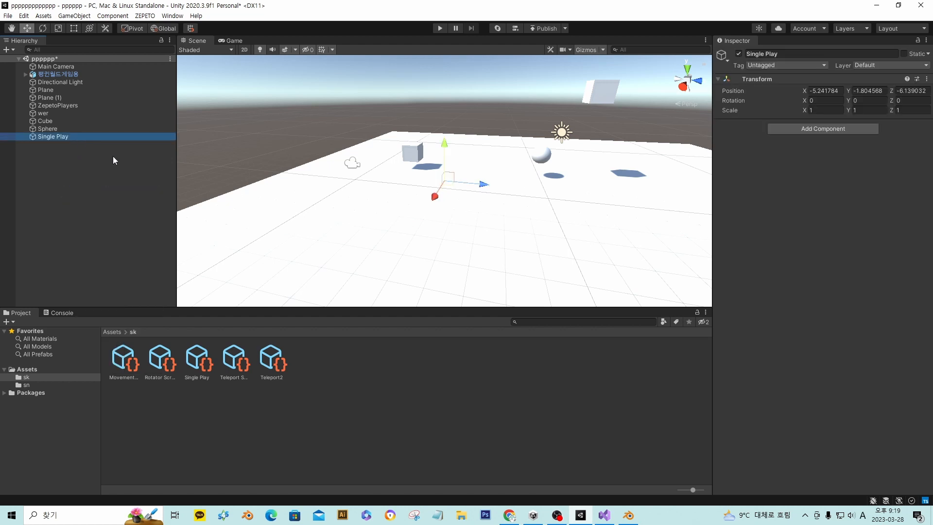
pyautogui.moveTo(199, 377); pyautogui.dragTo(802, 157)
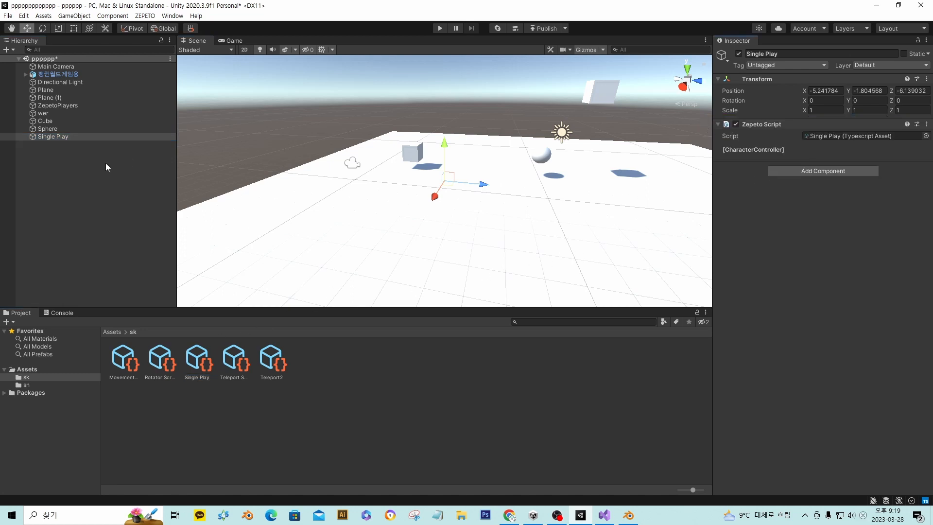
# Step: Save the scene and start the game, running the character around the white plane to view the penguin, cubes and sphere
pyautogui.click(48, 183)
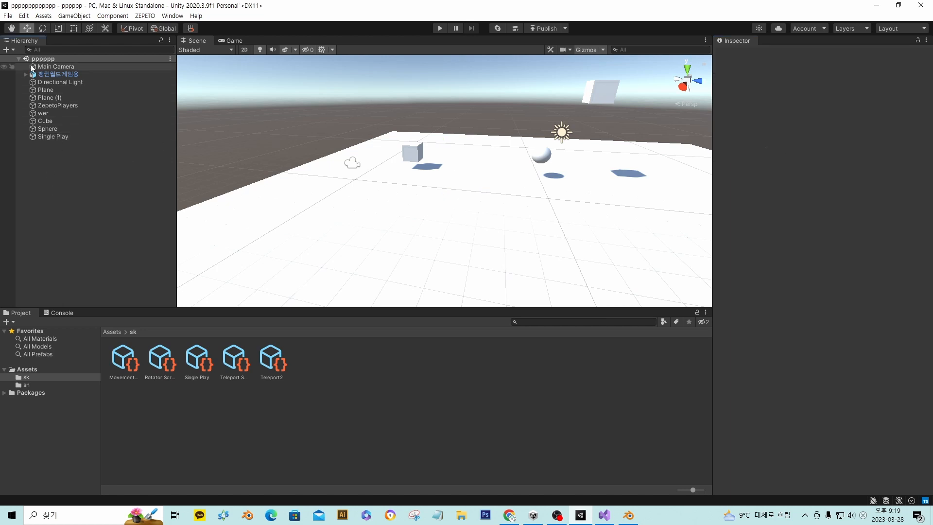
pyautogui.moveTo(301, 199); pyautogui.dragTo(427, 200, button='right')
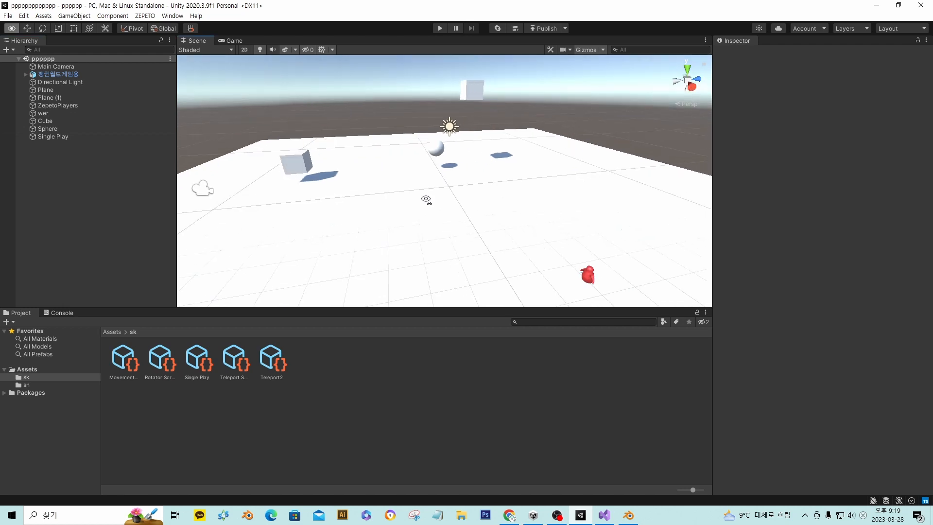
pyautogui.click(440, 28)
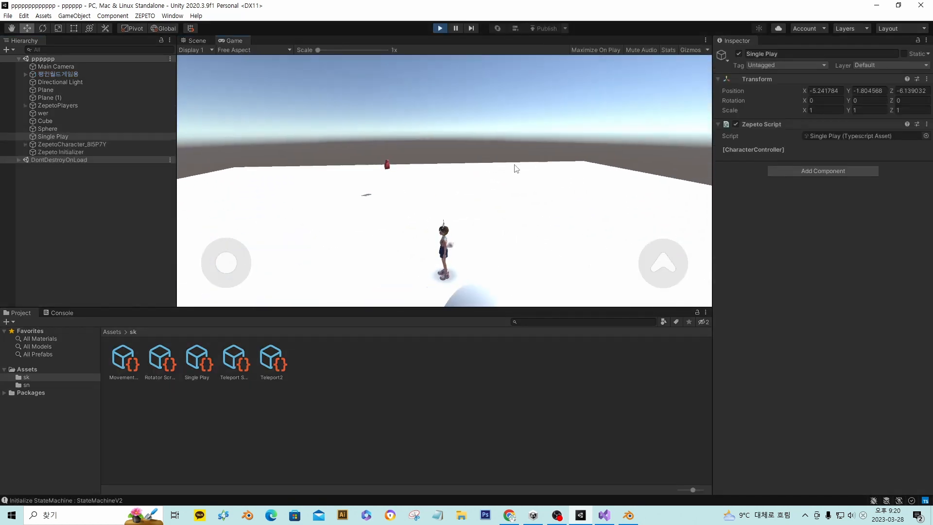
pyautogui.moveTo(517, 168); pyautogui.dragTo(420, 162, button='right')
pyautogui.press('s')
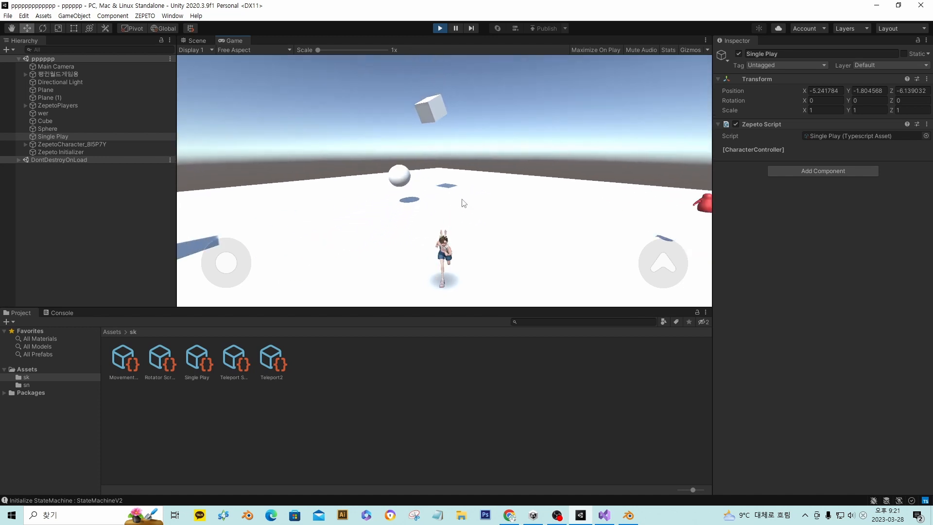
pyautogui.moveTo(465, 203); pyautogui.dragTo(506, 209, button='right')
pyautogui.press('w')
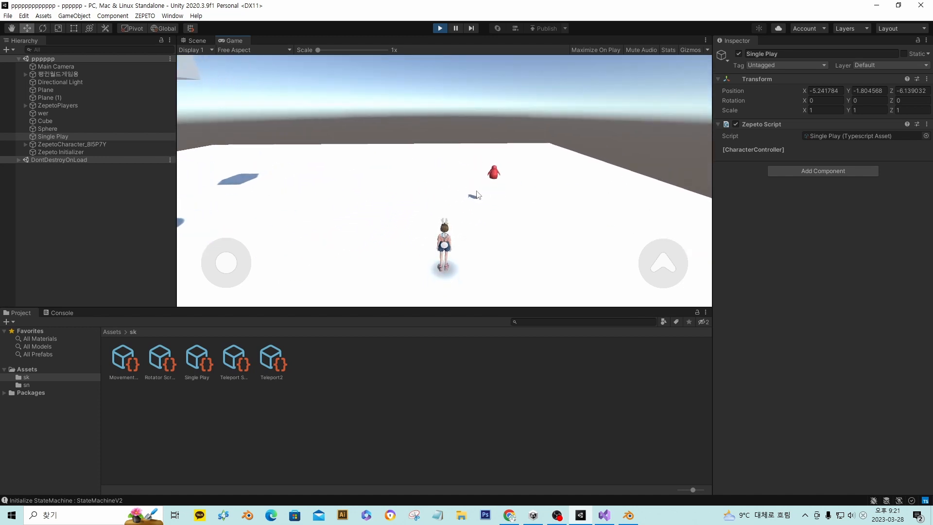
pyautogui.moveTo(471, 162); pyautogui.dragTo(576, 127, button='right')
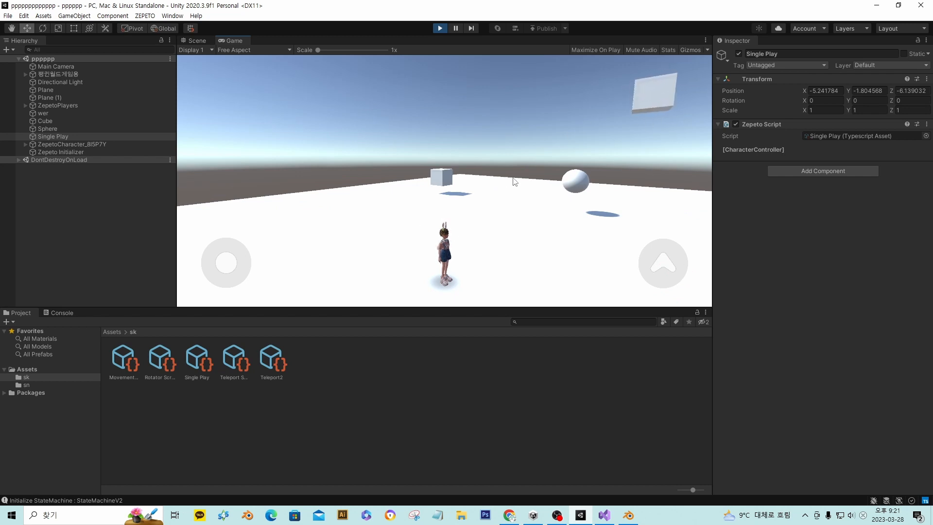
# Step: Run the character up to the teleport cube to test Teleport2, and select Cube to view its components
pyautogui.moveTo(516, 182); pyautogui.dragTo(427, 189, button='right')
pyautogui.press('a')
pyautogui.press('w')
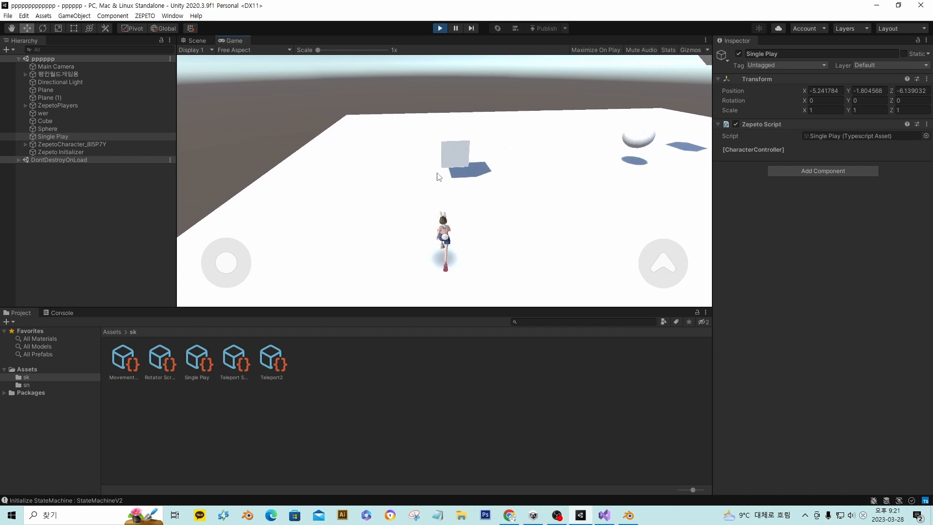
pyautogui.press('w')
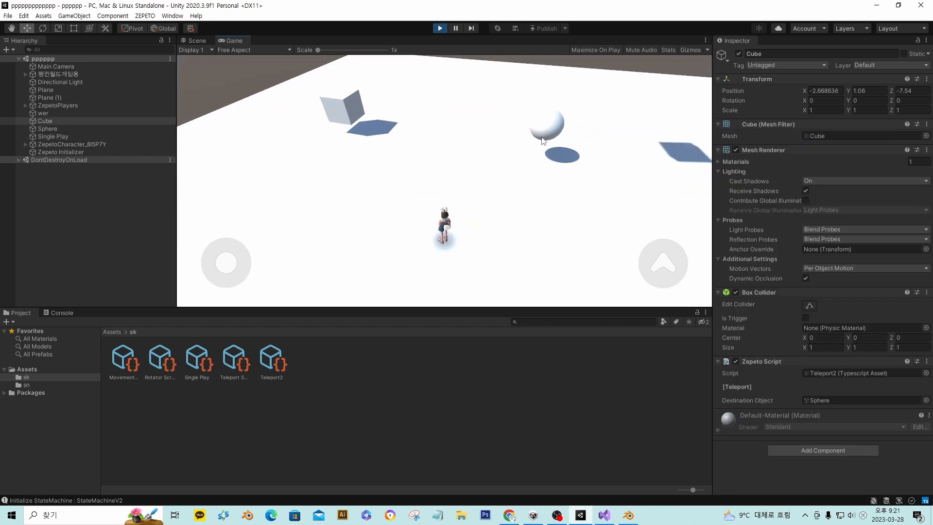
pyautogui.press('a')
pyautogui.press('w')
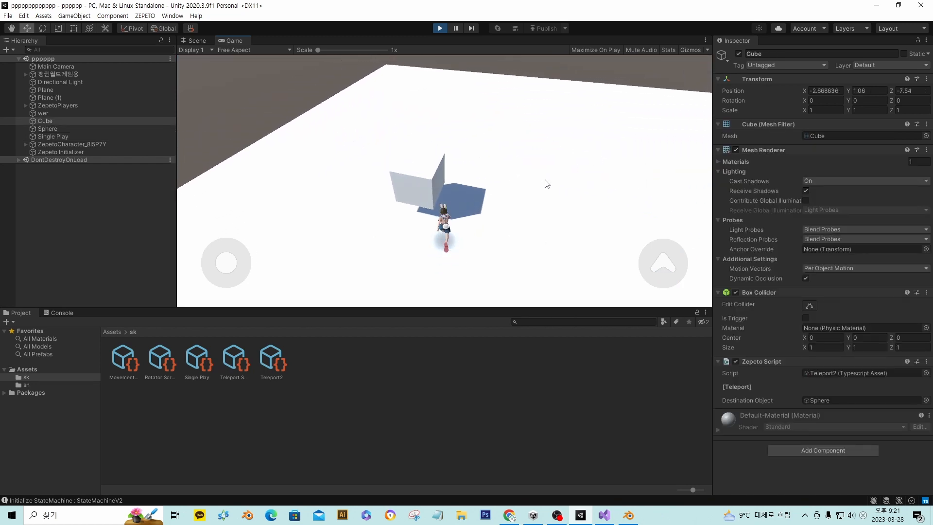
pyautogui.press('d')
pyautogui.press('s')
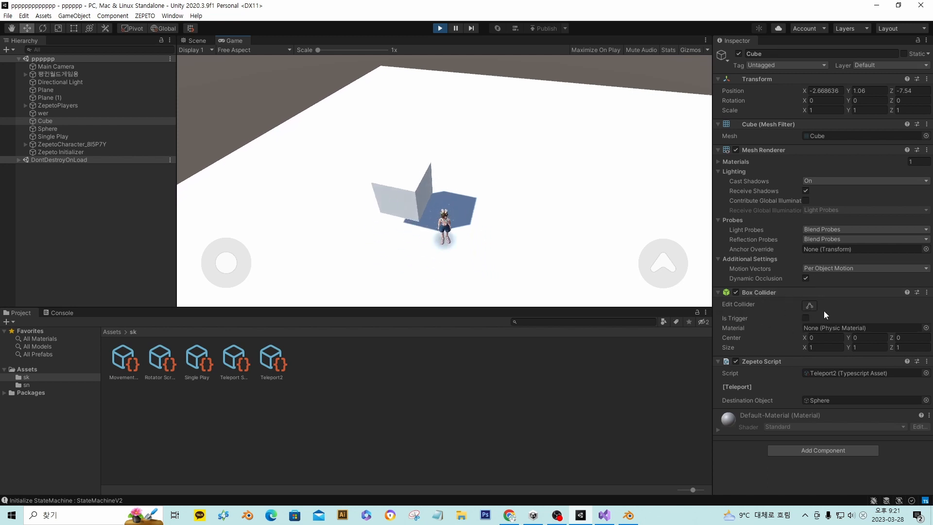
# Step: Walk the character against the teleport cube once more and stop the game
pyautogui.moveTo(484, 241); pyautogui.dragTo(565, 206)
pyautogui.press('a')
pyautogui.press('w')
pyautogui.press('a')
pyautogui.moveTo(372, 159); pyautogui.dragTo(361, 146)
pyautogui.click(440, 28)
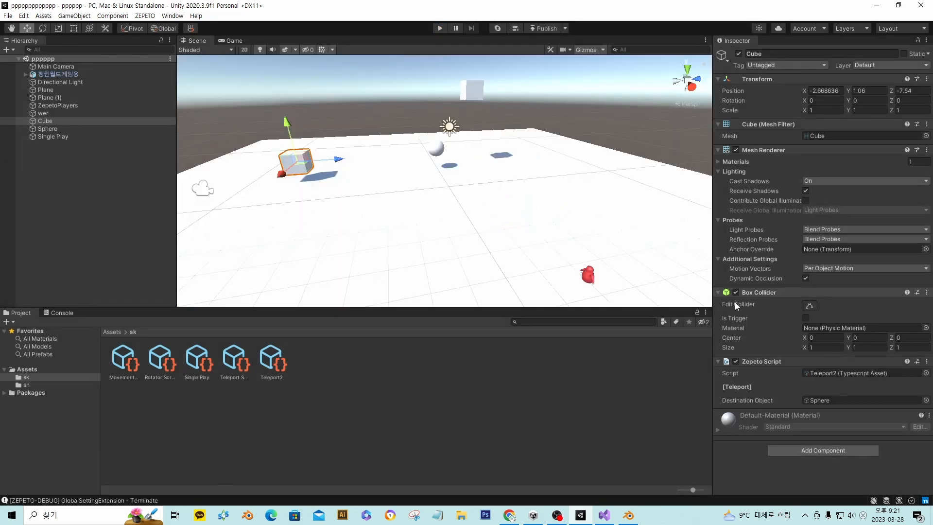
# Step: Enable Is Trigger on Cube's box collider and check the trigger settings of the red plane, Plane (1)
pyautogui.click(806, 318)
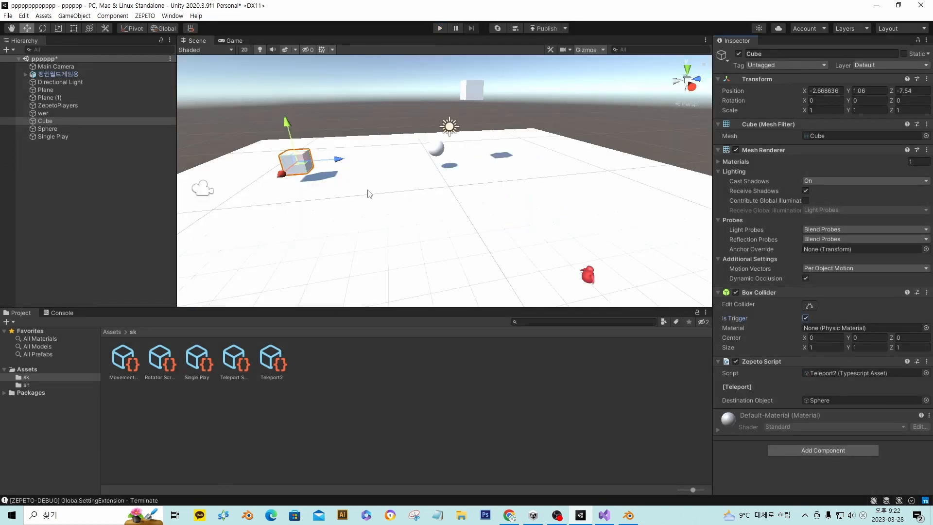
pyautogui.scroll(-5, 356, 174)
pyautogui.moveTo(357, 175); pyautogui.dragTo(447, 179, button='middle')
pyautogui.click(386, 235)
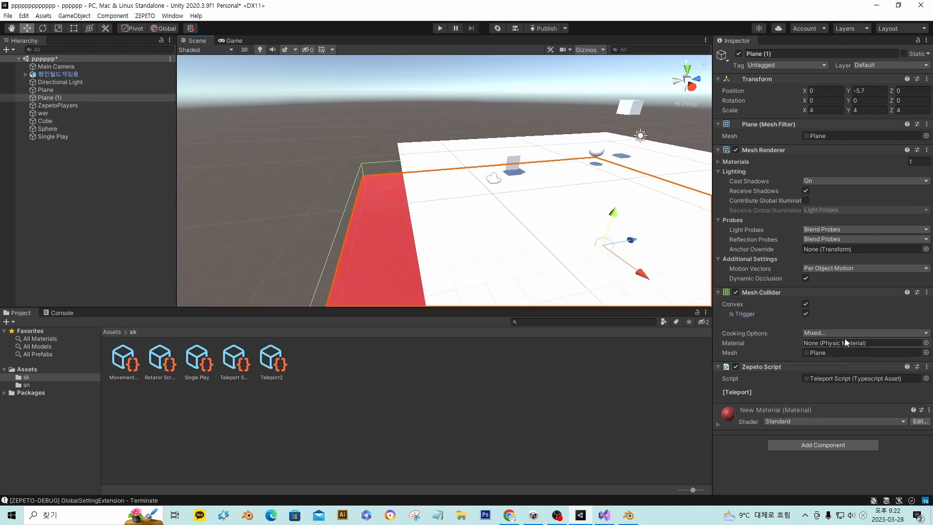
pyautogui.moveTo(582, 170); pyautogui.dragTo(525, 187, button='middle')
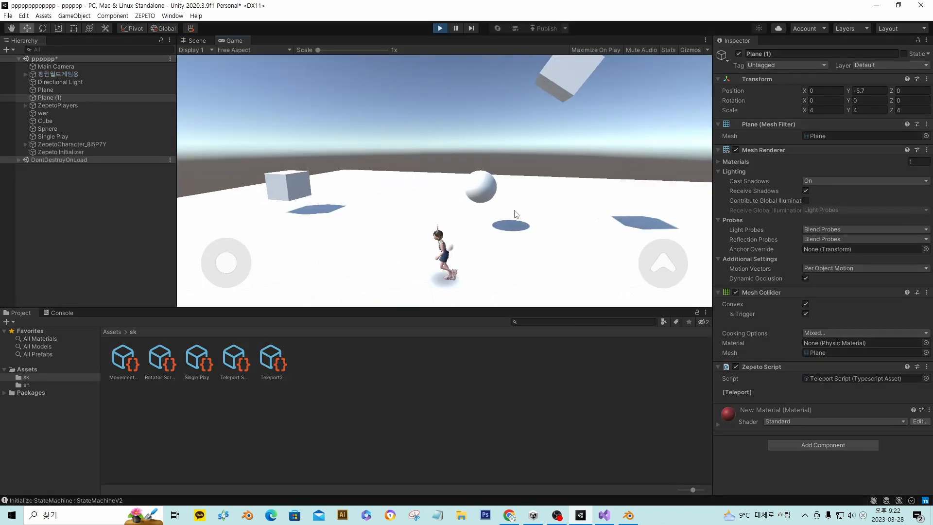
# Step: Play the scene and run the character into the trigger cube to test the teleport to the sphere
pyautogui.press('w')
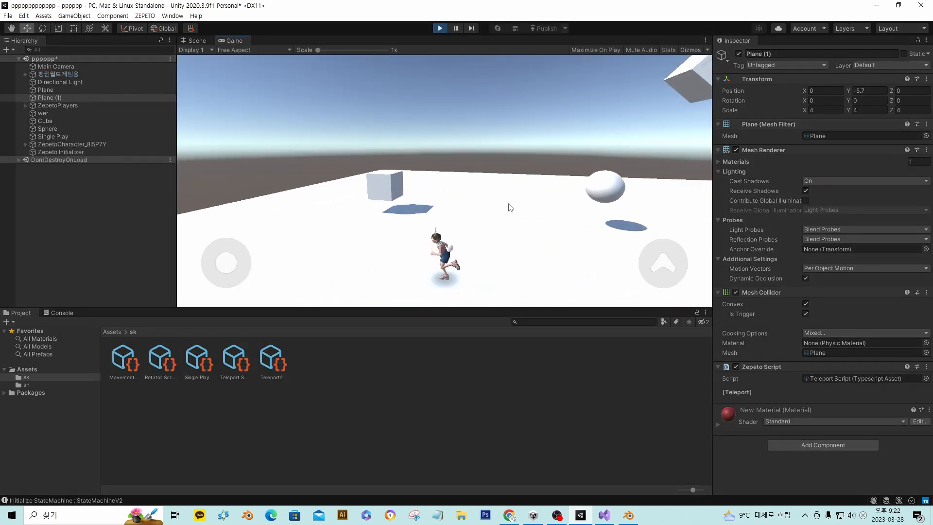
pyautogui.moveTo(494, 246); pyautogui.dragTo(517, 294)
pyautogui.moveTo(499, 237); pyautogui.dragTo(462, 174)
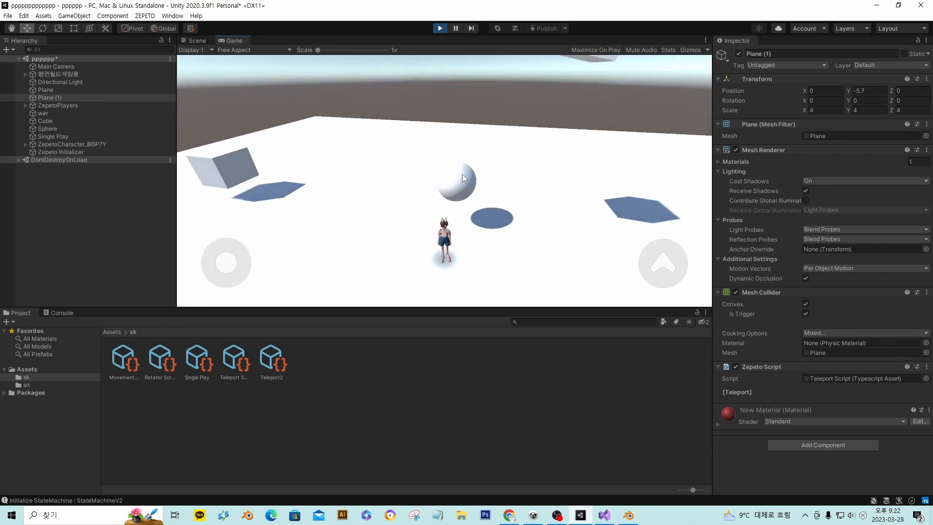
pyautogui.press('w')
pyautogui.press('a')
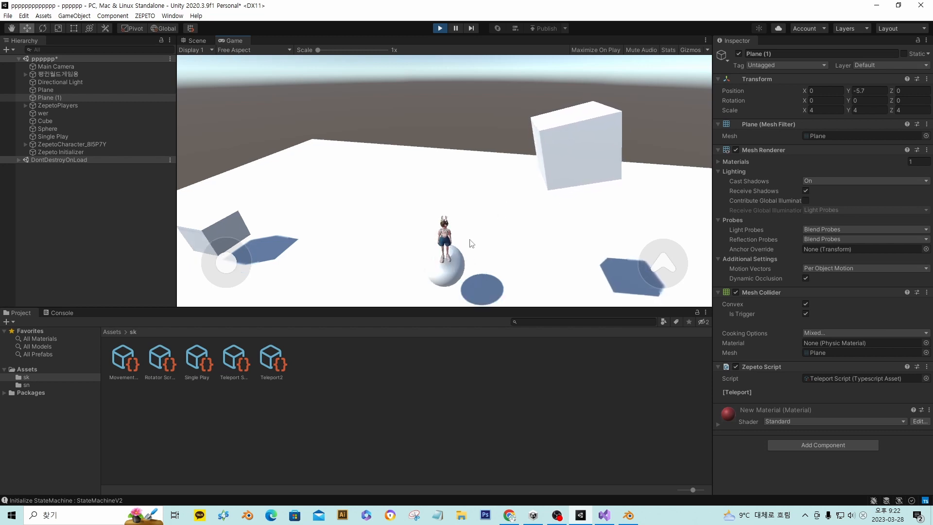
pyautogui.moveTo(470, 242); pyautogui.dragTo(329, 160)
pyautogui.press('a')
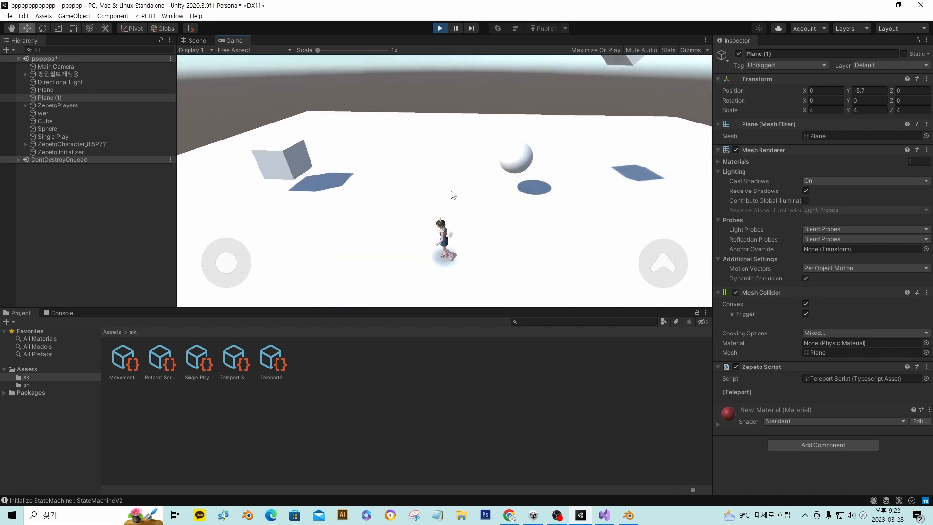
# Step: Run the character off the white plane's edge to test the red plane's teleport, walk it to the penguin and stop the game
pyautogui.moveTo(436, 250); pyautogui.dragTo(377, 241)
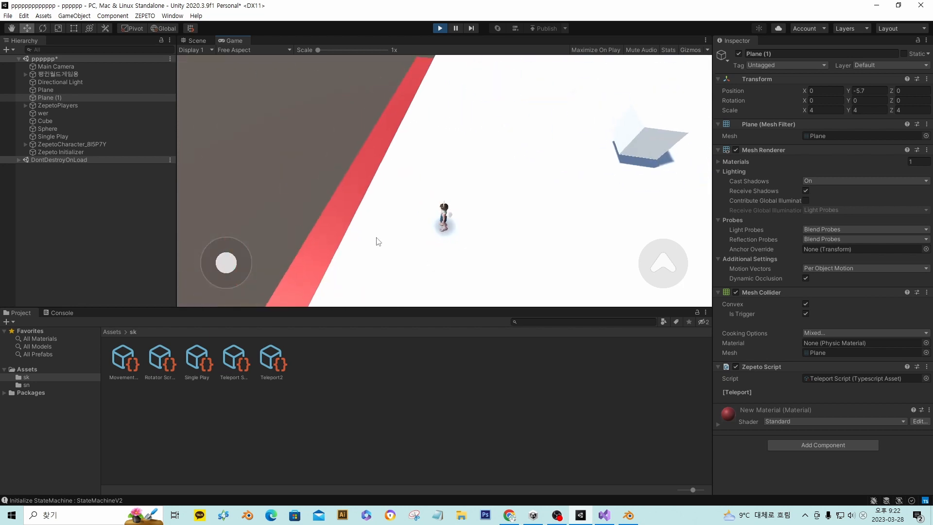
pyautogui.press('a')
pyautogui.moveTo(549, 243); pyautogui.dragTo(501, 153)
pyautogui.moveTo(484, 254)
pyautogui.mouseDown()
pyautogui.moveTo(569, 265)
pyautogui.moveTo(447, 263)
pyautogui.moveTo(586, 265)
pyautogui.moveTo(498, 259)
pyautogui.moveTo(452, 268)
pyautogui.moveTo(479, 267)
pyautogui.mouseUp()
pyautogui.press('a')
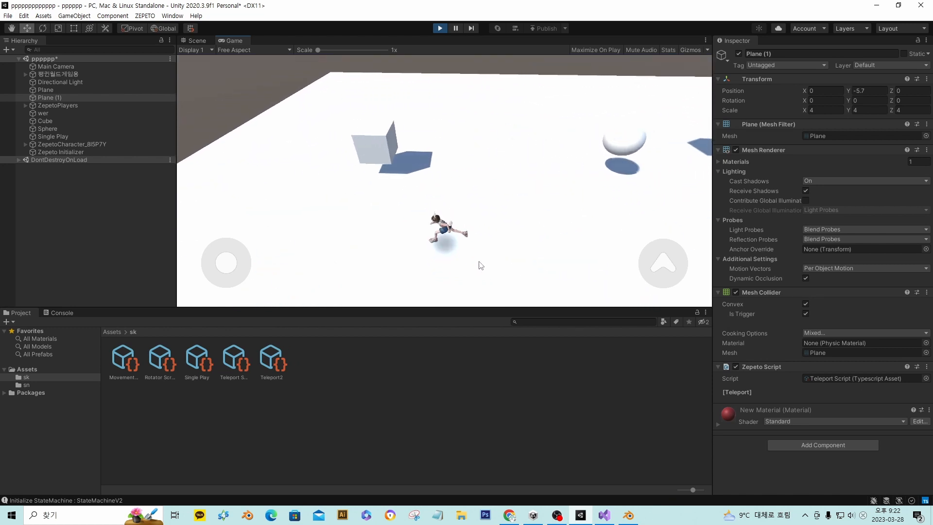
pyautogui.moveTo(595, 245); pyautogui.dragTo(494, 158)
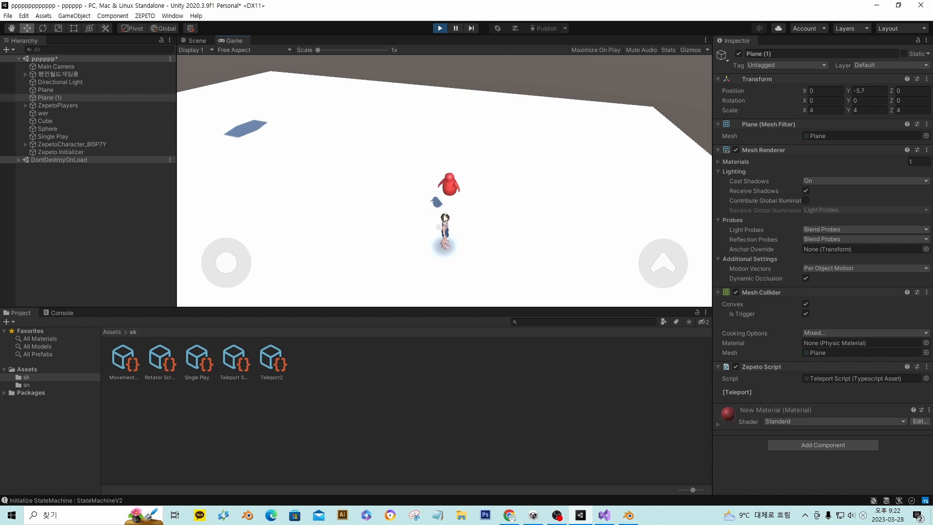
pyautogui.click(441, 30)
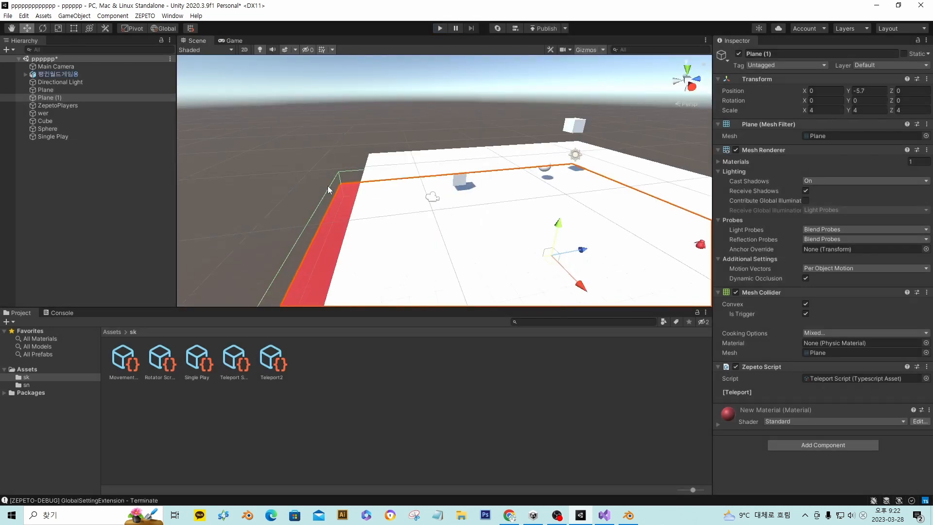
# Step: Examine the red plane and its collider outline beneath the white plane from several angles
pyautogui.moveTo(375, 174); pyautogui.dragTo(443, 75, button='middle')
pyautogui.scroll(3, 375, 98)
pyautogui.moveTo(375, 98); pyautogui.dragTo(399, 87, button='middle')
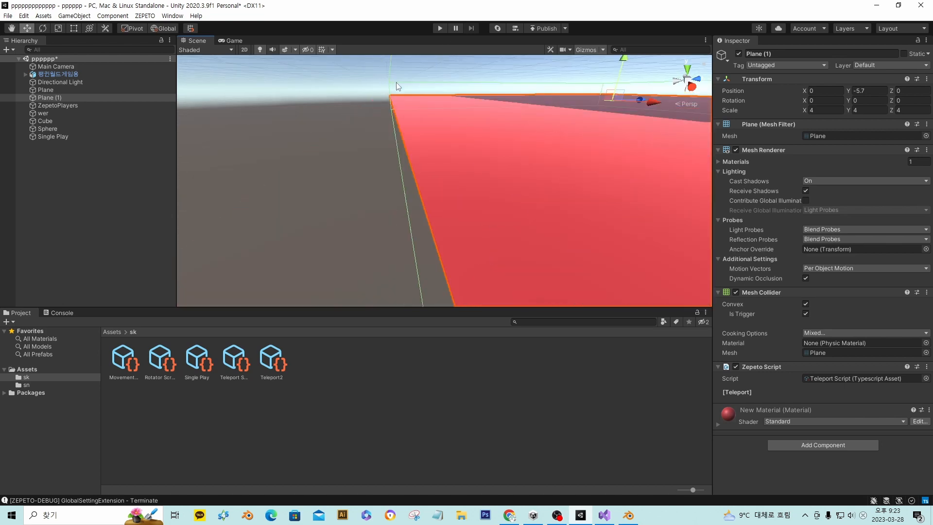
pyautogui.moveTo(551, 136); pyautogui.dragTo(577, 137, button='right')
pyautogui.scroll(-4, 577, 137)
pyautogui.moveTo(574, 145); pyautogui.dragTo(485, 219, button='middle')
pyautogui.scroll(2, 622, 214)
pyautogui.moveTo(620, 215); pyautogui.dragTo(498, 188, button='middle')
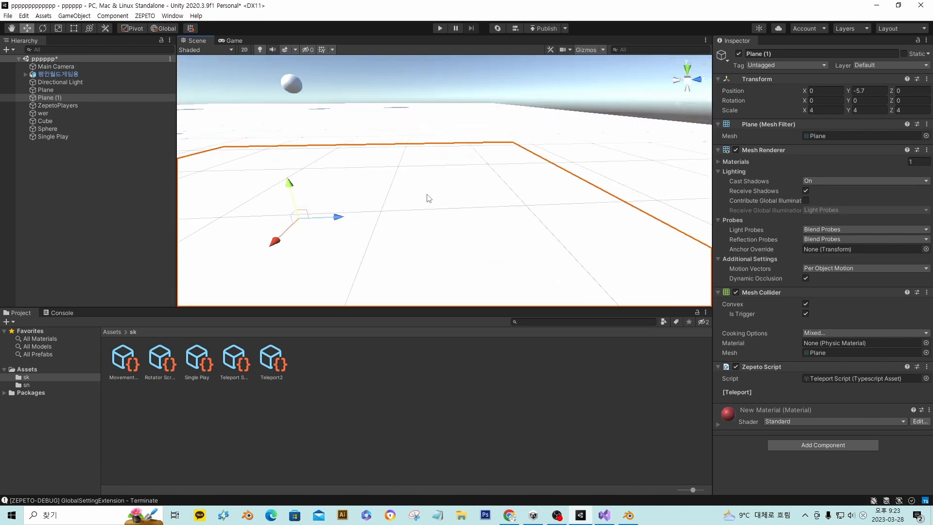
# Step: Select the penguin to examine its placement and Movement Script settings
pyautogui.click(478, 148)
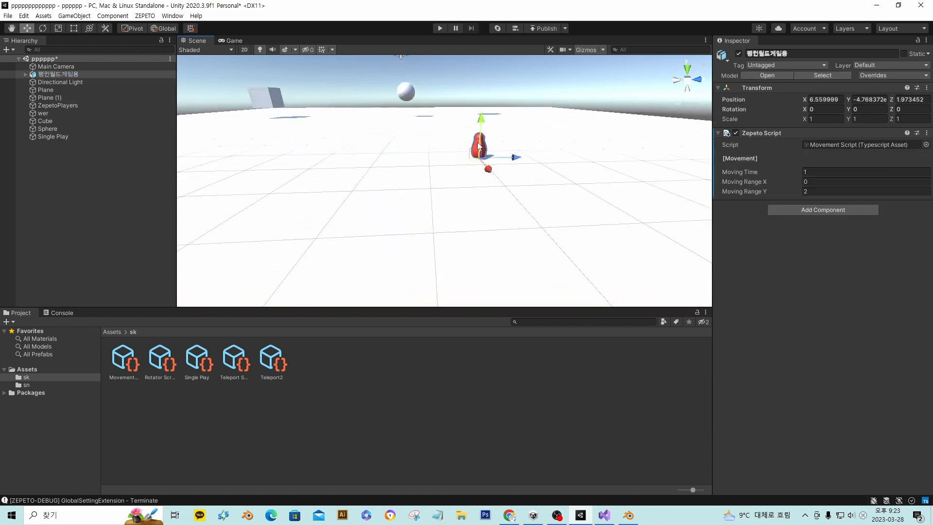
pyautogui.moveTo(507, 199); pyautogui.dragTo(468, 204, button='right')
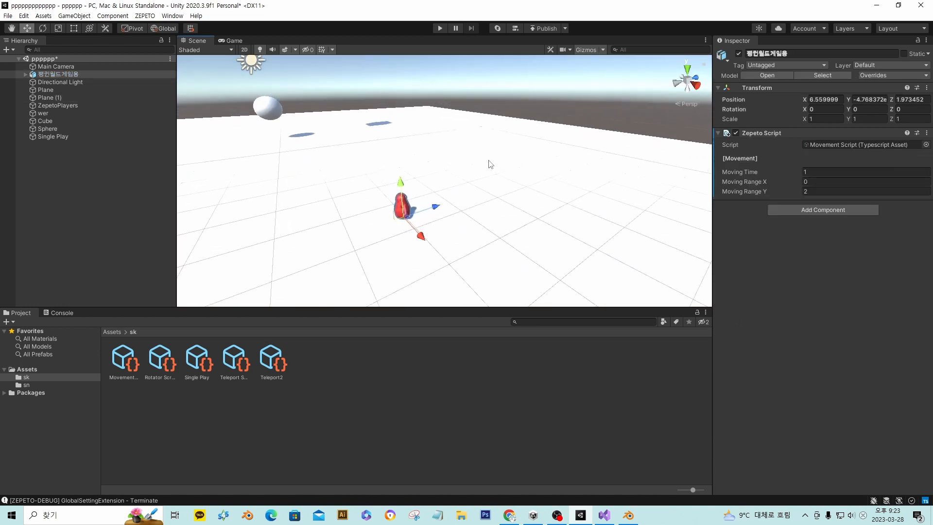
# Step: Add a Capsule Collider component to the penguin object
pyautogui.click(816, 211)
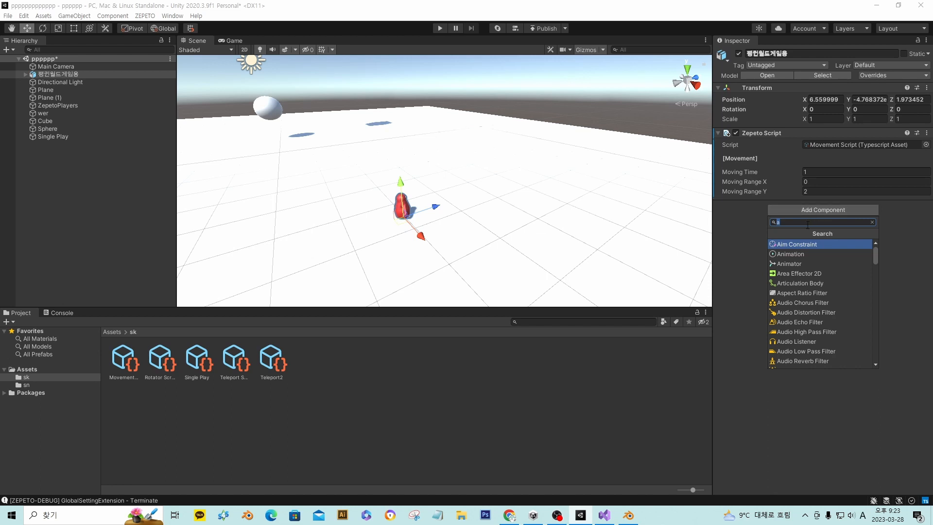
pyautogui.write('c')
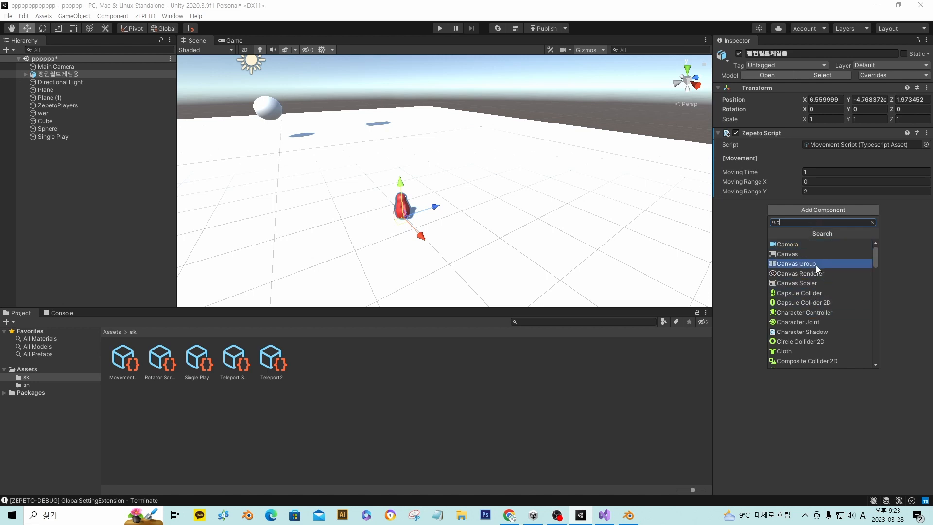
pyautogui.click(815, 297)
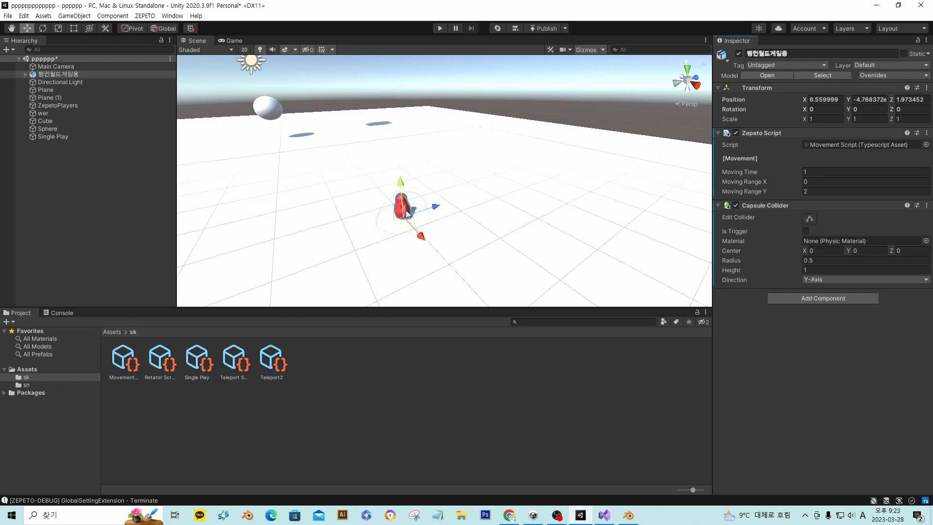
# Step: Add a Box Collider component to the penguin alongside its capsule collider
pyautogui.click(809, 299)
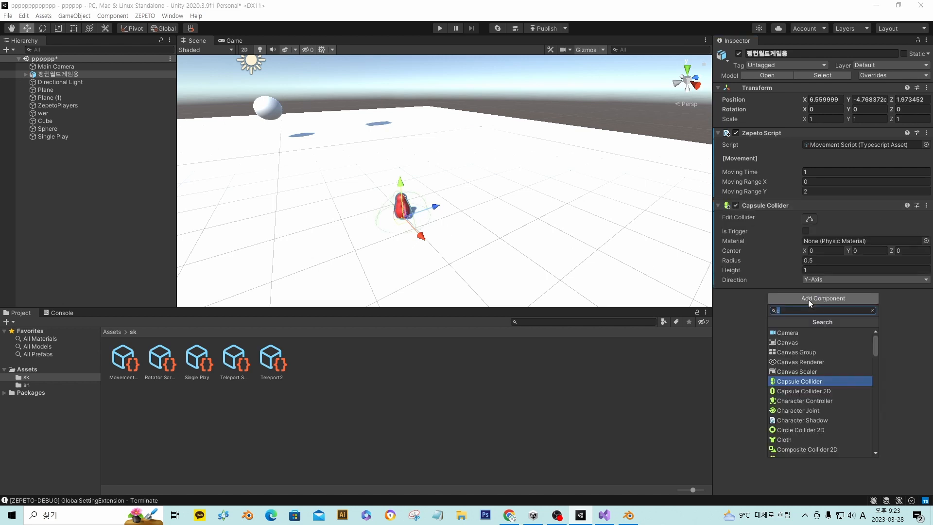
pyautogui.scroll(-8, 837, 369)
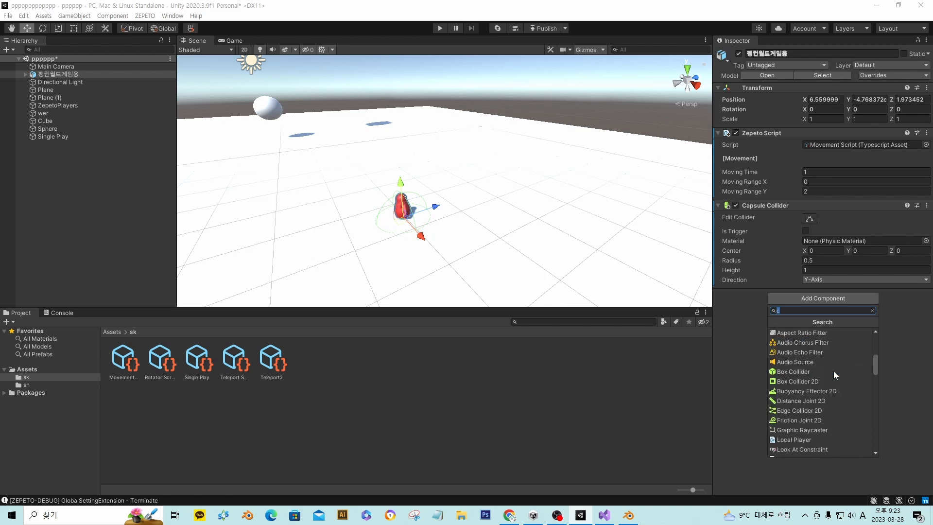
pyautogui.click(801, 372)
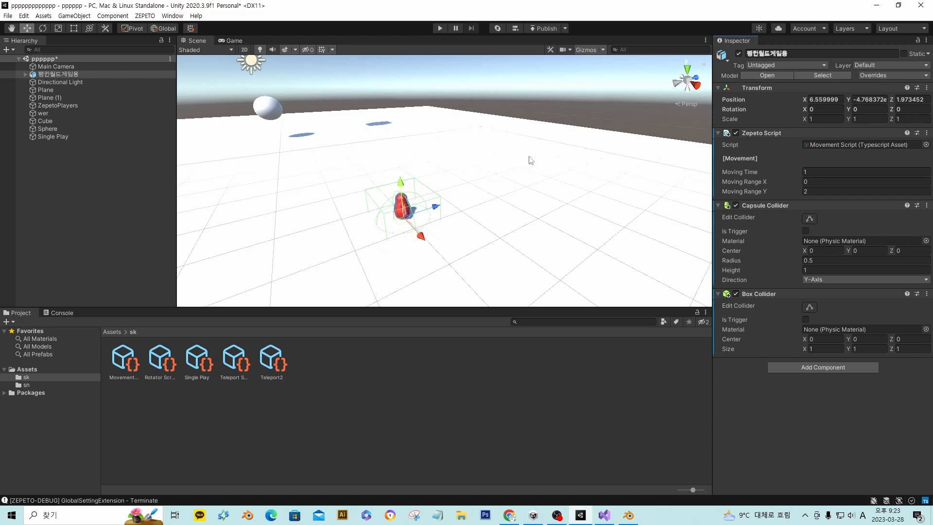
# Step: Move the penguin along the Z axis to position Z 2.146
pyautogui.moveTo(608, 190); pyautogui.dragTo(556, 190, button='right')
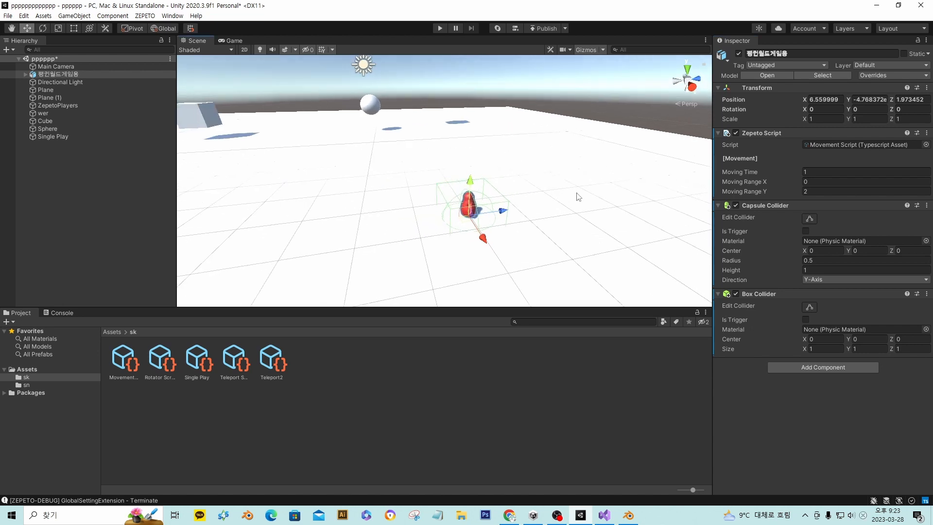
pyautogui.moveTo(576, 194); pyautogui.dragTo(573, 191, button='middle')
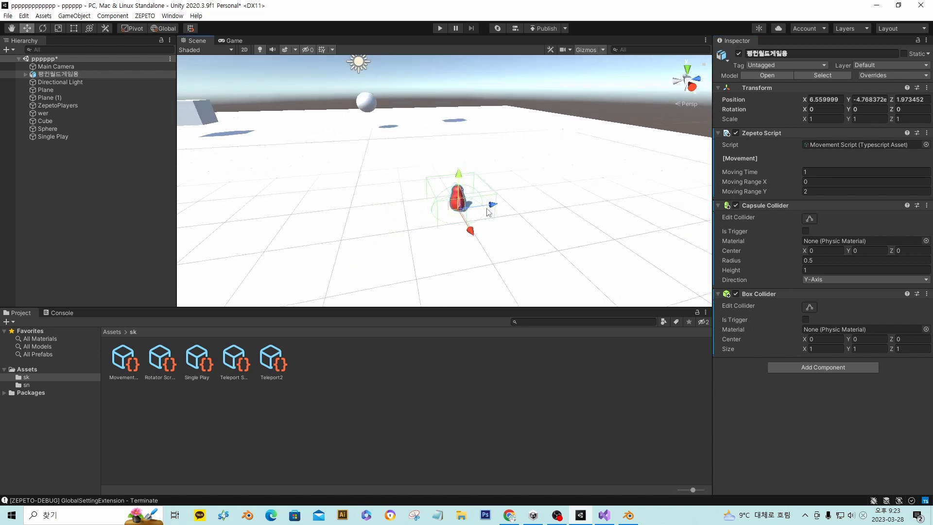
pyautogui.moveTo(488, 213)
pyautogui.mouseDown()
pyautogui.moveTo(546, 208)
pyautogui.moveTo(497, 218)
pyautogui.mouseUp()
# Step: Offset the Box Collider's center to X -0.33, Y 0.4, Z 2.19, and remove that component from the penguin
pyautogui.click(774, 293)
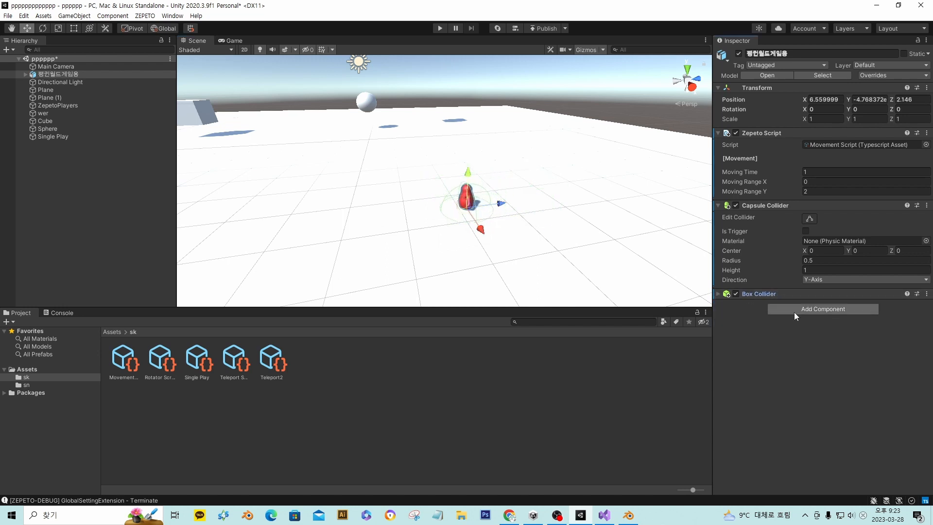
pyautogui.click(770, 293)
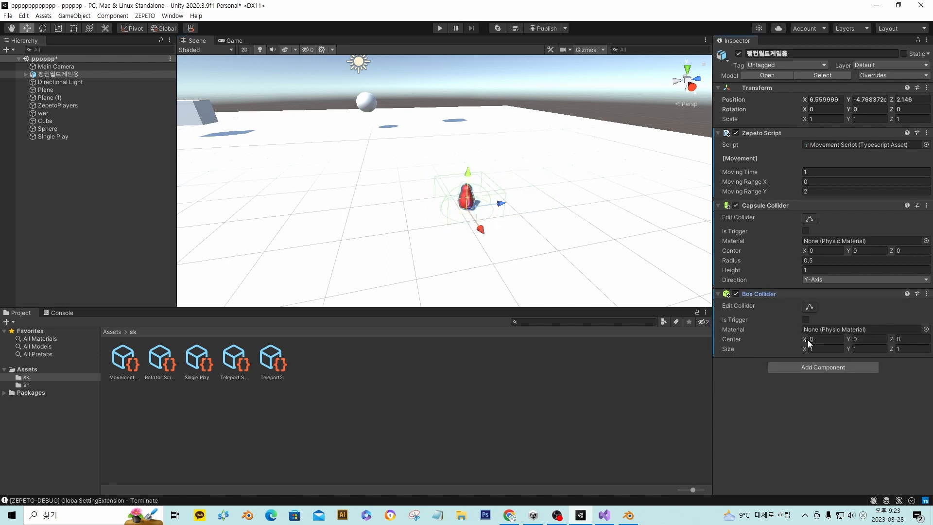
pyautogui.moveTo(810, 341); pyautogui.dragTo(1, 330)
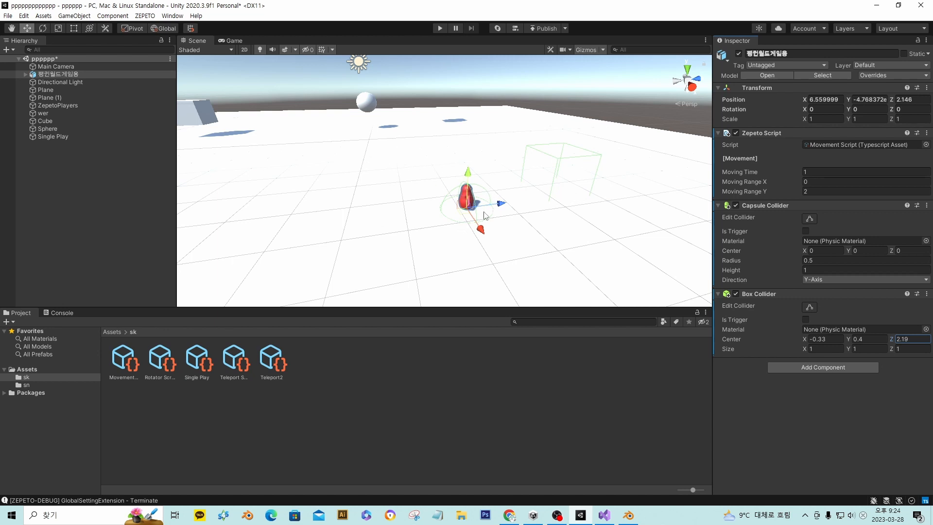
pyautogui.click(927, 294)
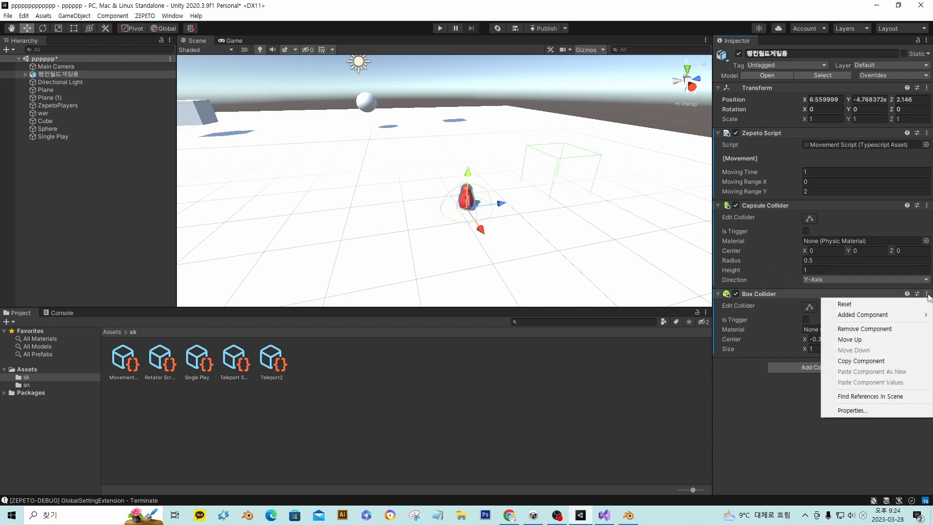
pyautogui.click(872, 330)
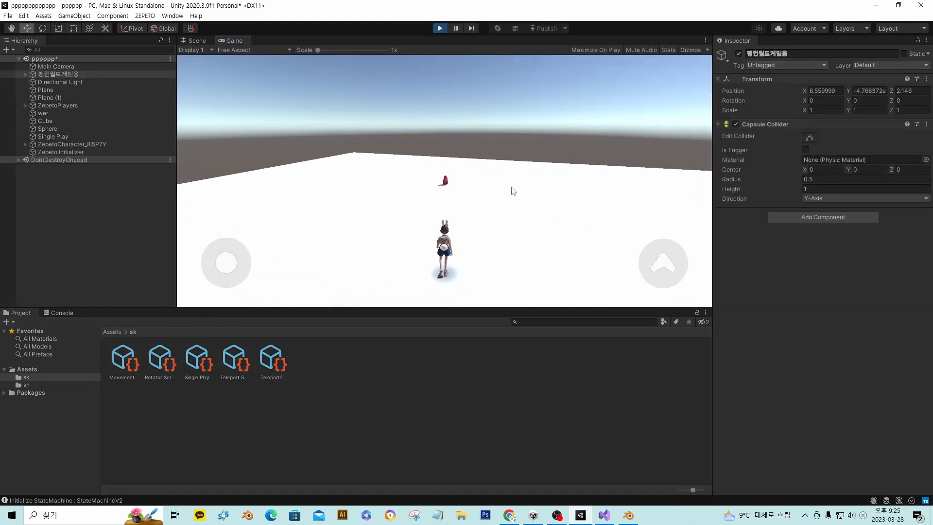
# Step: Run the avatar into and around the penguin in the game to test its capsule collider, and stop play mode
pyautogui.press('w')
pyautogui.press('s')
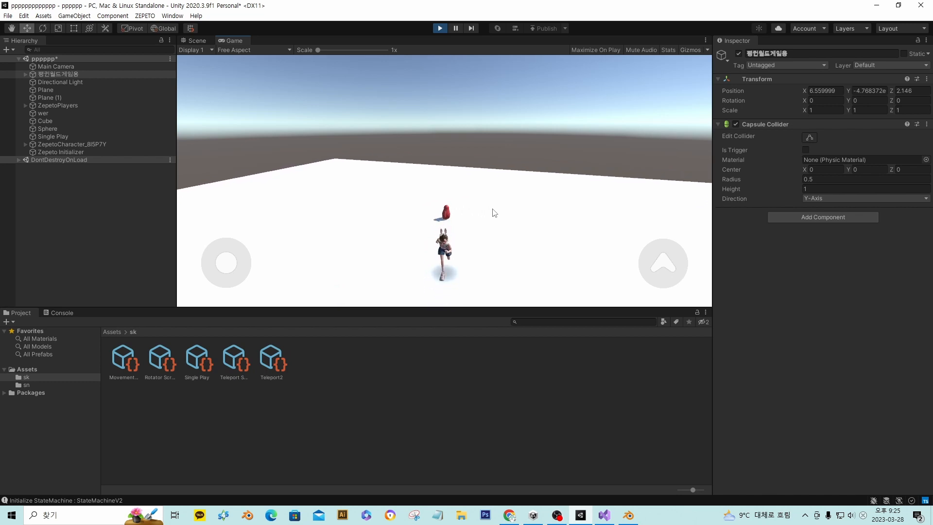
pyautogui.press('w')
pyautogui.press('s')
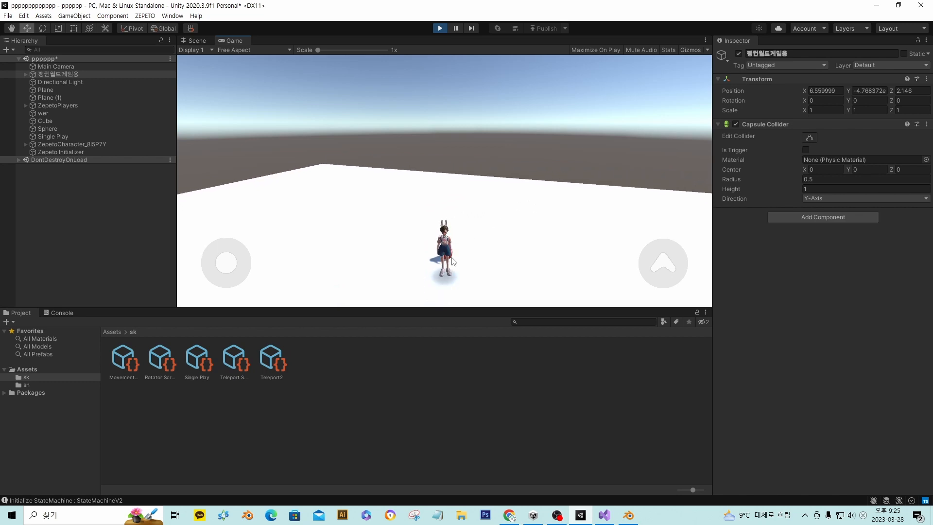
pyautogui.moveTo(452, 262); pyautogui.dragTo(519, 260)
pyautogui.press('a')
pyautogui.press('d')
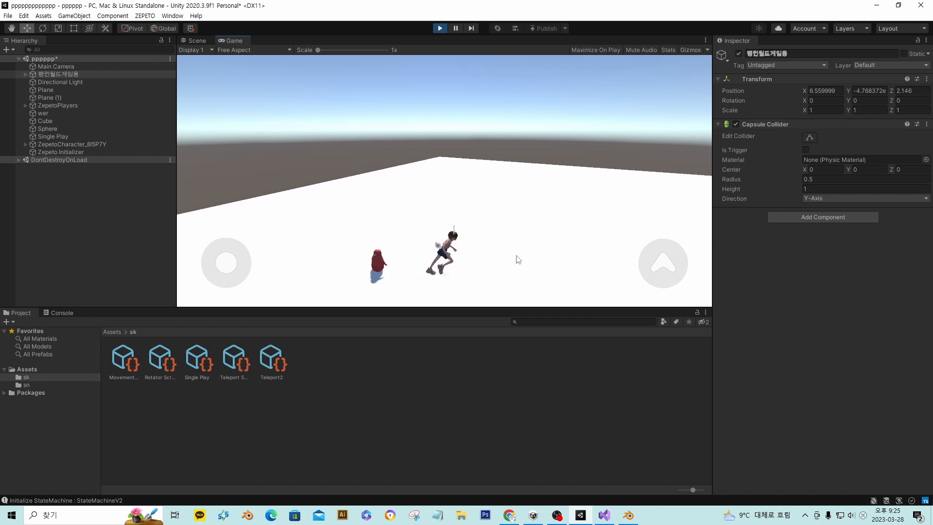
pyautogui.press('a')
pyautogui.press('d')
pyautogui.moveTo(516, 260); pyautogui.dragTo(457, 277)
pyautogui.press('s')
pyautogui.press('w')
pyautogui.press('d')
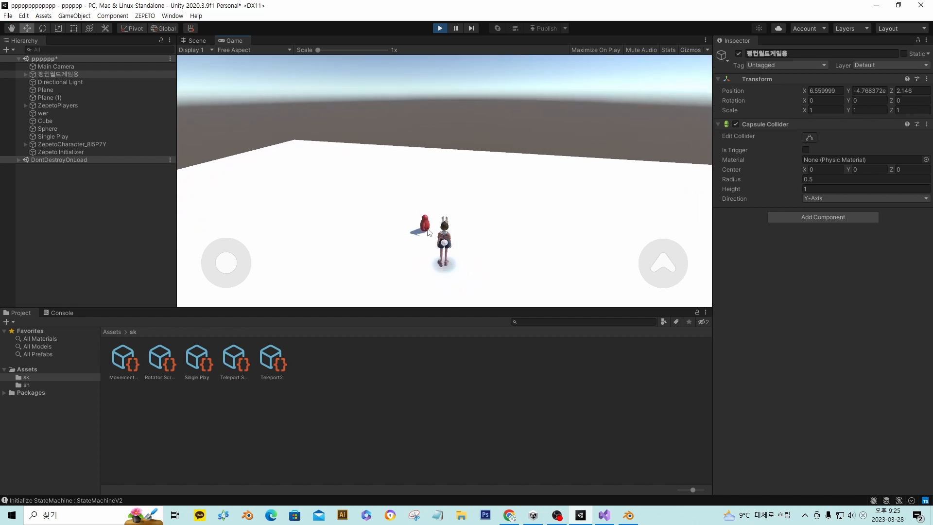
pyautogui.press('a')
pyautogui.press('d')
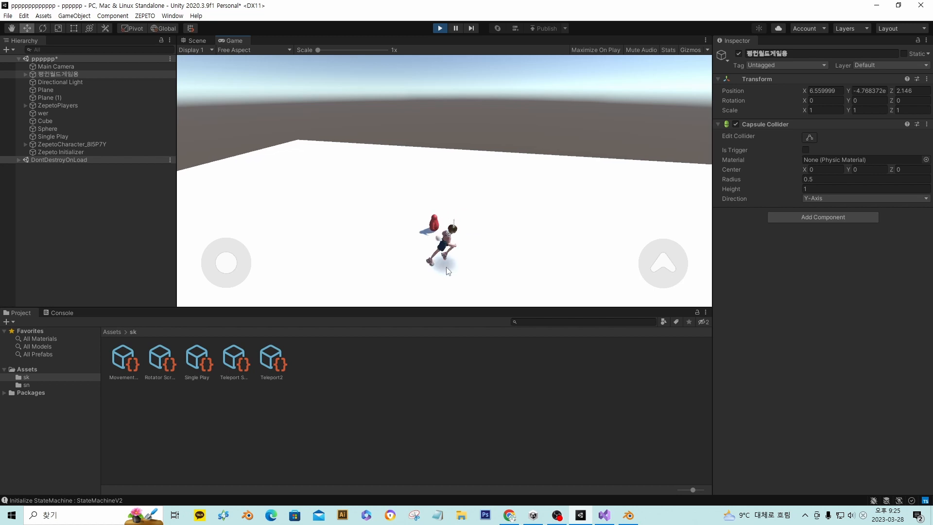
pyautogui.press('w')
pyautogui.press('a')
pyautogui.press('s')
pyautogui.press('w')
pyautogui.press('d')
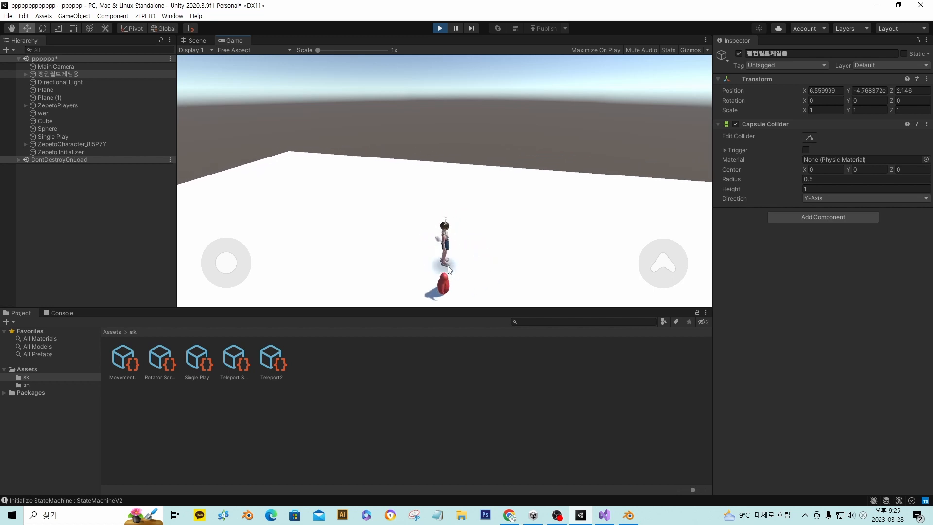
pyautogui.press('s')
pyautogui.press('w')
pyautogui.press('s')
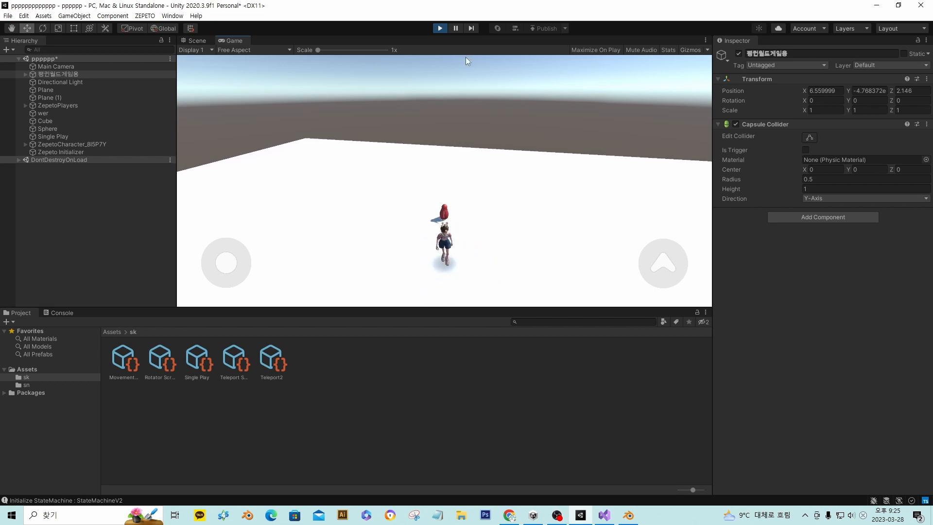
pyautogui.click(440, 28)
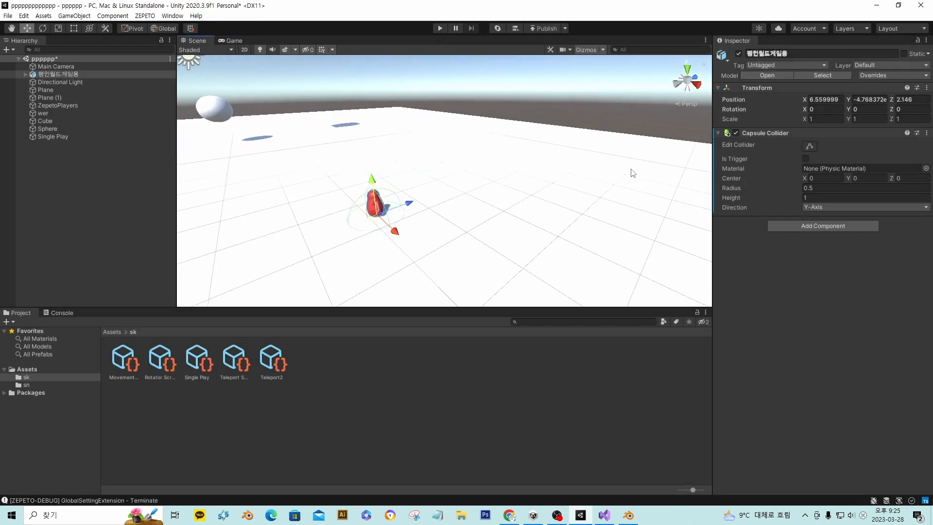
# Step: Set the penguin's Capsule Collider radius to 0.36 and height to 4.41
pyautogui.click(809, 189)
pyautogui.write('0.77')
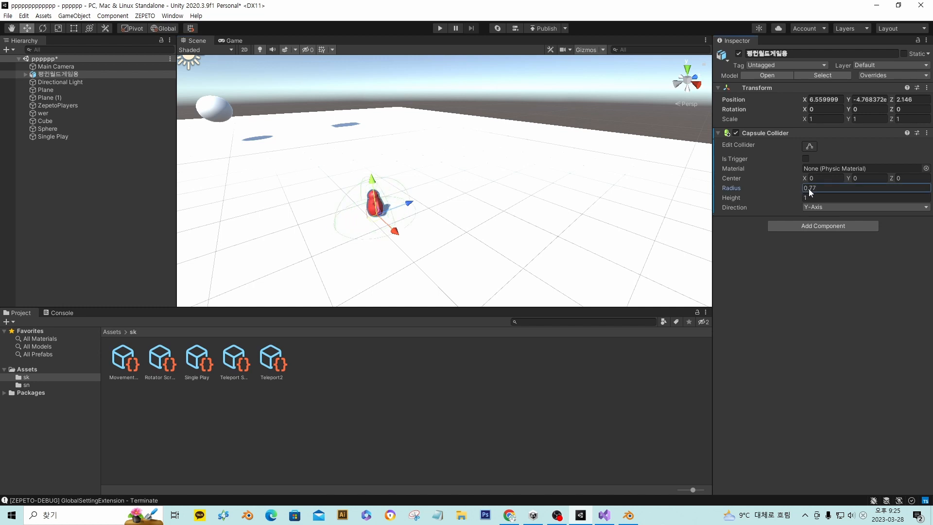
pyautogui.moveTo(809, 189); pyautogui.dragTo(833, 197)
pyautogui.click(819, 198)
# Step: Start the game and steer the avatar against the penguin from several sides to test the resized collider
pyautogui.click(441, 29)
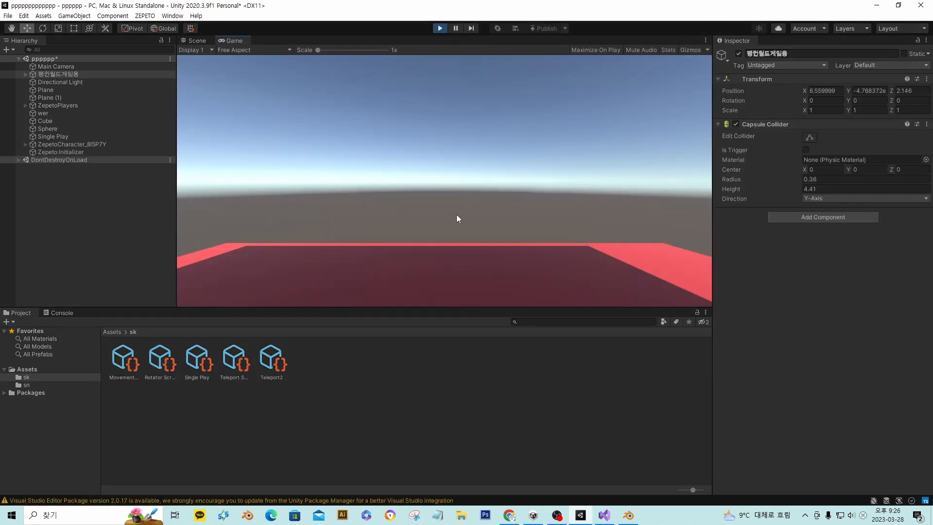
pyautogui.moveTo(516, 224); pyautogui.dragTo(487, 218)
pyautogui.press('w')
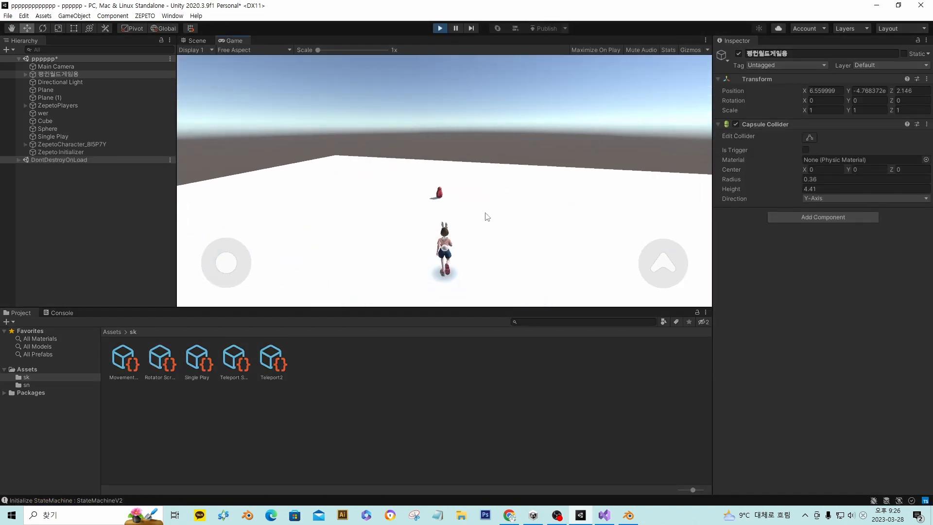
pyautogui.press('a')
pyautogui.press('s')
pyautogui.press('d')
pyautogui.press('a')
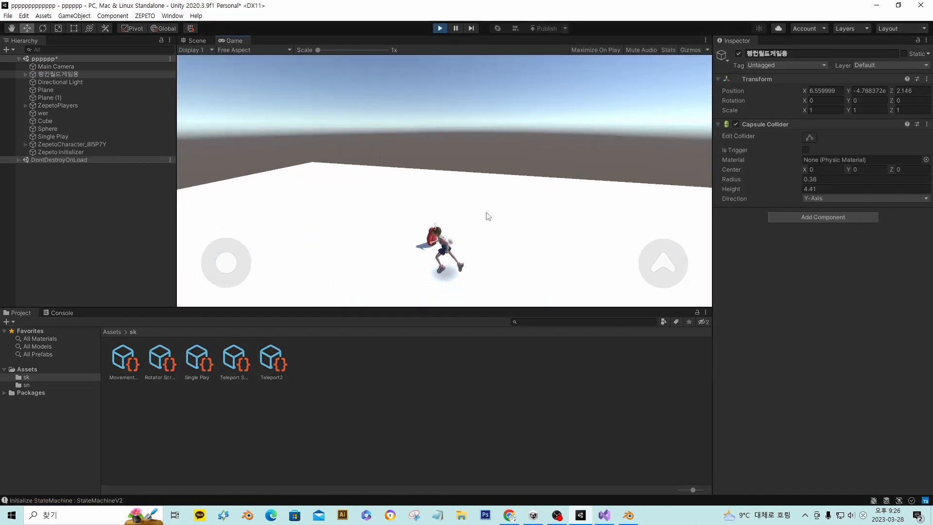
pyautogui.press('d')
pyautogui.press('w')
pyautogui.press('a')
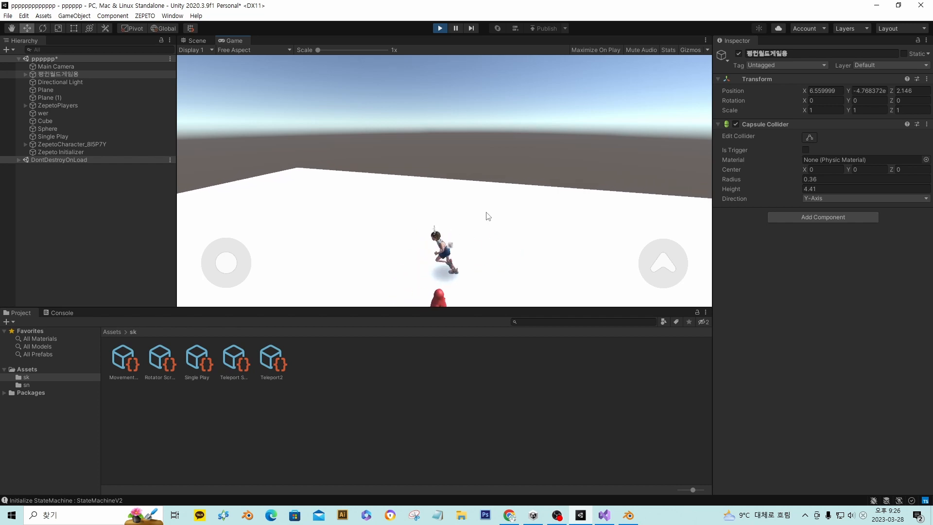
pyautogui.press('s')
pyautogui.press('d')
pyautogui.press('w')
pyautogui.press('a')
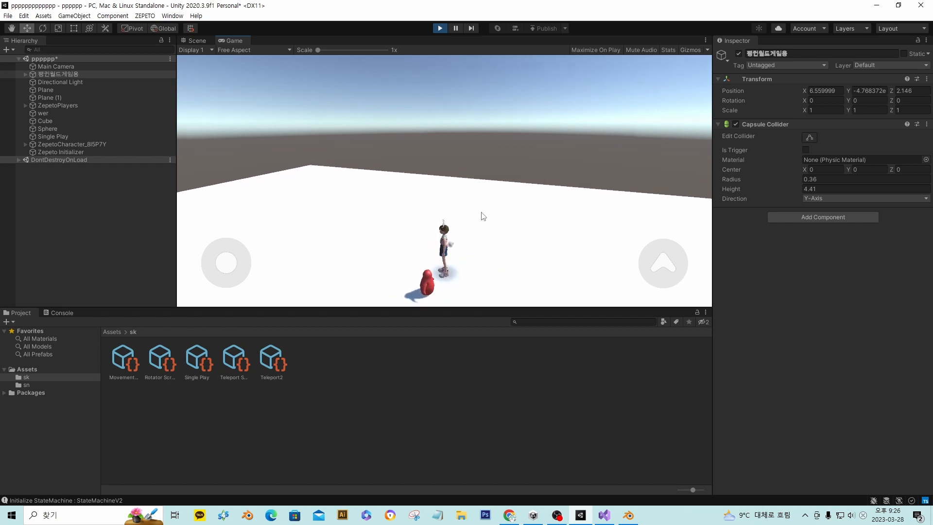
pyautogui.moveTo(480, 214); pyautogui.dragTo(400, 191)
pyautogui.press('a')
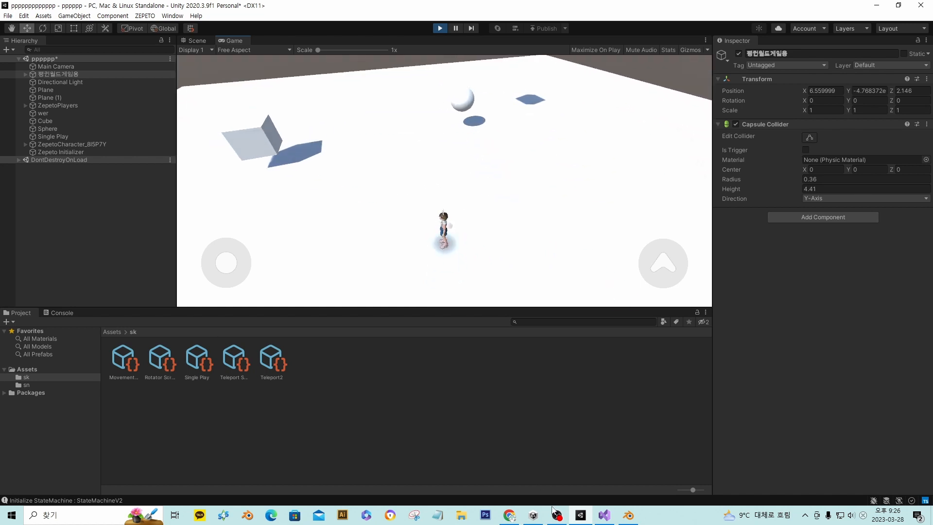
pyautogui.moveTo(497, 220); pyautogui.dragTo(483, 206)
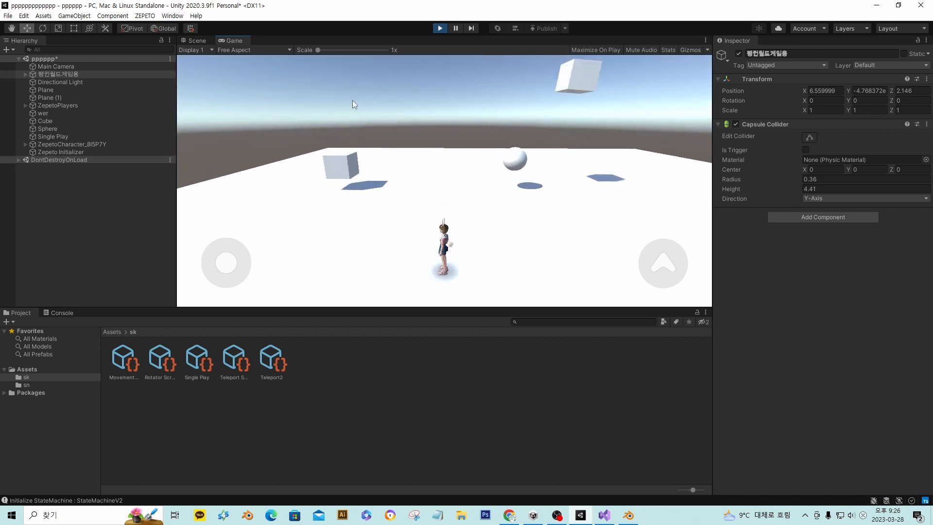
# Step: Inspect the Single Play object's script component and exit play mode
pyautogui.click(49, 137)
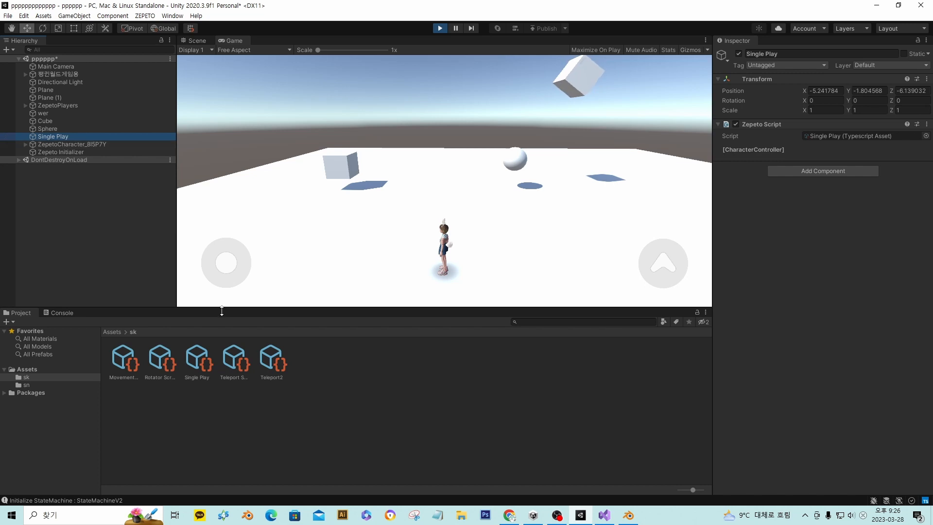
pyautogui.click(565, 26)
pyautogui.click(445, 30)
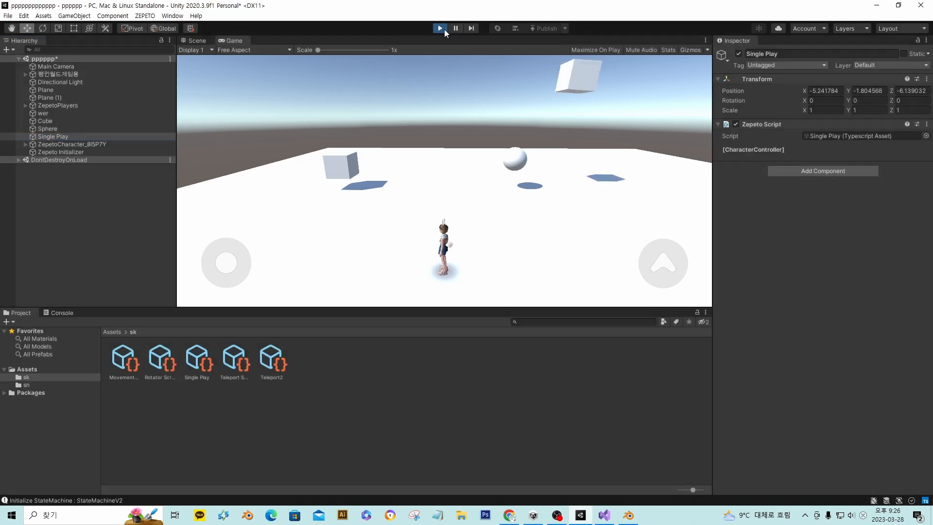
pyautogui.click(445, 30)
# Step: Open the ZEPETO World settings, review the world ID and room options, and close them
pyautogui.click(564, 30)
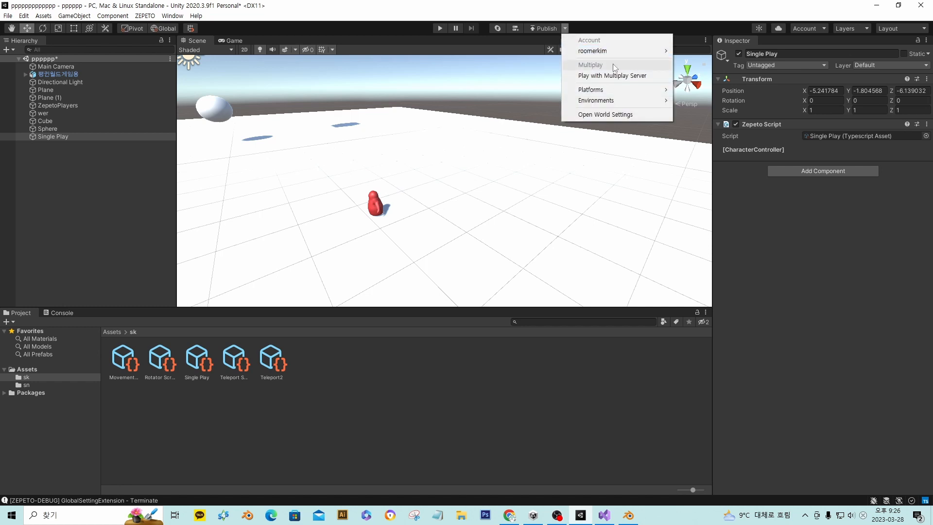
pyautogui.click(614, 116)
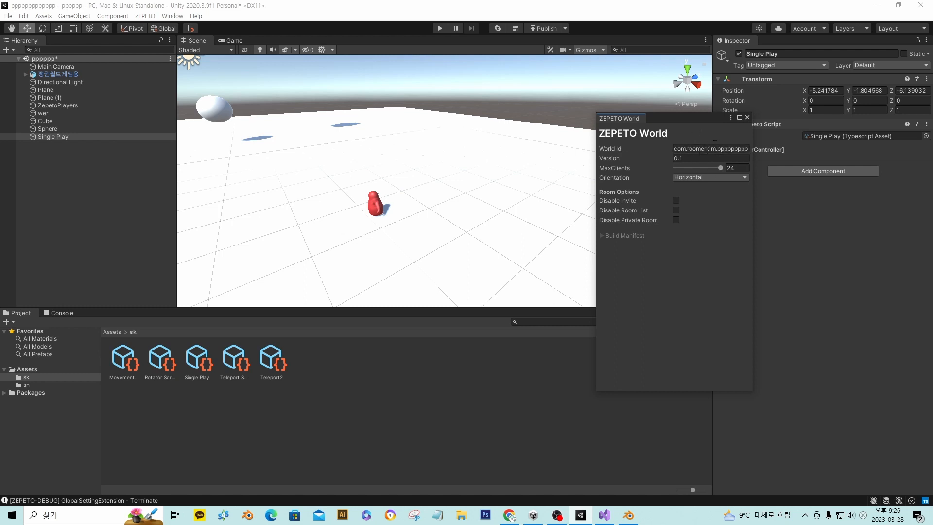
pyautogui.click(749, 117)
pyautogui.moveTo(427, 153); pyautogui.dragTo(507, 175)
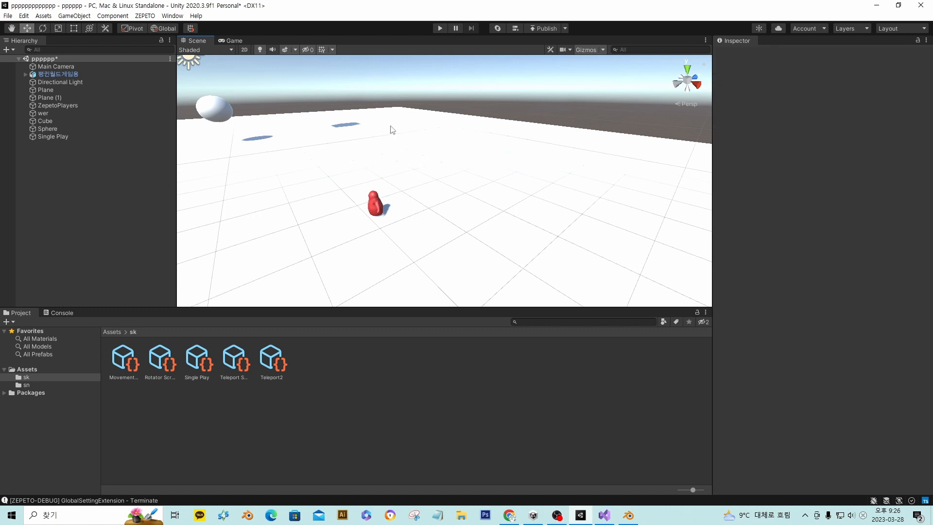
pyautogui.moveTo(479, 100); pyautogui.dragTo(496, 72, button='right')
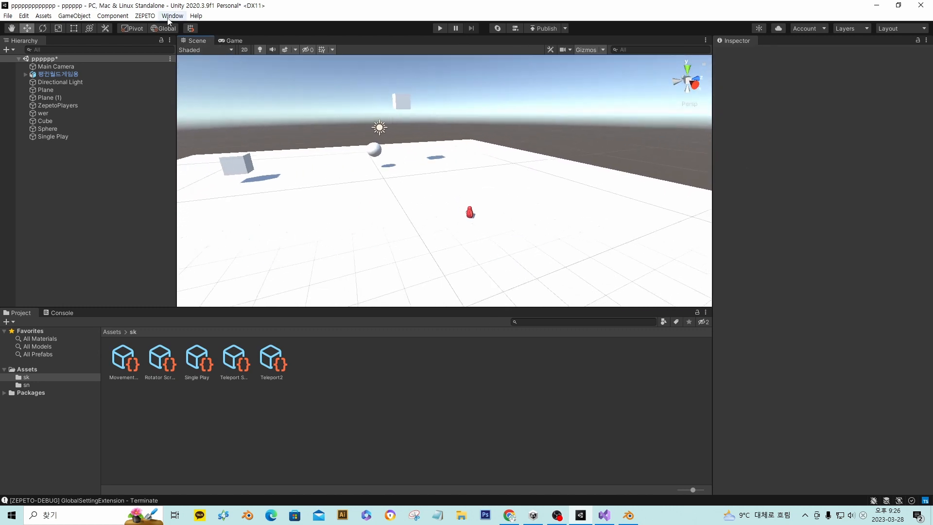
# Step: Open the Package Manager and list the packages available from My Registries
pyautogui.moveTo(462, 142); pyautogui.dragTo(389, 143, button='right')
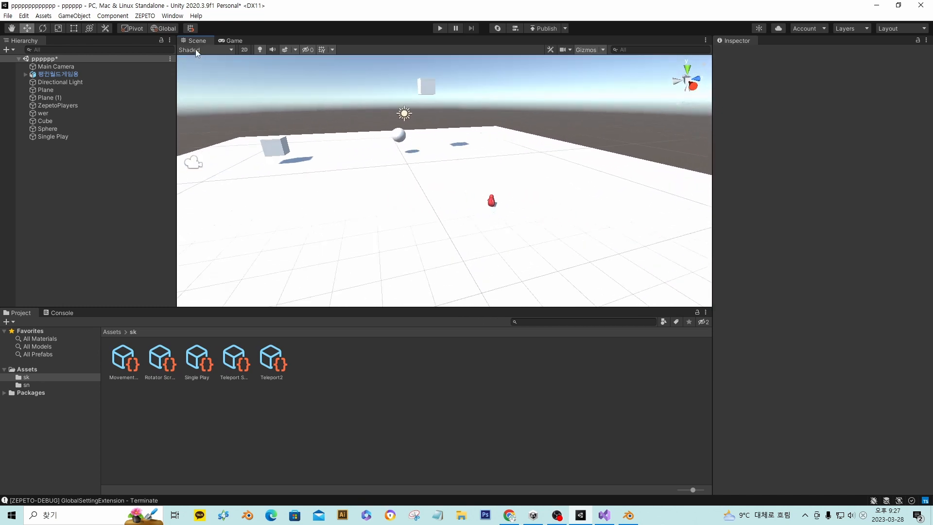
pyautogui.click(173, 19)
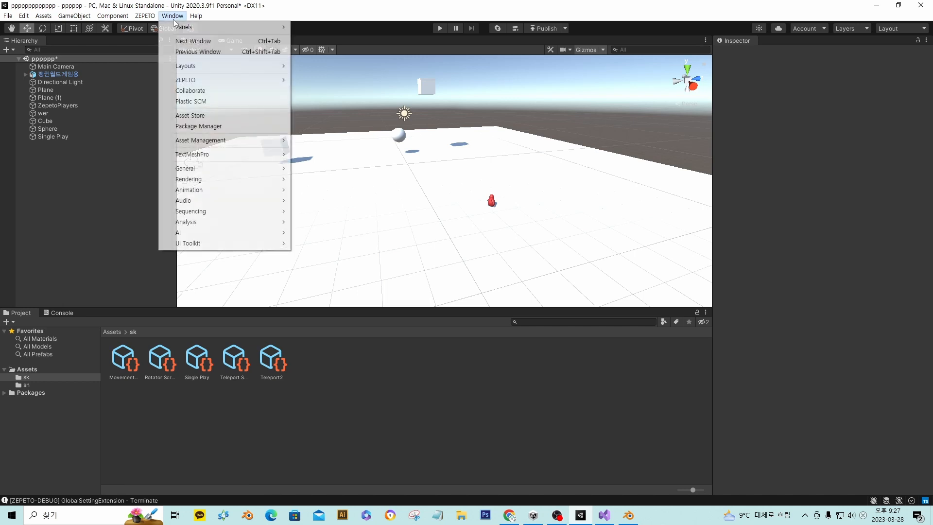
pyautogui.click(198, 126)
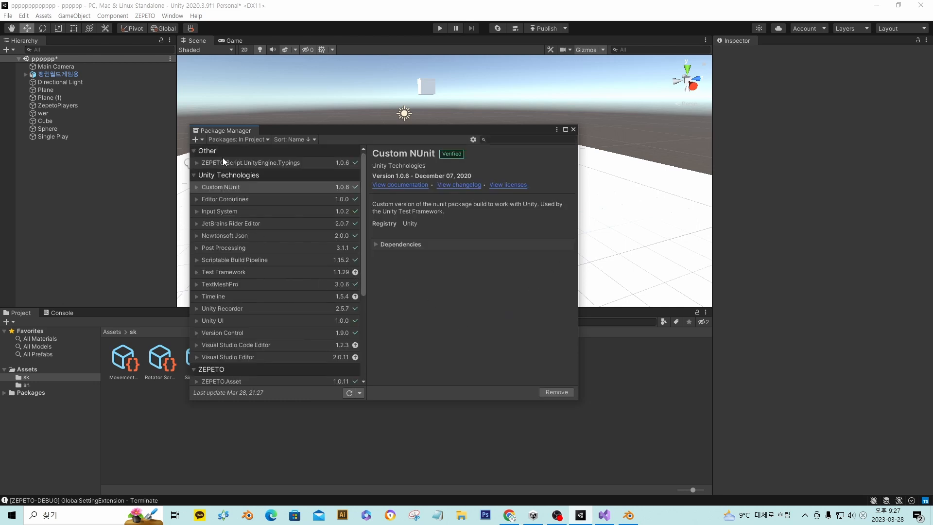
pyautogui.click(234, 140)
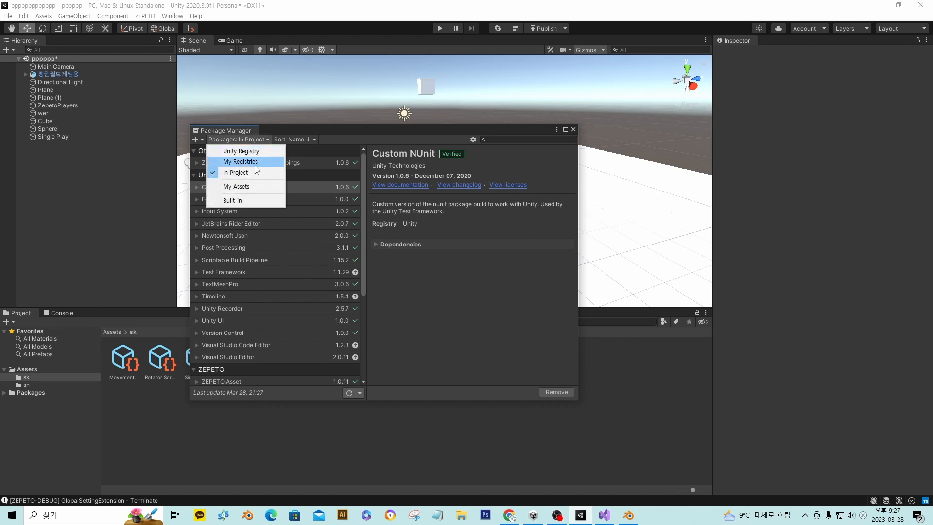
pyautogui.click(248, 162)
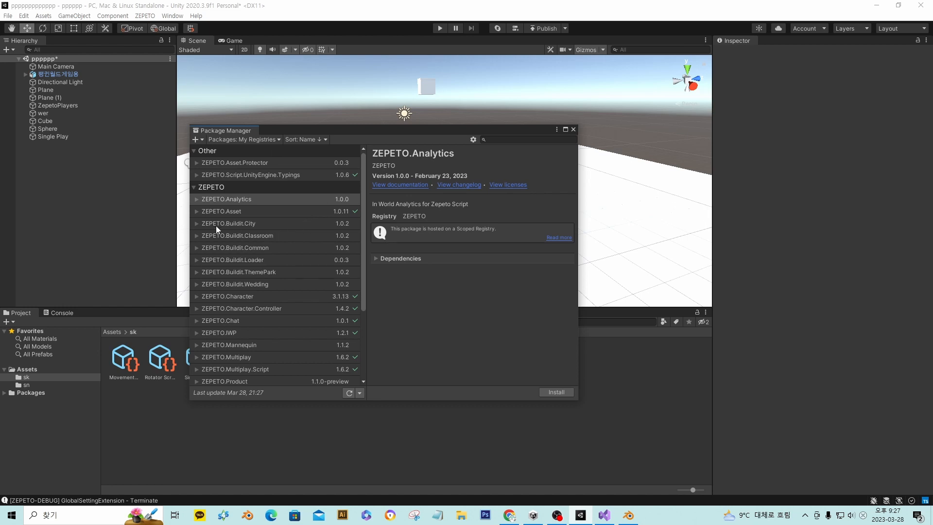
# Step: Examine the details of the ZEPETO.Buildit packages, including Common, Classroom, City, Wedding, ThemePark and Loader
pyautogui.click(258, 237)
pyautogui.click(263, 249)
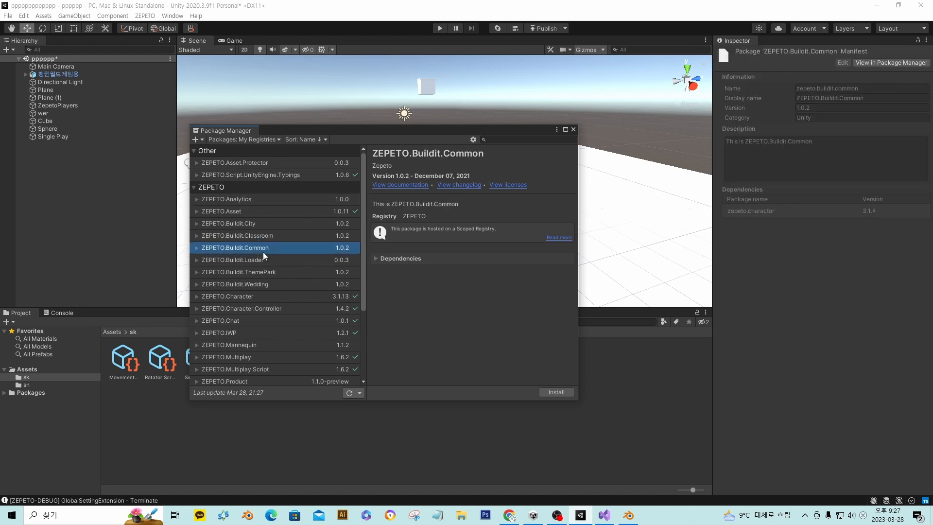
pyautogui.click(259, 272)
pyautogui.click(266, 212)
pyautogui.click(269, 235)
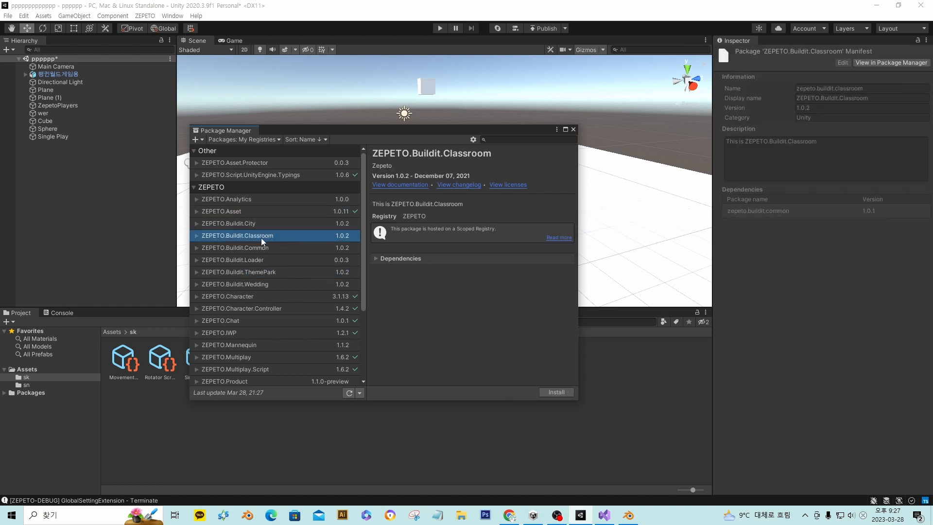
pyautogui.click(260, 226)
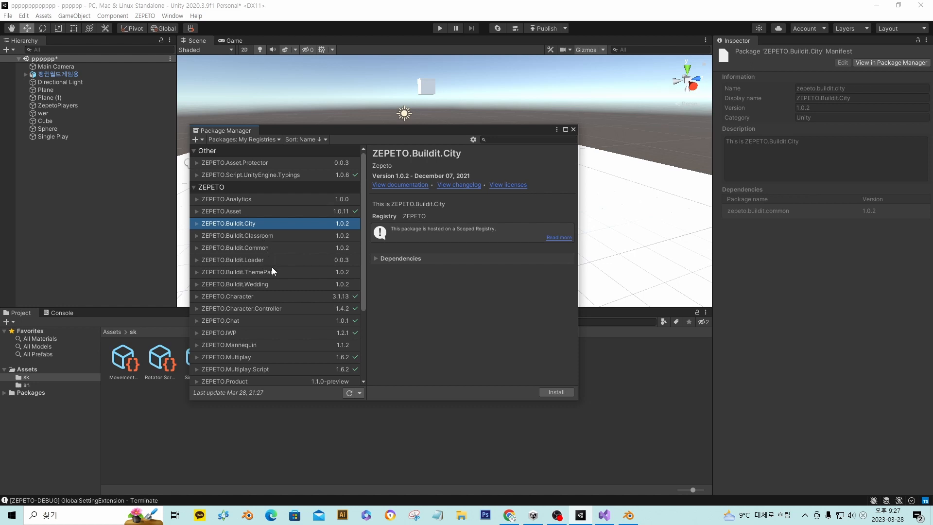
pyautogui.click(272, 283)
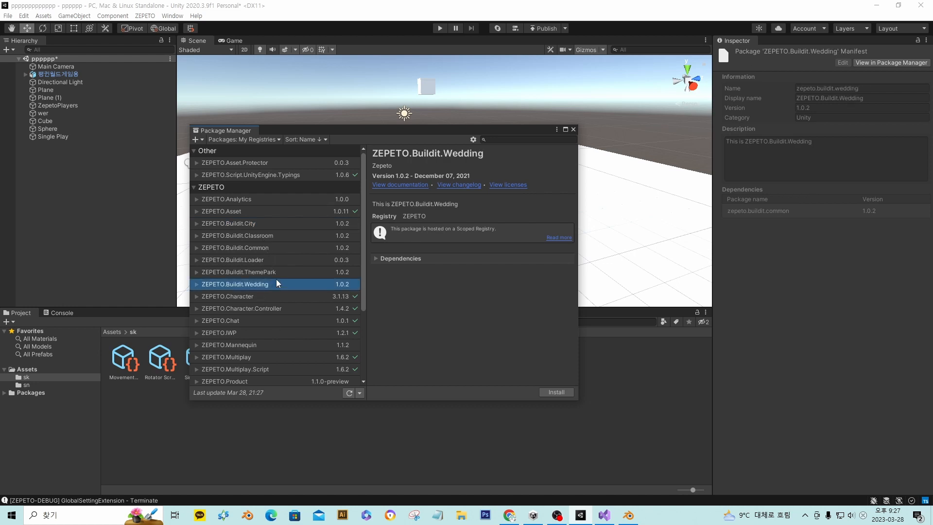
pyautogui.click(295, 272)
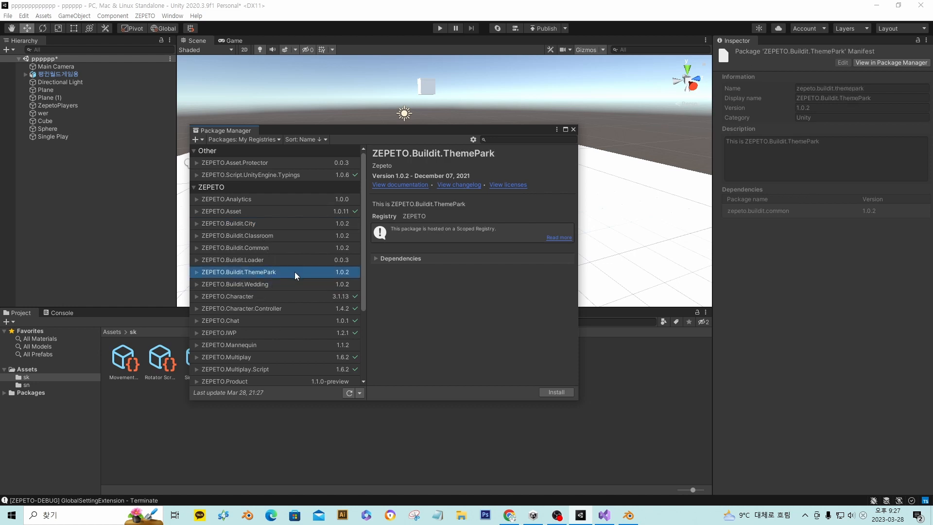
pyautogui.click(258, 260)
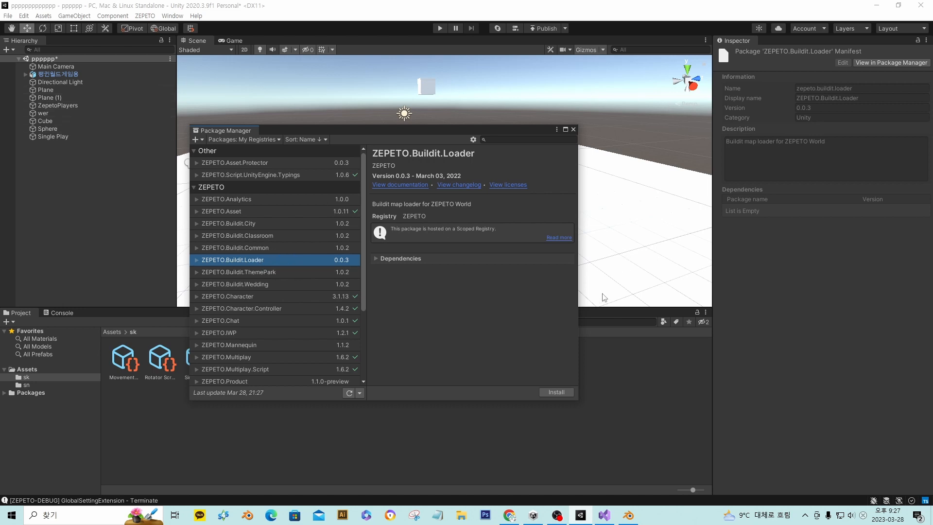
# Step: Install the ZEPETO.Buildit.ThemePark package and close the Package Manager
pyautogui.click(262, 273)
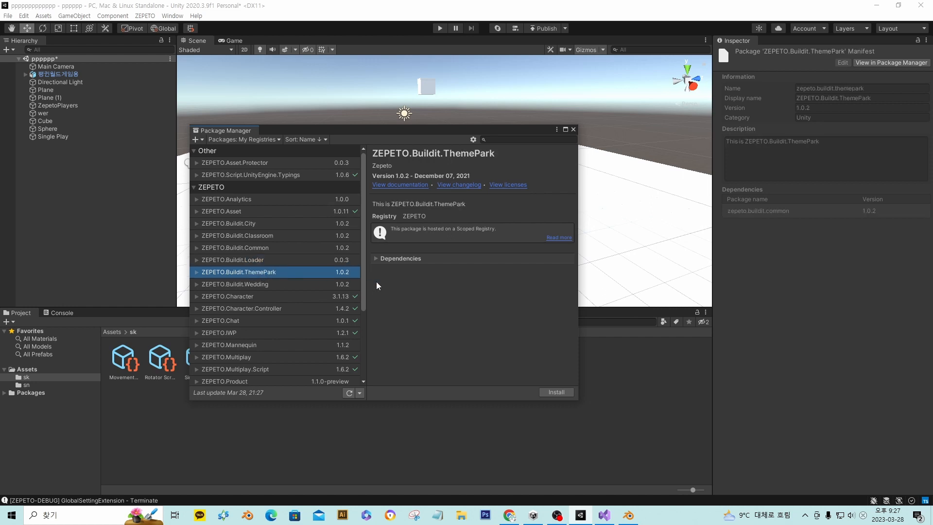
pyautogui.click(559, 392)
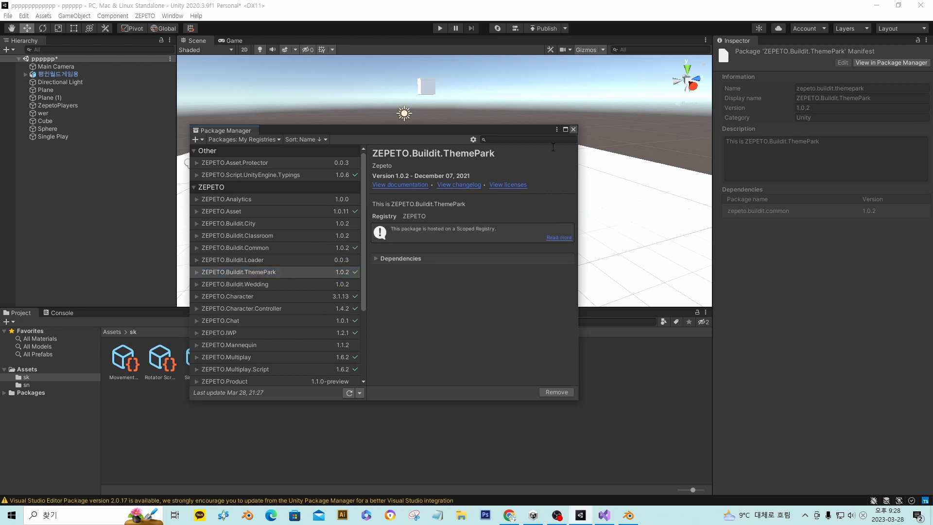
pyautogui.click(573, 130)
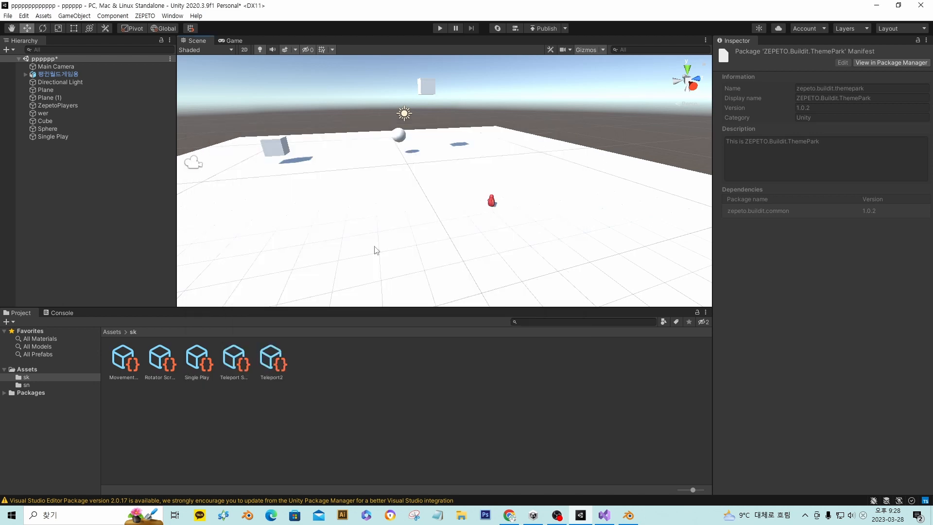
# Step: Open the ZEPETO.Buildit.ThemePark folder among the project's packages
pyautogui.click(31, 393)
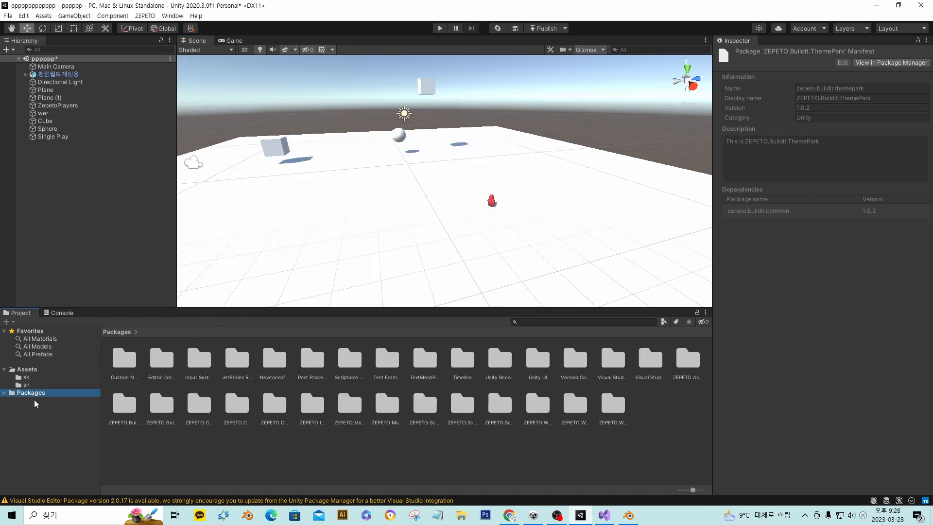
pyautogui.click(5, 393)
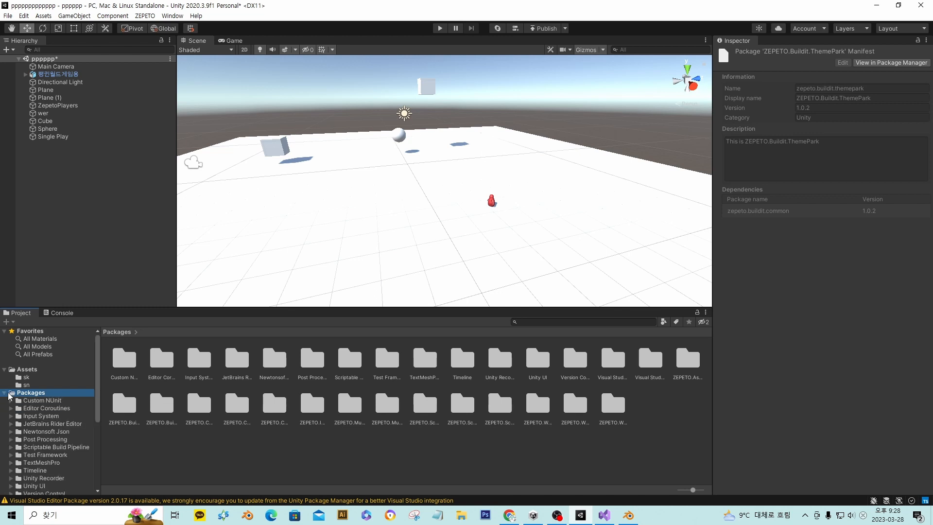
pyautogui.scroll(-6, 62, 404)
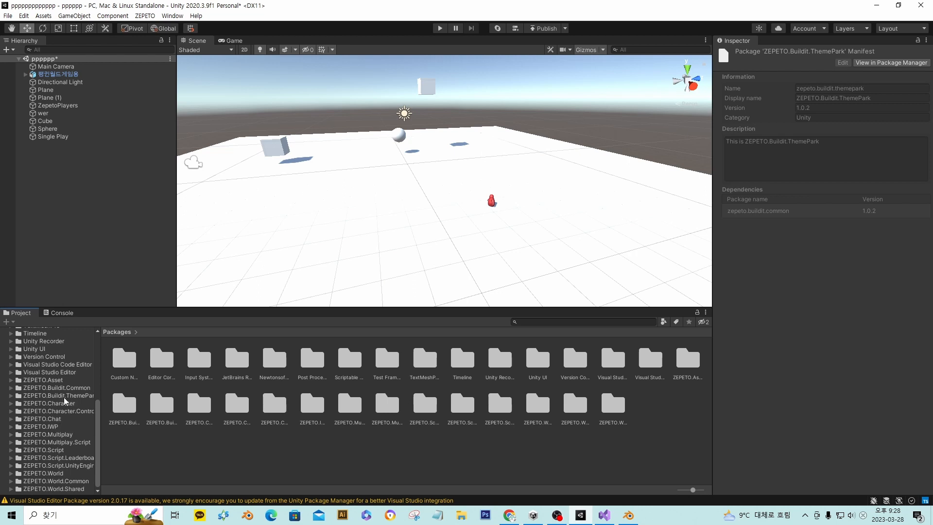
pyautogui.click(65, 396)
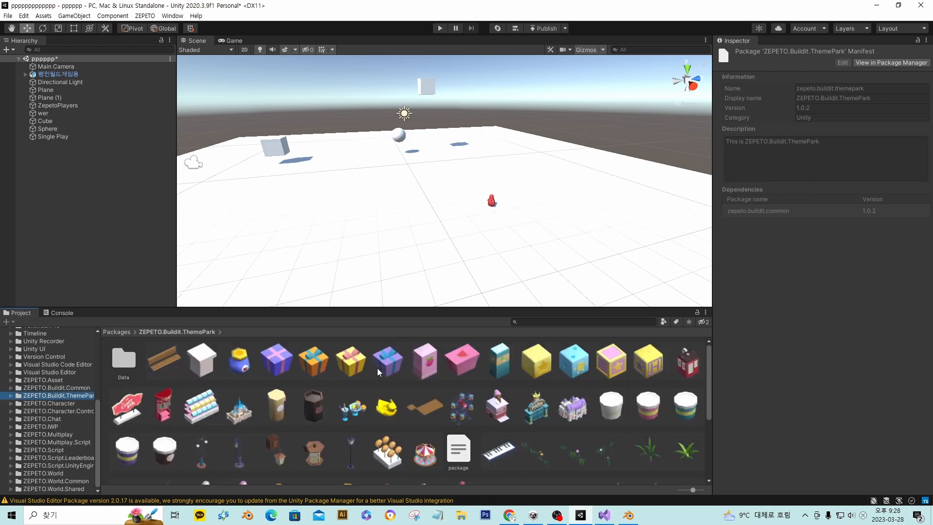
# Step: Place the purple Box 4 gift prefab on the floor plane and enlarge it to about 3.25 in Y and 2.59 in Z
pyautogui.moveTo(388, 371); pyautogui.dragTo(396, 221)
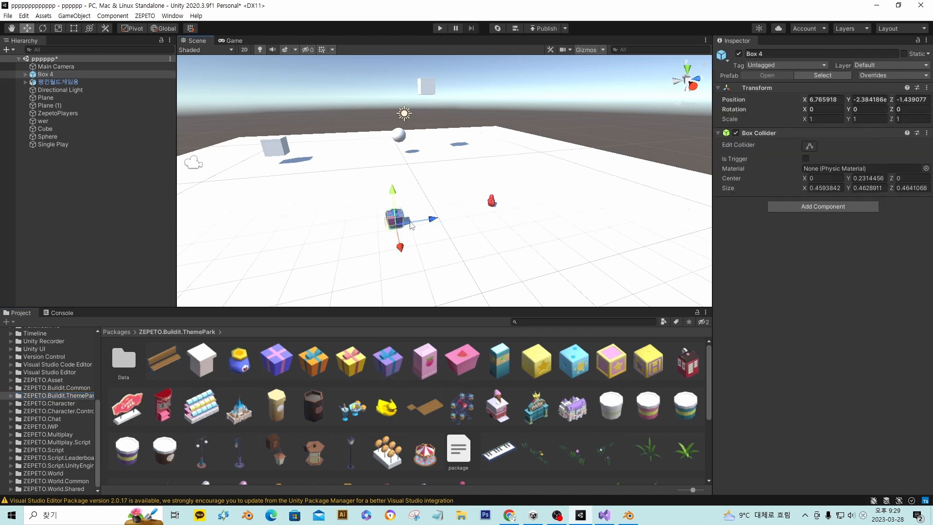
pyautogui.press('e')
pyautogui.press('r')
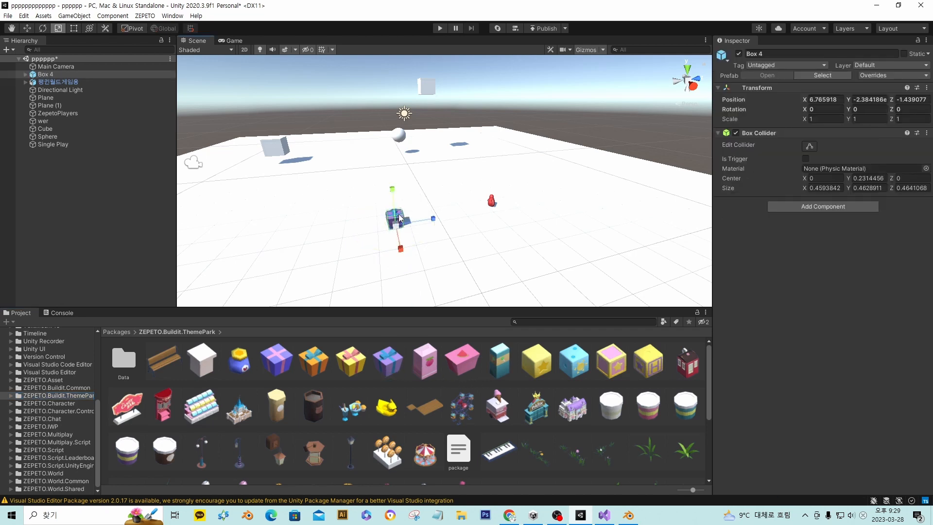
pyautogui.moveTo(396, 194); pyautogui.dragTo(395, 161)
pyautogui.moveTo(433, 219); pyautogui.dragTo(399, 265)
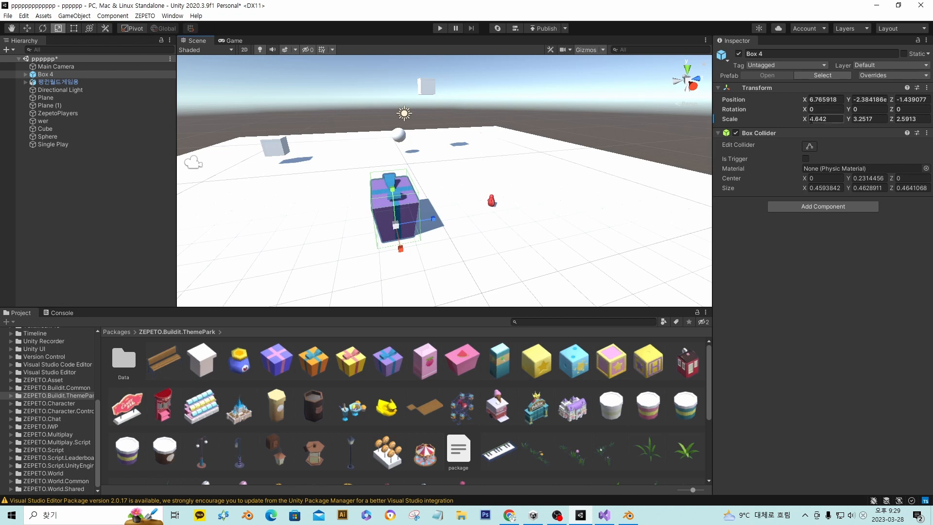
# Step: Stretch the gift box to an X scale of 8.08
pyautogui.click(806, 119)
pyautogui.write('4.97')
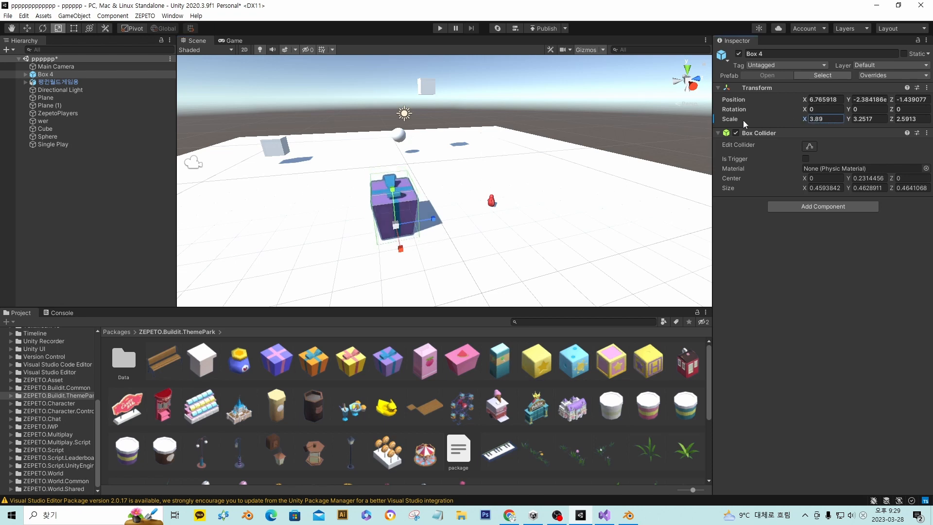
pyautogui.moveTo(827, 127); pyautogui.dragTo(866, 128)
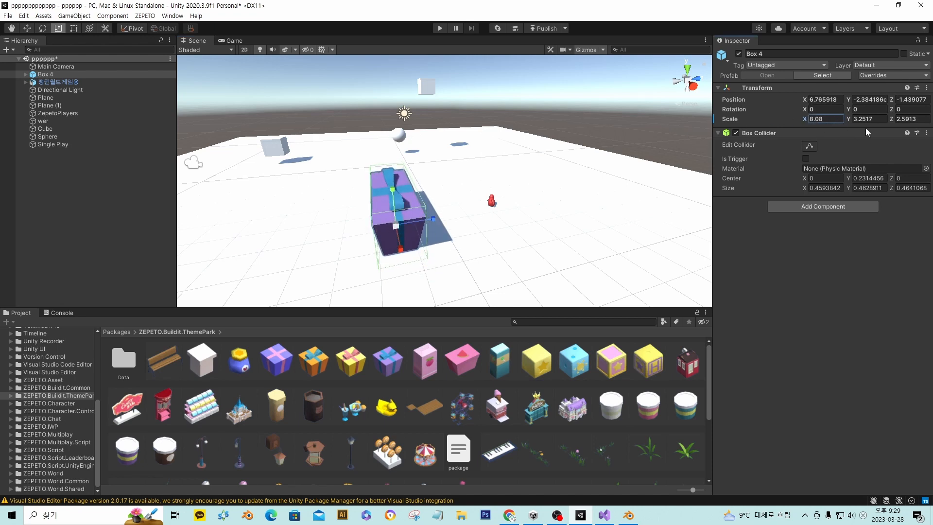
# Step: Adjust the X size of the gift box's Box Collider
pyautogui.click(811, 189)
pyautogui.doubleClick(811, 189)
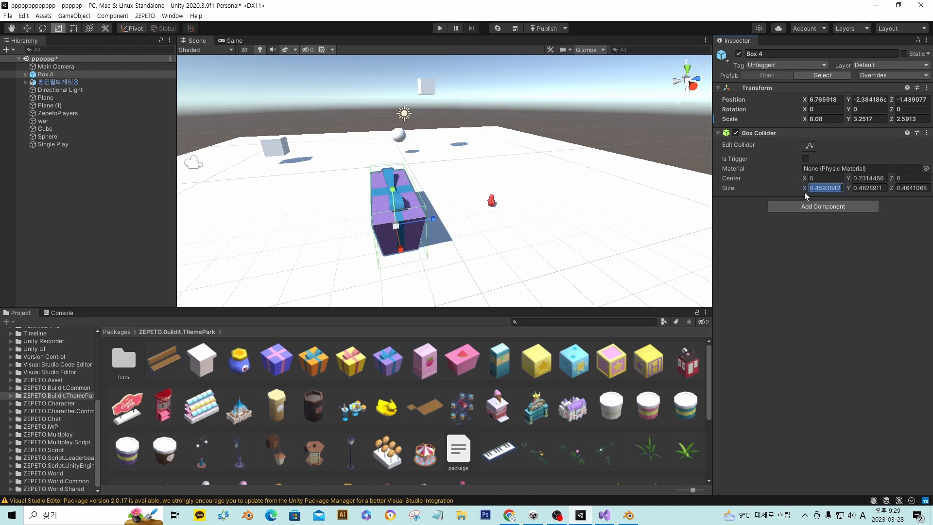
pyautogui.write('2.05')
pyautogui.moveTo(816, 186)
pyautogui.mouseDown()
pyautogui.moveTo(807, 192)
pyautogui.moveTo(813, 197)
pyautogui.mouseUp()
# Step: Place the yellow Duck Tube prefab from the ThemePark package on the floor beside the penguin
pyautogui.moveTo(385, 409); pyautogui.dragTo(544, 213)
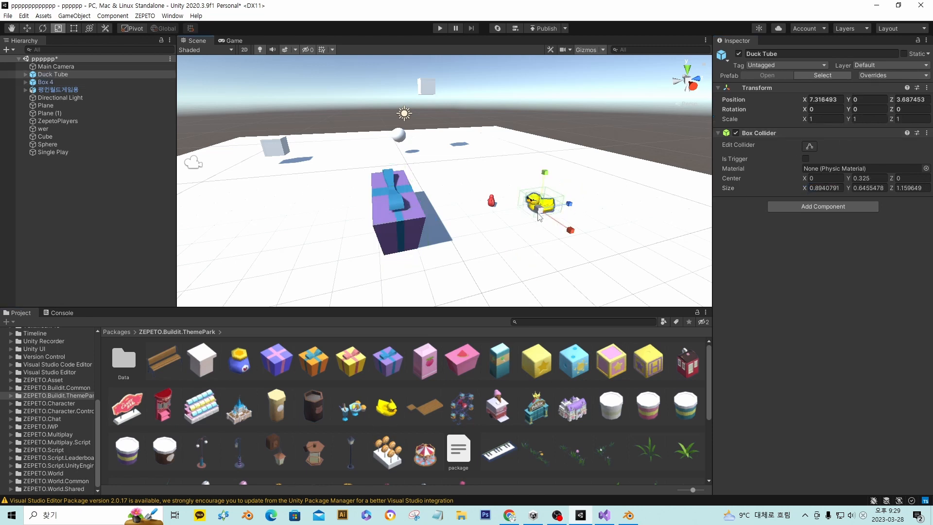
pyautogui.moveTo(542, 215)
pyautogui.mouseDown(button='right')
pyautogui.moveTo(698, 195)
pyautogui.moveTo(530, 205)
pyautogui.mouseUp(button='right')
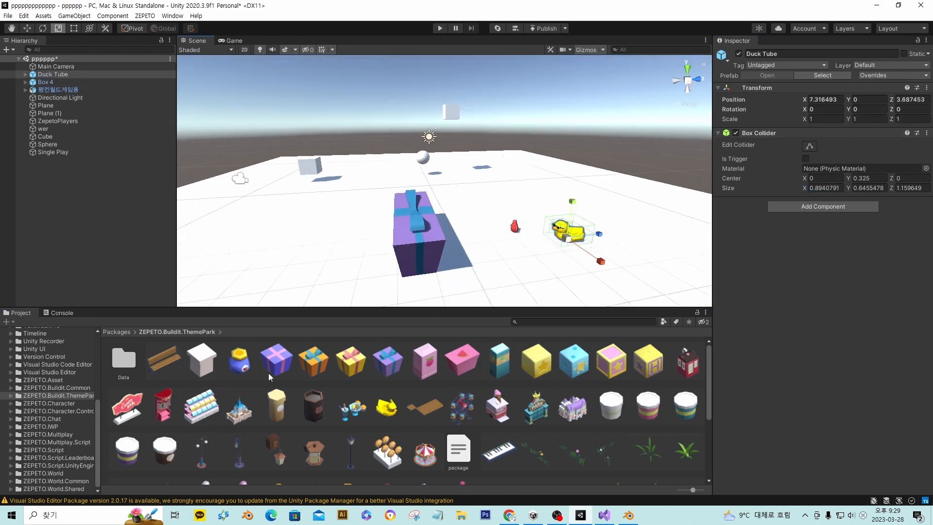
pyautogui.scroll(3, 86, 418)
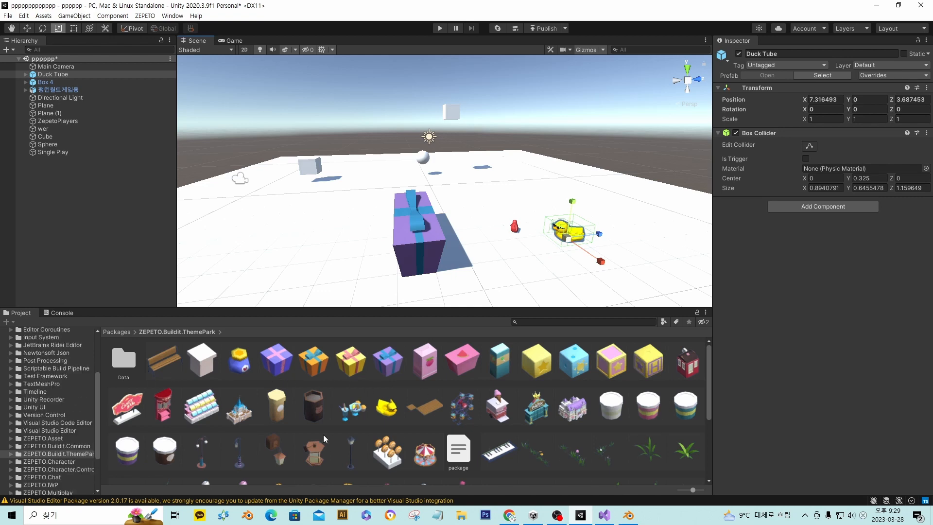
pyautogui.scroll(3, 69, 401)
pyautogui.scroll(1, 68, 398)
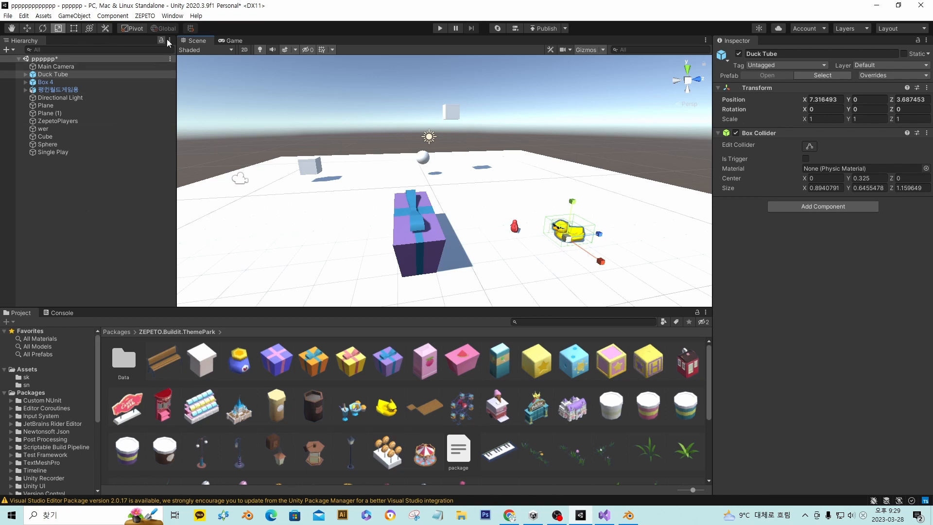
# Step: Reopen the Package Manager, dock it beside the Console, and list the packages under My Assets
pyautogui.click(173, 15)
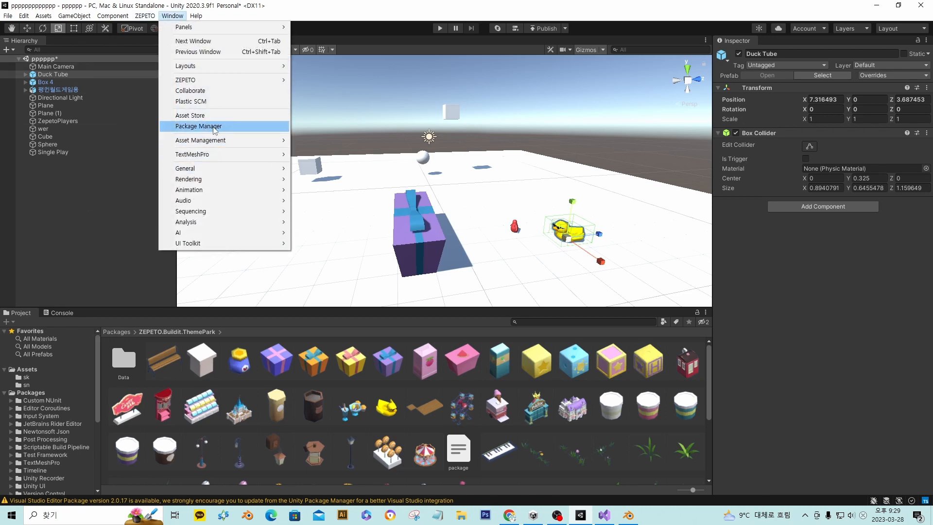
pyautogui.click(216, 126)
pyautogui.moveTo(232, 132); pyautogui.dragTo(103, 320)
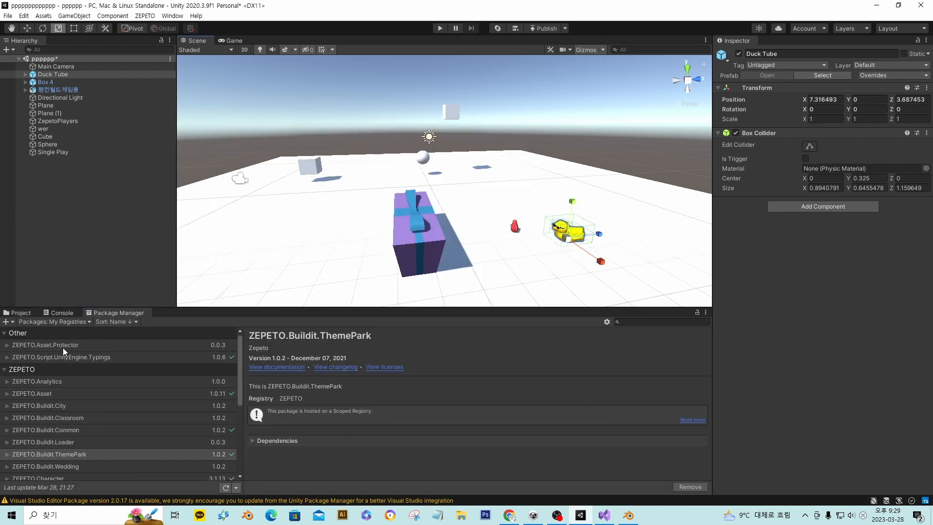
pyautogui.click(66, 321)
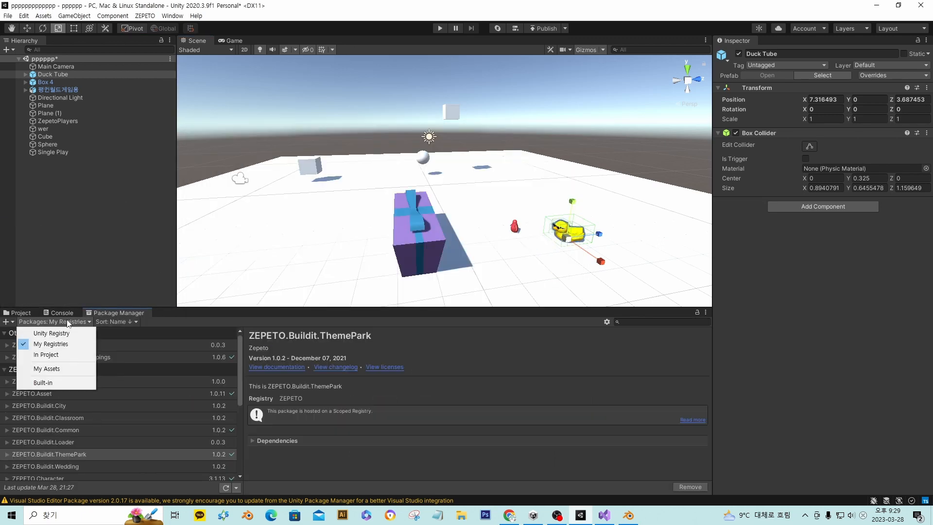
pyautogui.click(64, 370)
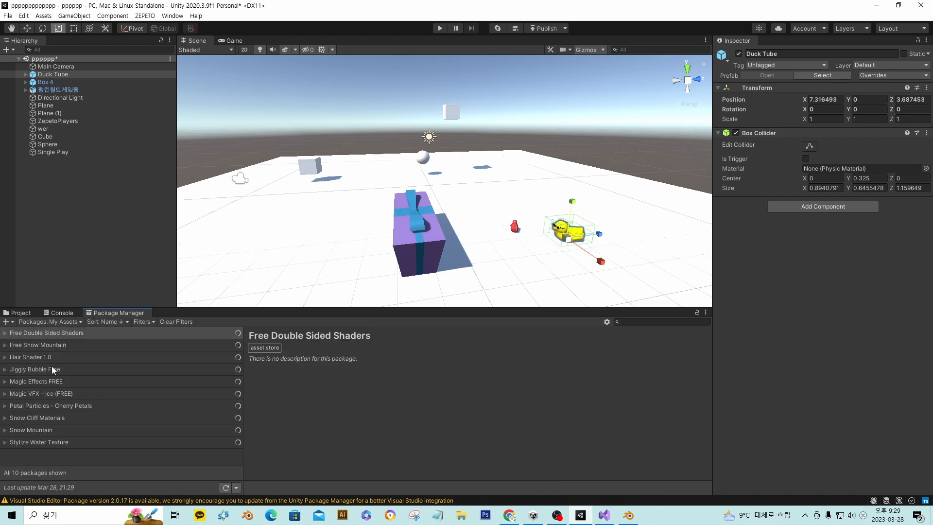
# Step: Examine the details of the Jiggly Bubble Free, Snow Cliff Materials and Stylize Water Texture packages
pyautogui.click(54, 370)
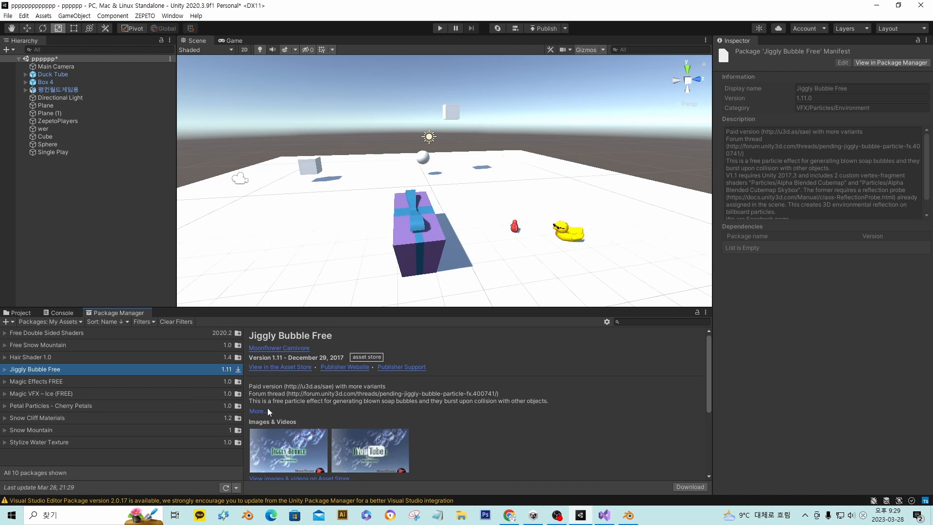
pyautogui.scroll(-3, 405, 424)
pyautogui.click(101, 417)
pyautogui.click(70, 441)
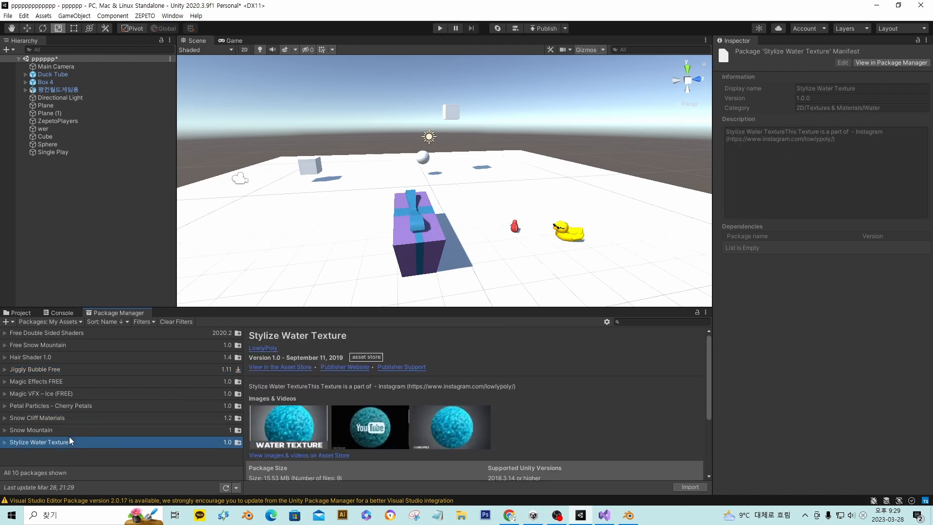
# Step: Open the Asset Store page in the editor and continue to the online store in the browser
pyautogui.click(177, 18)
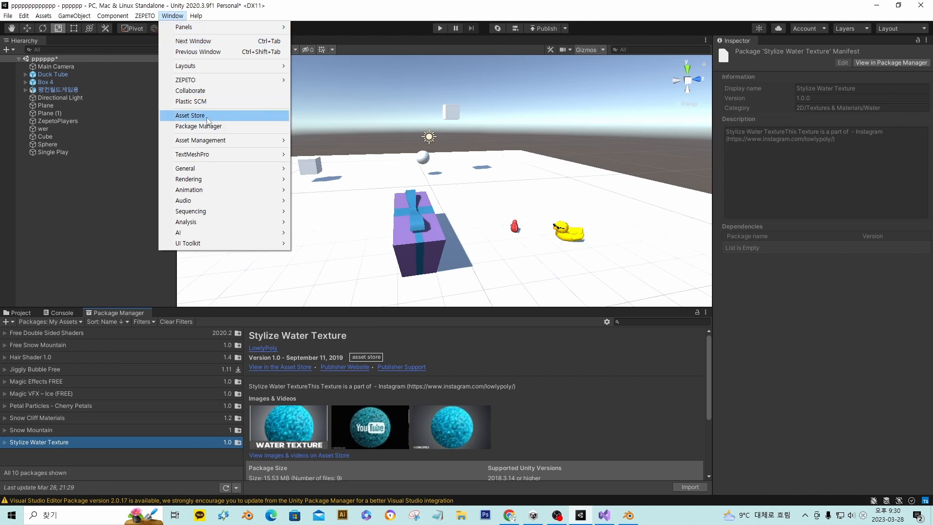
pyautogui.click(190, 115)
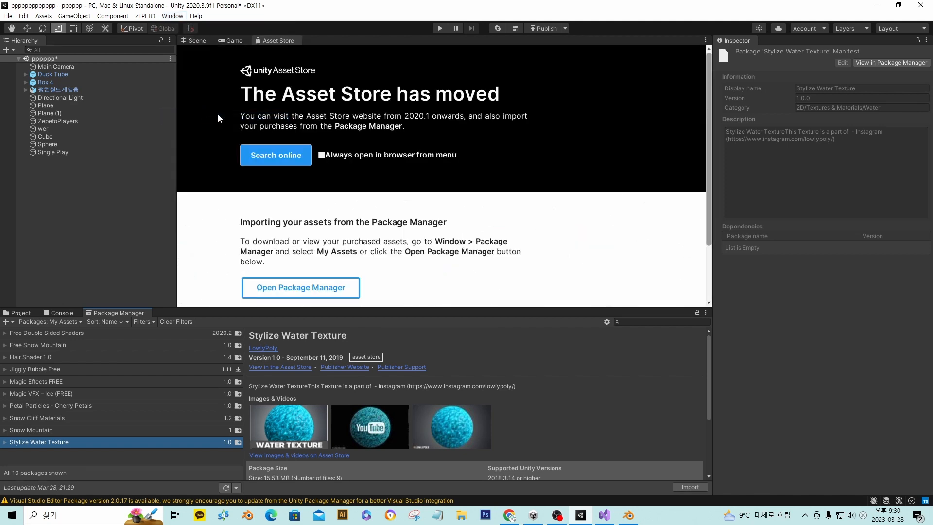
pyautogui.click(281, 158)
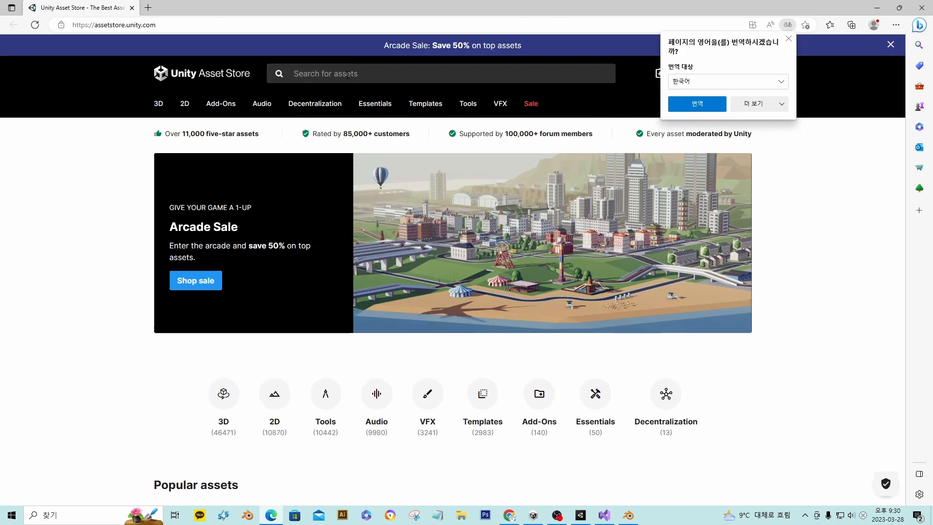
# Step: Search the Unity Asset Store for "ice" and look through the matching assets
pyautogui.click(348, 74)
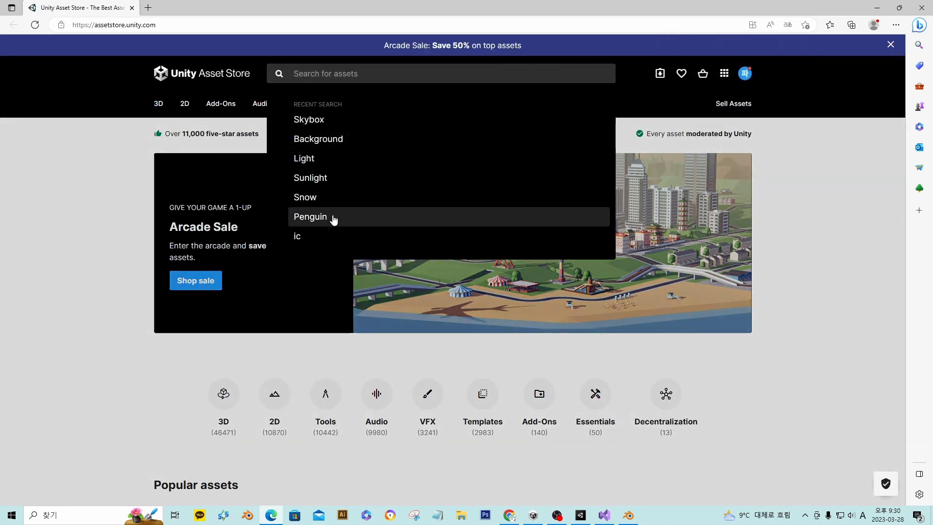
pyautogui.click(324, 239)
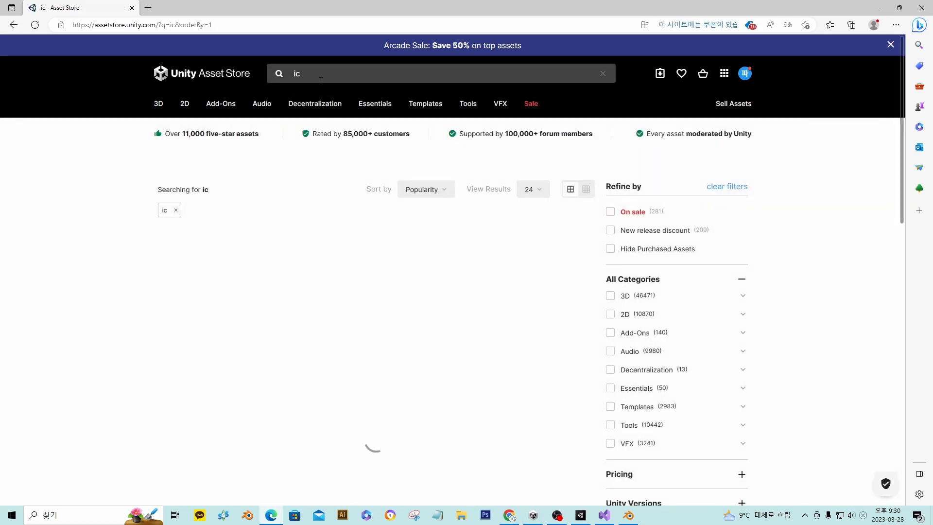
pyautogui.click(345, 78)
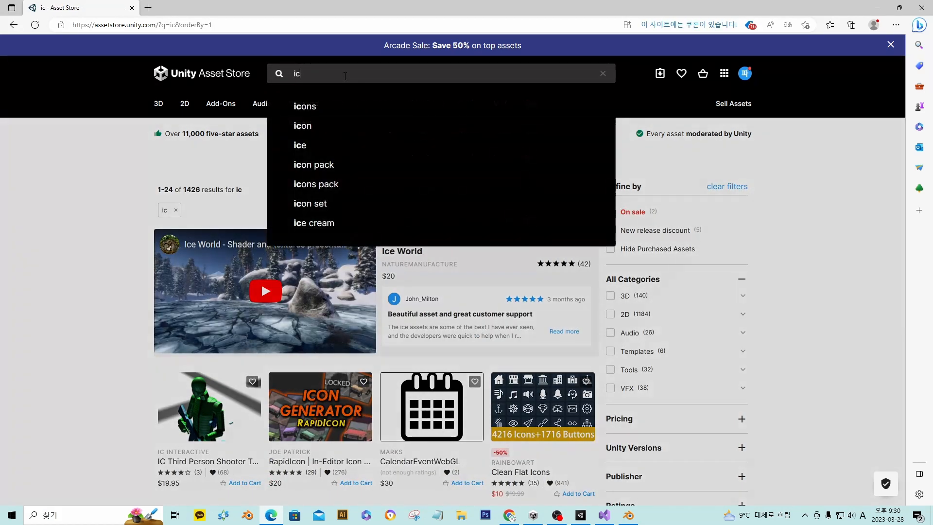
pyautogui.write('e')
pyautogui.press('Return')
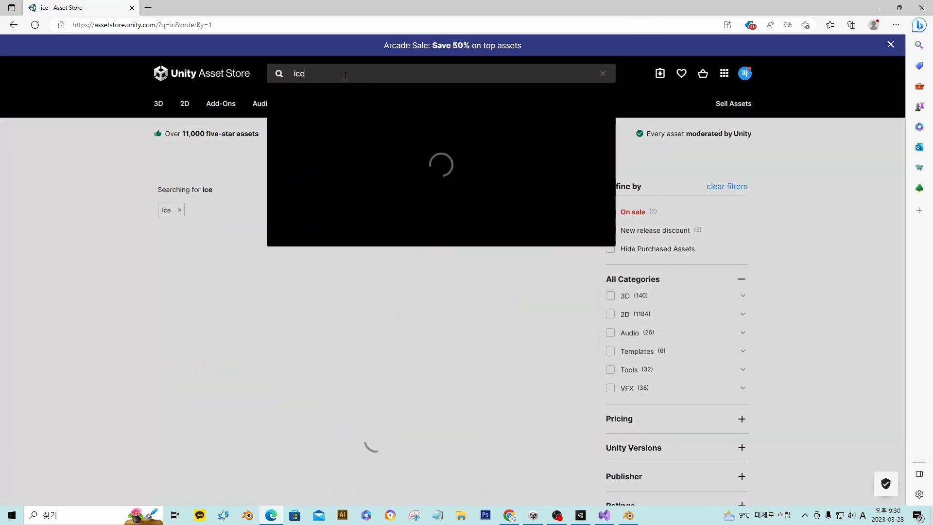
pyautogui.scroll(-3, 417, 273)
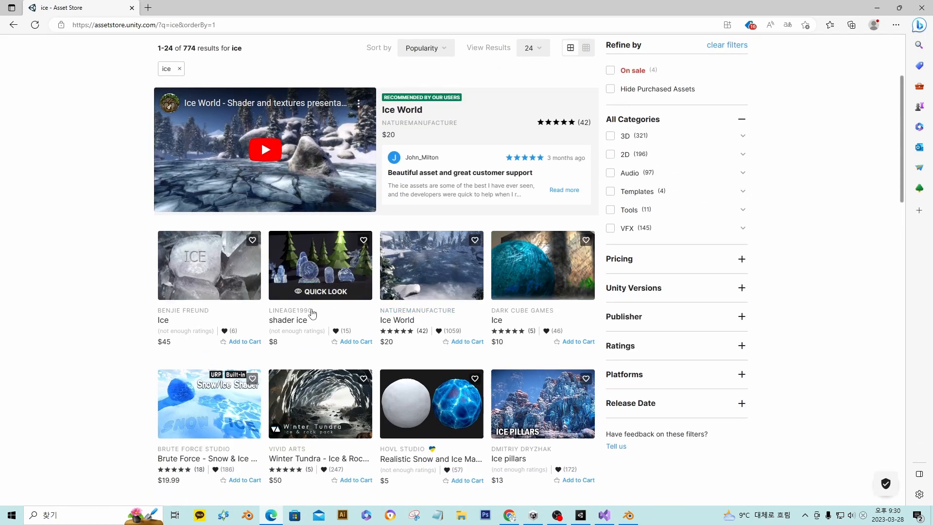
# Step: Sort the ice assets by Price (Low to High) and look over the free ones
pyautogui.click(422, 49)
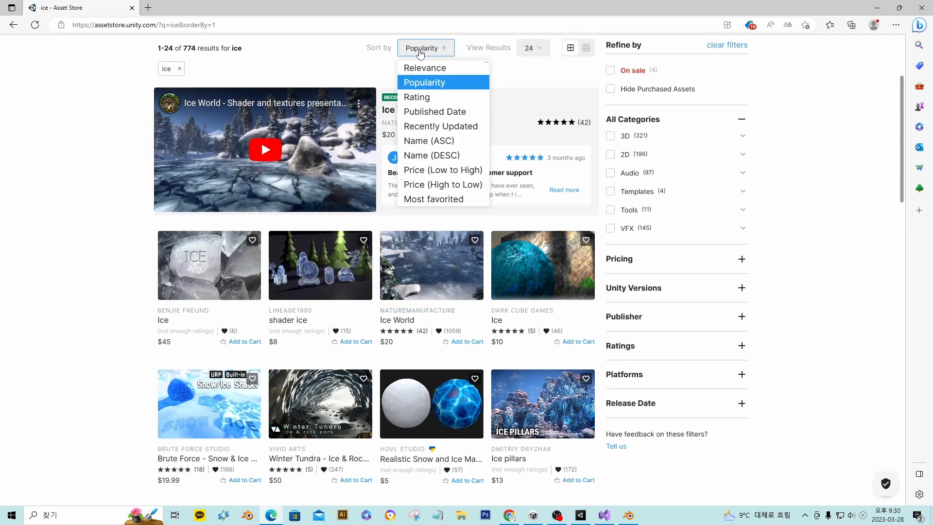
pyautogui.click(452, 171)
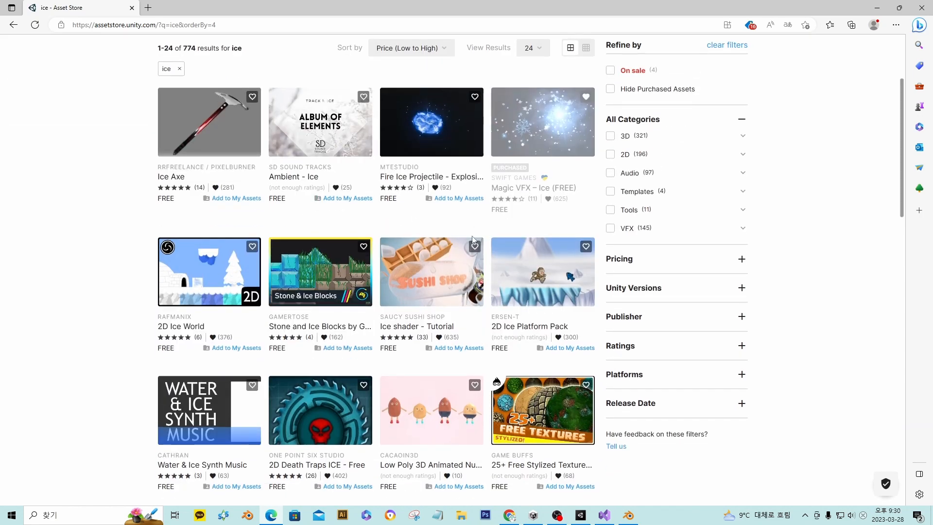
pyautogui.scroll(-3, 470, 246)
pyautogui.scroll(4, 469, 252)
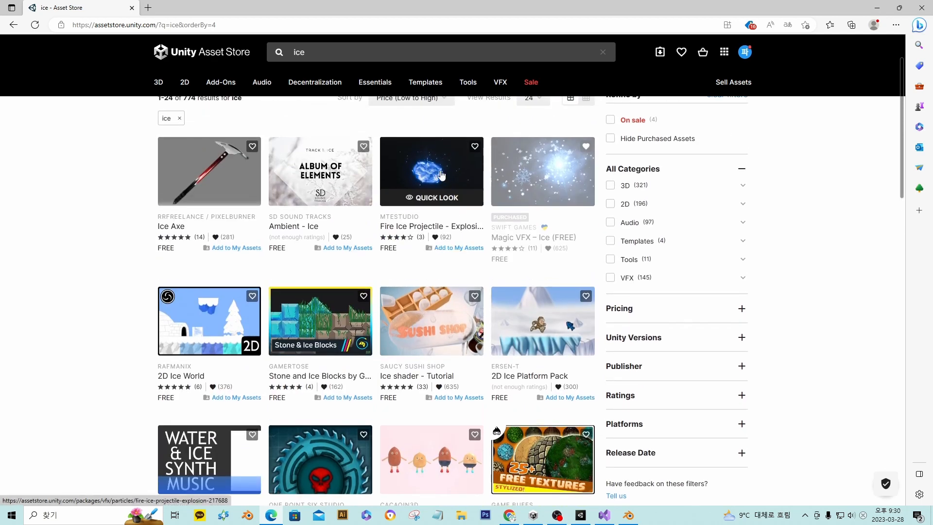
# Step: Add the free Fire Ice Projectile - Explosion asset to My Assets, accepting the terms, and open it in Unity
pyautogui.click(441, 174)
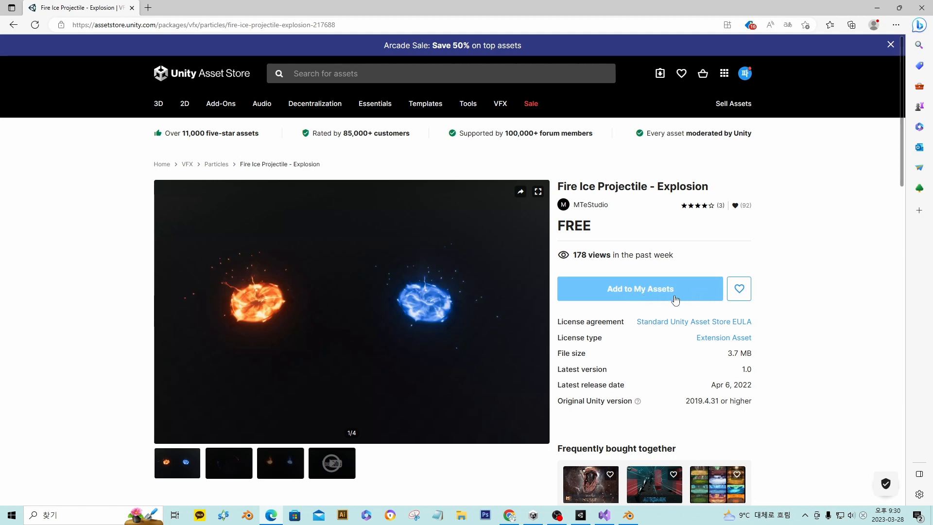
pyautogui.click(634, 292)
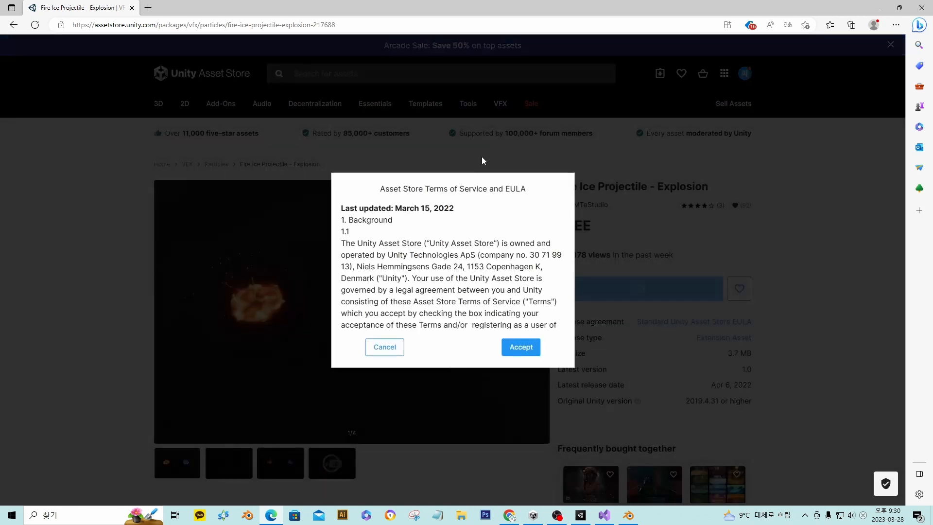
pyautogui.click(533, 351)
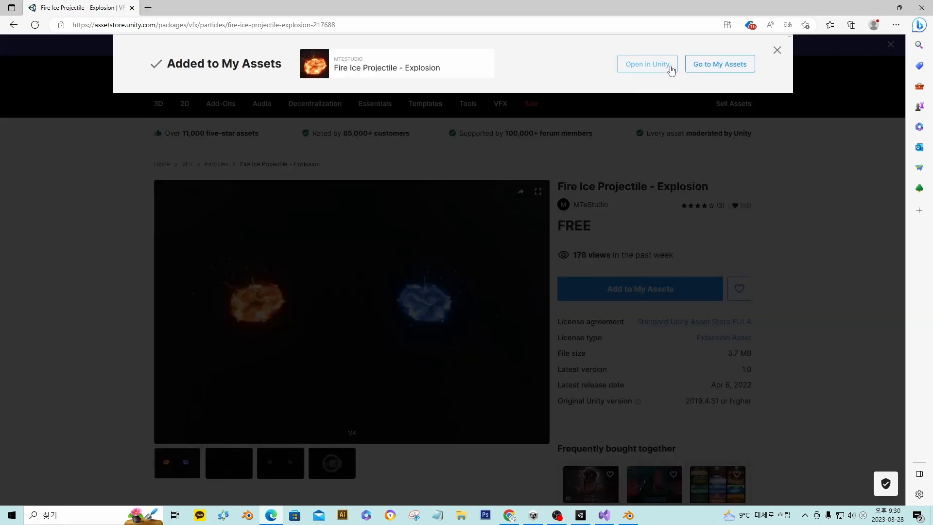
pyautogui.click(671, 70)
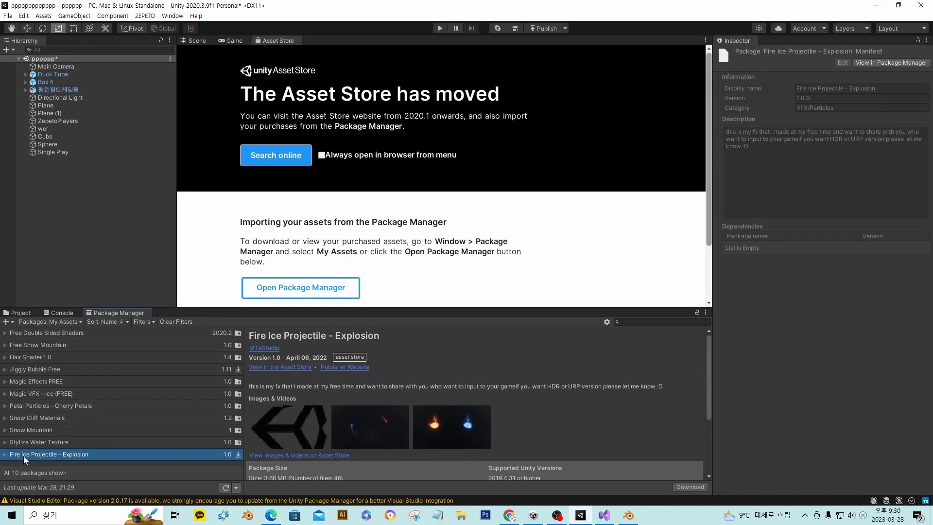
# Step: Download the Fire Ice Projectile - Explosion package and import all of its contents into the project
pyautogui.click(691, 487)
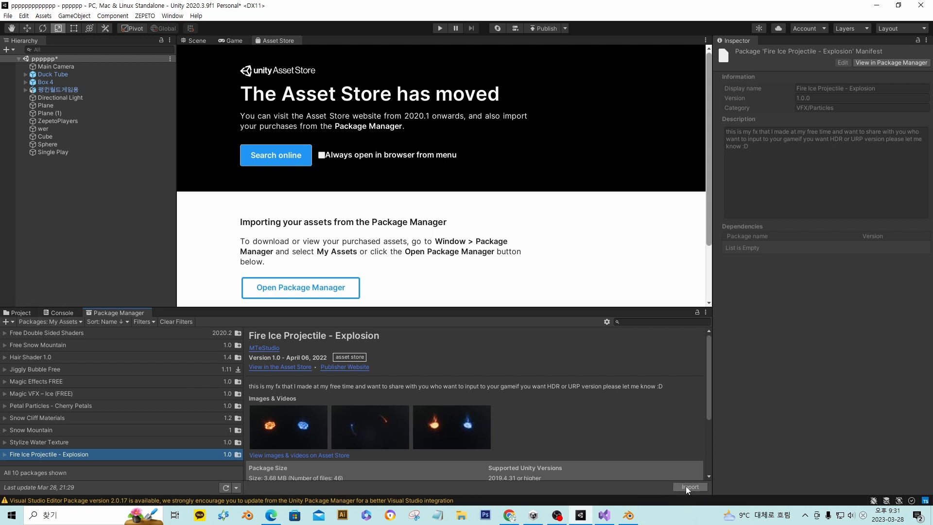
pyautogui.click(690, 486)
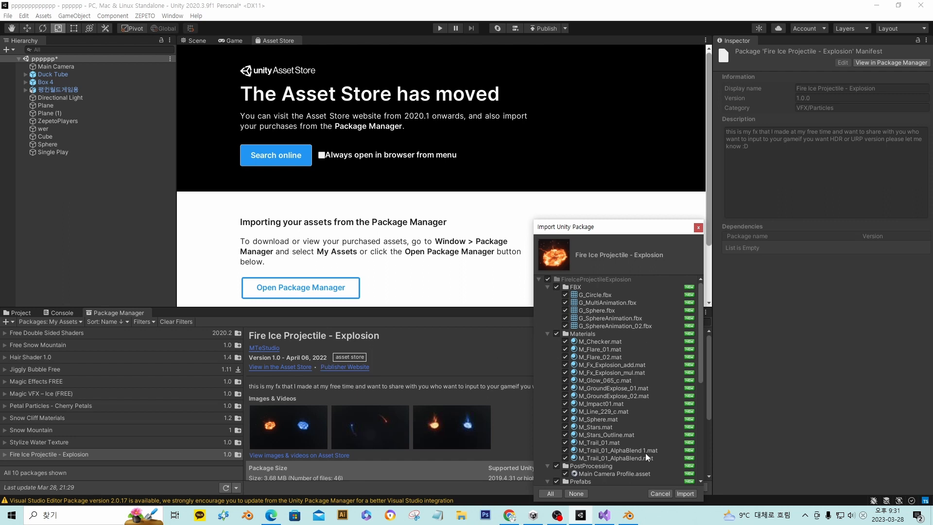
pyautogui.click(686, 493)
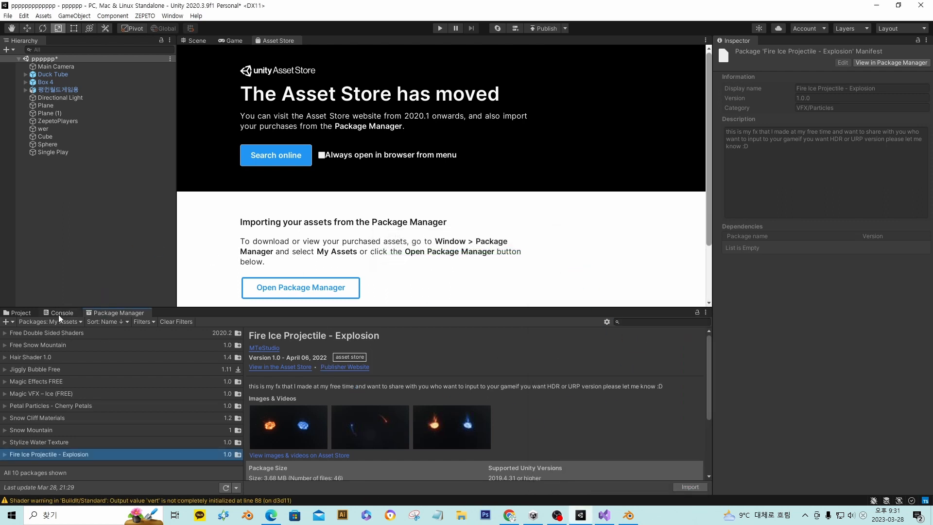
# Step: Examine the imported FireIceProjectileExplosion folder's contents, including its Textures, Shader and Materials subfolders
pyautogui.click(58, 313)
pyautogui.click(19, 313)
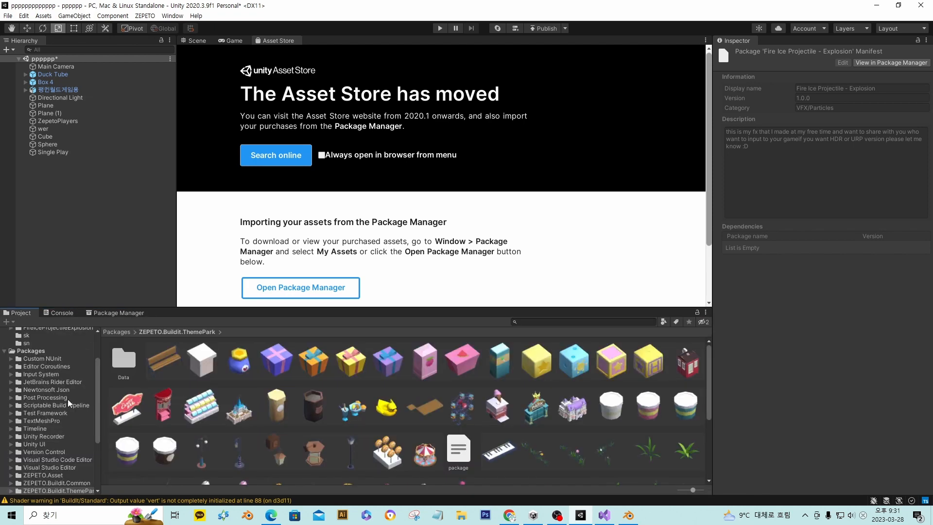
pyautogui.scroll(5, 20, 389)
pyautogui.click(5, 400)
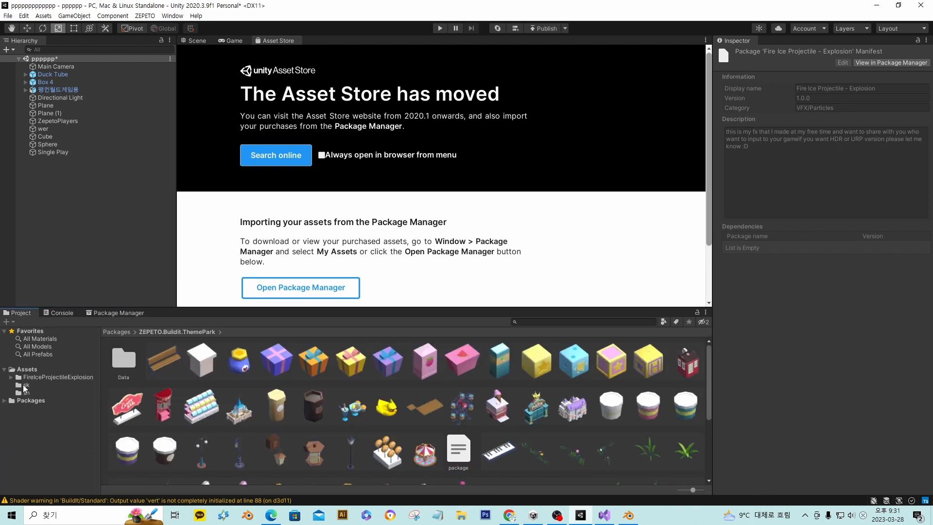
pyautogui.click(42, 377)
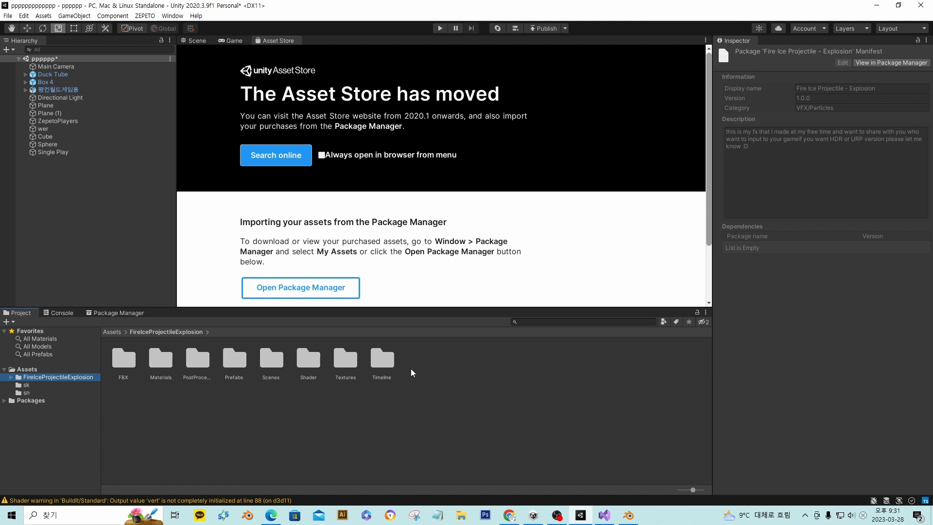
pyautogui.doubleClick(347, 362)
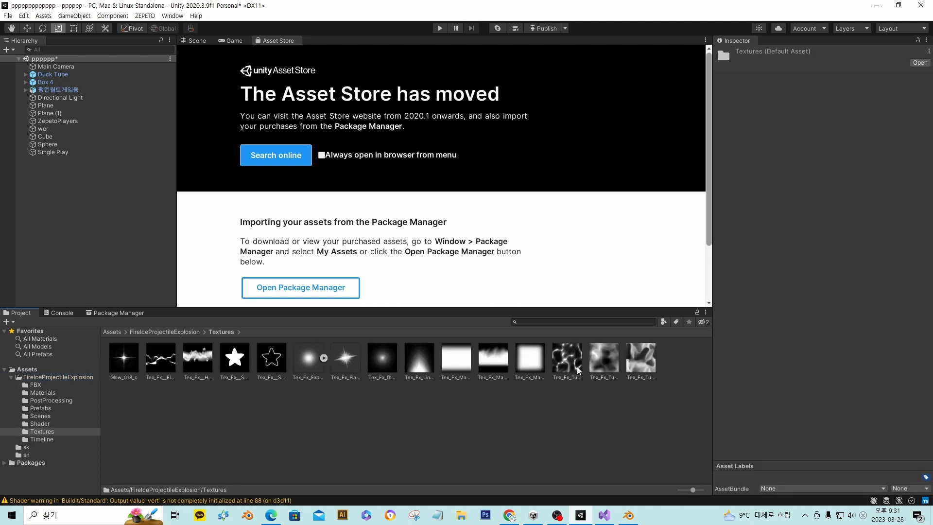
pyautogui.click(48, 423)
pyautogui.click(38, 410)
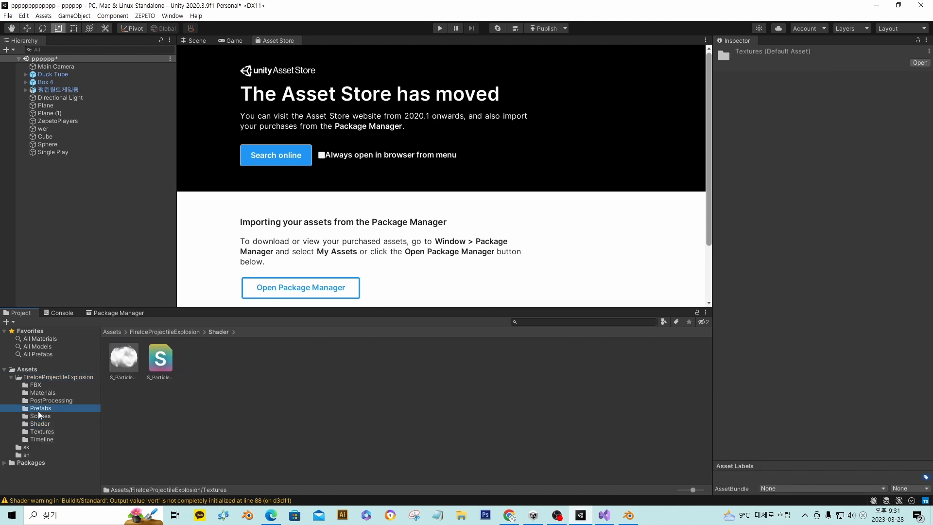
pyautogui.click(48, 400)
pyautogui.click(50, 392)
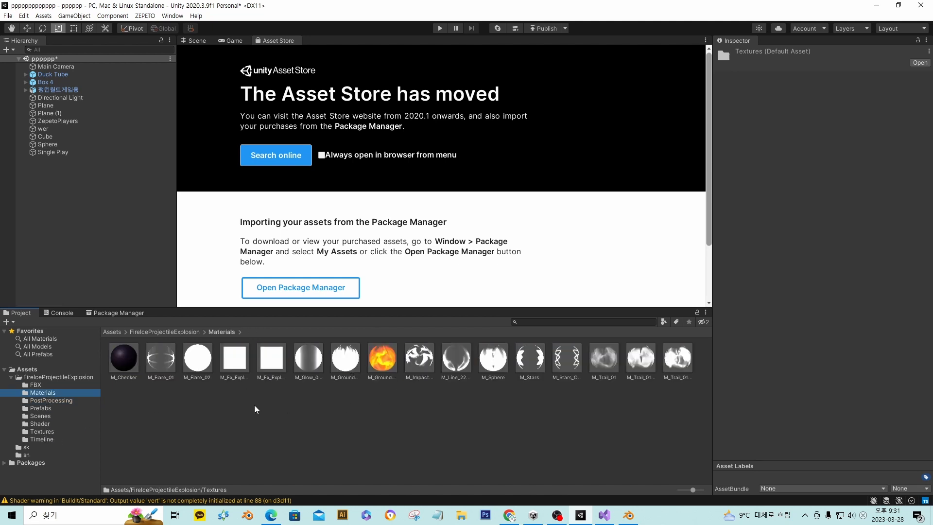
pyautogui.click(46, 432)
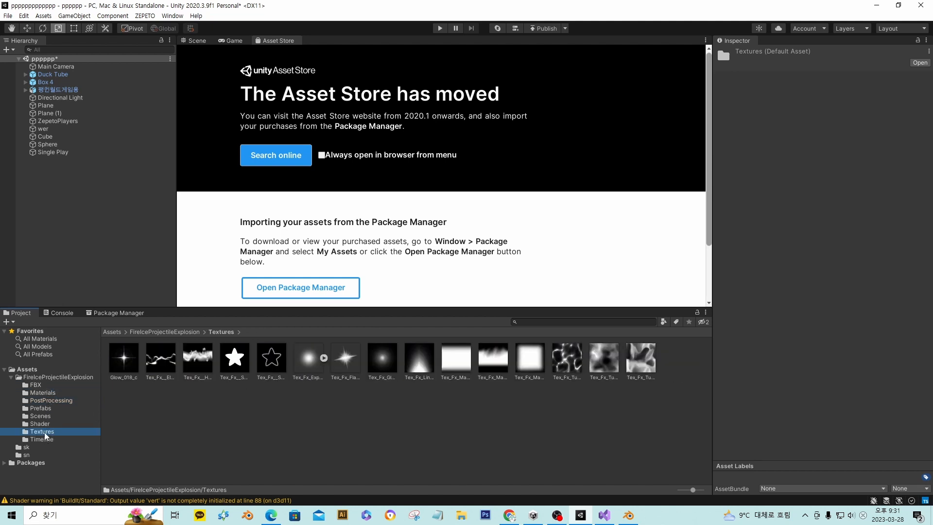
pyautogui.click(41, 394)
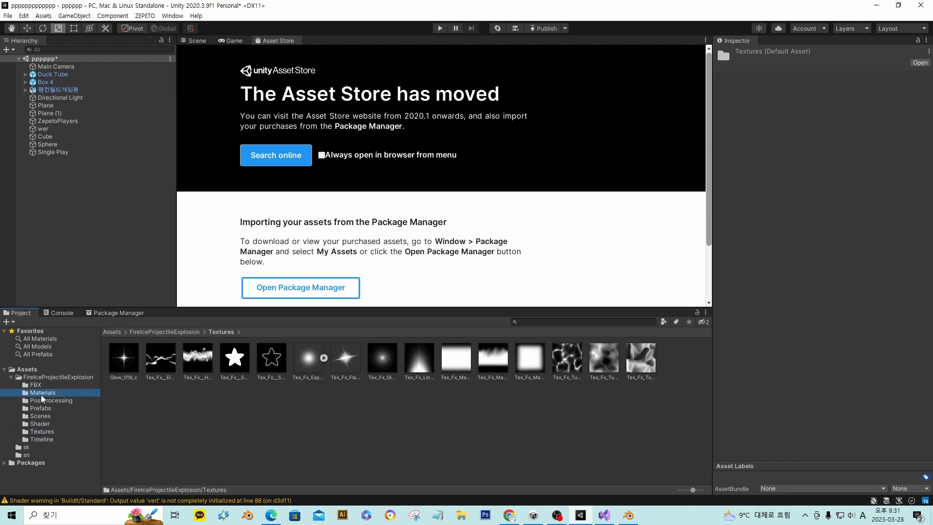
pyautogui.click(27, 369)
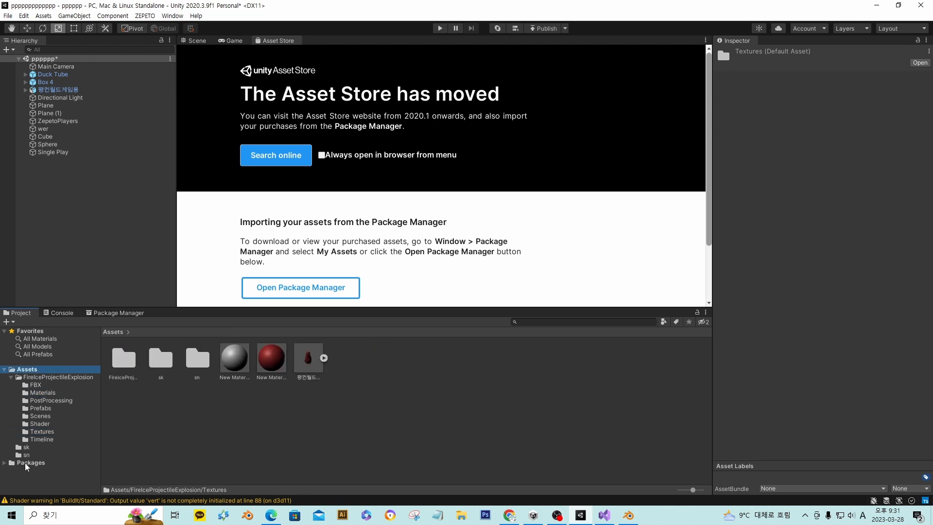
# Step: Import the Snow Mountain package from My Assets into the project
pyautogui.click(117, 312)
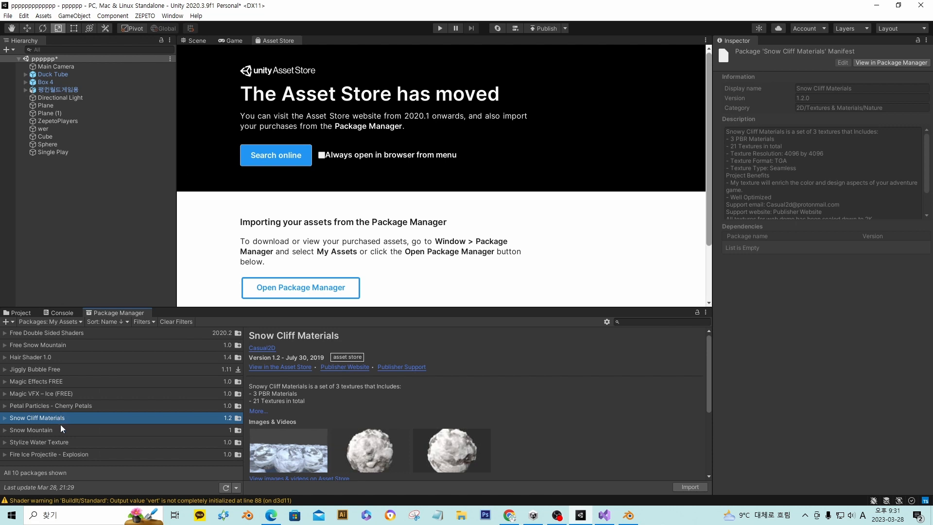
pyautogui.click(52, 429)
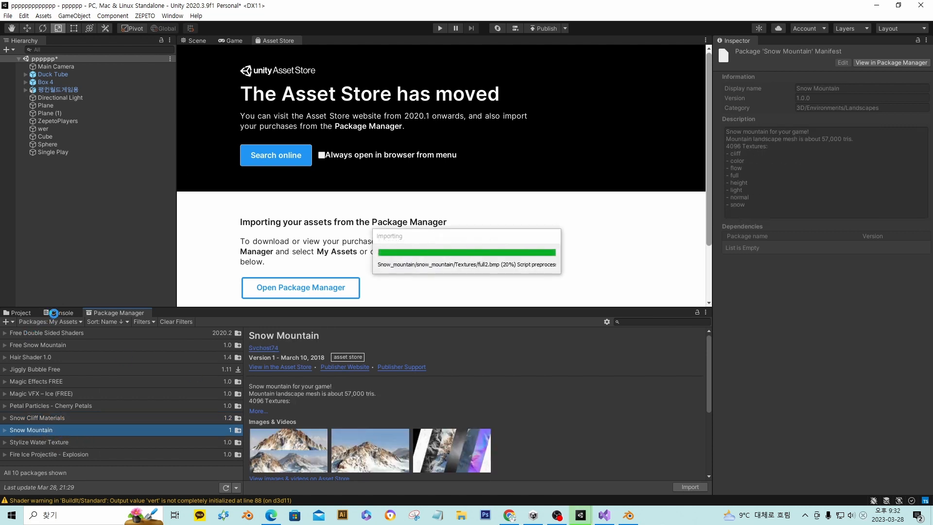
# Step: Apply the skybox material from the Snow_mountain package's Skybox folder to the scene's sky and look around it
pyautogui.click(197, 41)
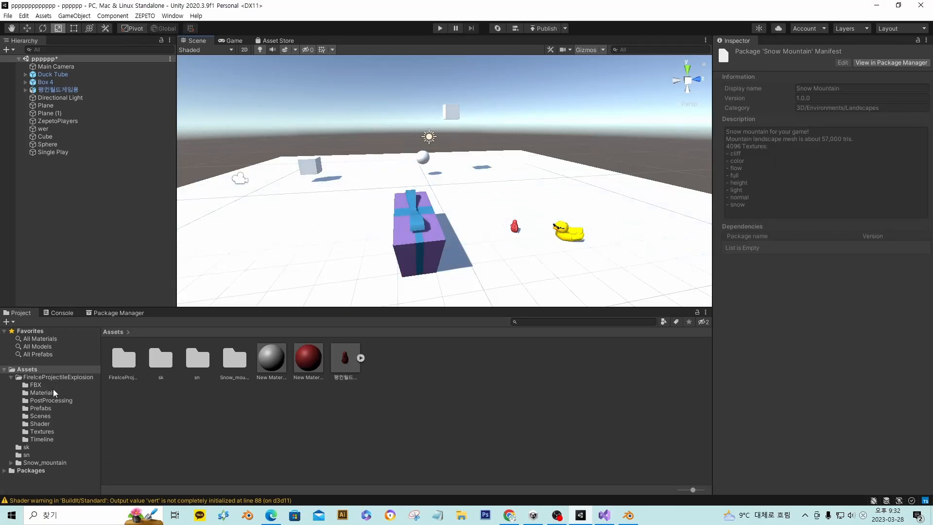
pyautogui.click(33, 463)
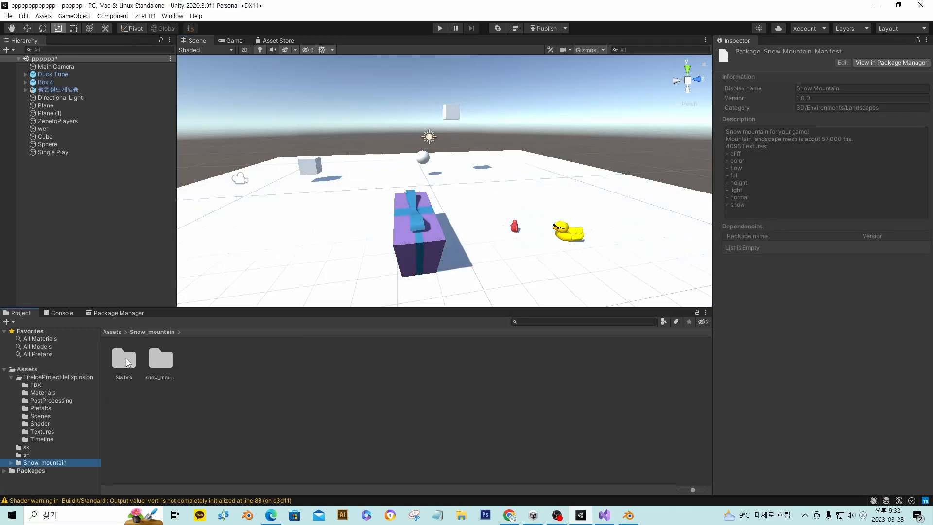
pyautogui.doubleClick(128, 360)
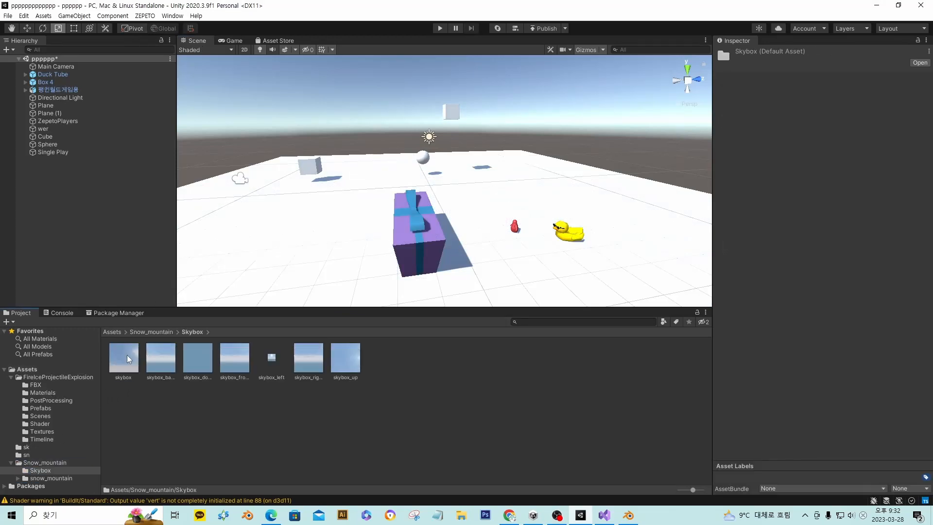
pyautogui.moveTo(130, 362); pyautogui.dragTo(264, 110)
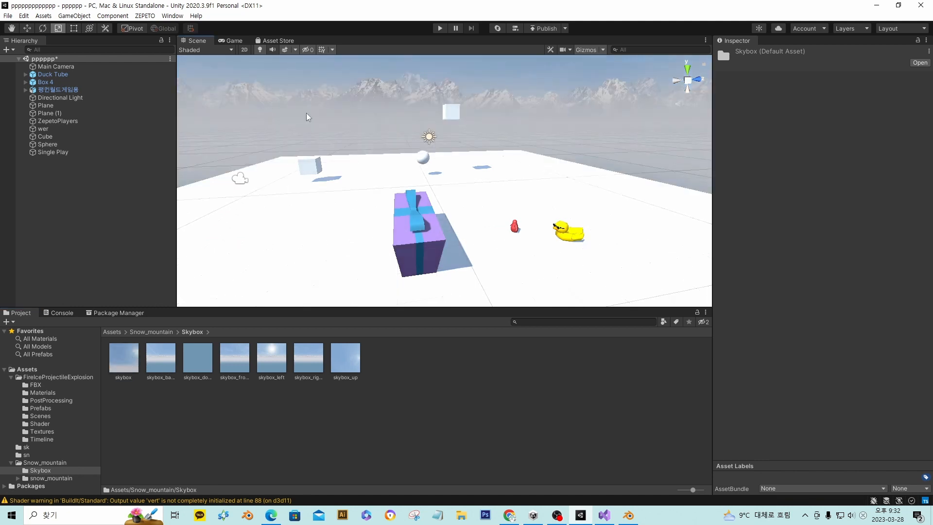
pyautogui.moveTo(307, 113); pyautogui.dragTo(654, 108, button='right')
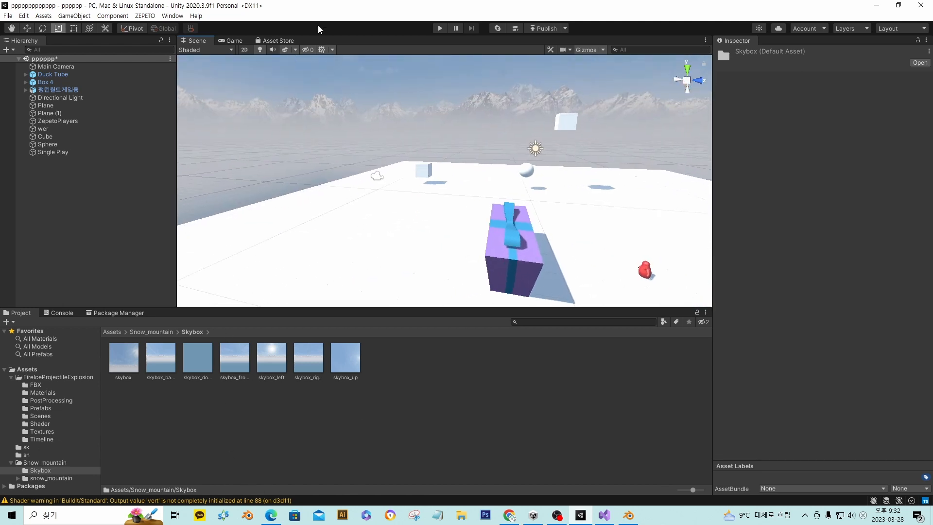
# Step: Look around the scene under the snowy sky and inspect the gift box (Box 4) and its collider
pyautogui.click(275, 41)
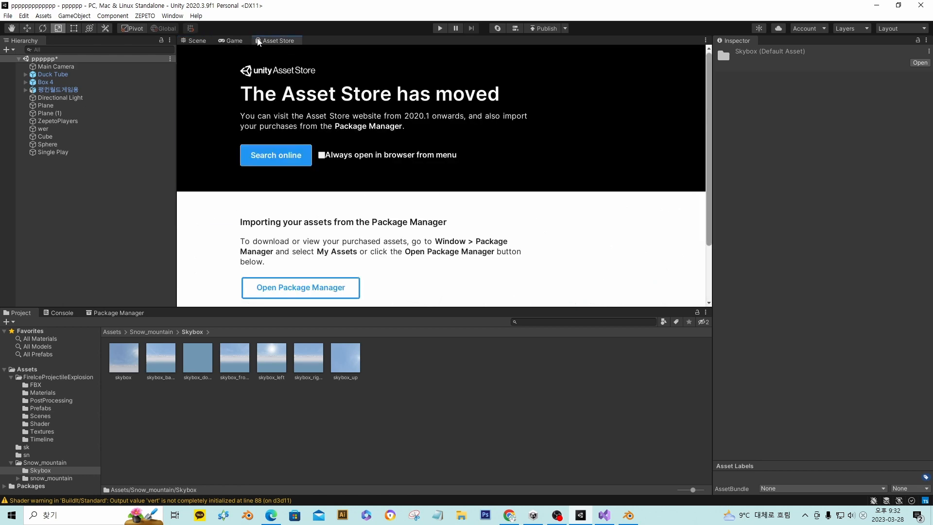
pyautogui.click(197, 40)
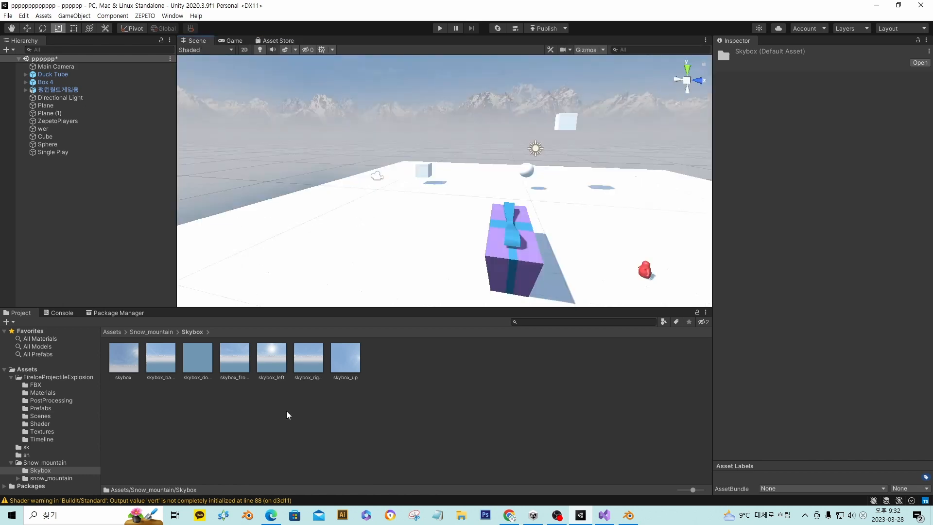
pyautogui.moveTo(381, 175); pyautogui.dragTo(411, 174, button='right')
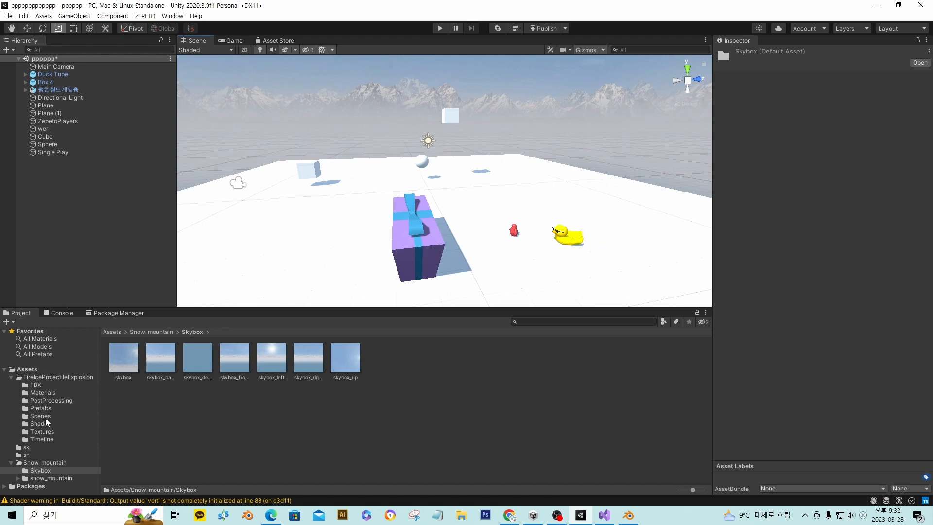
pyautogui.moveTo(443, 157)
pyautogui.mouseDown(button='right')
pyautogui.moveTo(500, 158)
pyautogui.moveTo(454, 156)
pyautogui.mouseUp(button='right')
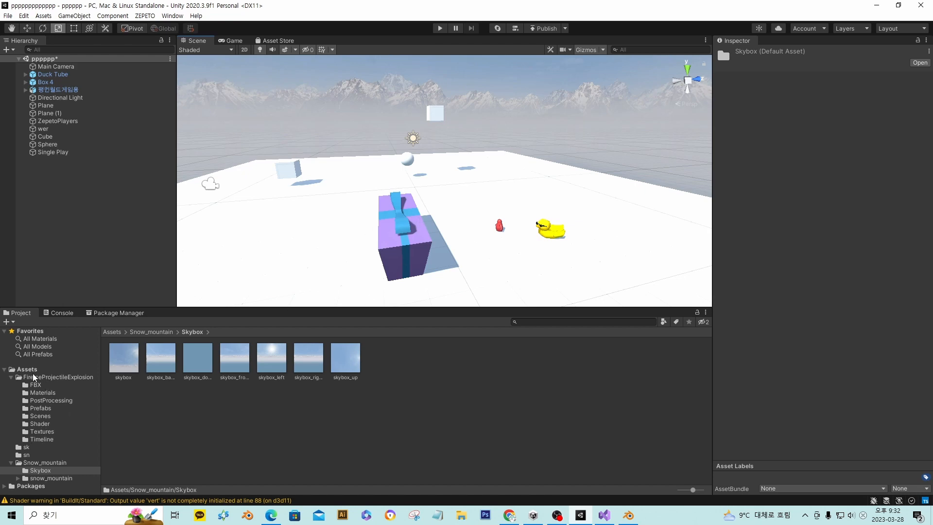
pyautogui.click(23, 370)
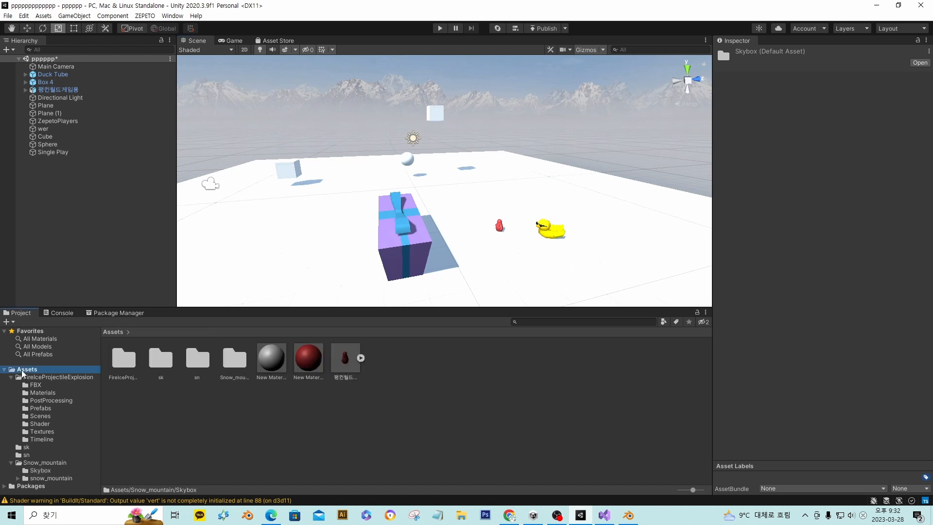
pyautogui.moveTo(417, 272); pyautogui.dragTo(403, 264, button='right')
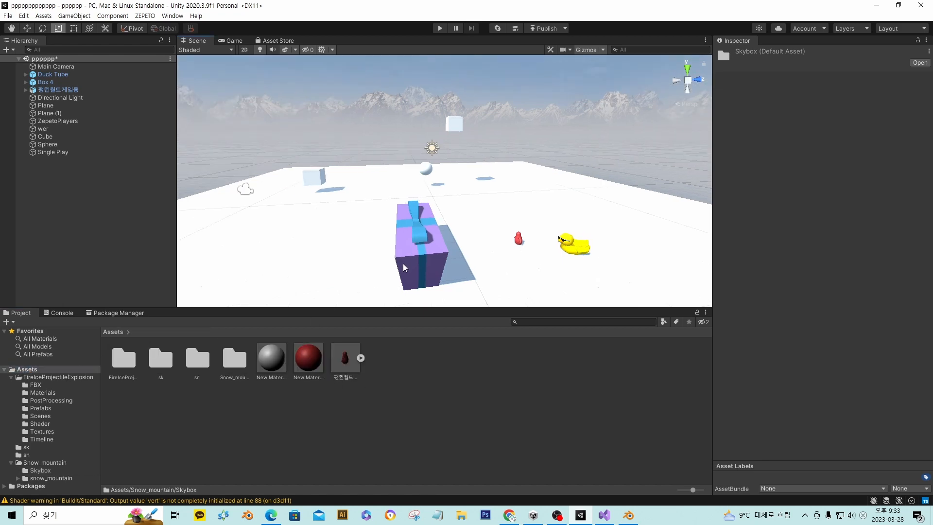
pyautogui.scroll(-1, 375, 235)
pyautogui.scroll(2, 378, 237)
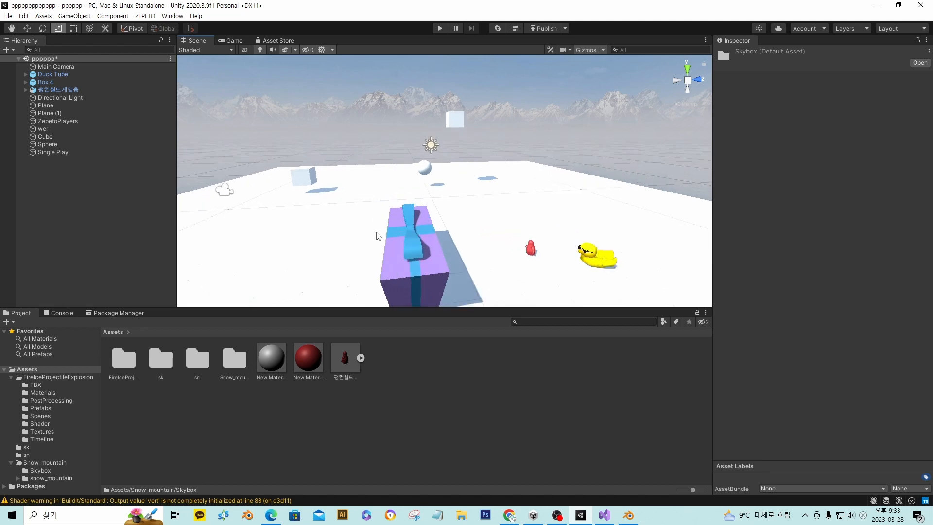
pyautogui.scroll(-2, 389, 234)
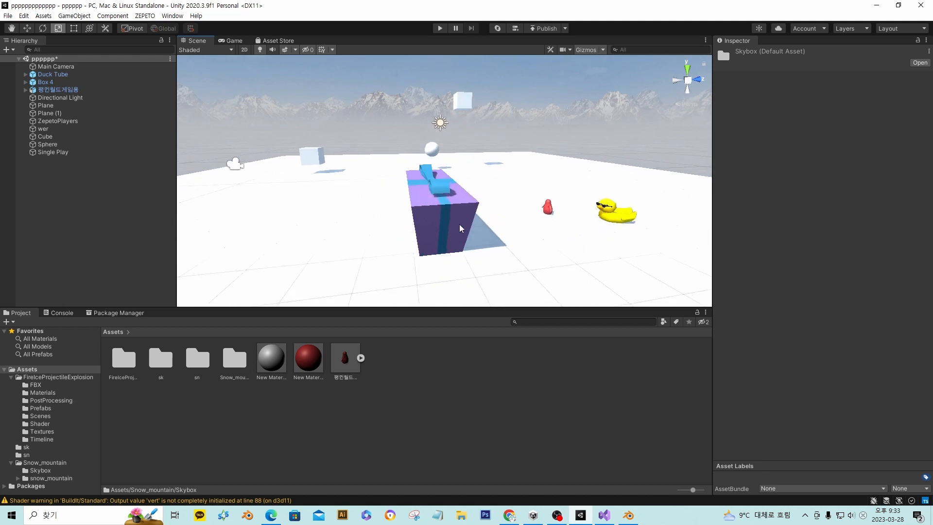
pyautogui.moveTo(460, 225); pyautogui.dragTo(489, 234, button='middle')
pyautogui.moveTo(497, 250); pyautogui.dragTo(668, 251, button='right')
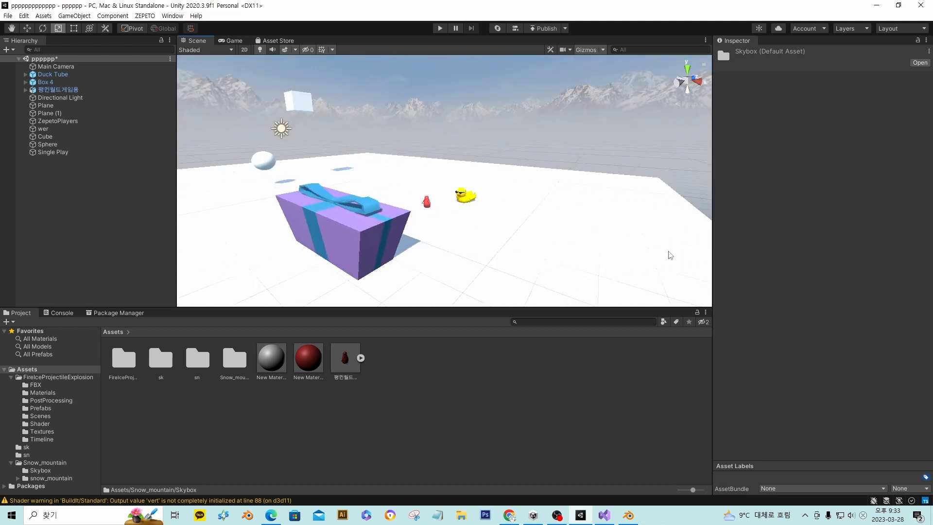
pyautogui.click(366, 241)
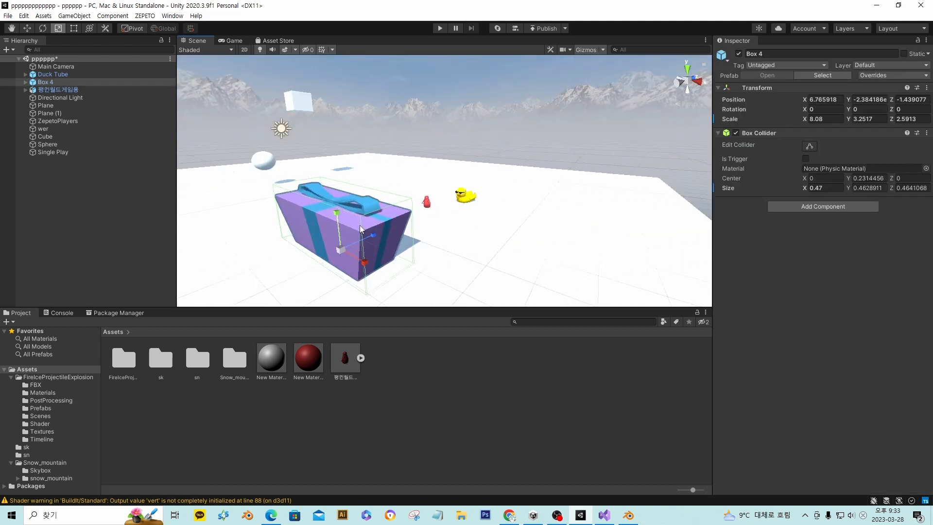
# Step: Create a new ZEPETO TypeScript asset inside the sk folder
pyautogui.doubleClick(154, 363)
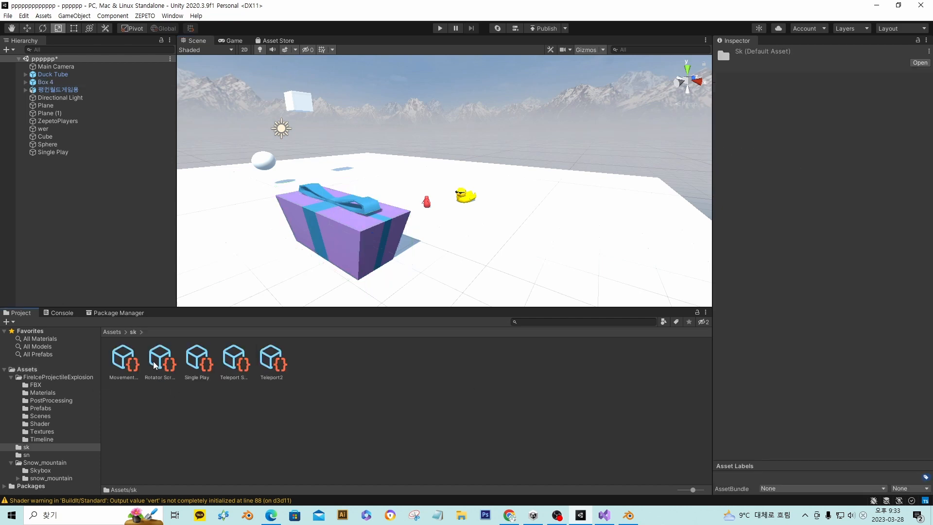
pyautogui.rightClick(389, 367)
pyautogui.moveTo(463, 78)
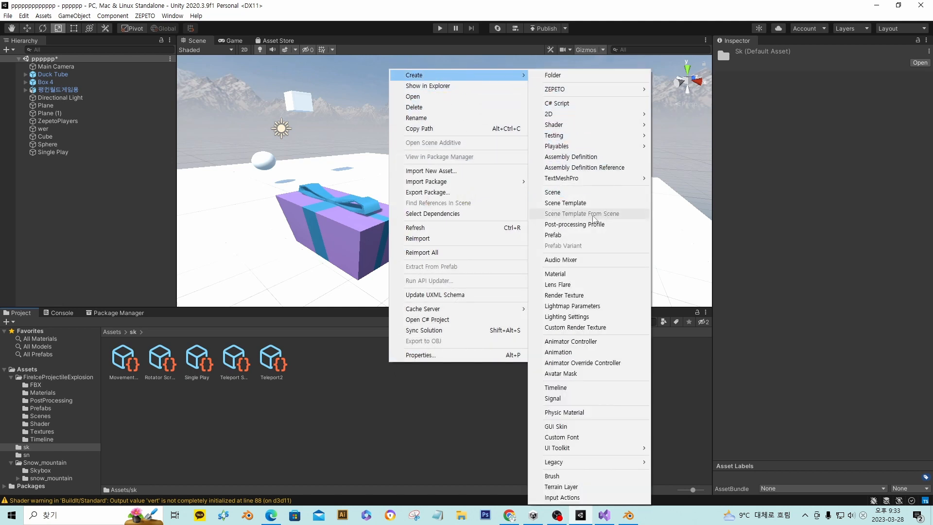
pyautogui.moveTo(586, 92)
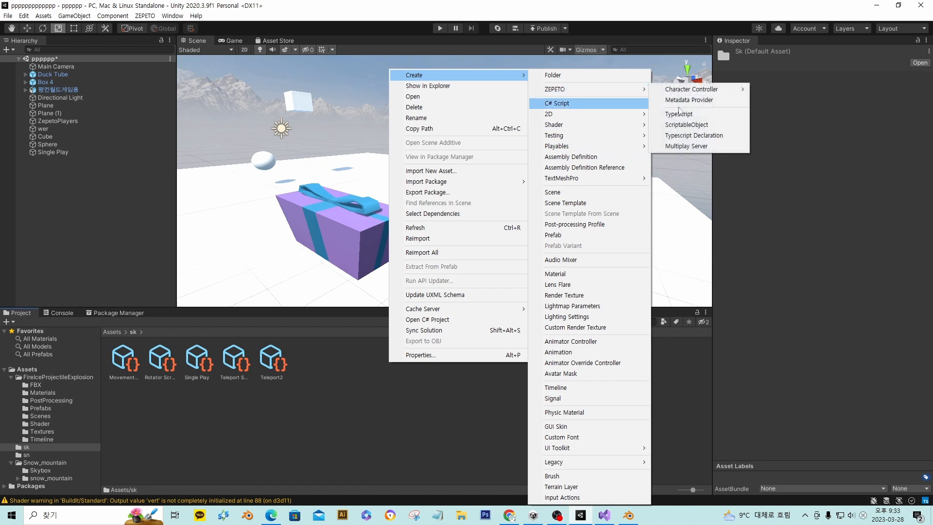
pyautogui.click(679, 113)
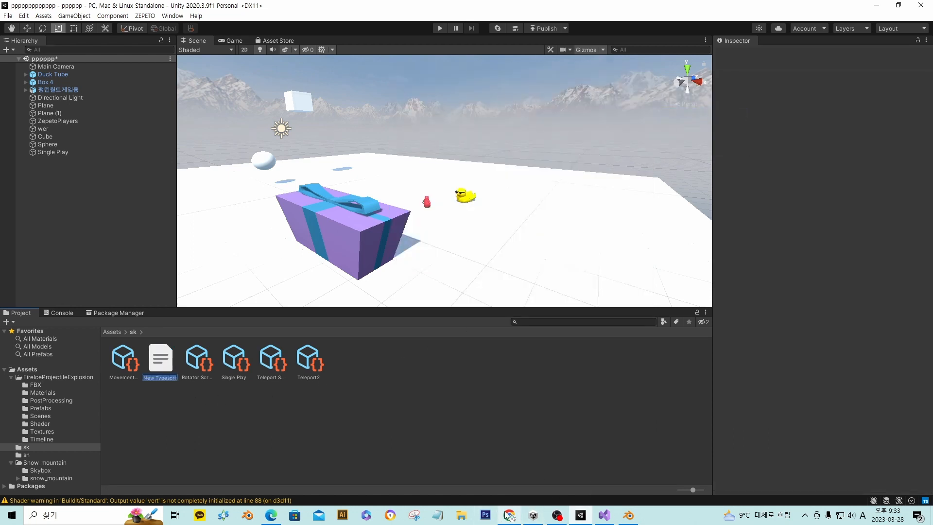
# Step: Switch to Chrome, open the ZEPETO mannequin page of the World (Unity) guide, and read its setup steps down to the sample TypeScript code
pyautogui.click(509, 471)
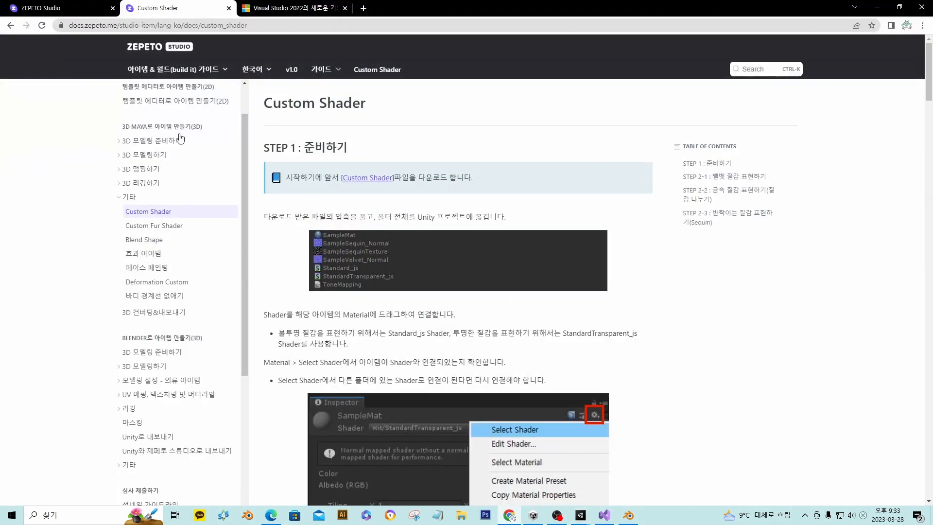
pyautogui.click(153, 49)
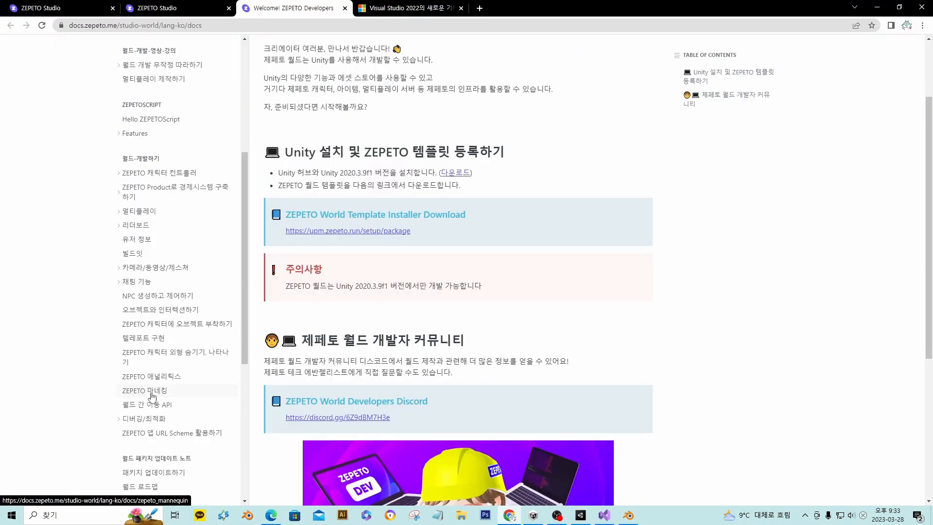
pyautogui.click(152, 394)
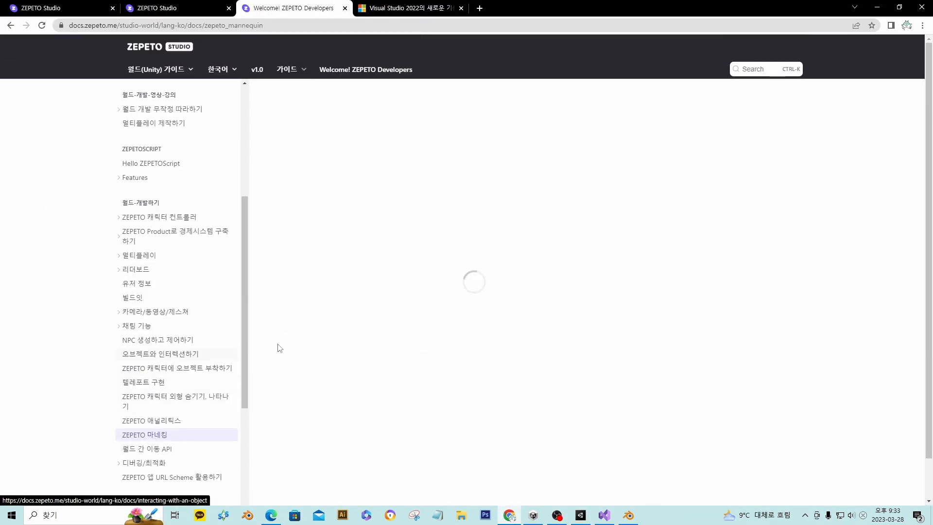
pyautogui.scroll(-5, 493, 289)
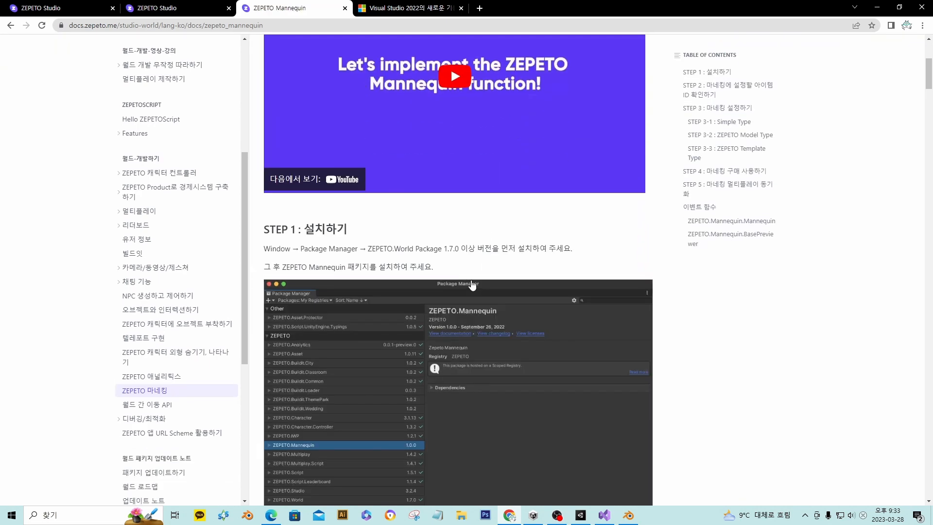
pyautogui.scroll(-12, 441, 278)
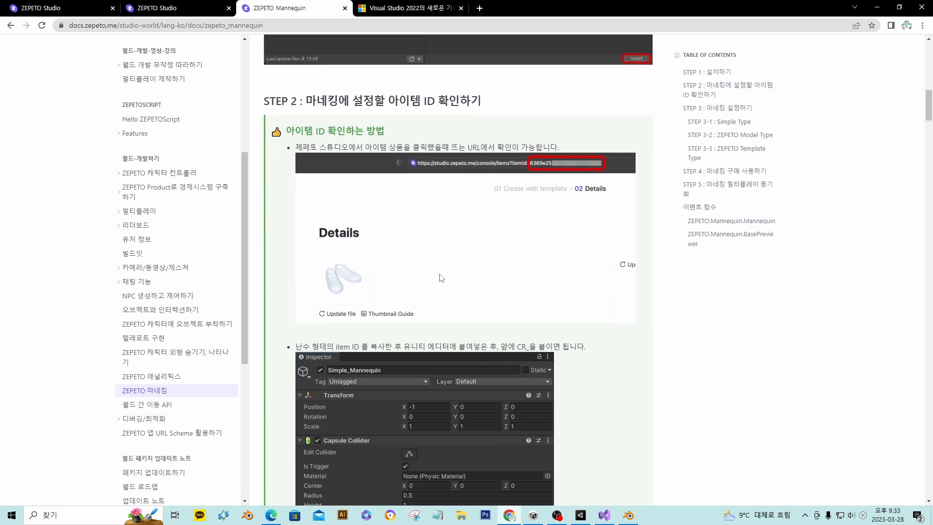
pyautogui.scroll(-10, 440, 273)
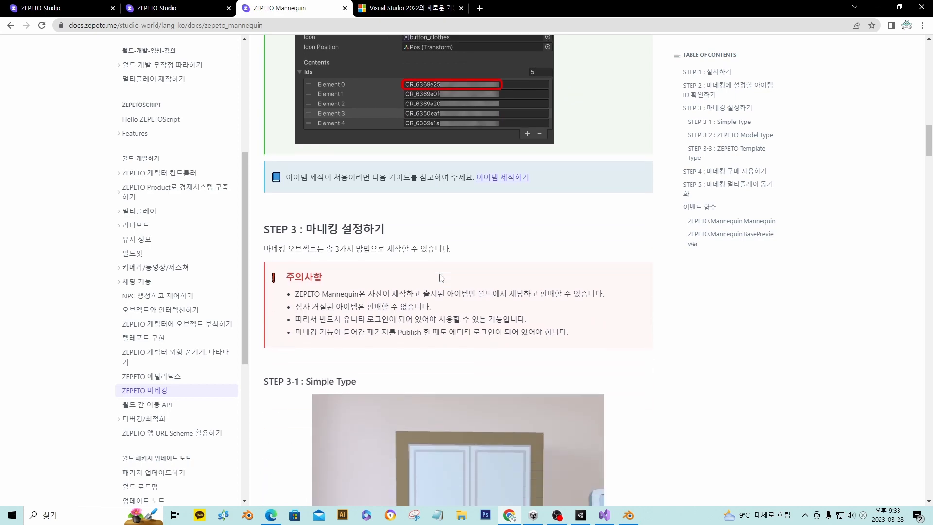
pyautogui.scroll(-12, 439, 279)
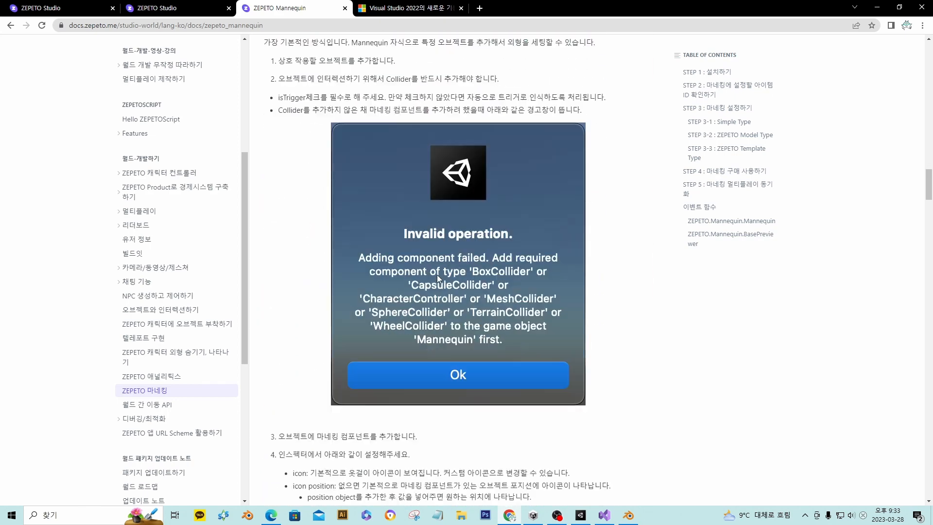
pyautogui.scroll(-13, 437, 279)
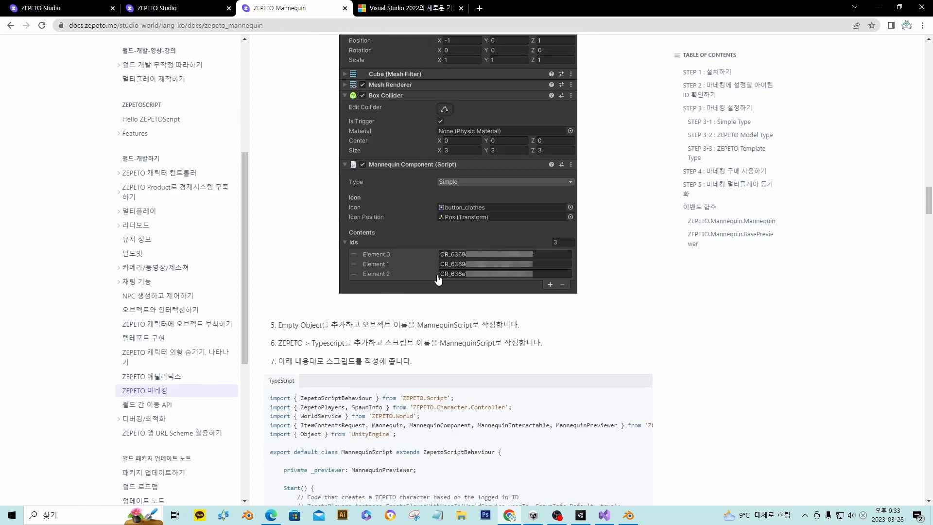
pyautogui.scroll(-2, 357, 279)
pyautogui.moveTo(271, 256); pyautogui.dragTo(417, 412)
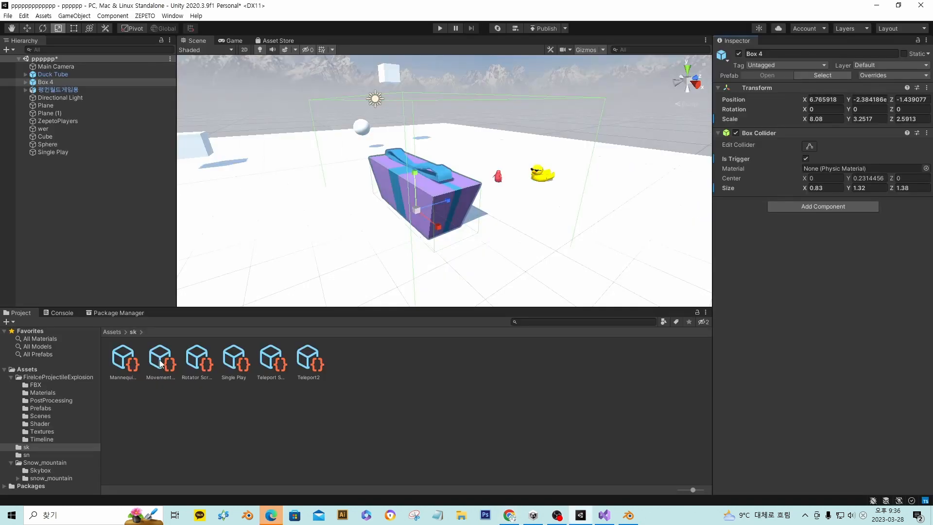
# Step: Create an empty game object at the root of the scene hierarchy
pyautogui.click(160, 363)
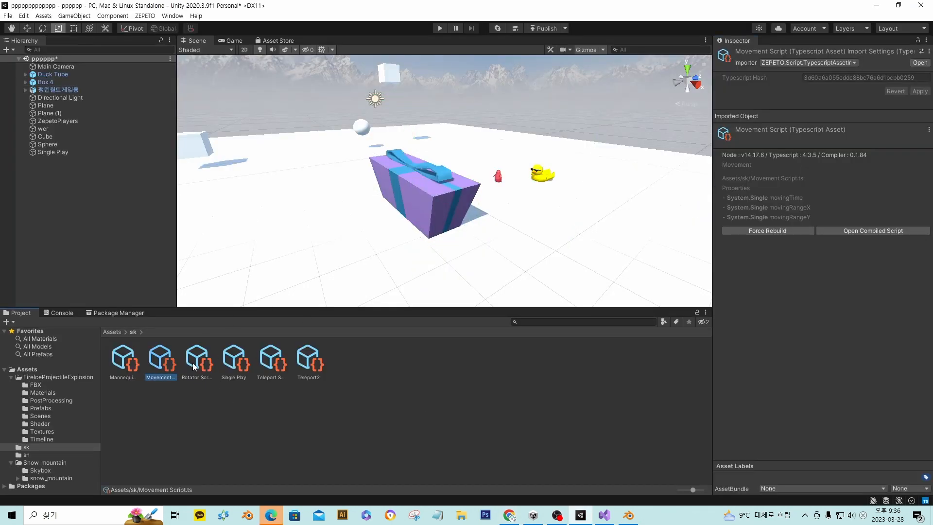
pyautogui.click(129, 361)
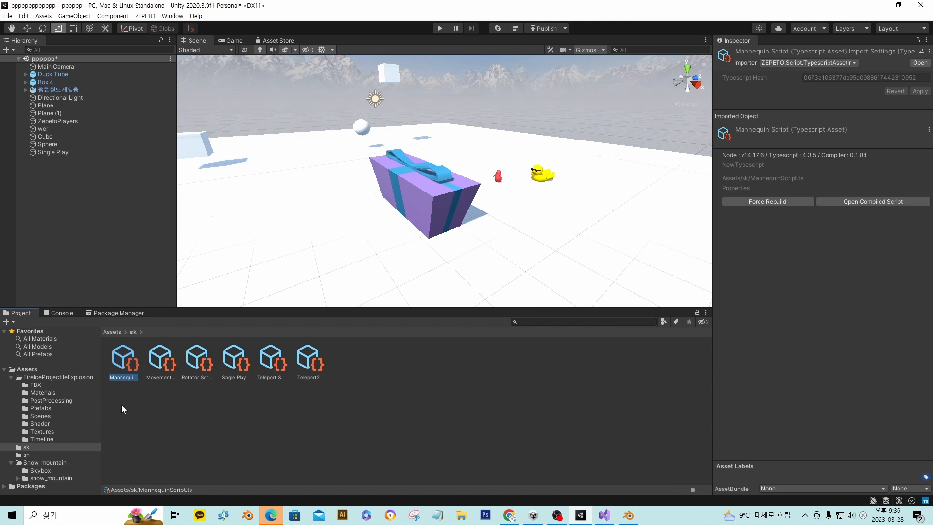
pyautogui.rightClick(68, 172)
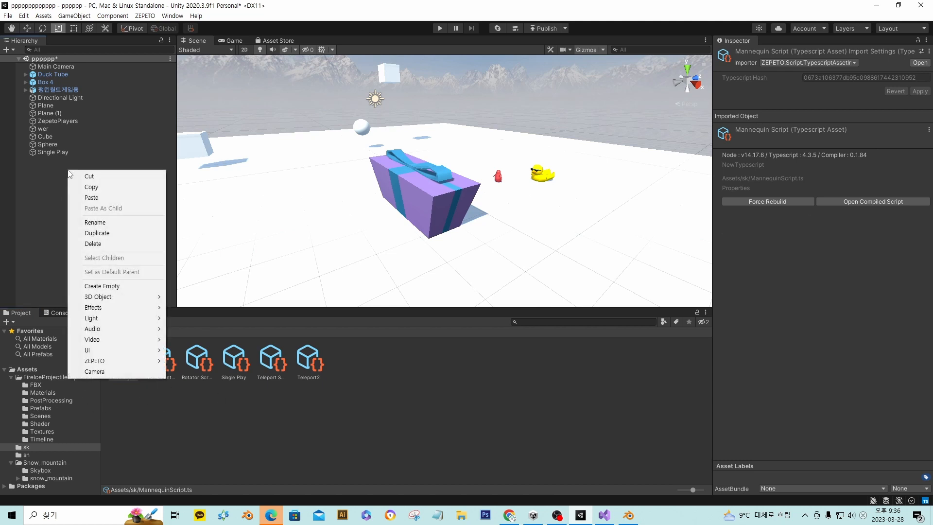
pyautogui.click(109, 288)
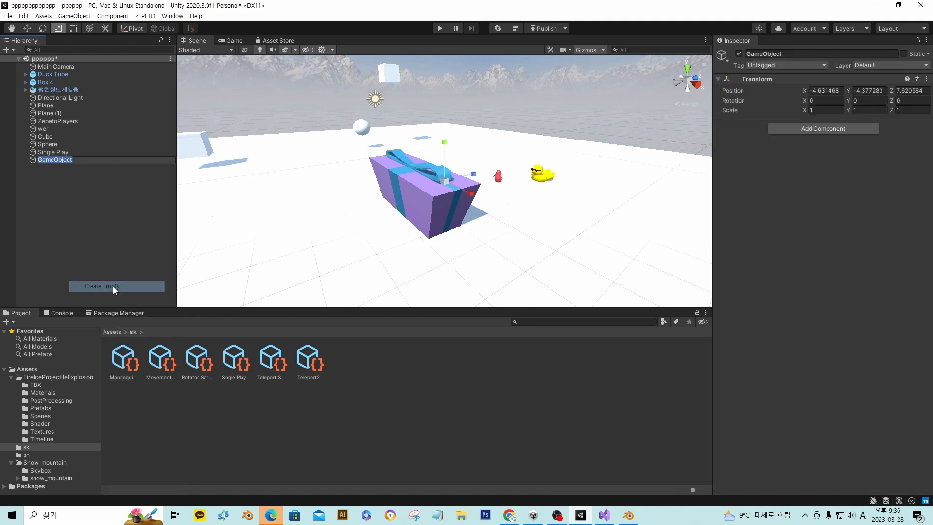
# Step: Rename the new empty object MannequinScript, reusing the script asset's name, and attach the MannequinScript TypeScript asset to it
pyautogui.rightClick(122, 372)
pyautogui.click(148, 123)
pyautogui.hotkey('ctrl', 'c')
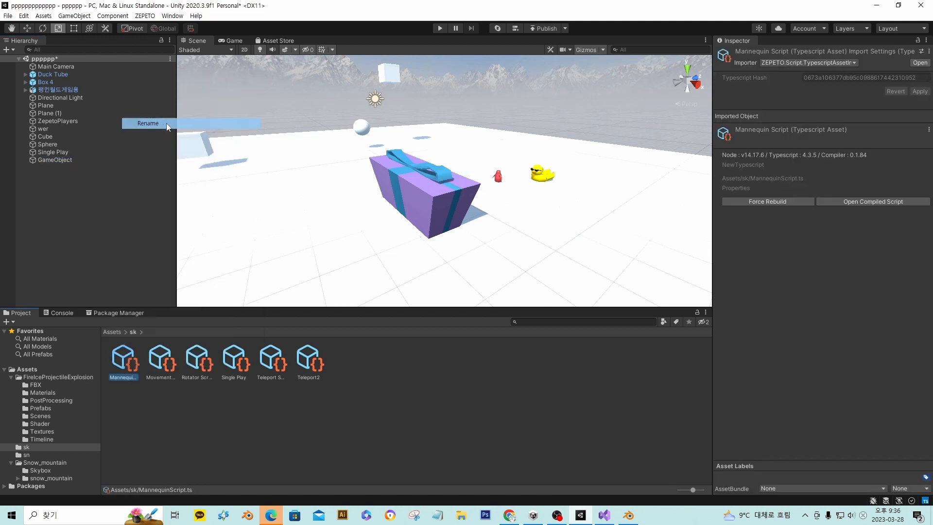
pyautogui.click(53, 159)
pyautogui.rightClick(53, 160)
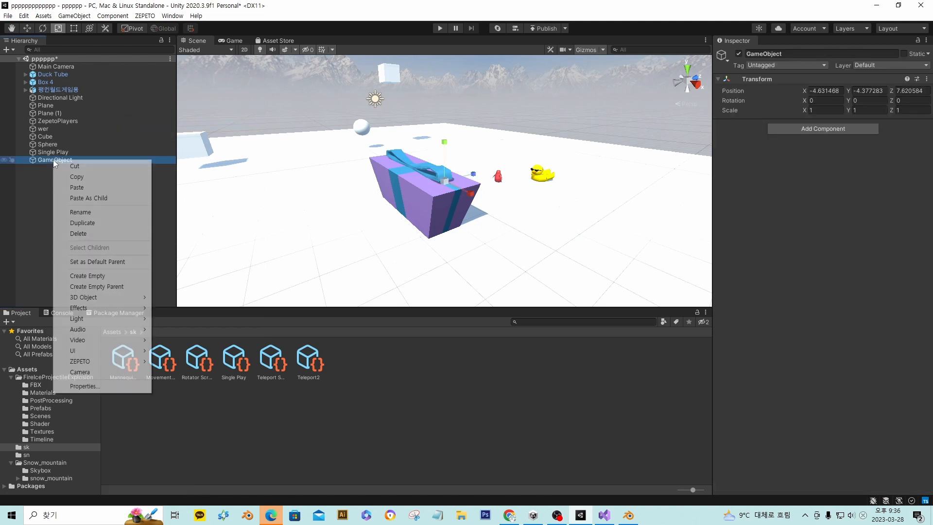
pyautogui.click(92, 212)
pyautogui.hotkey('ctrl', 'v')
pyautogui.click(100, 218)
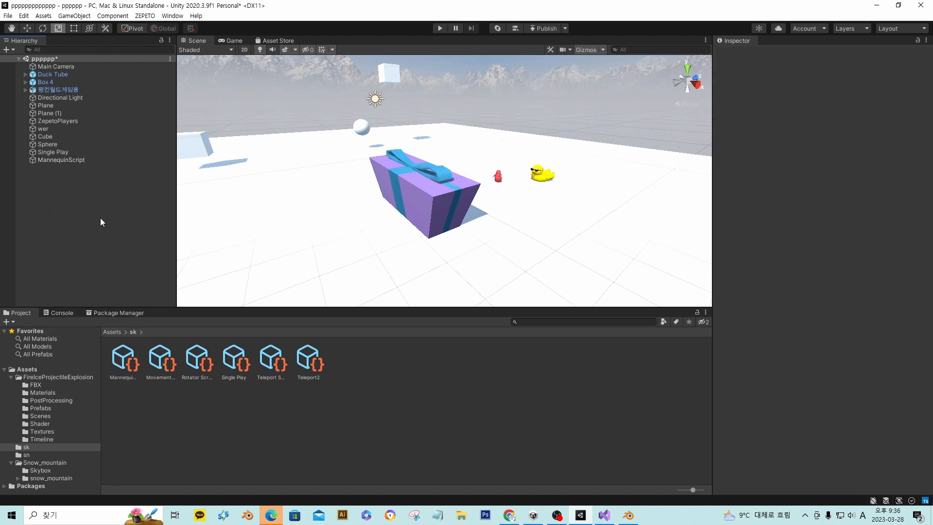
pyautogui.click(69, 160)
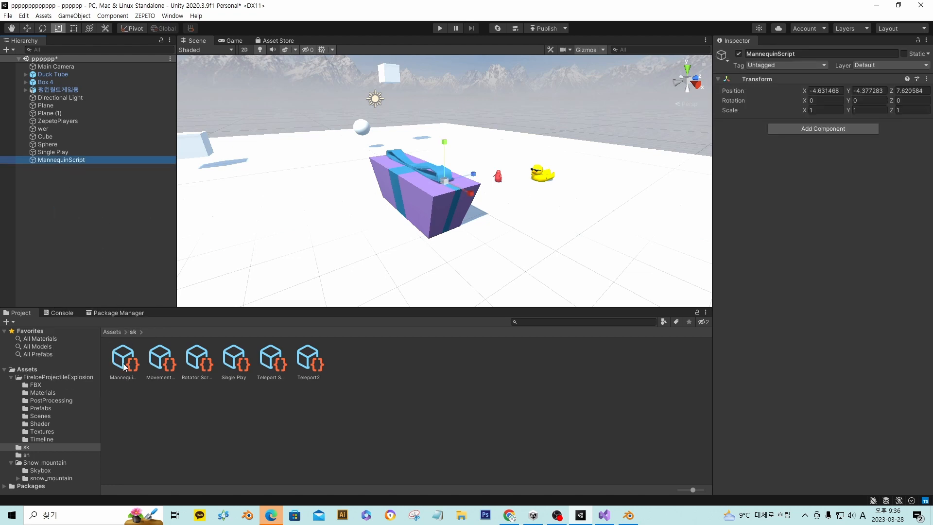
pyautogui.moveTo(124, 367); pyautogui.dragTo(749, 213)
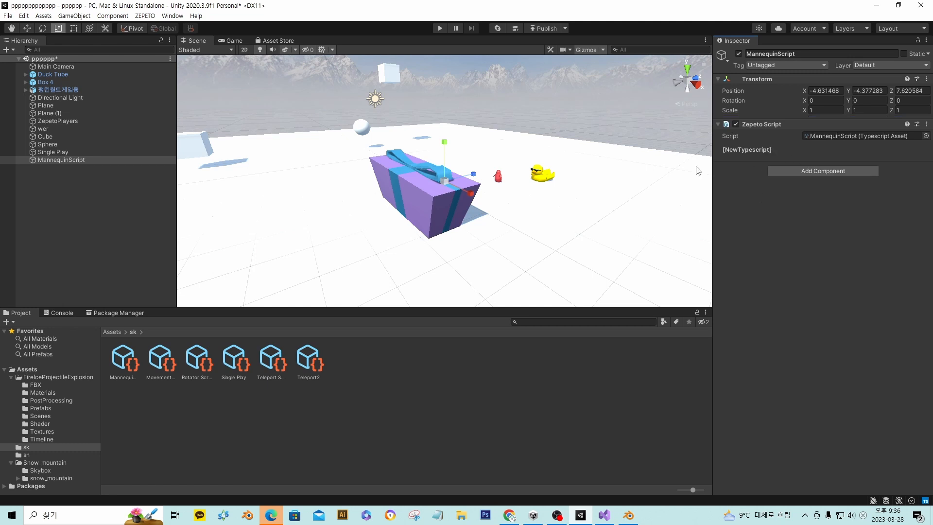
pyautogui.click(405, 188)
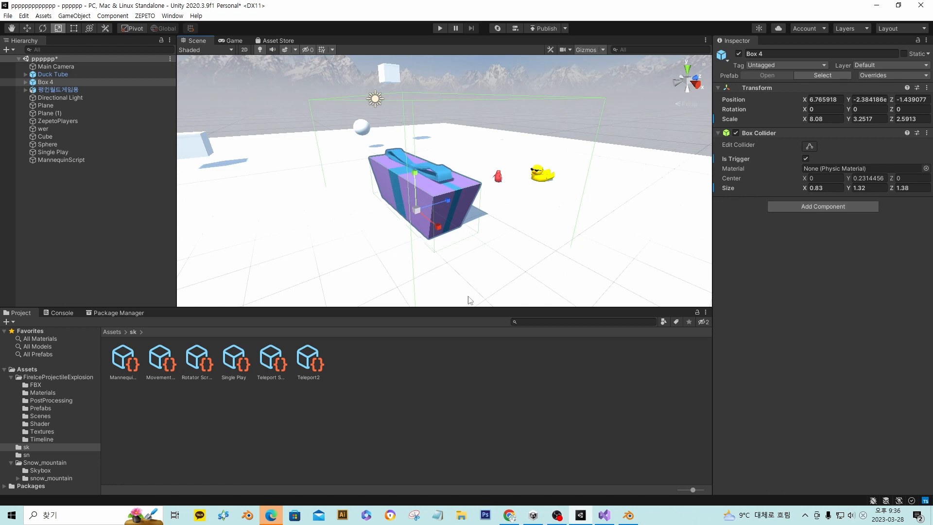
pyautogui.click(823, 206)
pyautogui.write('c')
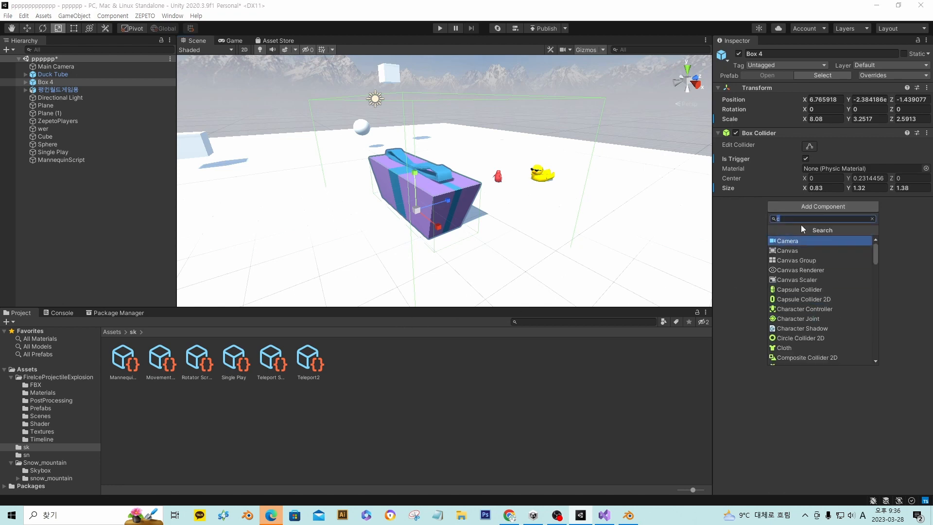
pyautogui.press('Escape')
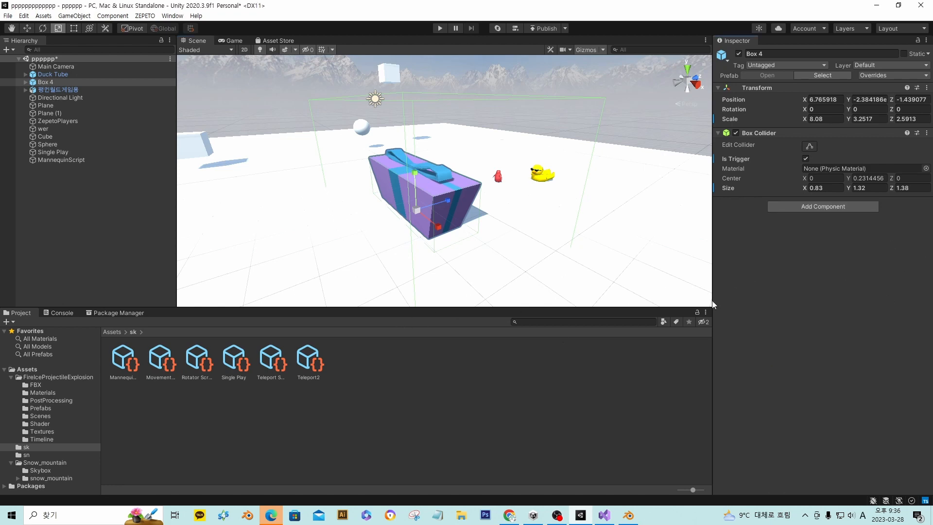
# Step: Install the ZEPETO.Mannequin 1.1.2 package from My Registries and return to the project's sk folder
pyautogui.click(116, 313)
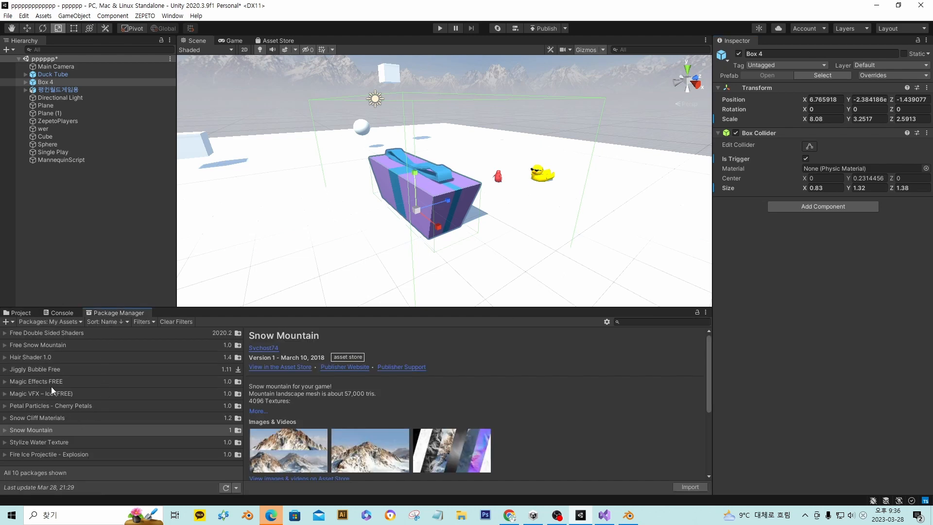
pyautogui.click(48, 321)
pyautogui.click(53, 348)
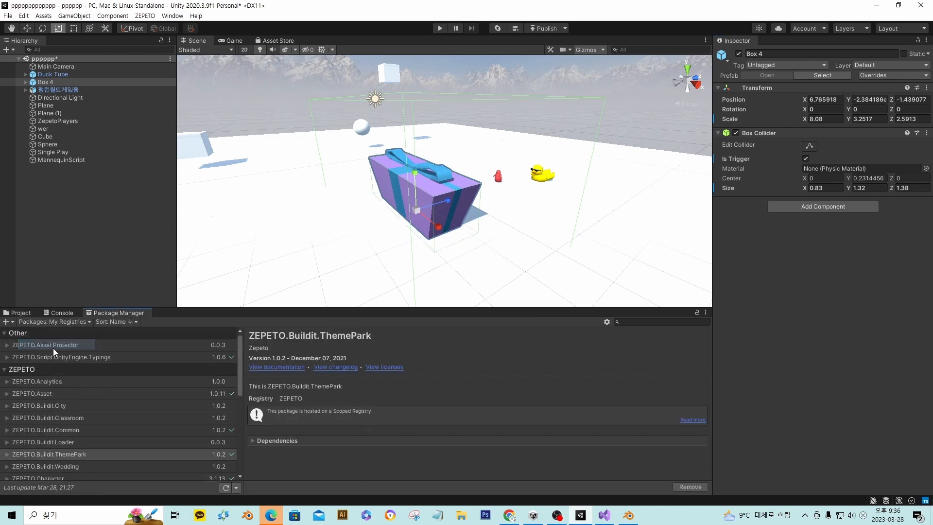
pyautogui.scroll(-5, 112, 427)
pyautogui.scroll(-5, 103, 430)
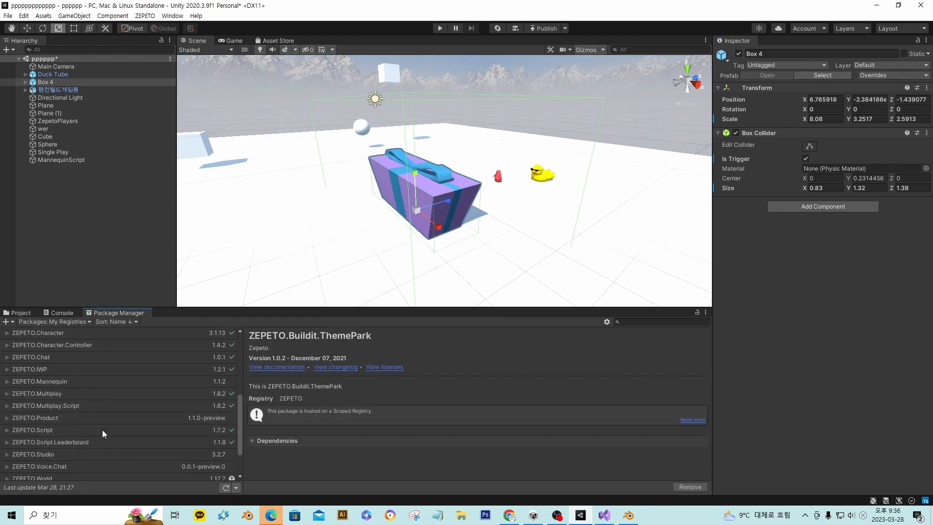
pyautogui.scroll(3, 88, 435)
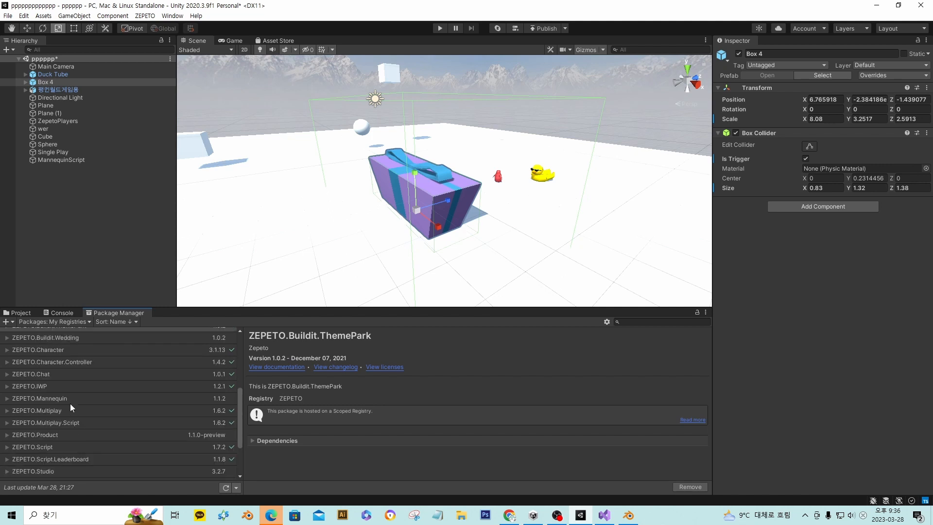
pyautogui.click(71, 398)
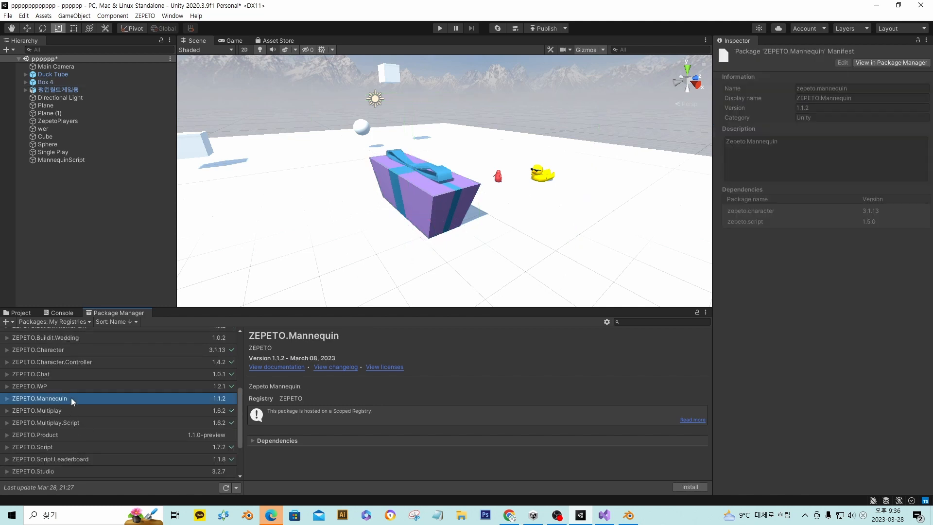
pyautogui.click(695, 486)
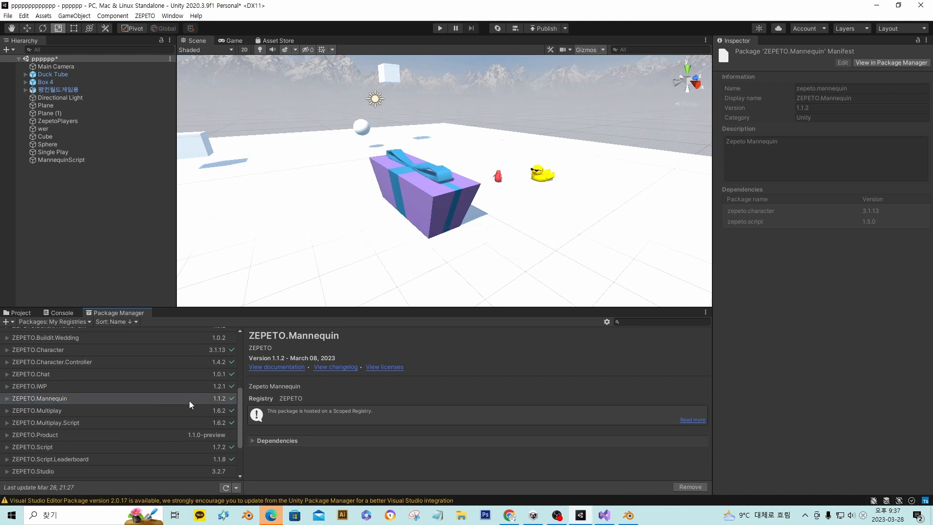
pyautogui.click(21, 313)
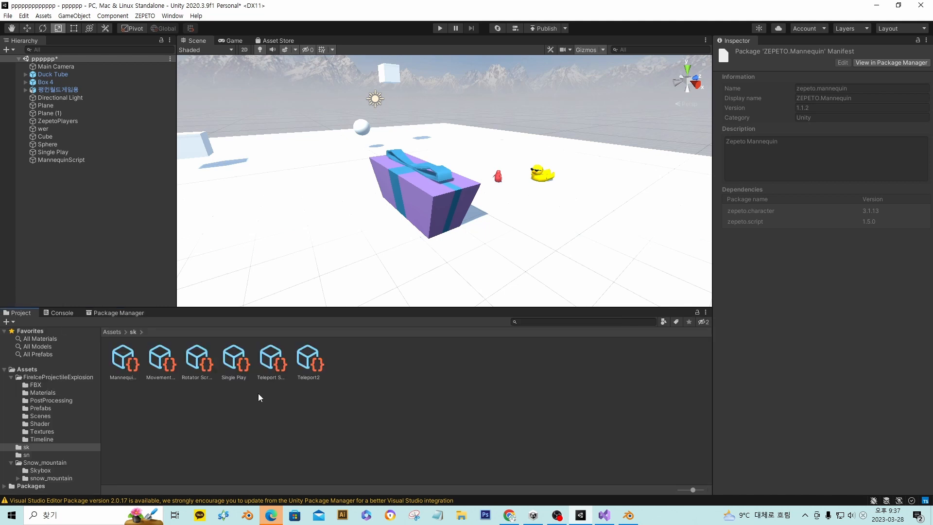
# Step: Add a Mannequin Component to the Box 4 gift box in the scene
pyautogui.click(430, 175)
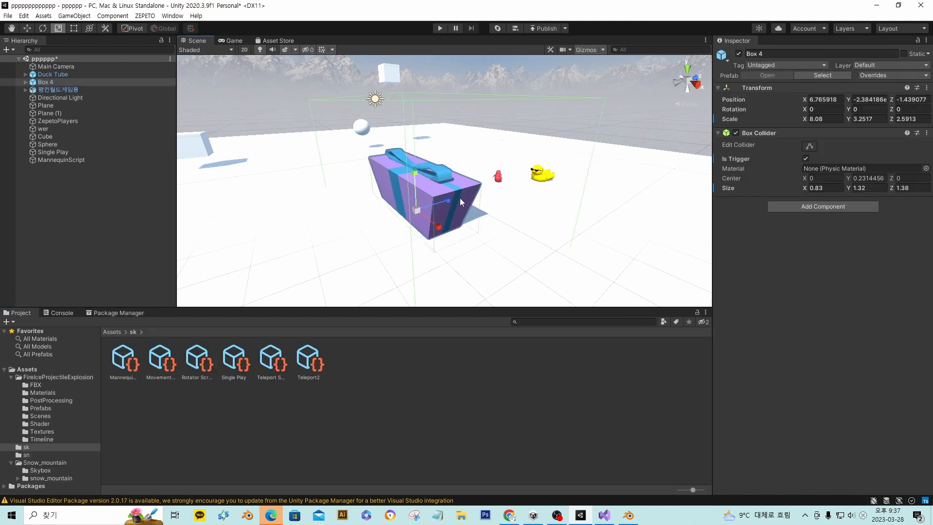
pyautogui.click(828, 211)
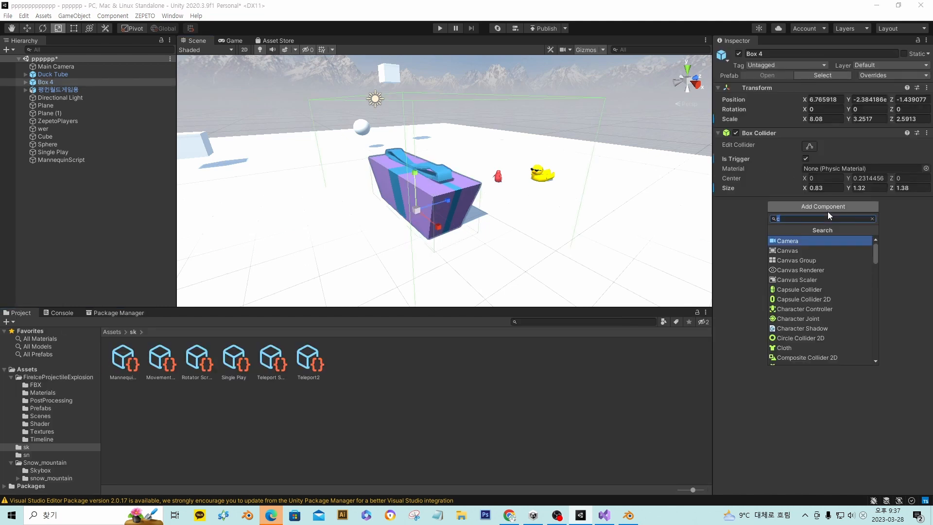
pyautogui.write('m')
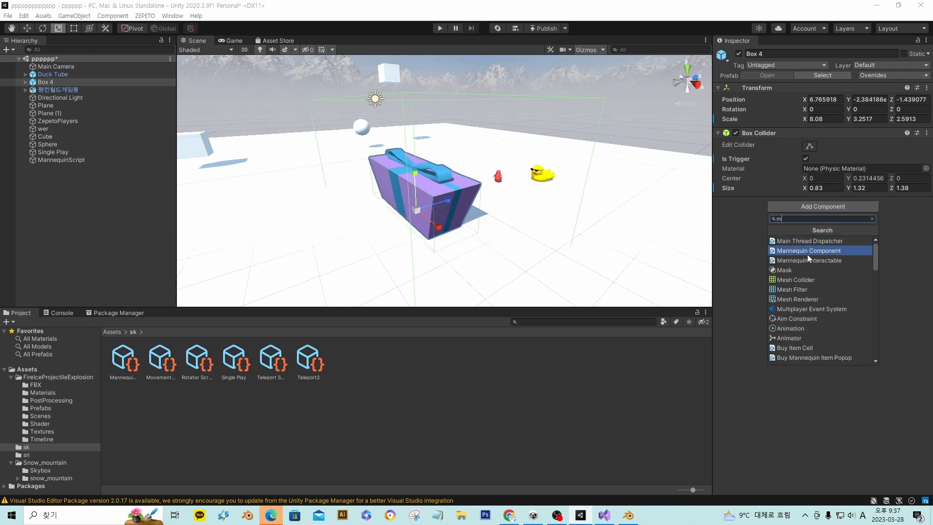
pyautogui.click(824, 249)
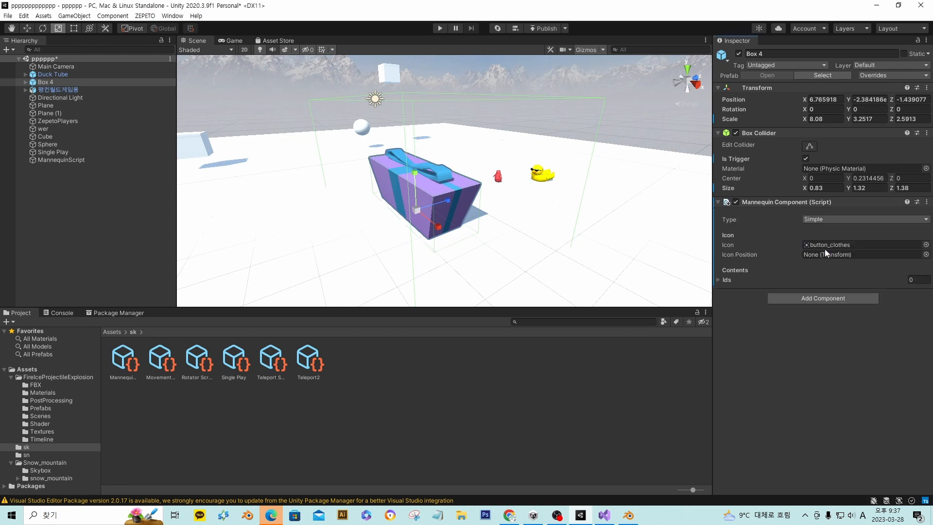
# Step: Set the size of the Mannequin Component's Ids list to 3 and expand its element fields
pyautogui.click(921, 281)
pyautogui.write('1')
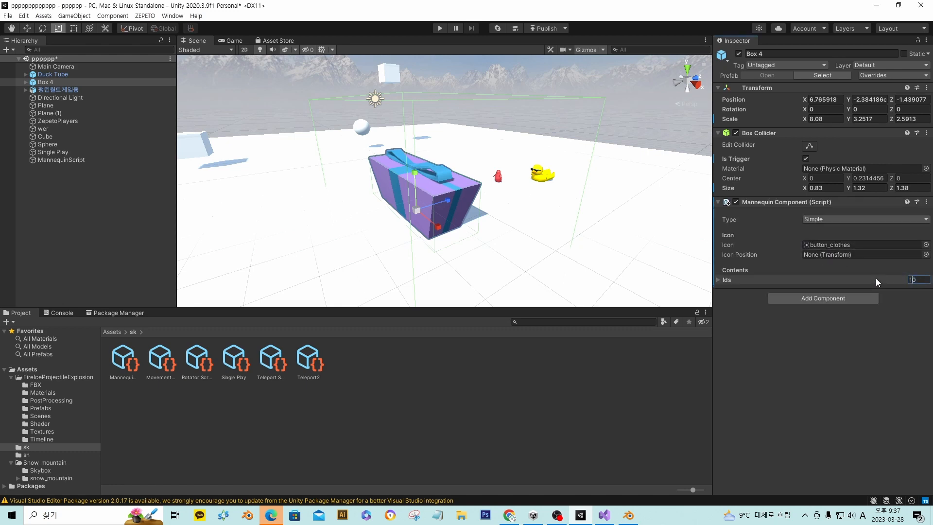
pyautogui.press('Delete')
pyautogui.press('Return')
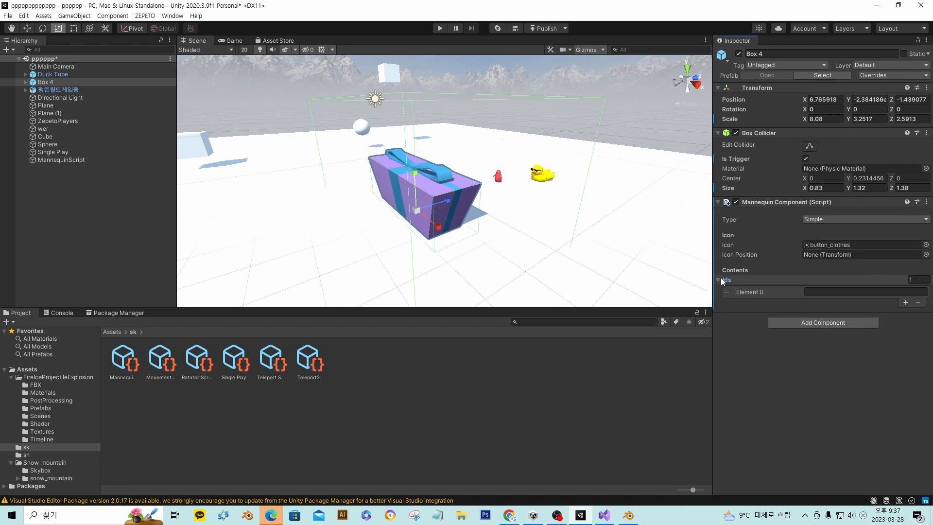
pyautogui.click(915, 280)
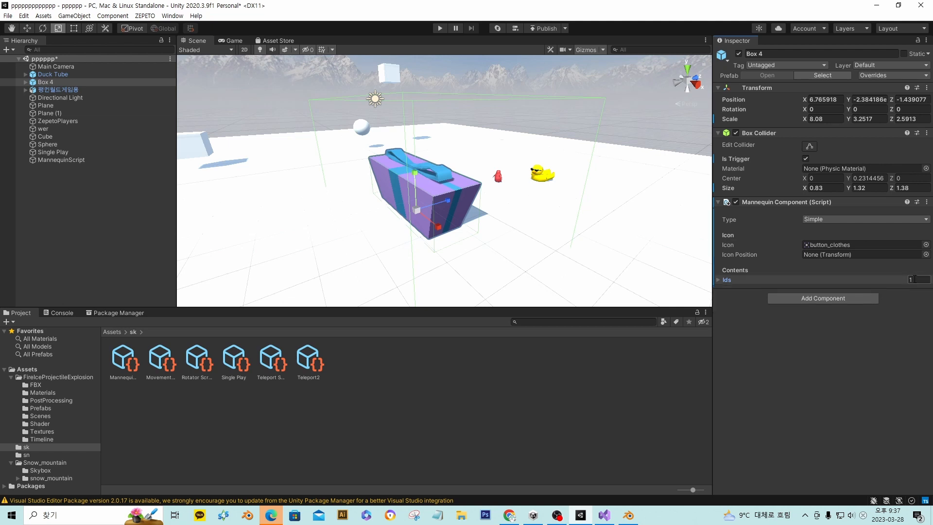
pyautogui.click(914, 279)
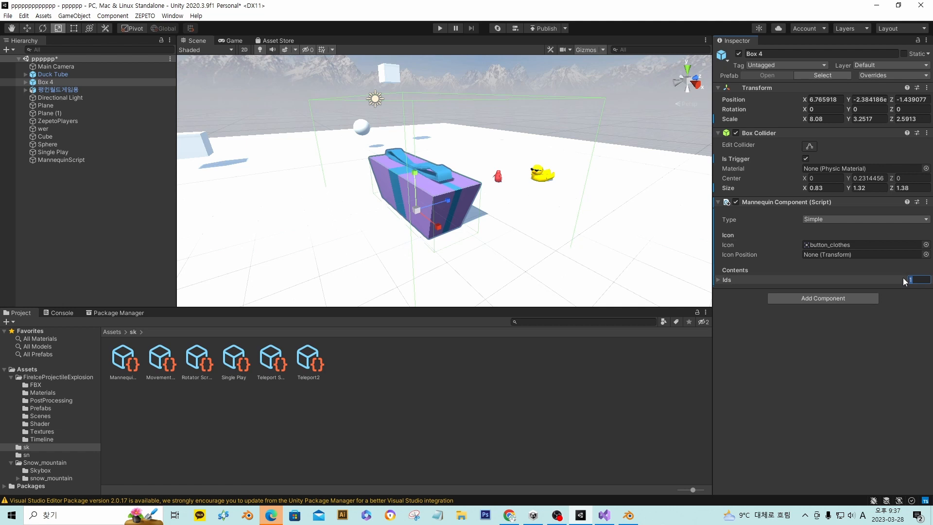
pyautogui.click(727, 282)
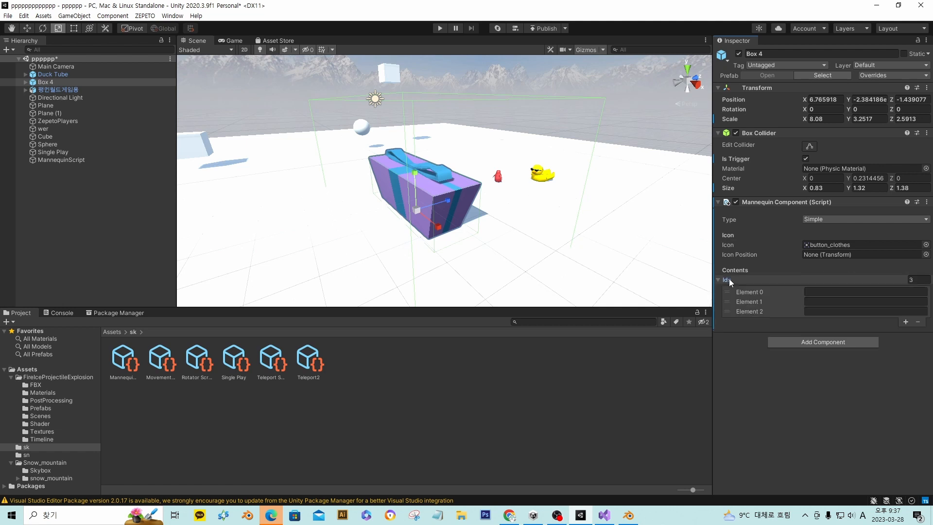
# Step: Enter the prefix CR_ in Element 0, and in Chrome copy the itemId of the 갓파 河童かっぱ요괴 item from its ZEPETO Studio page address
pyautogui.click(832, 293)
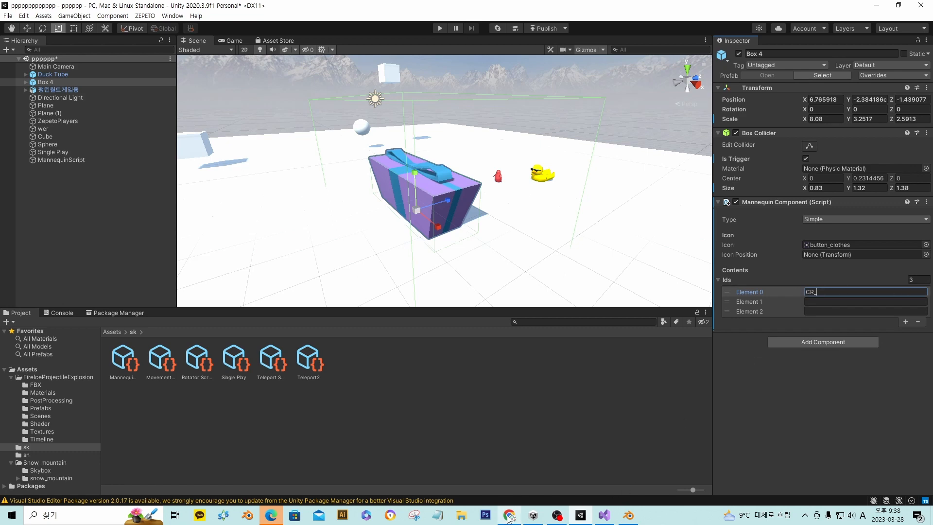
pyautogui.click(510, 514)
pyautogui.click(40, 9)
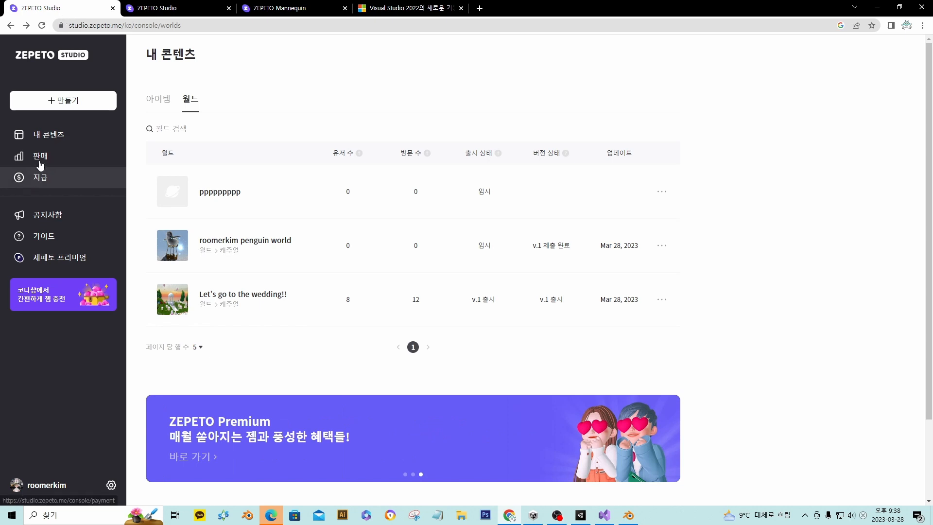
pyautogui.click(55, 140)
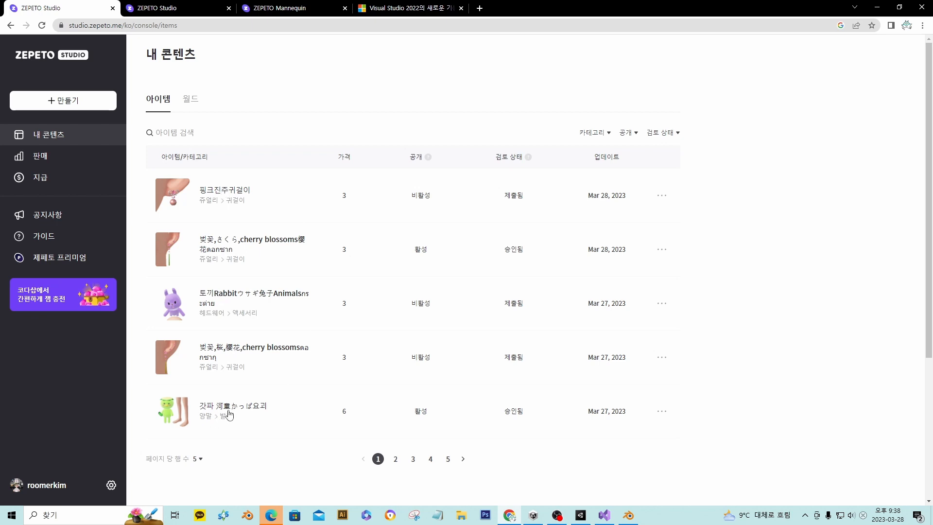
pyautogui.click(229, 414)
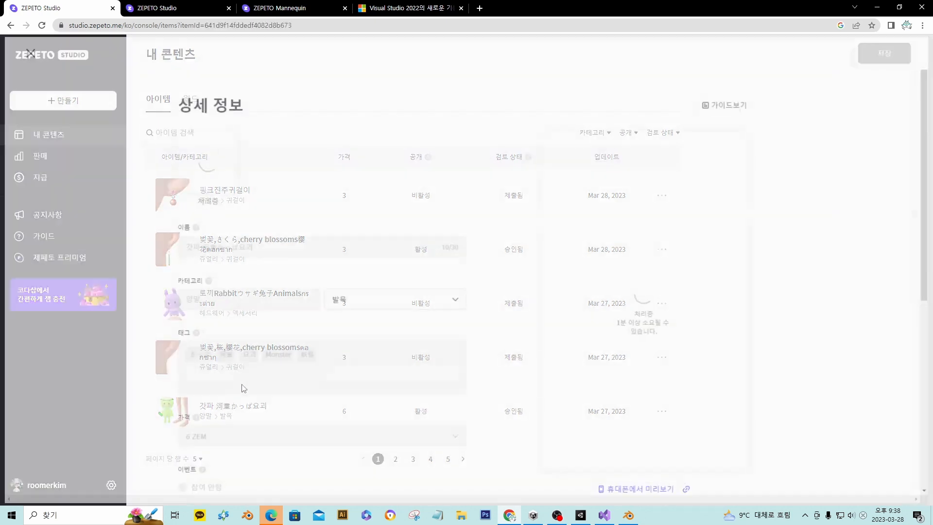
pyautogui.click(299, 25)
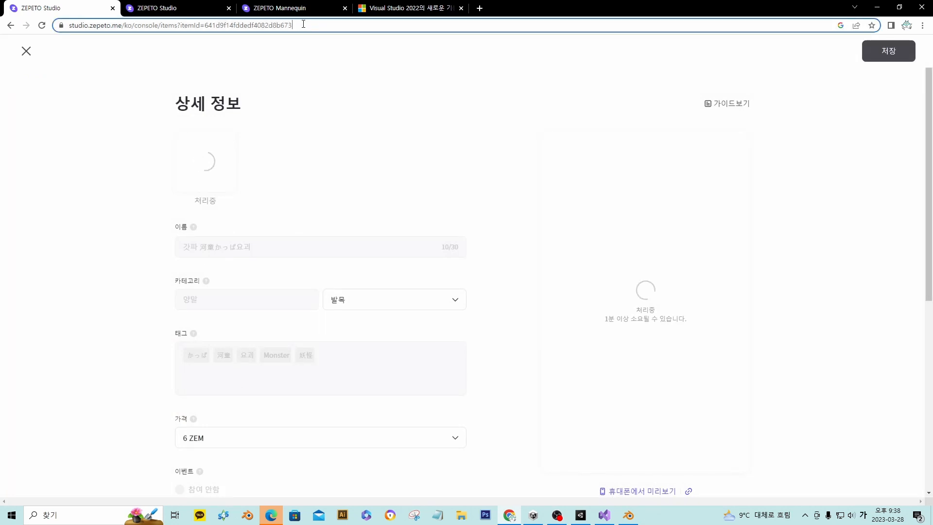
pyautogui.click(203, 27)
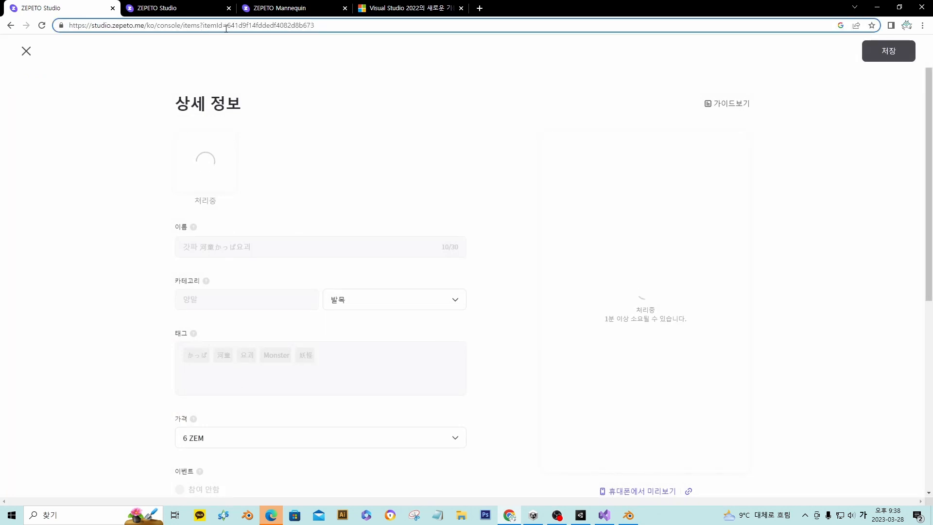
pyautogui.moveTo(227, 27); pyautogui.dragTo(340, 34)
pyautogui.hotkey('ctrl', 'c')
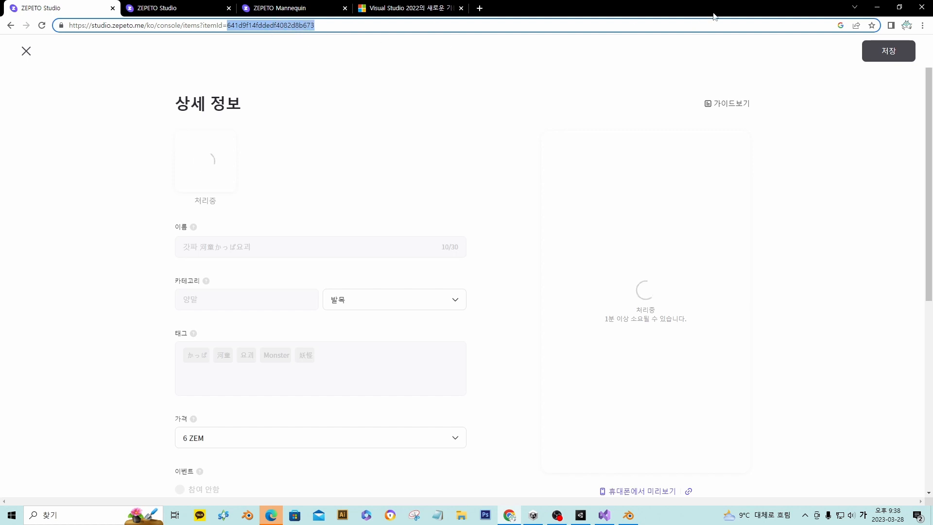
# Step: Switch back to Unity, complete Element 0 as CR_641d9f14fddedf4082d8b673 with the copied item ID, and reduce the Ids list size to 1
pyautogui.click(581, 517)
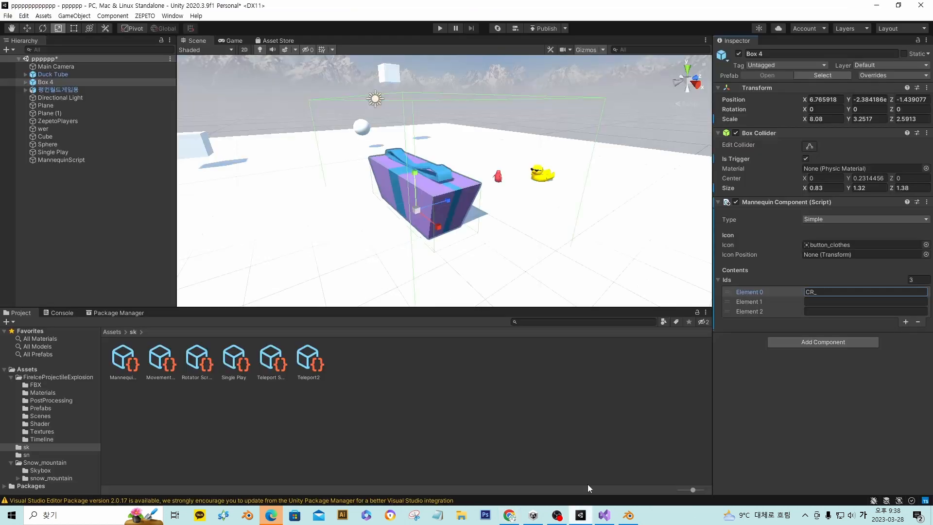
pyautogui.click(829, 293)
pyautogui.hotkey('ctrl', 'v')
pyautogui.hotkey('ctrl', 'z')
pyautogui.hotkey('ctrl', 'v')
pyautogui.click(912, 280)
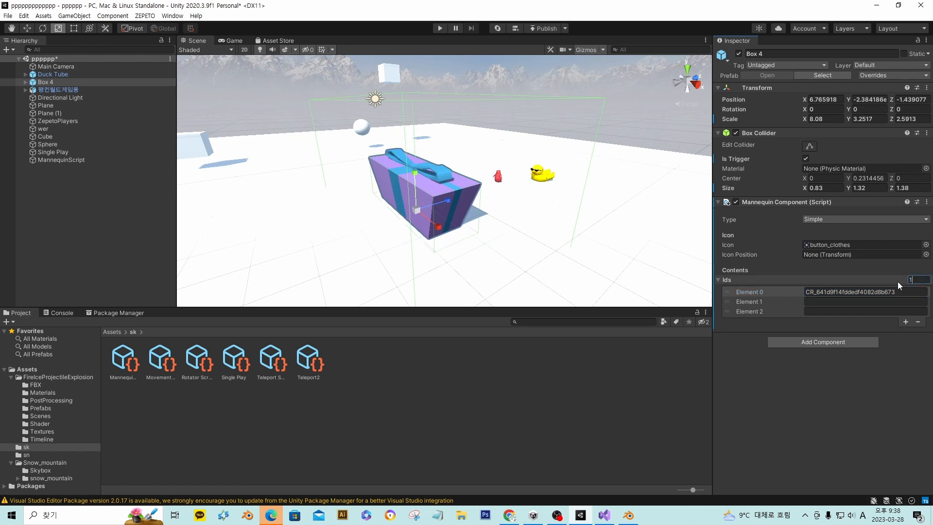
pyautogui.press('Return')
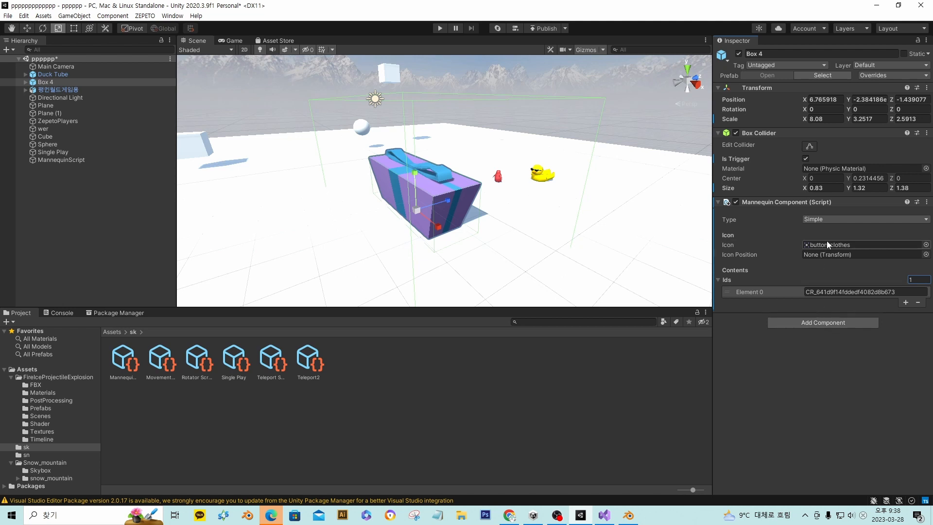
# Step: Try the Zepeto Model and Zepeto Template types on the Mannequin Component, and set its type back to Simple
pyautogui.click(822, 219)
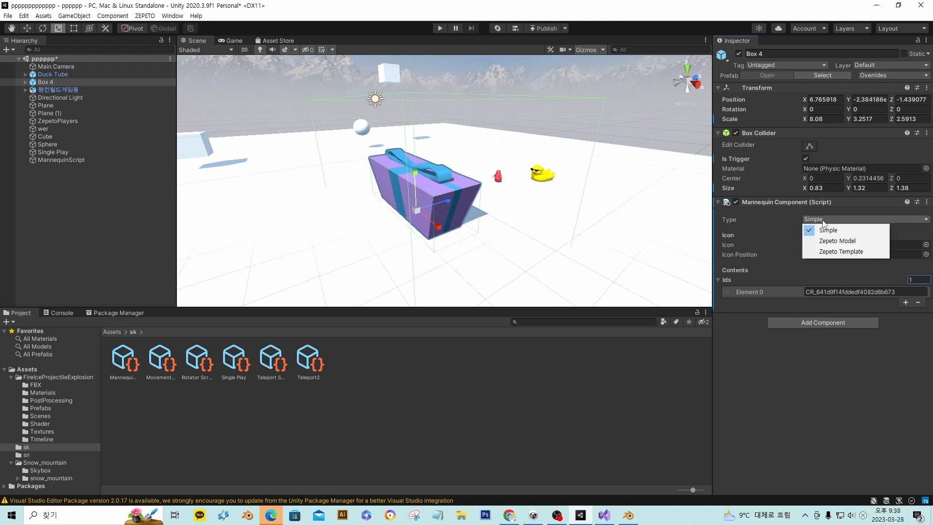
pyautogui.click(828, 229)
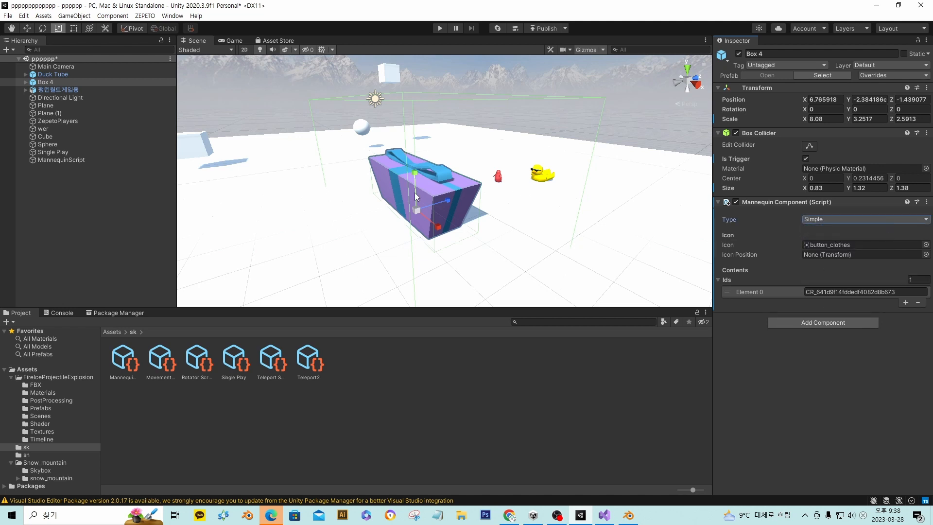
pyautogui.click(835, 220)
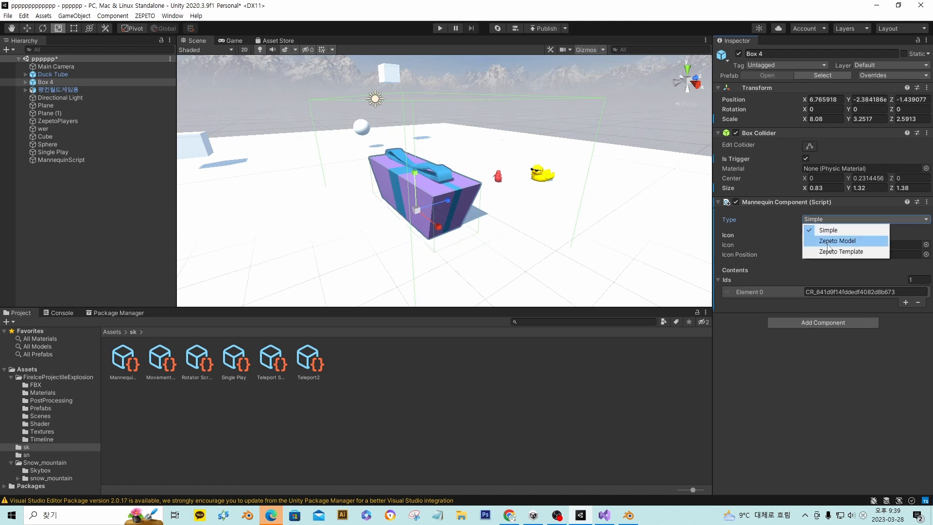
pyautogui.click(828, 241)
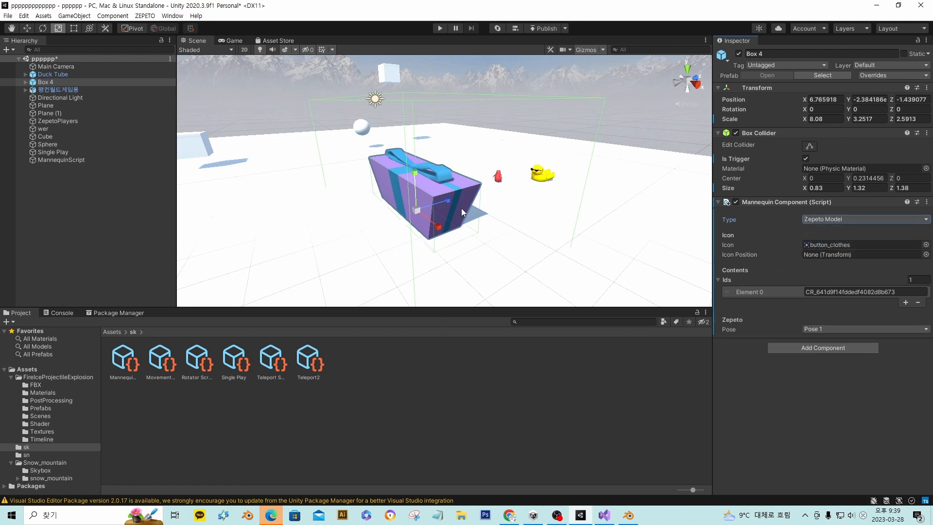
pyautogui.click(858, 220)
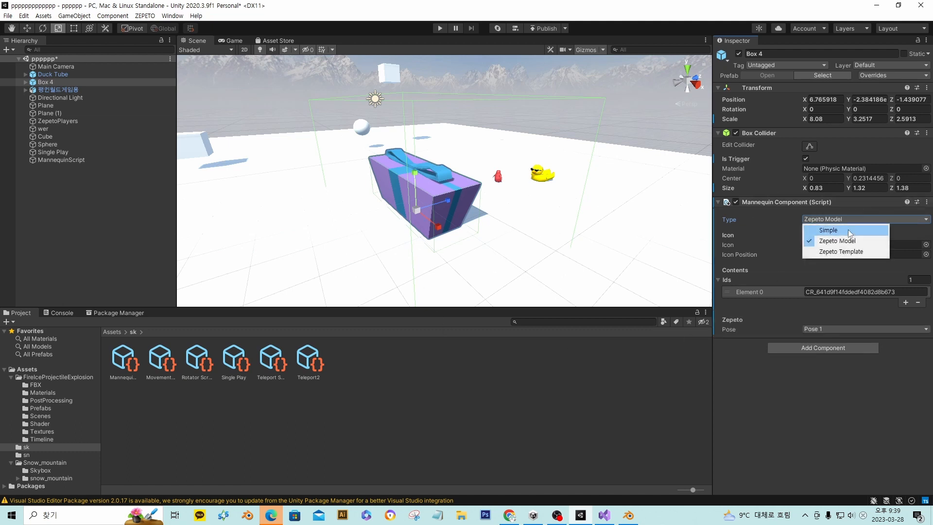
pyautogui.click(831, 255)
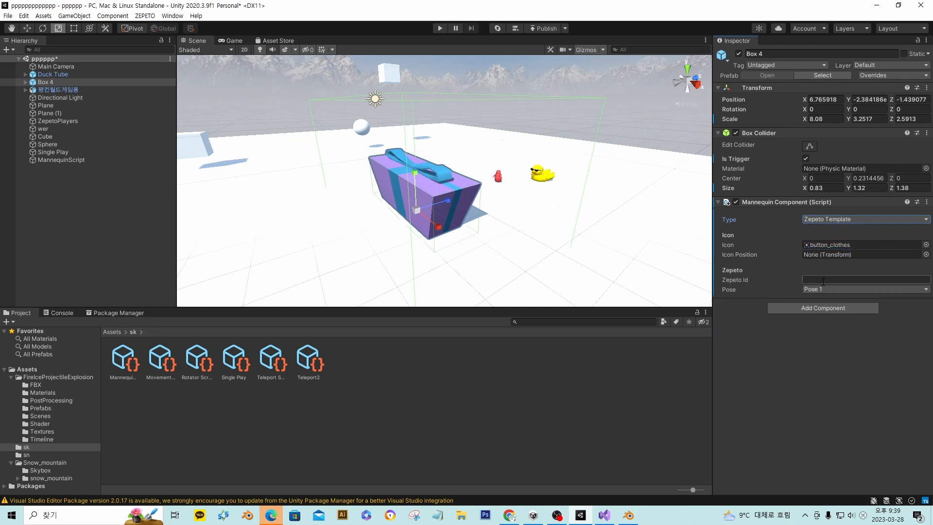
pyautogui.click(823, 280)
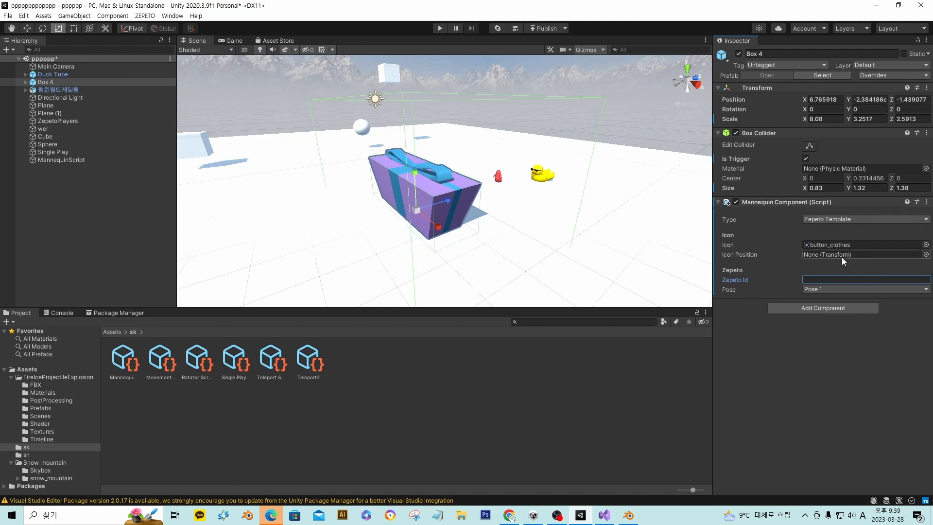
pyautogui.click(838, 219)
pyautogui.click(828, 230)
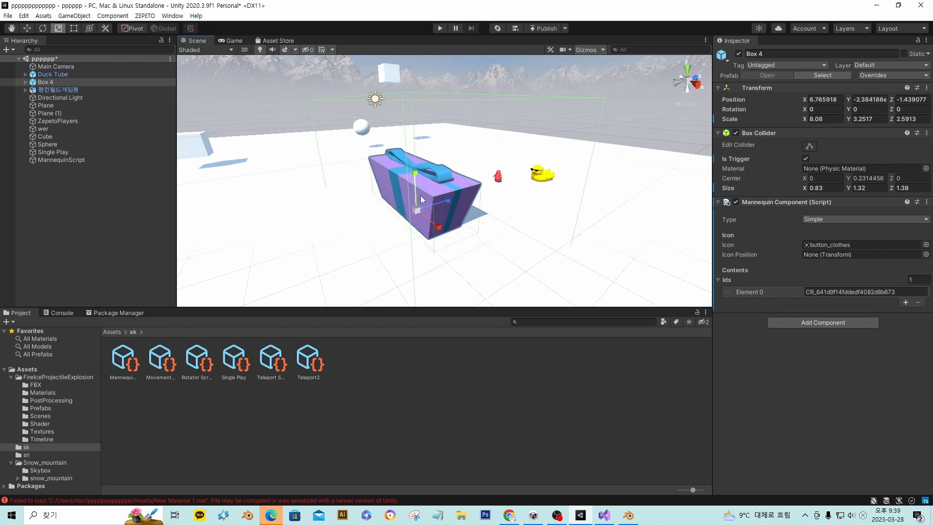
# Step: Create an empty child object named PPP under the gift box Box 4
pyautogui.rightClick(45, 83)
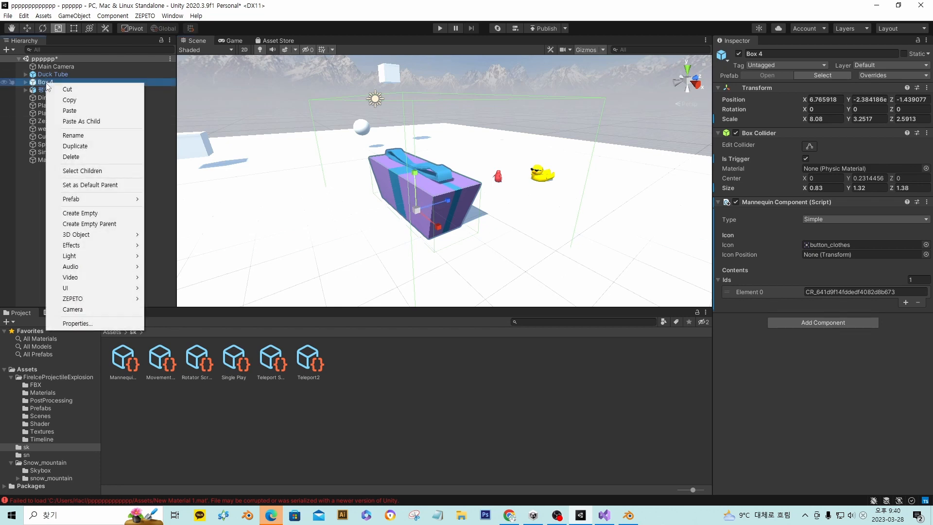
pyautogui.click(104, 214)
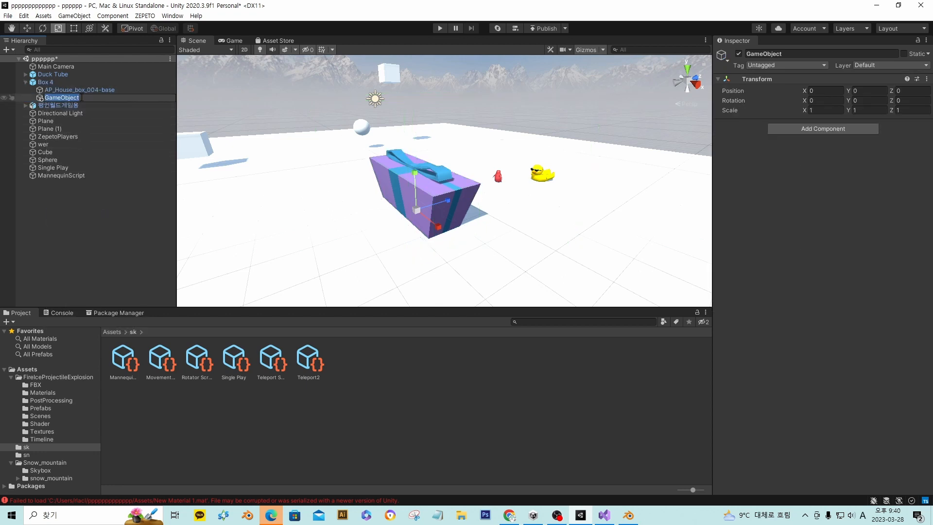
pyautogui.write('PPP')
pyautogui.click(69, 83)
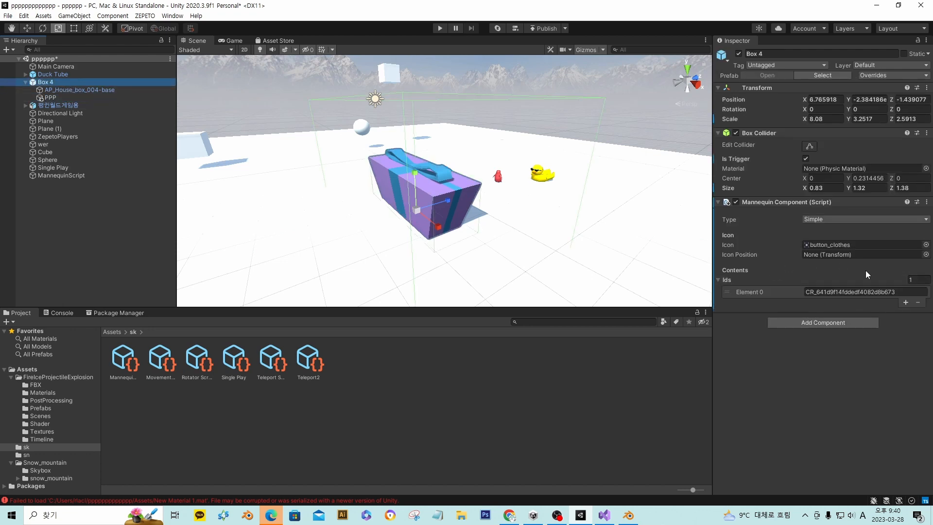
pyautogui.moveTo(63, 98); pyautogui.dragTo(836, 254)
pyautogui.click(51, 99)
pyautogui.click(53, 100)
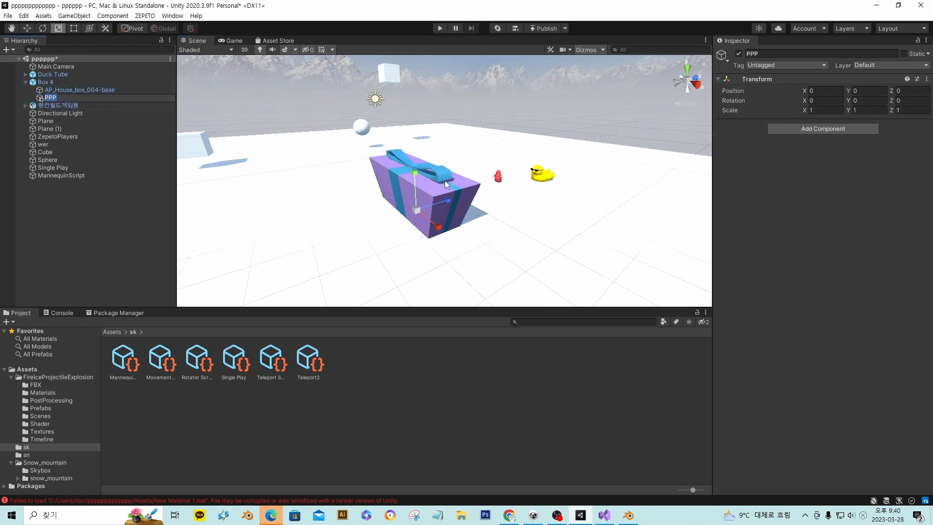
pyautogui.write('WRE')
pyautogui.click(65, 91)
# Step: Move the PPP object straight up above the gift box, to a Y position of about 0.68
pyautogui.click(65, 98)
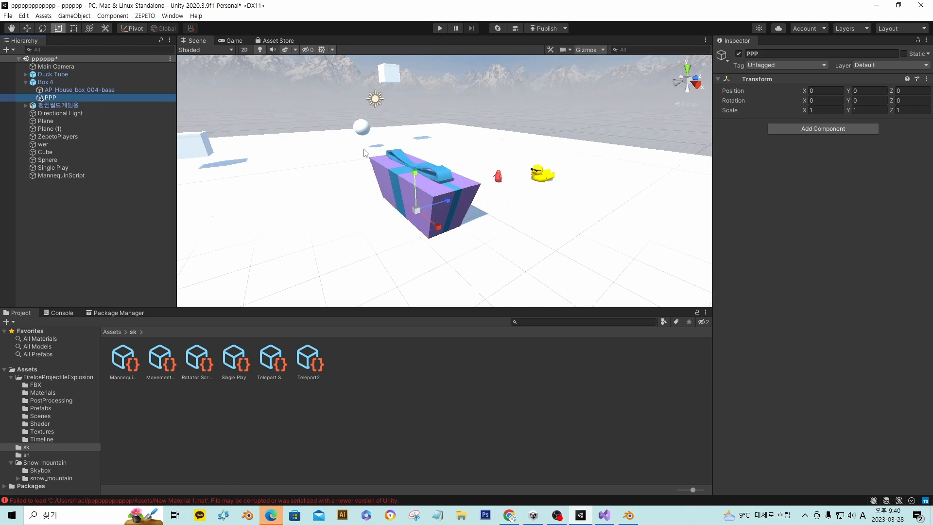
pyautogui.press('w')
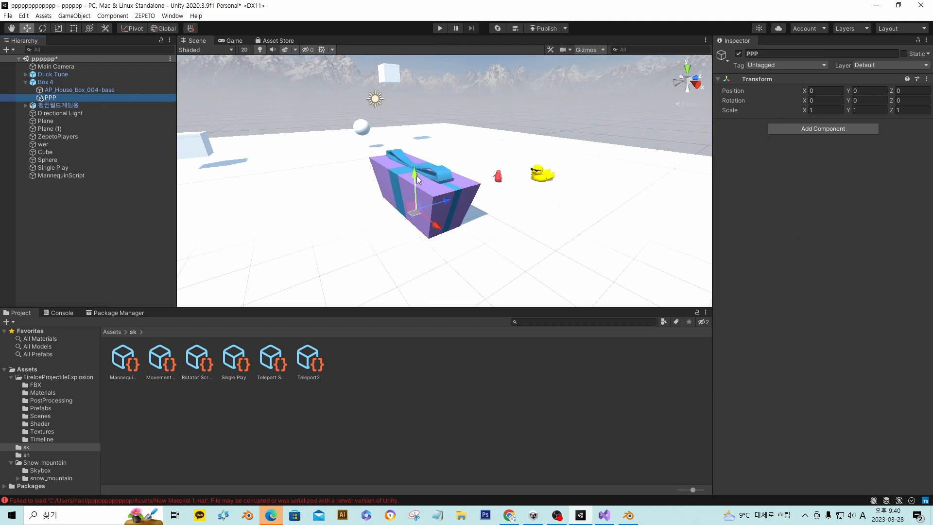
pyautogui.moveTo(418, 179); pyautogui.dragTo(419, 121)
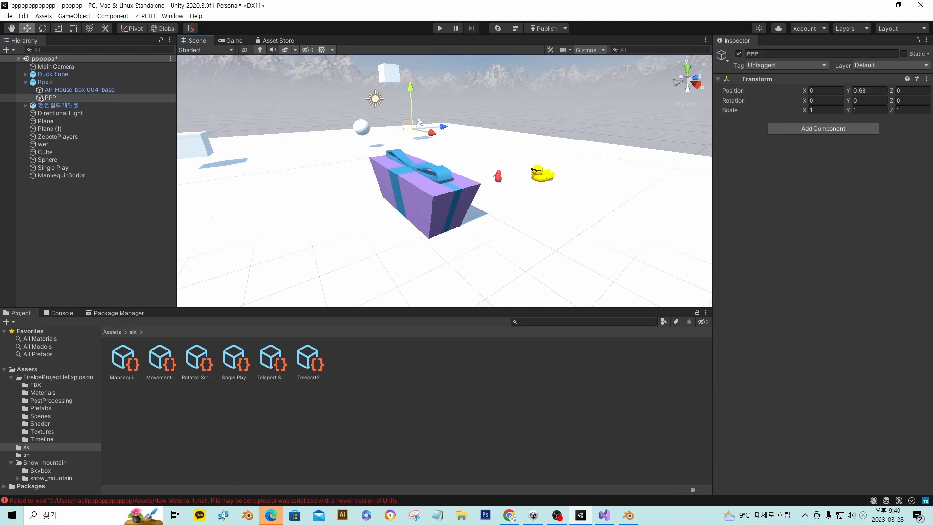
# Step: Assign the PPP object as the Icon Position of Box 4's Mannequin Component
pyautogui.click(48, 82)
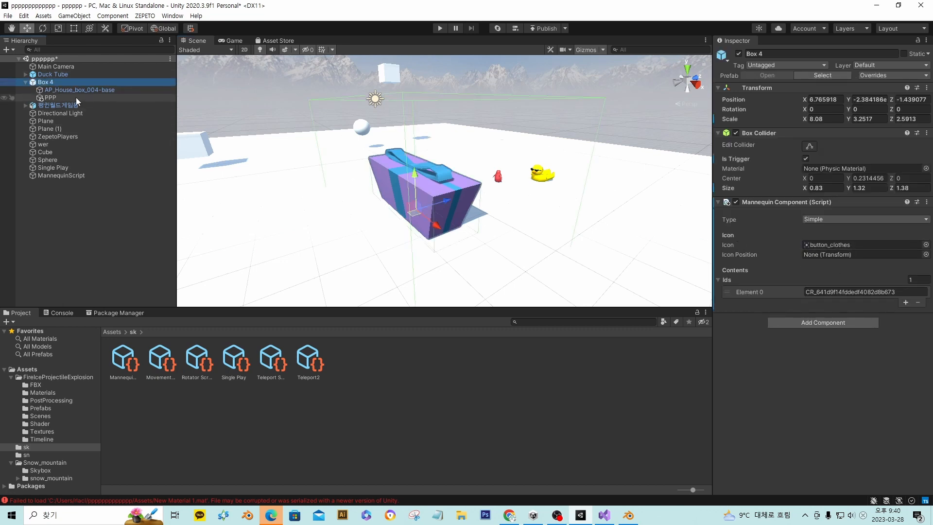
pyautogui.moveTo(52, 98); pyautogui.dragTo(818, 254)
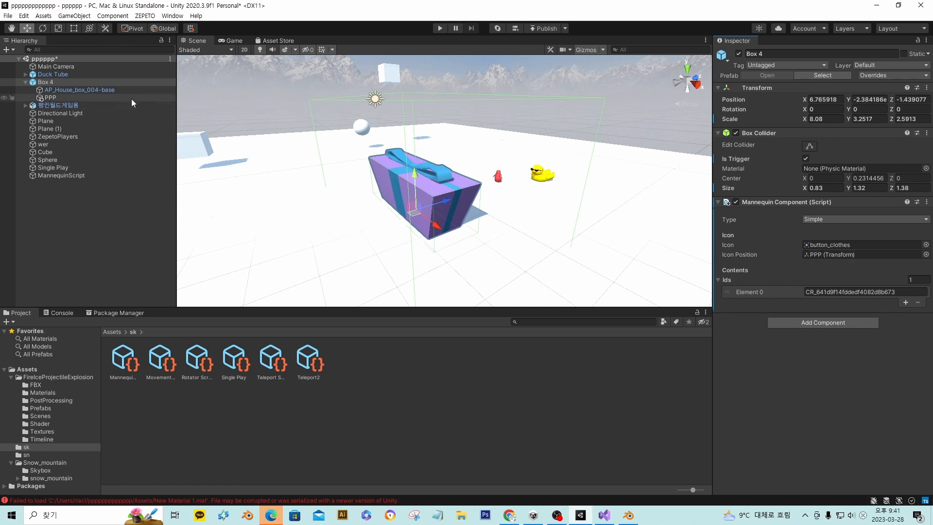
pyautogui.click(66, 99)
pyautogui.click(51, 83)
pyautogui.moveTo(51, 98); pyautogui.dragTo(833, 255)
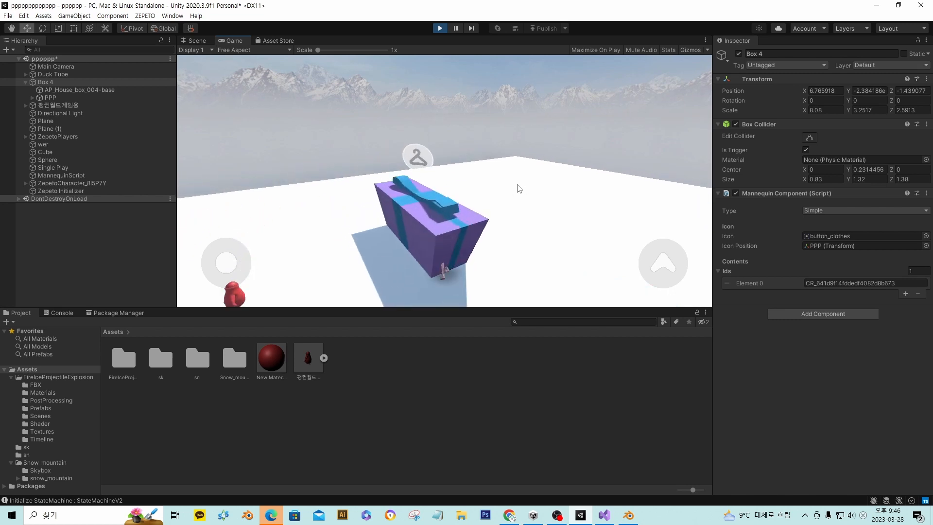
# Step: In the play test, open the item list from the hanger icon above the gift box and purchase the 양말 item
pyautogui.moveTo(492, 185); pyautogui.dragTo(435, 166)
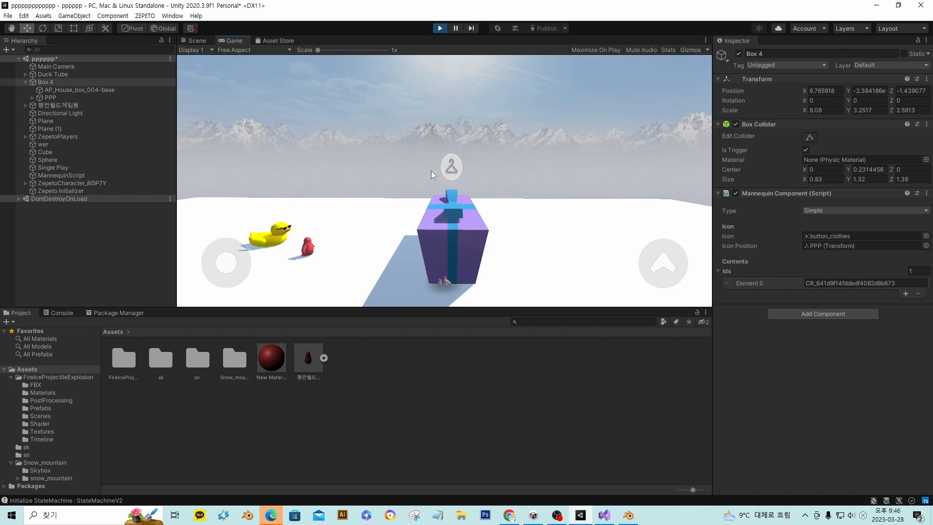
pyautogui.click(456, 168)
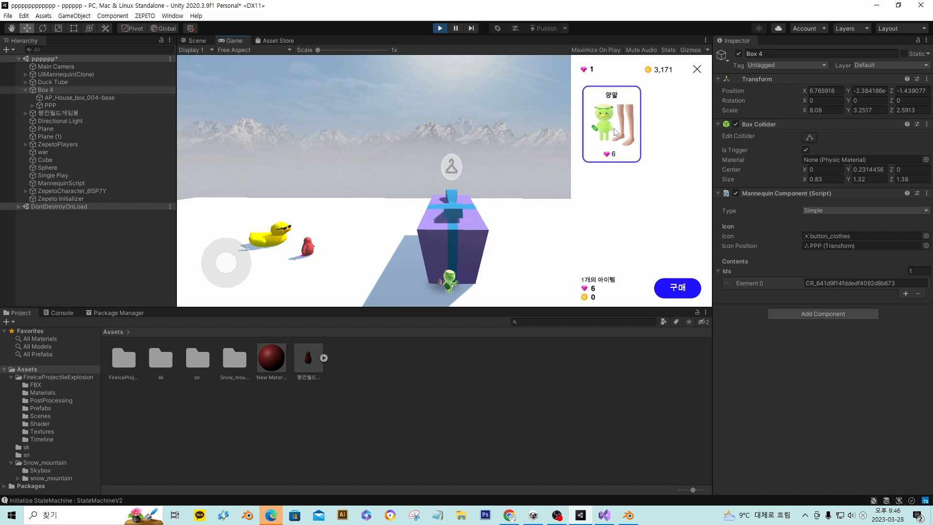
pyautogui.click(684, 291)
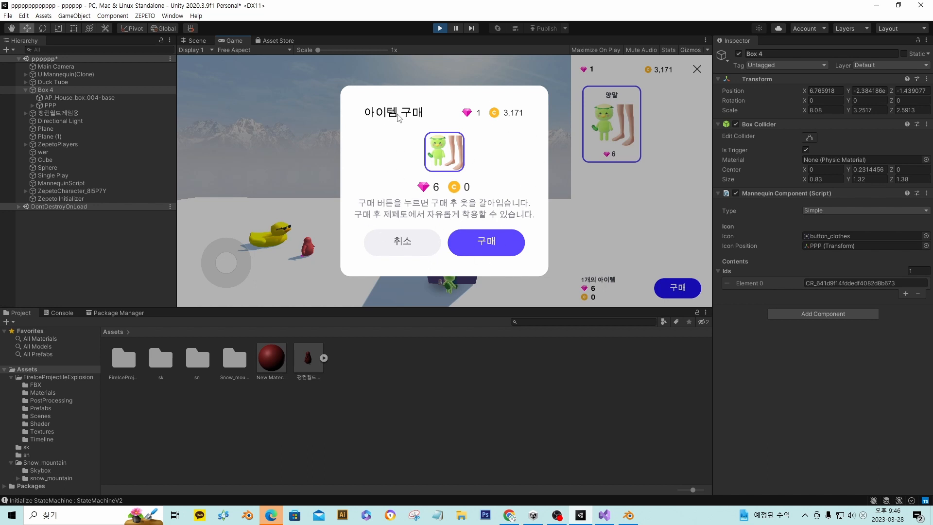
pyautogui.click(483, 241)
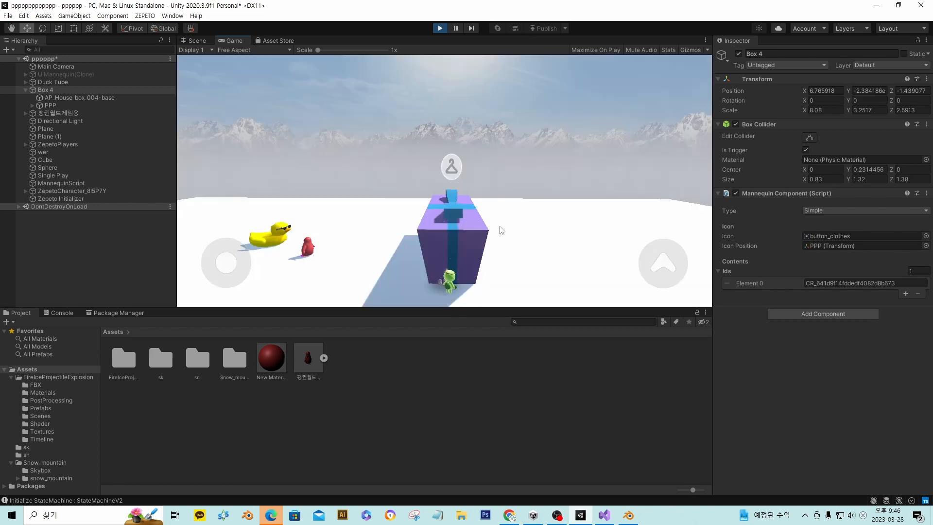
# Step: Examine the character, the gift box and its hanger icon from several distances and angles, and stop the play test
pyautogui.moveTo(526, 223); pyautogui.dragTo(546, 229)
pyautogui.scroll(-3, 461, 277)
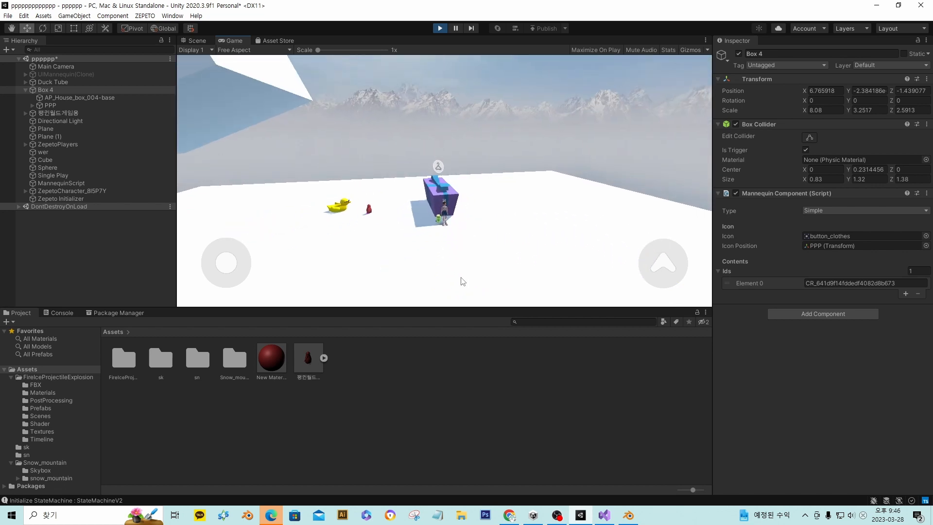
pyautogui.scroll(5, 462, 281)
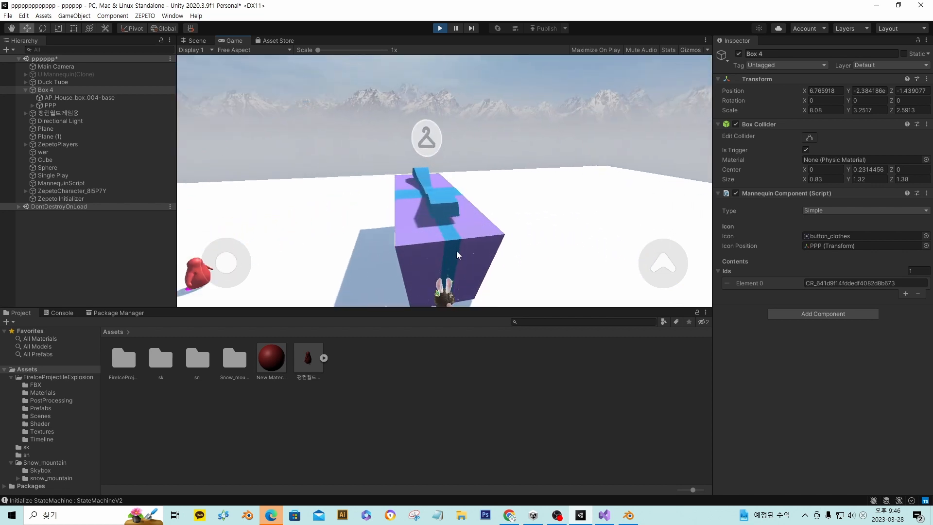
pyautogui.scroll(-5, 457, 251)
pyautogui.scroll(5, 443, 272)
pyautogui.scroll(-3, 432, 291)
pyautogui.scroll(-2, 432, 291)
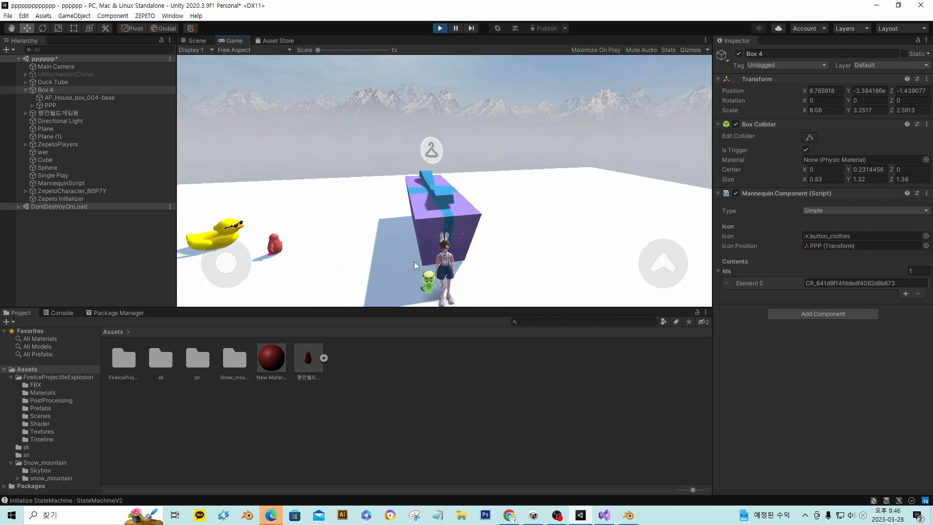
pyautogui.moveTo(414, 262); pyautogui.dragTo(431, 178)
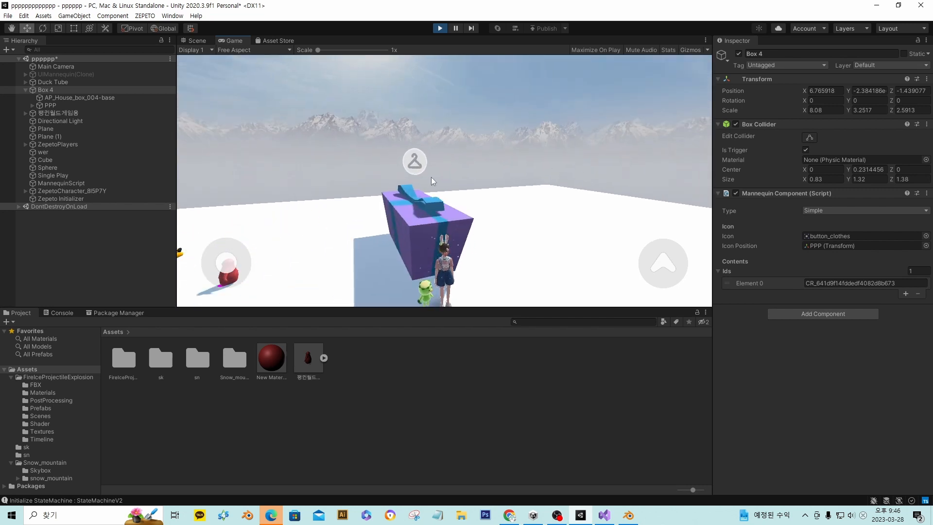
pyautogui.click(440, 29)
# Step: Try the Zepeto Model type on Box 4's Mannequin Component in a short play test
pyautogui.click(835, 220)
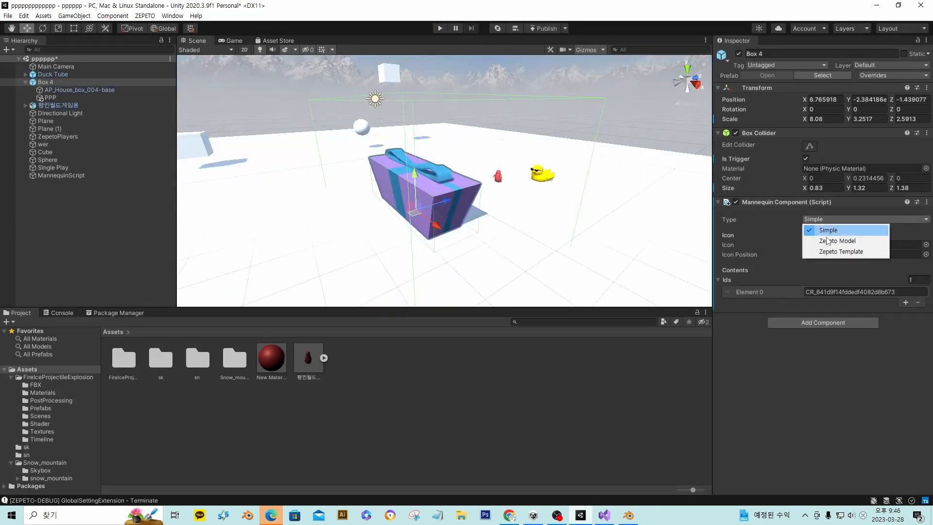
pyautogui.click(825, 240)
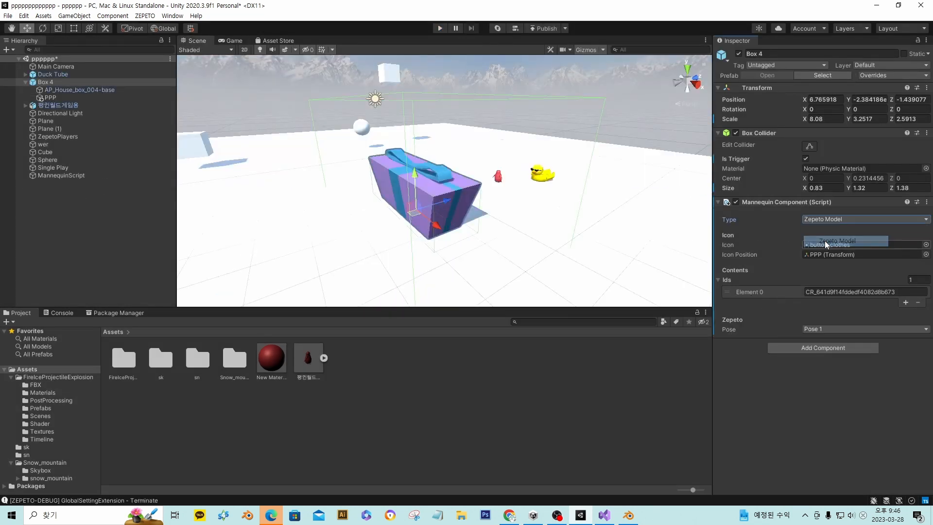
pyautogui.click(439, 28)
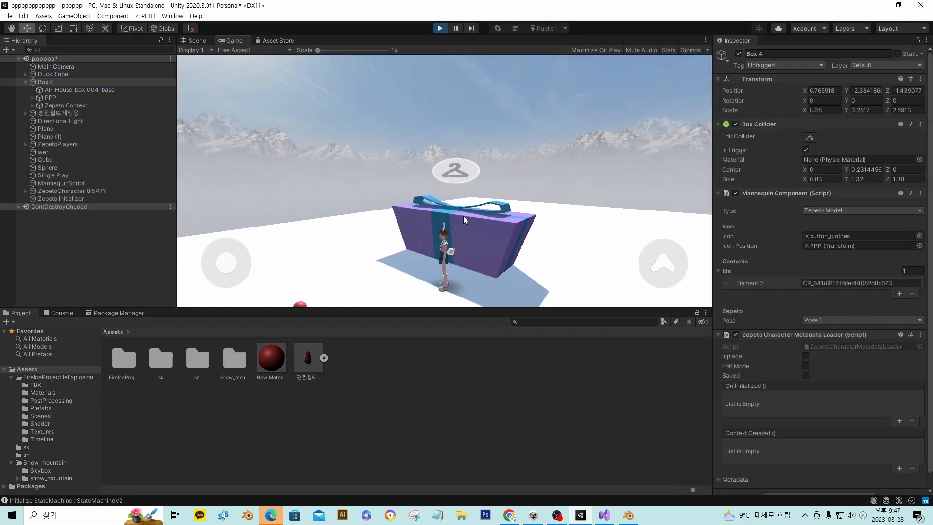
pyautogui.click(440, 28)
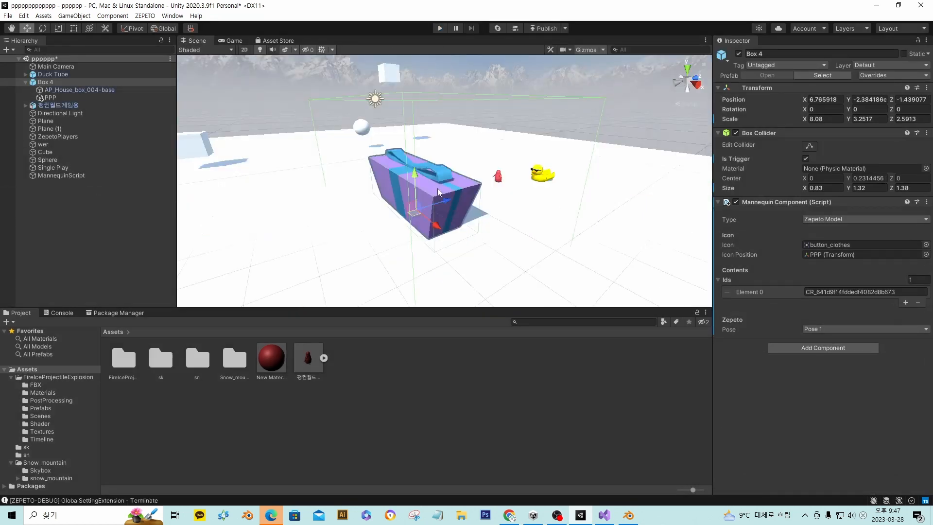
# Step: Flatten the gift box mesh AP_House_box_004-base to a Y scale of about 0.26
pyautogui.click(438, 189)
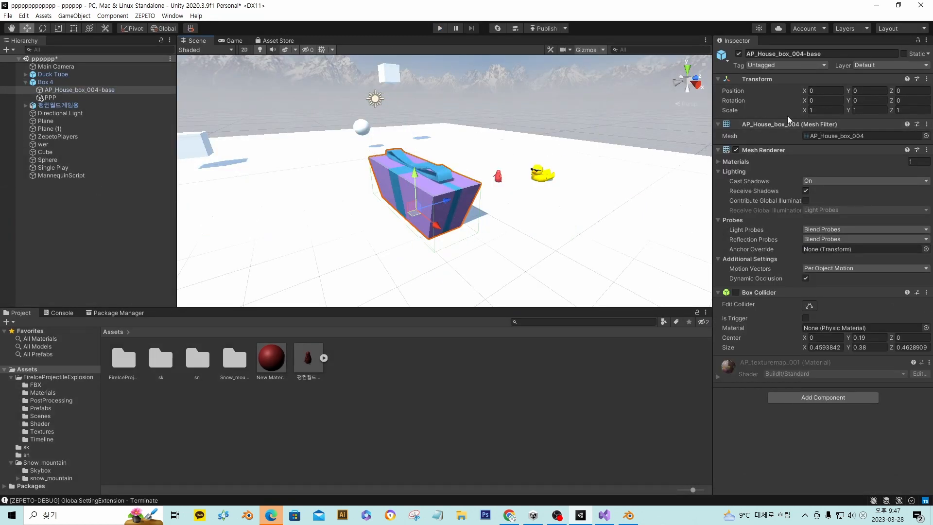
pyautogui.press('e')
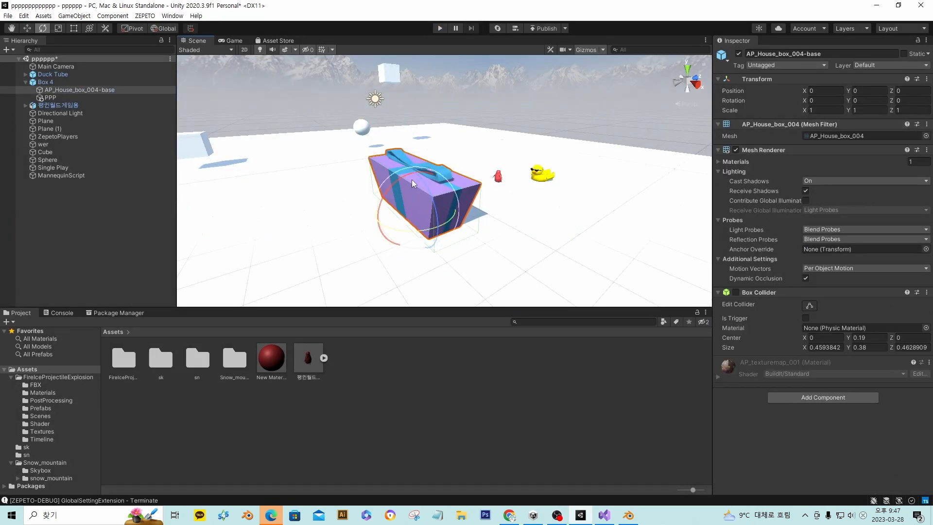
pyautogui.press('r')
pyautogui.moveTo(415, 176); pyautogui.dragTo(416, 222)
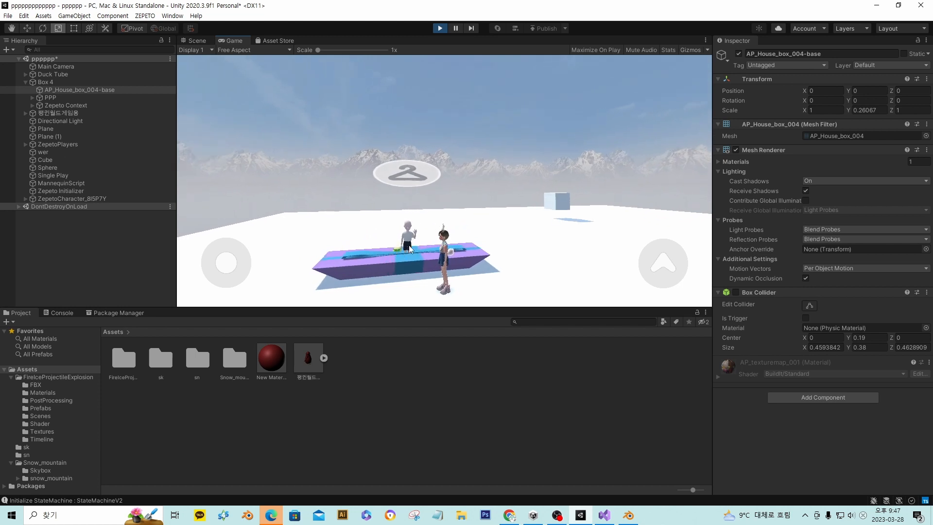
# Step: In the play test, open the item list of the model mannequin on the flattened box, view it, and stop playing
pyautogui.click(413, 173)
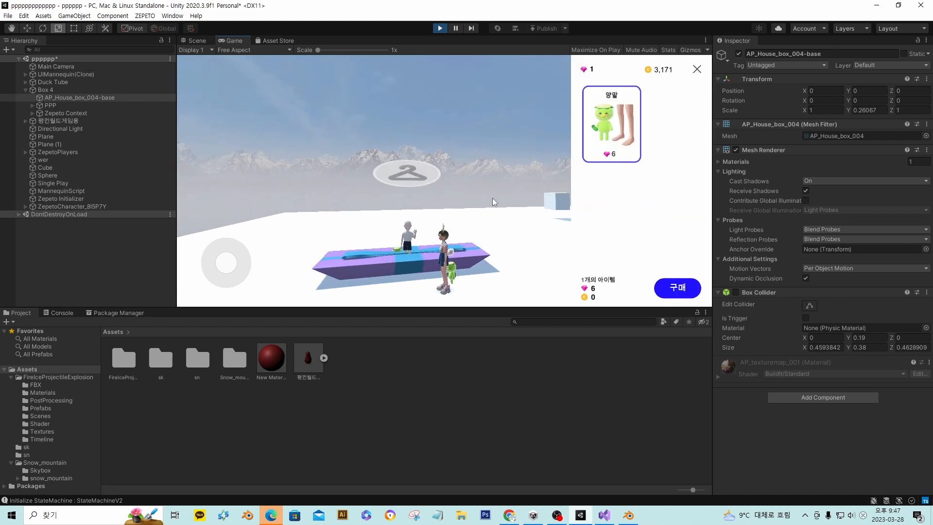
pyautogui.moveTo(448, 244)
pyautogui.mouseDown()
pyautogui.moveTo(473, 243)
pyautogui.moveTo(430, 245)
pyautogui.mouseUp()
pyautogui.click(439, 32)
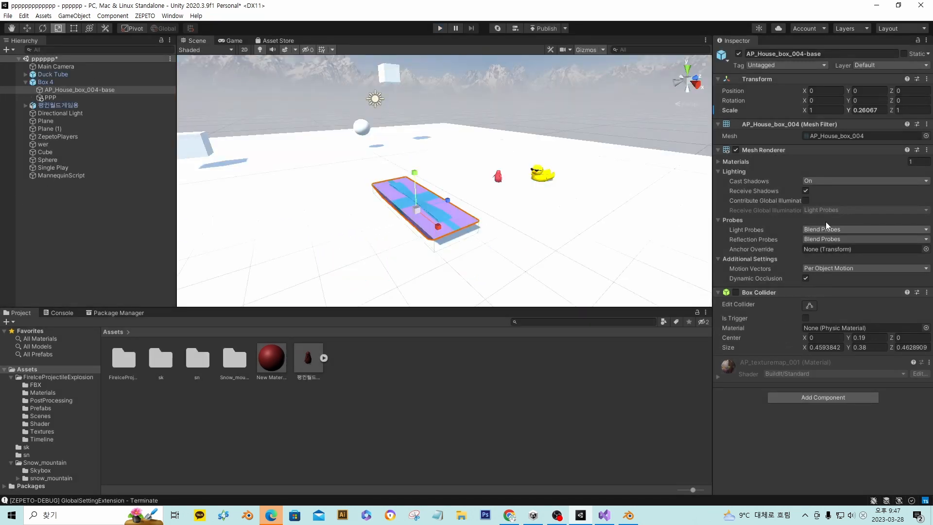
# Step: Set Box 4's Mannequin Component type to Zepeto Template and enter the creator's ZEPETO ID
pyautogui.click(423, 208)
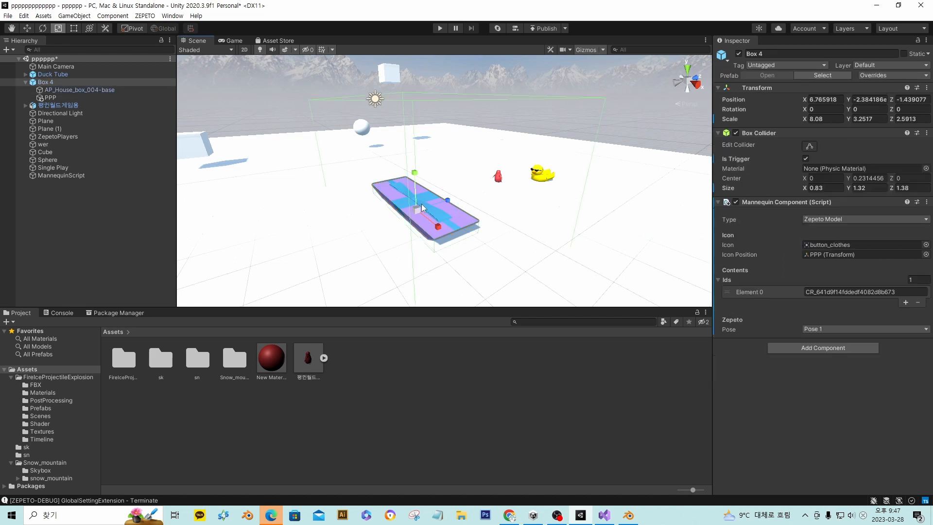
pyautogui.click(843, 219)
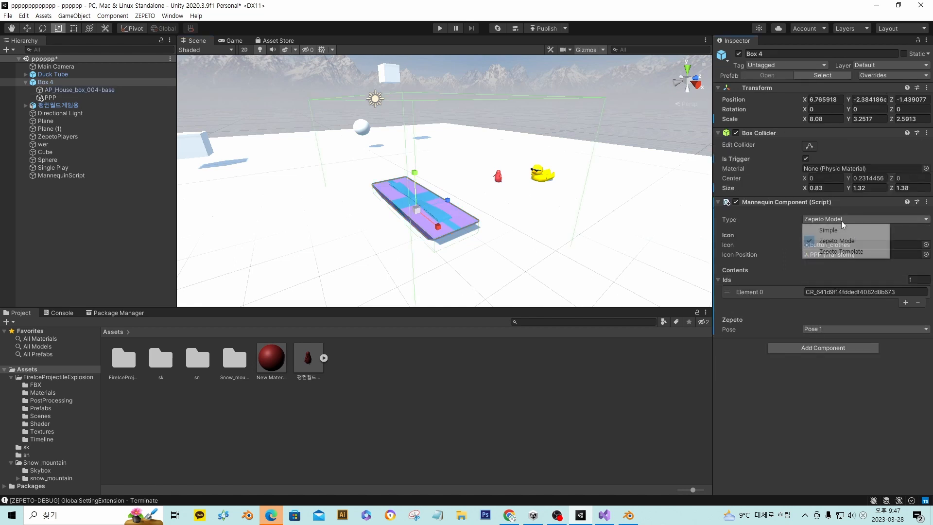
pyautogui.click(850, 249)
pyautogui.click(818, 279)
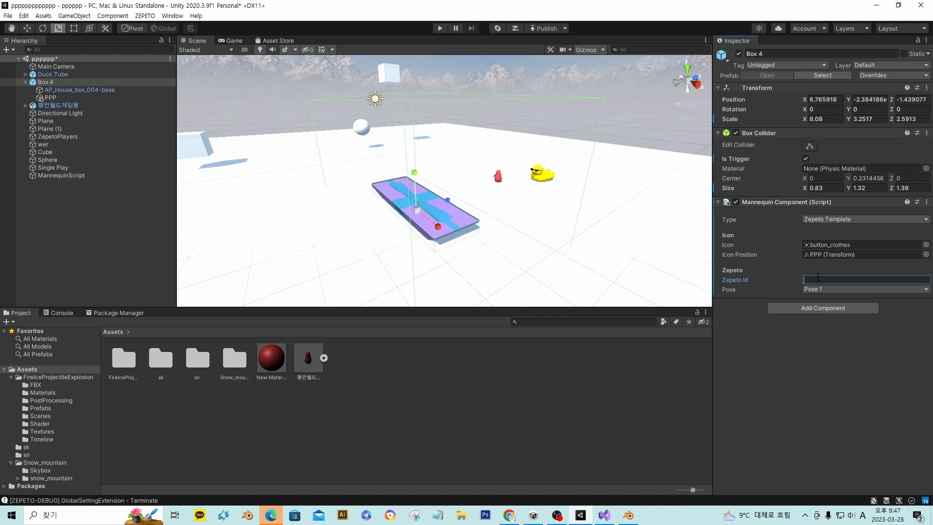
pyautogui.write('roomerkim')
# Step: Play-test the template mannequin, open its item list from the hanger icon, close the list and stop playing
pyautogui.click(440, 28)
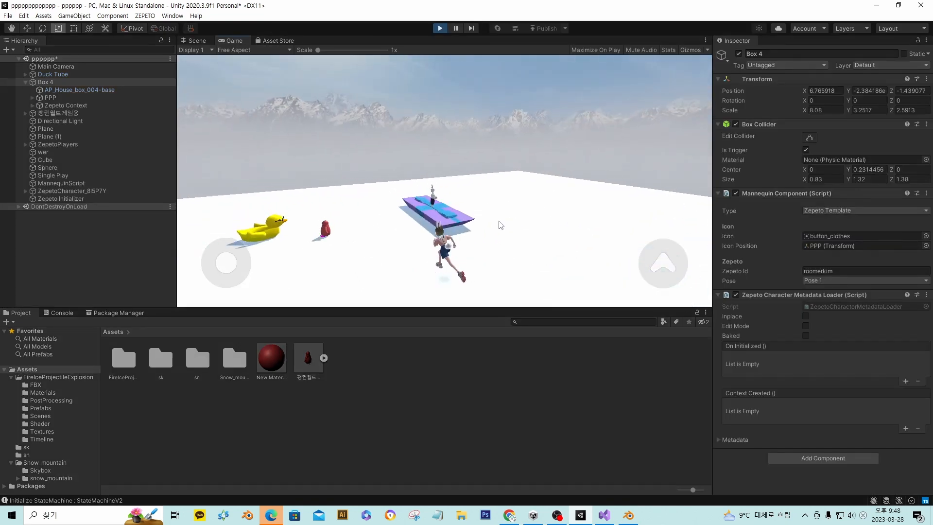
pyautogui.moveTo(570, 230); pyautogui.dragTo(474, 203)
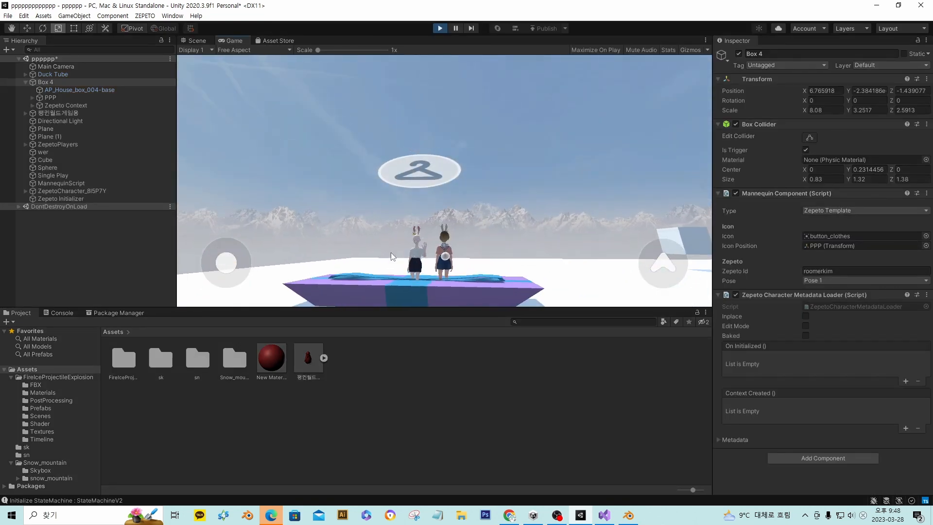
pyautogui.moveTo(425, 256); pyautogui.dragTo(422, 275)
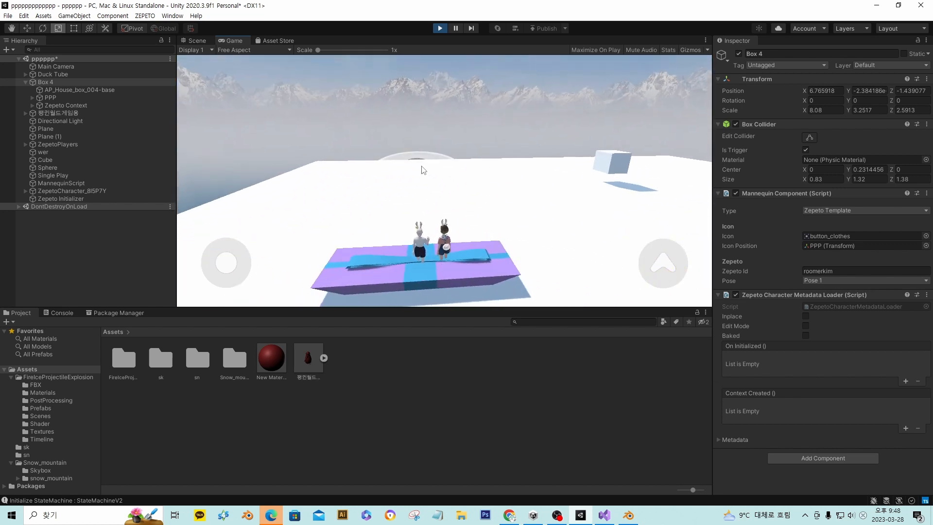
pyautogui.click(422, 170)
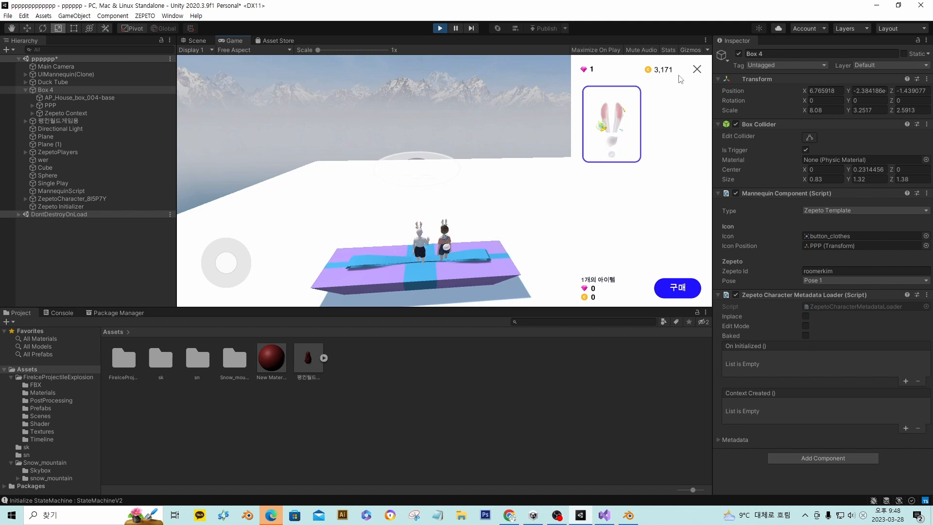
pyautogui.click(697, 69)
pyautogui.click(440, 28)
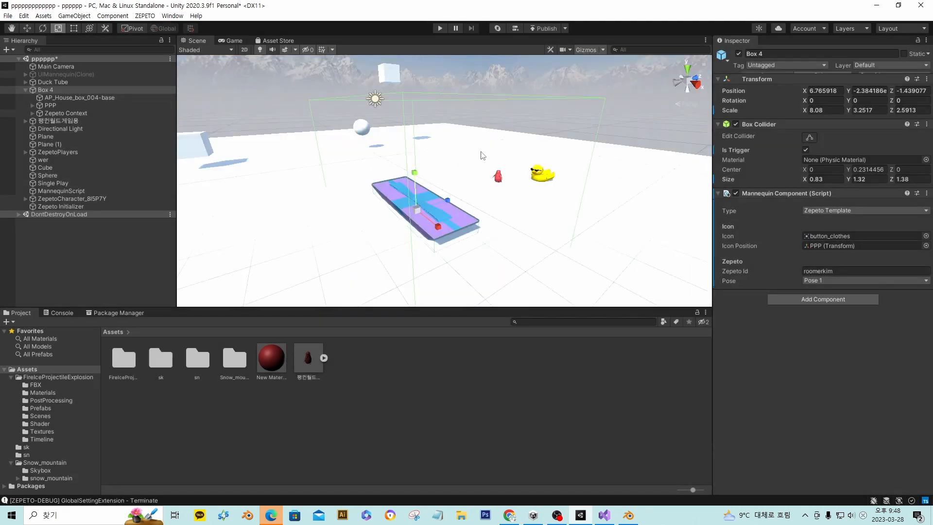
# Step: Duplicate the Duck Tube and move the copy along the X axis to 9.25
pyautogui.click(419, 128)
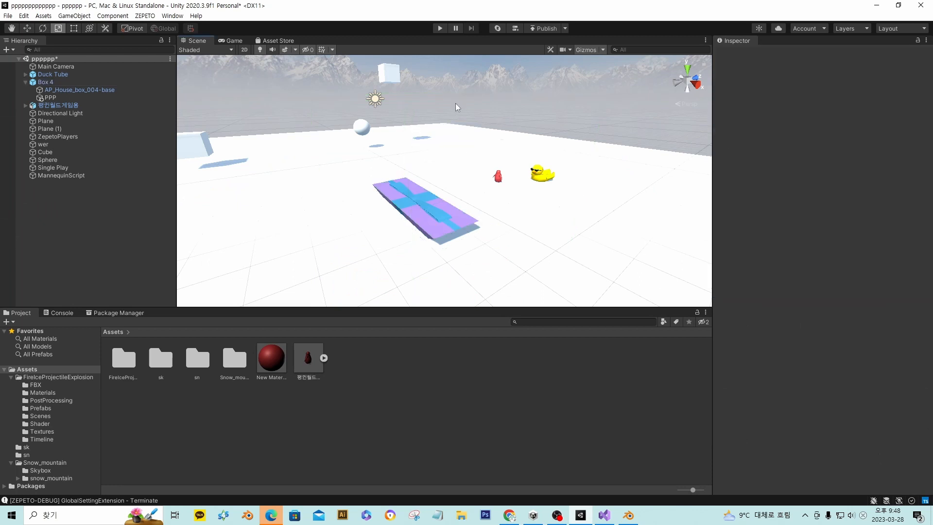
pyautogui.moveTo(456, 107); pyautogui.dragTo(511, 97, button='right')
pyautogui.scroll(-5, 485, 115)
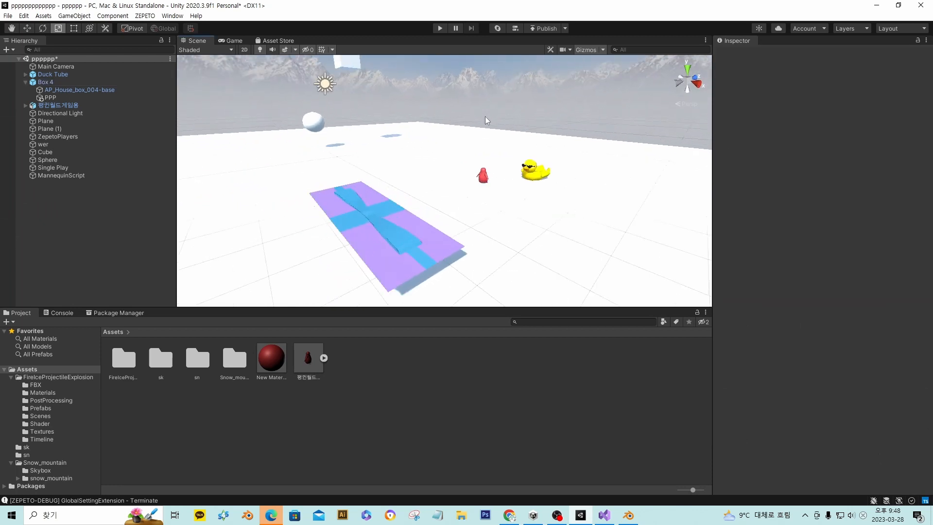
pyautogui.moveTo(478, 118); pyautogui.dragTo(451, 168, button='middle')
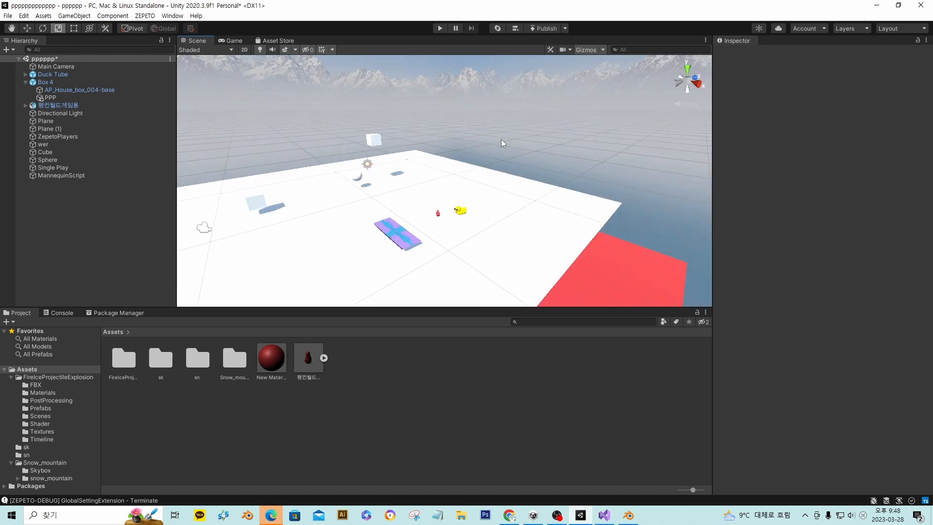
pyautogui.moveTo(502, 142); pyautogui.dragTo(491, 189, button='right')
pyautogui.click(517, 199)
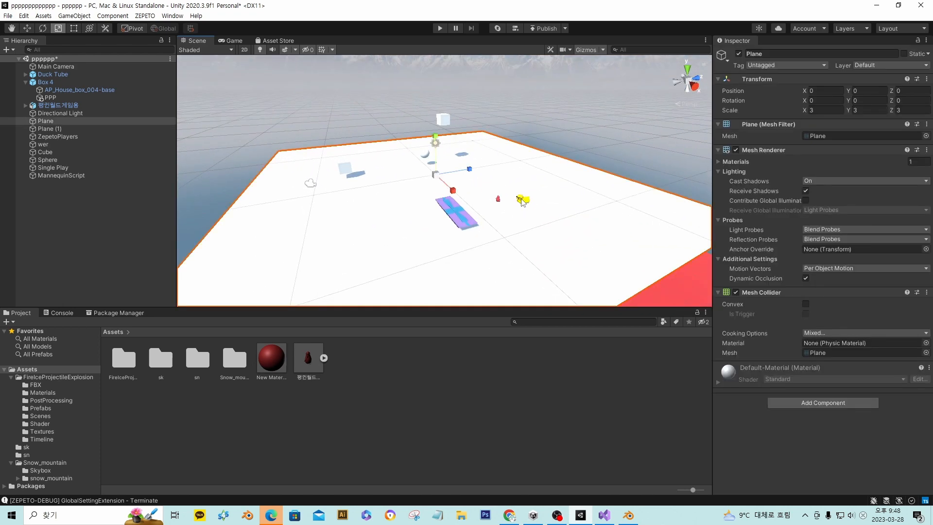
pyautogui.click(523, 201)
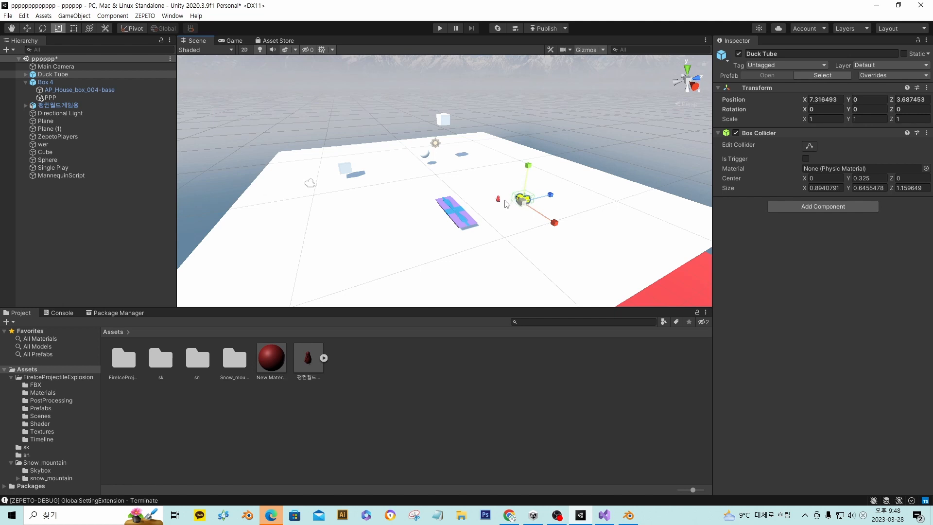
pyautogui.hotkey('ctrl', 'd')
pyautogui.press('w')
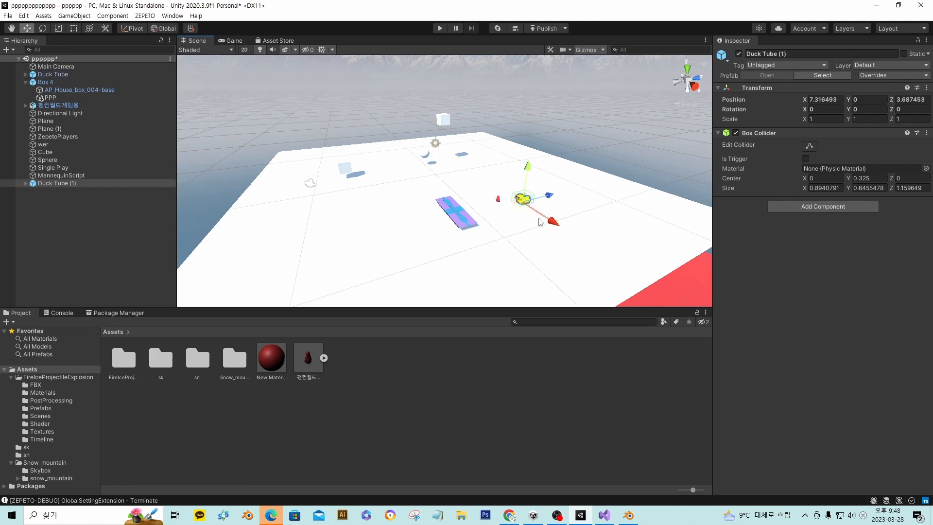
pyautogui.moveTo(545, 216); pyautogui.dragTo(567, 228)
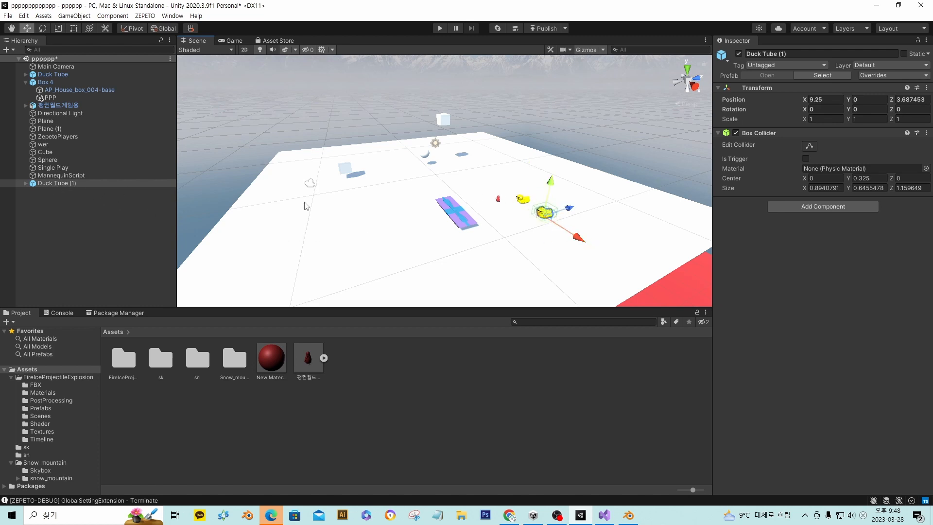
# Step: Make the copied duck a child of the original Duck Tube and collapse the group in the hierarchy
pyautogui.click(37, 185)
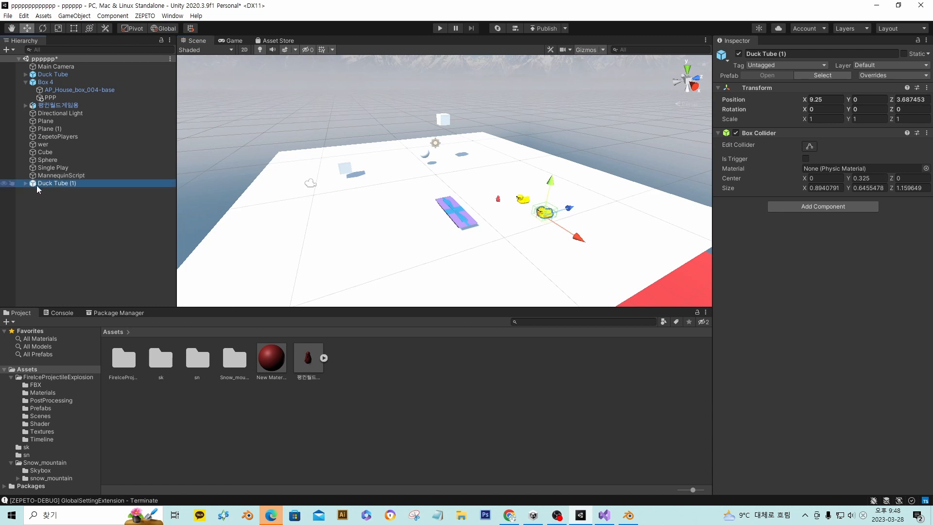
pyautogui.click(521, 200)
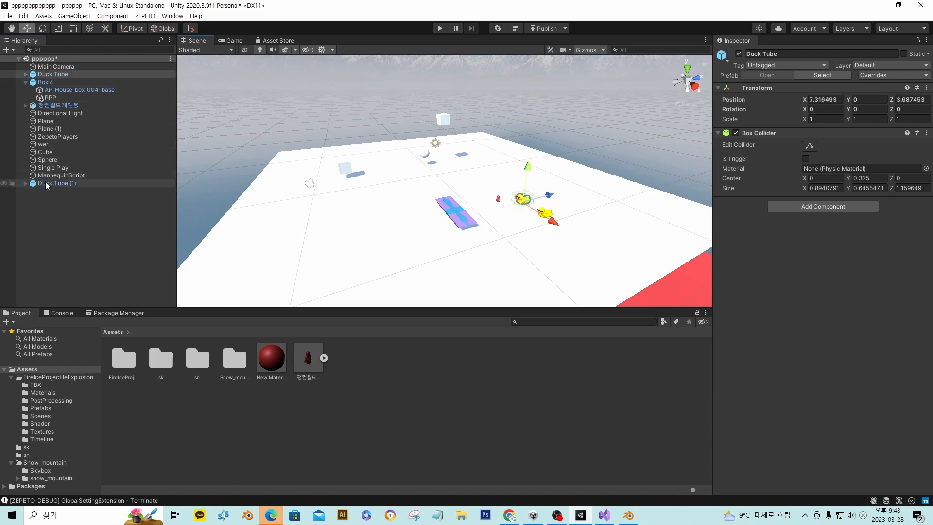
pyautogui.moveTo(45, 183); pyautogui.dragTo(43, 79)
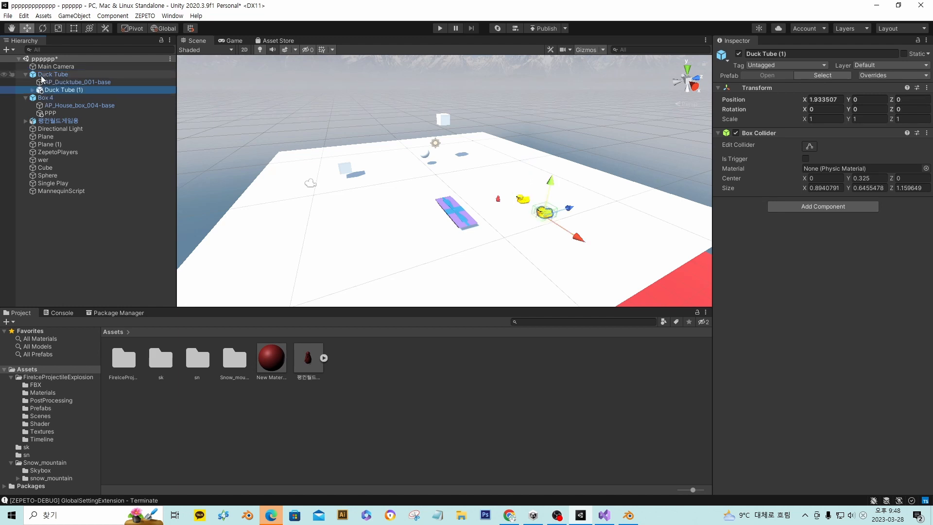
pyautogui.click(26, 75)
pyautogui.click(26, 75)
pyautogui.click(26, 75)
pyautogui.click(26, 76)
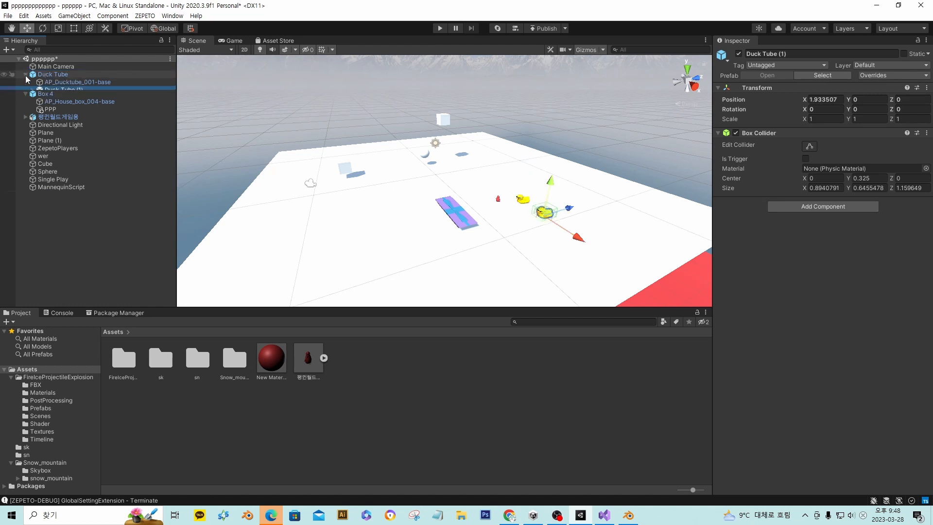
pyautogui.click(25, 75)
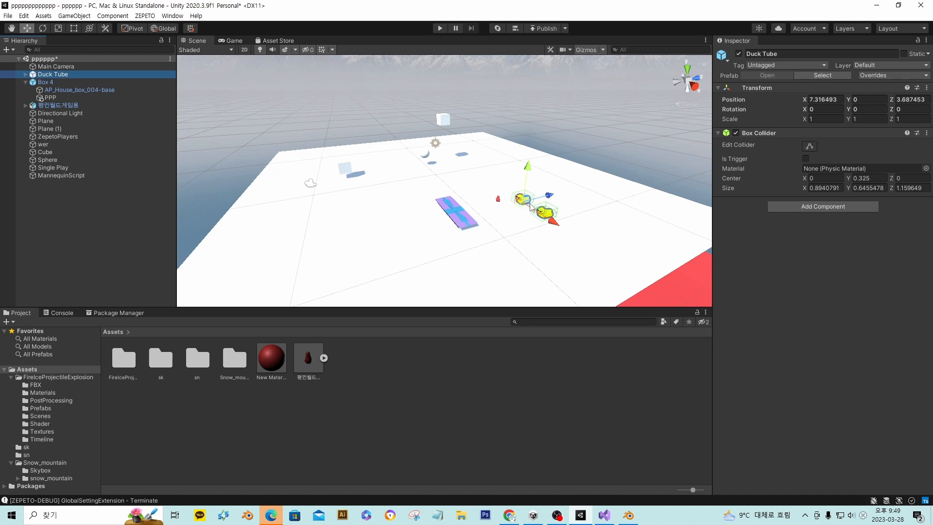
# Step: Duplicate the Duck Tube pair, offset the copy about 4.56 along Z, and nest it under the original Duck Tube
pyautogui.hotkey('ctrl', 'd')
pyautogui.moveTo(543, 210); pyautogui.dragTo(591, 198)
pyautogui.moveTo(70, 183); pyautogui.dragTo(48, 78)
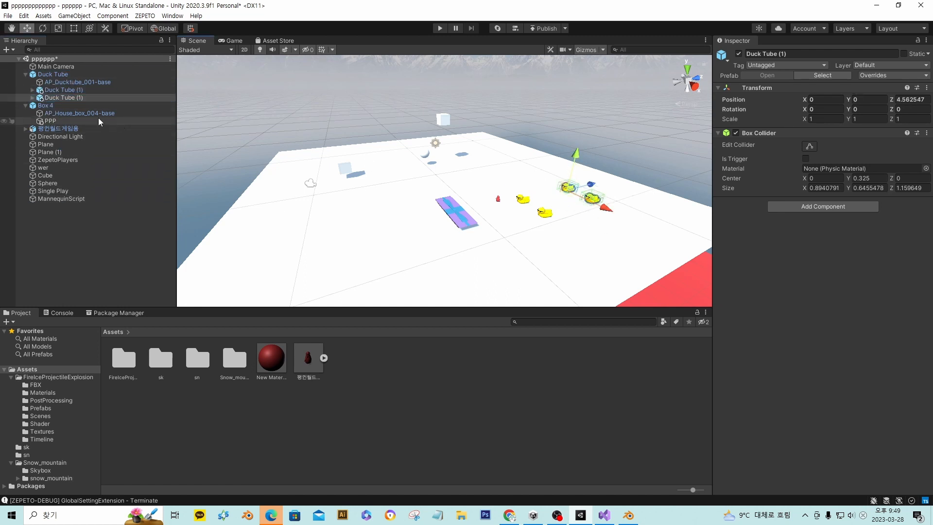
# Step: Move the parent Duck Tube with all its ducks along Z to 4.31 and collapse its hierarchy entry
pyautogui.click(66, 76)
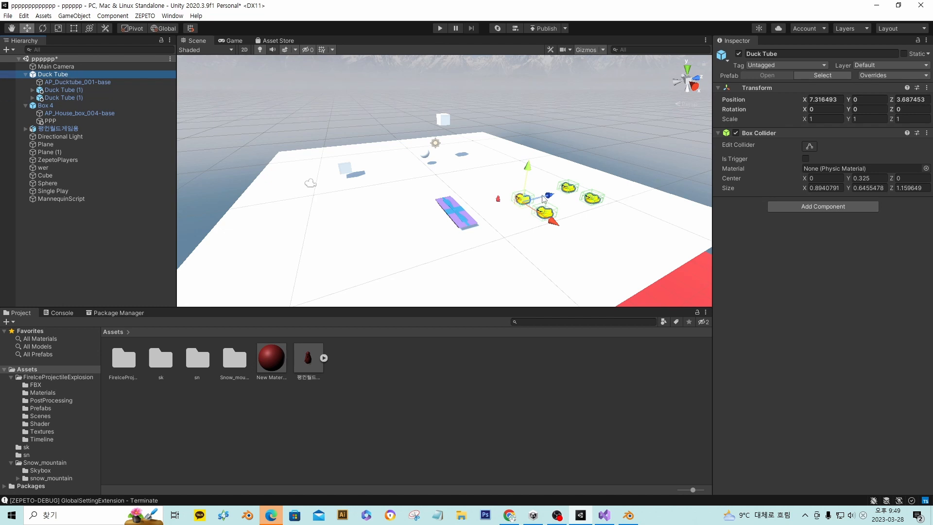
pyautogui.moveTo(548, 197); pyautogui.dragTo(563, 175)
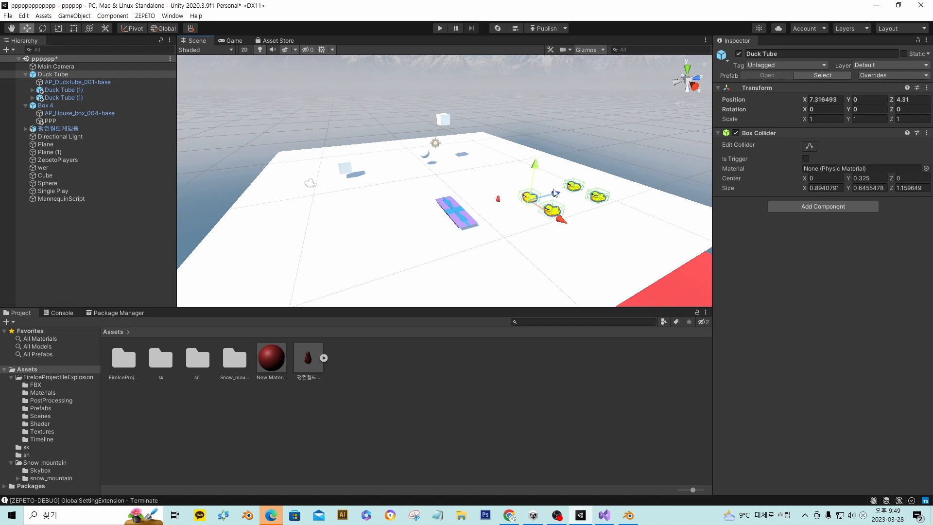
pyautogui.click(543, 176)
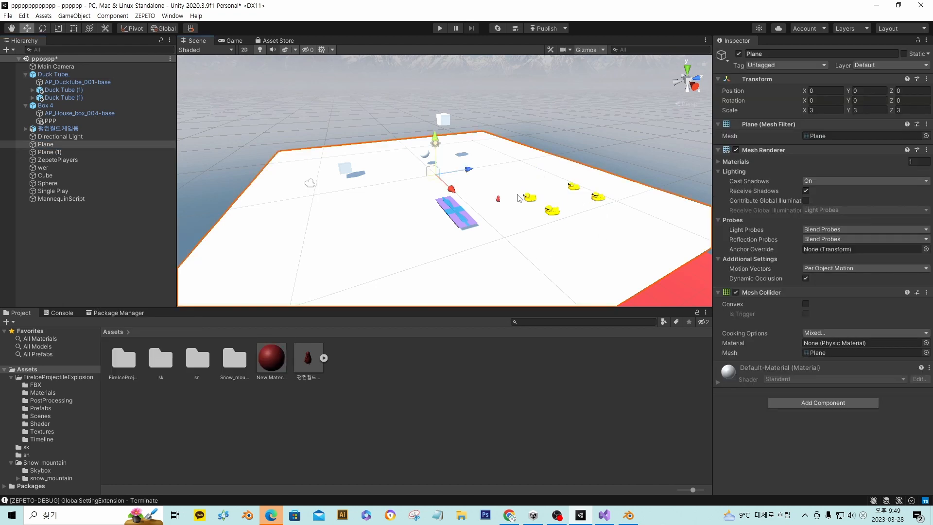
pyautogui.click(533, 198)
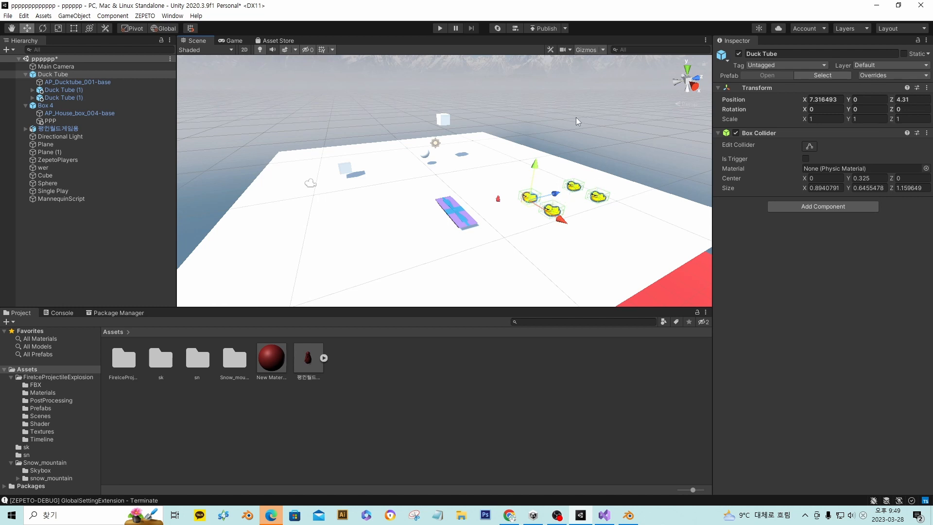
pyautogui.click(27, 76)
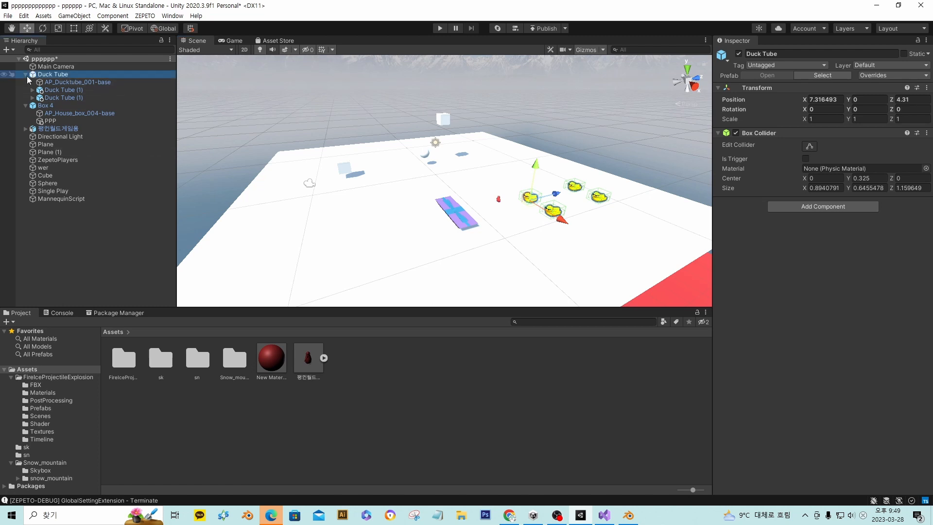
pyautogui.click(26, 75)
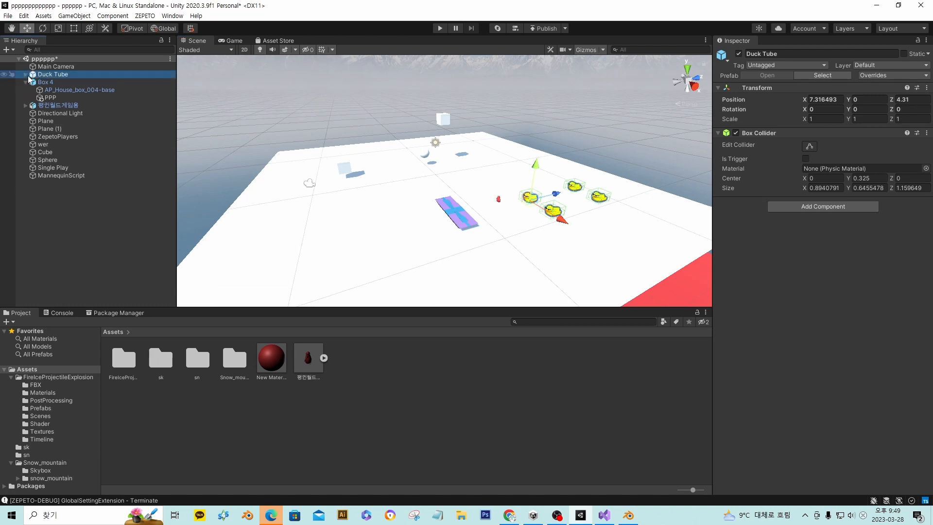
# Step: Examine the layout of the ducks, gift box and other objects on the plane from several angles
pyautogui.moveTo(532, 187); pyautogui.dragTo(515, 171, button='middle')
pyautogui.scroll(3, 381, 144)
pyautogui.scroll(4, 382, 145)
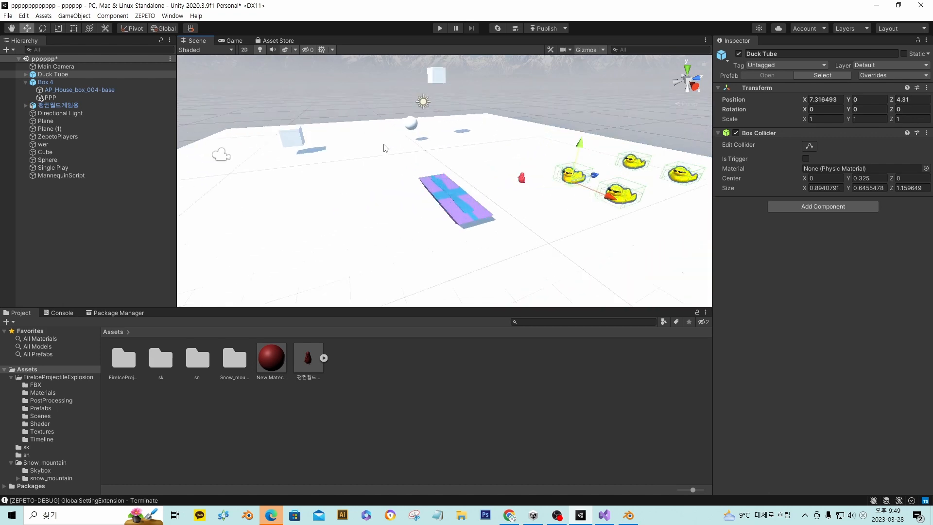
pyautogui.moveTo(384, 145); pyautogui.dragTo(564, 36, button='right')
pyautogui.scroll(-5, 494, 154)
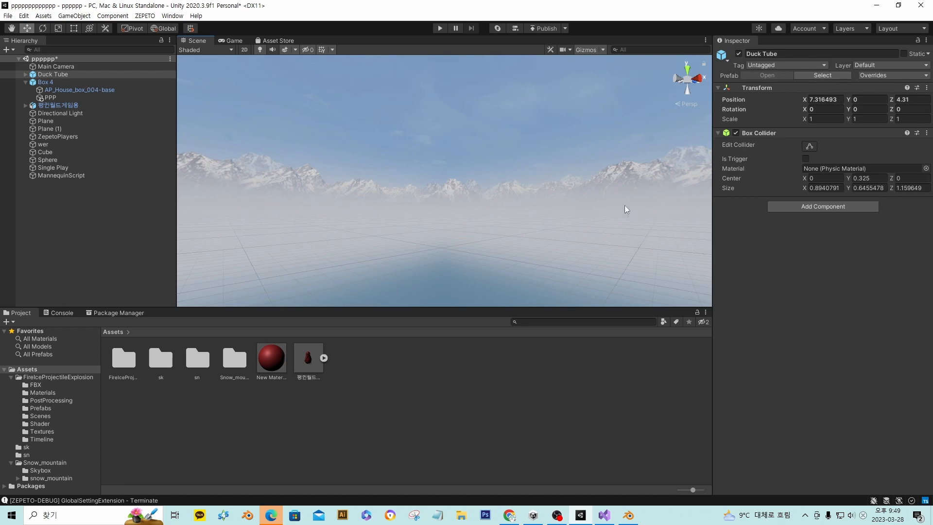
pyautogui.moveTo(539, 186); pyautogui.dragTo(506, 287, button='right')
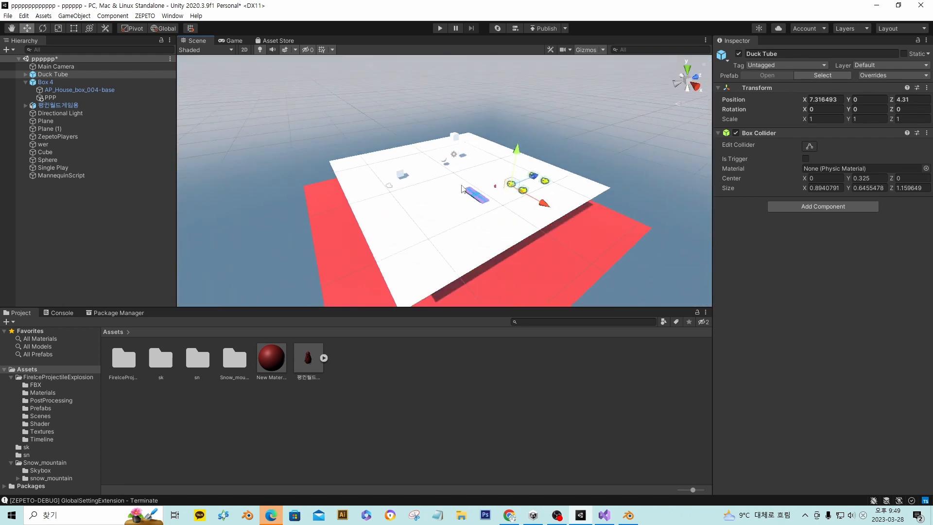
pyautogui.scroll(3, 429, 170)
pyautogui.scroll(2, 429, 173)
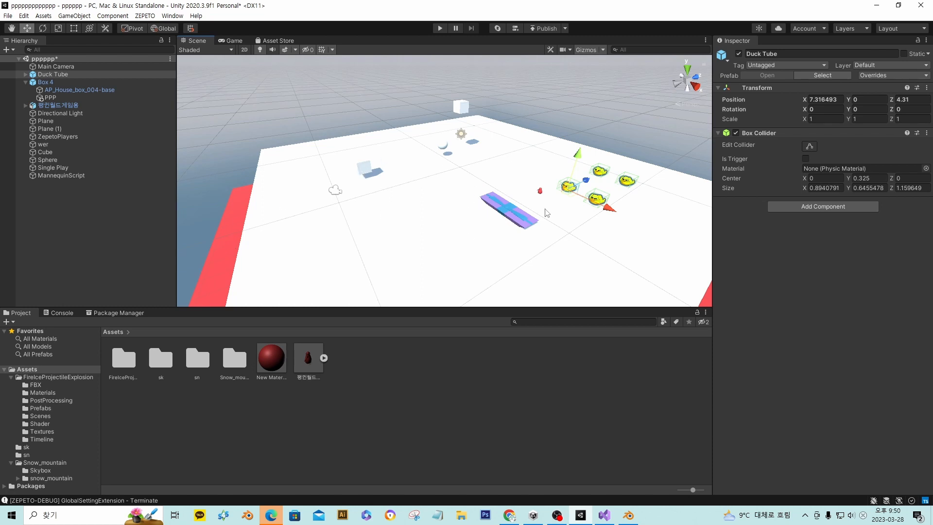
pyautogui.moveTo(547, 214); pyautogui.dragTo(397, 176, button='middle')
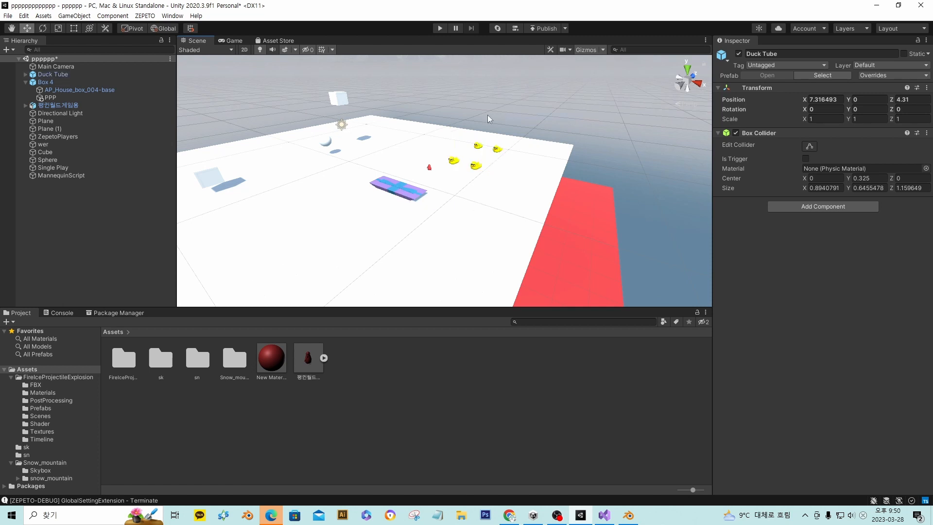
pyautogui.click(554, 119)
pyautogui.keyDown('alt'); pyautogui.moveTo(555, 120); pyautogui.dragTo(517, 107); pyautogui.keyUp('alt')
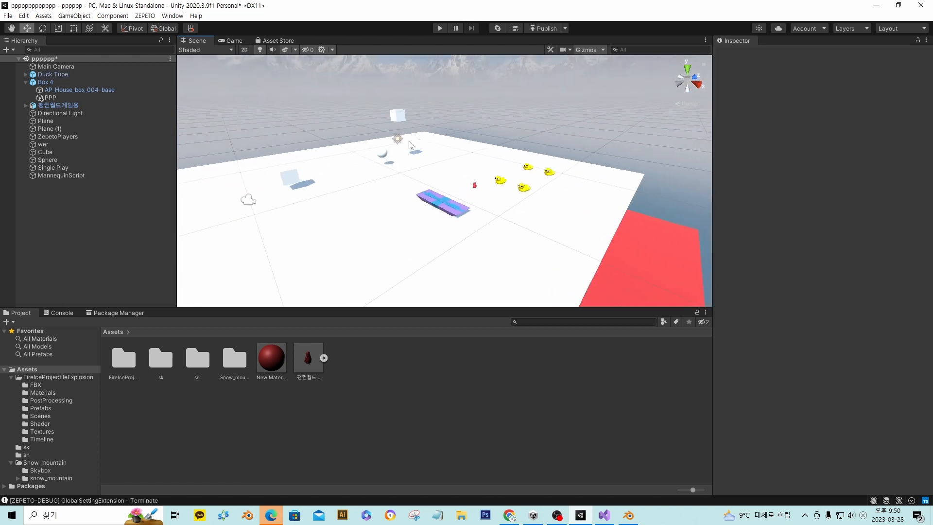
pyautogui.moveTo(413, 163); pyautogui.dragTo(441, 142, button='middle')
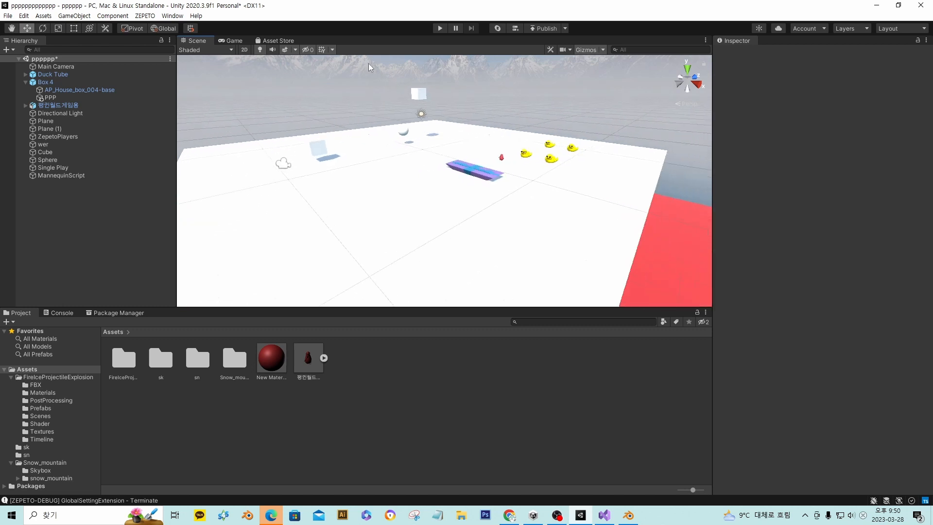
pyautogui.scroll(4, 506, 168)
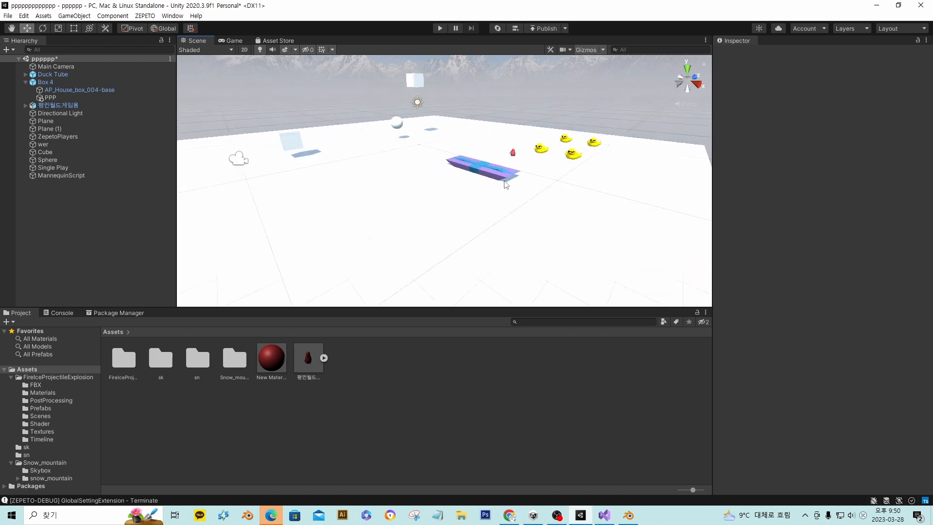
pyautogui.scroll(-1, 505, 169)
# Step: Place Box 2 and Box 6 from the ZEPETO.Buildit.ThemePark package on the plane in front of the flattened gift box
pyautogui.click(520, 149)
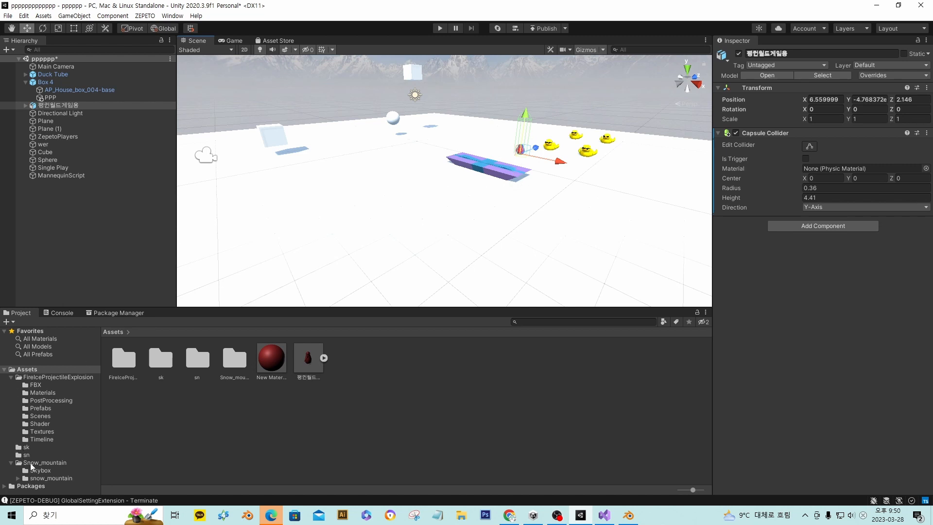
pyautogui.click(27, 486)
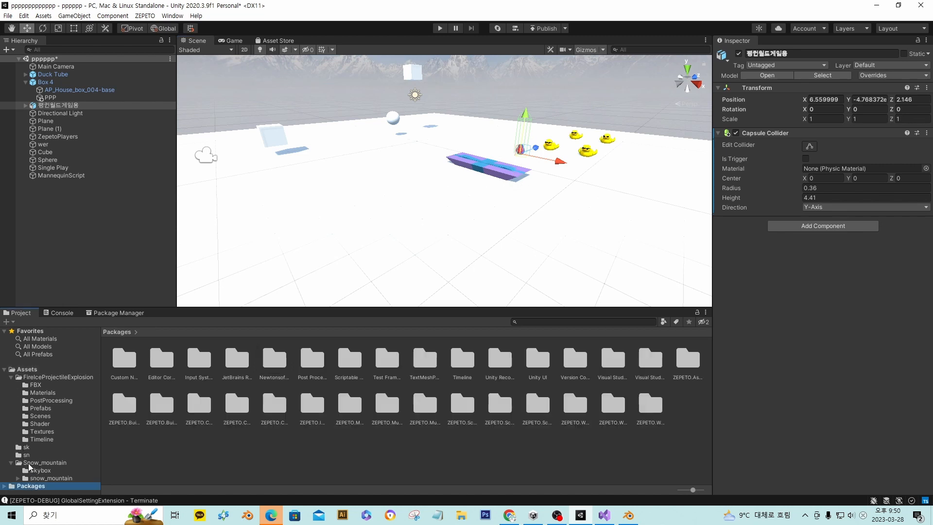
pyautogui.click(5, 486)
pyautogui.scroll(-3, 41, 448)
pyautogui.scroll(-3, 41, 448)
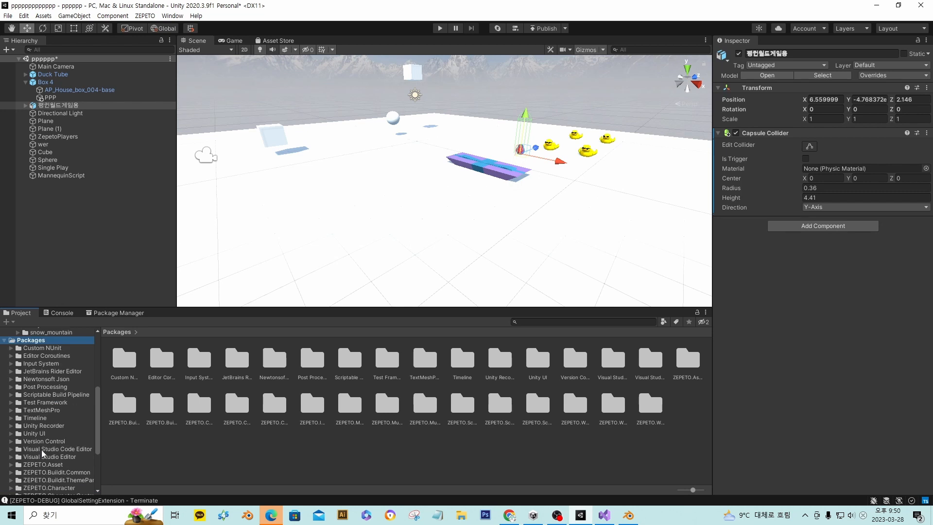
pyautogui.click(49, 473)
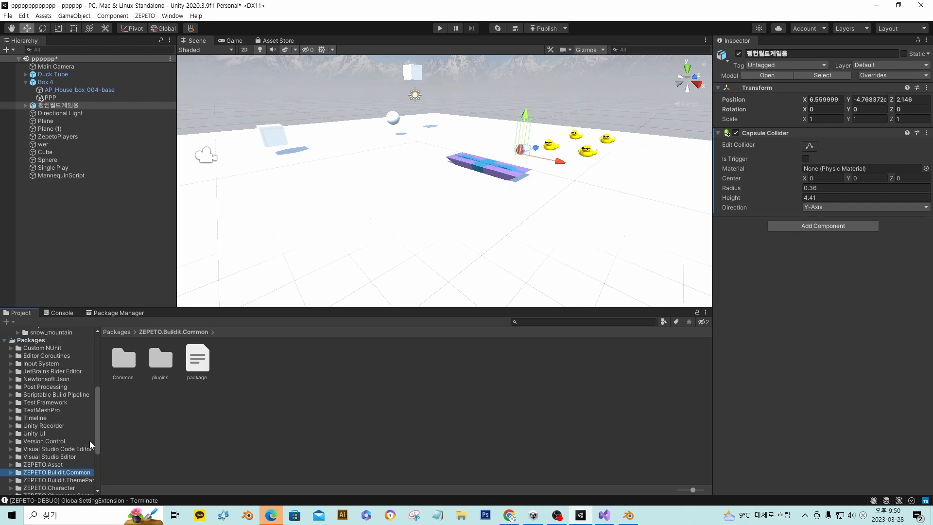
pyautogui.click(65, 480)
pyautogui.moveTo(312, 365); pyautogui.dragTo(413, 211)
pyautogui.moveTo(442, 374); pyautogui.dragTo(462, 214)
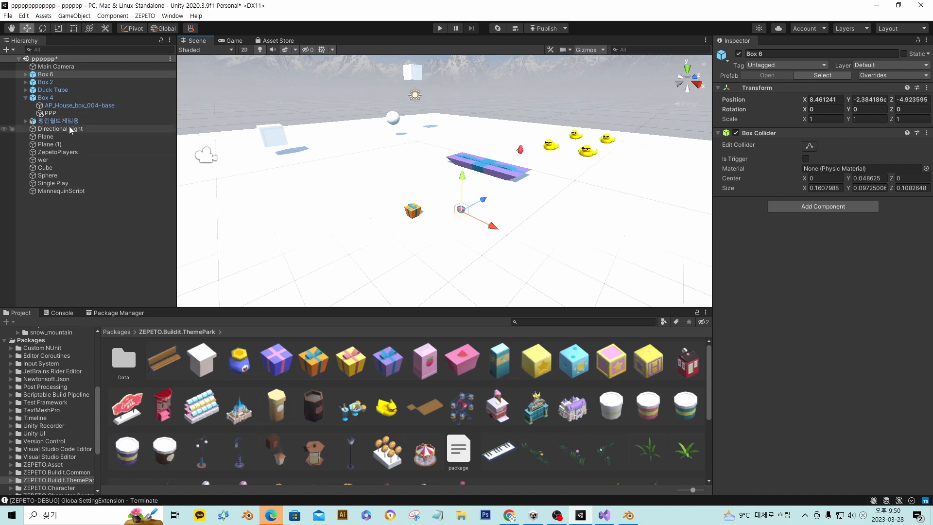
pyautogui.click(68, 241)
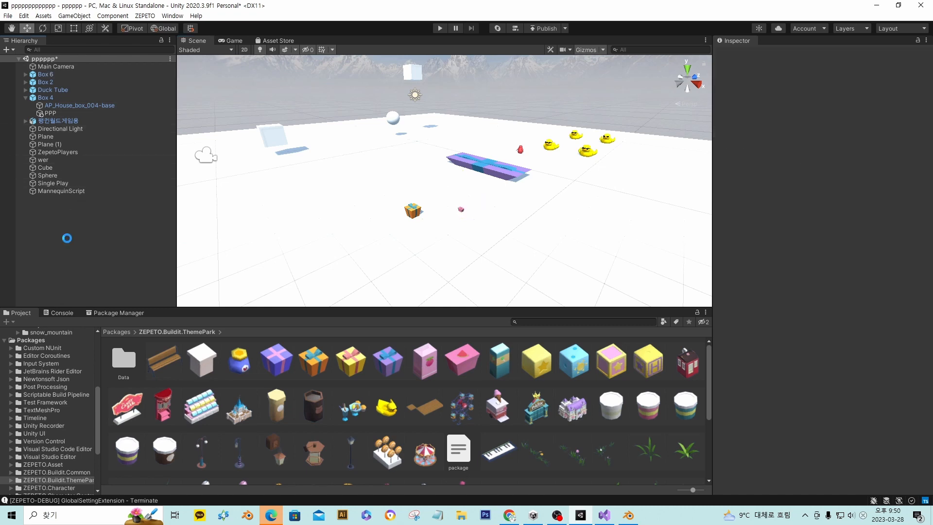
# Step: Save the scene and open the Build Settings
pyautogui.hotkey('ctrl', 's')
pyautogui.click(8, 16)
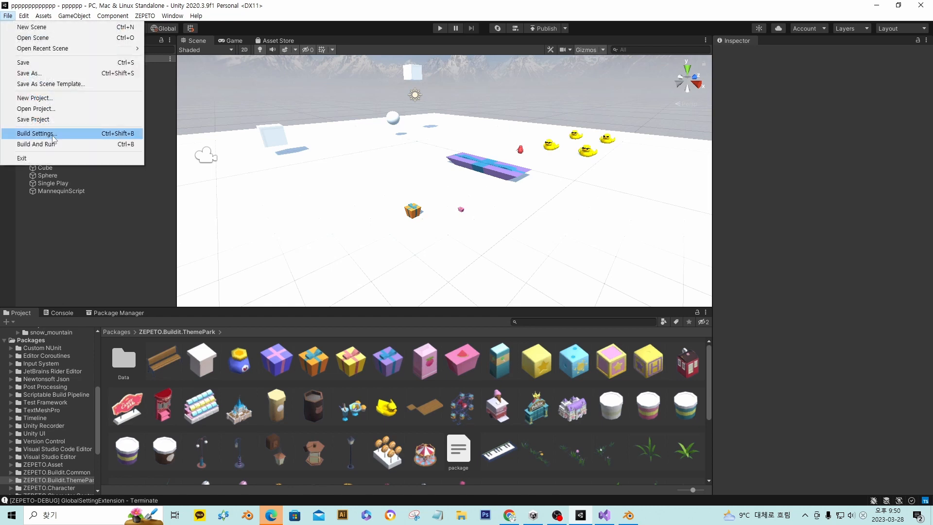
pyautogui.click(37, 133)
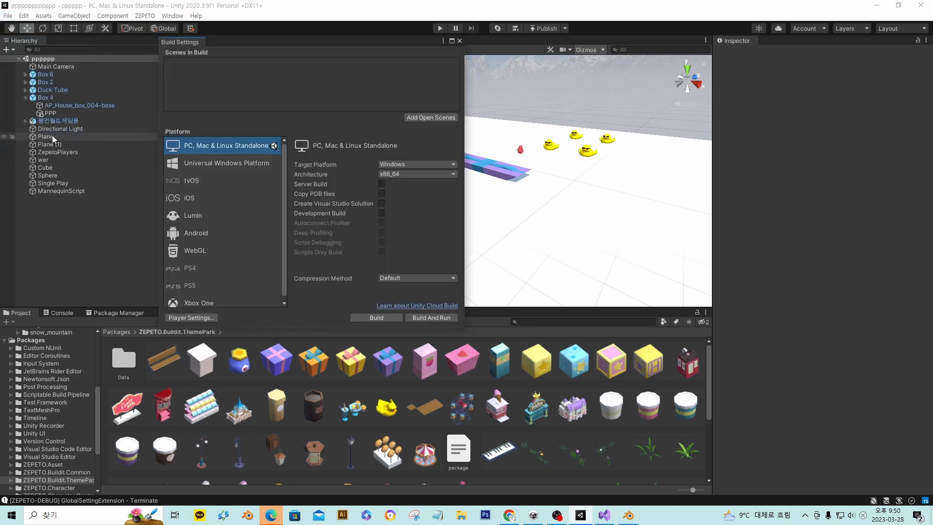
# Step: Add the open scene to the build list, close Build Settings and publish the world to ZEPETO Studio
pyautogui.click(430, 120)
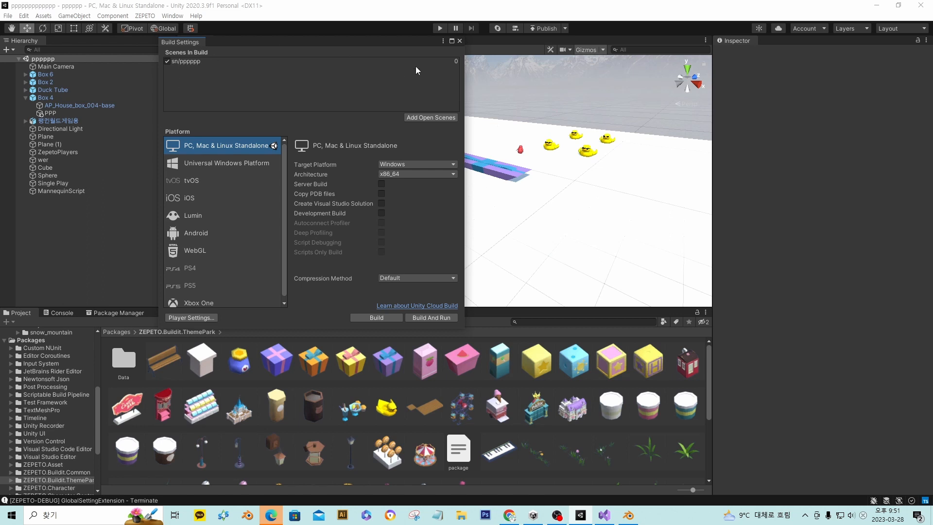
pyautogui.click(460, 41)
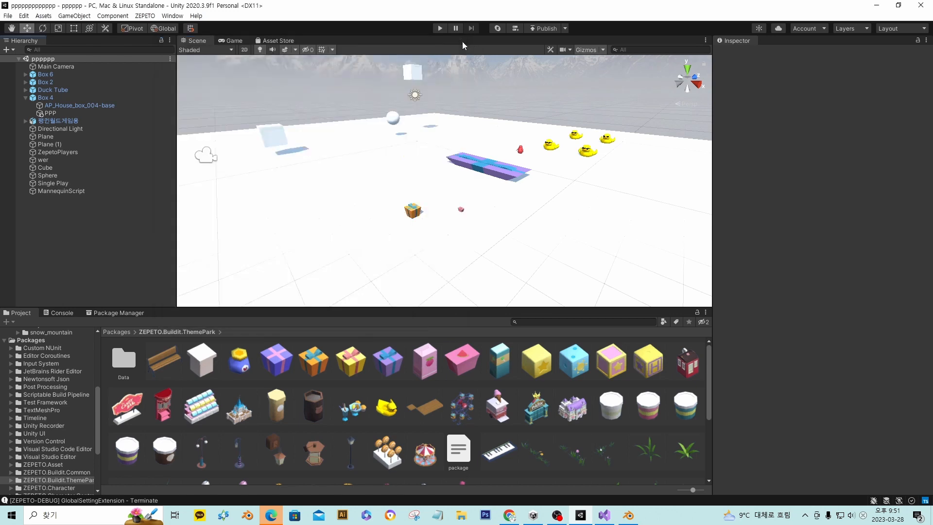
pyautogui.click(547, 30)
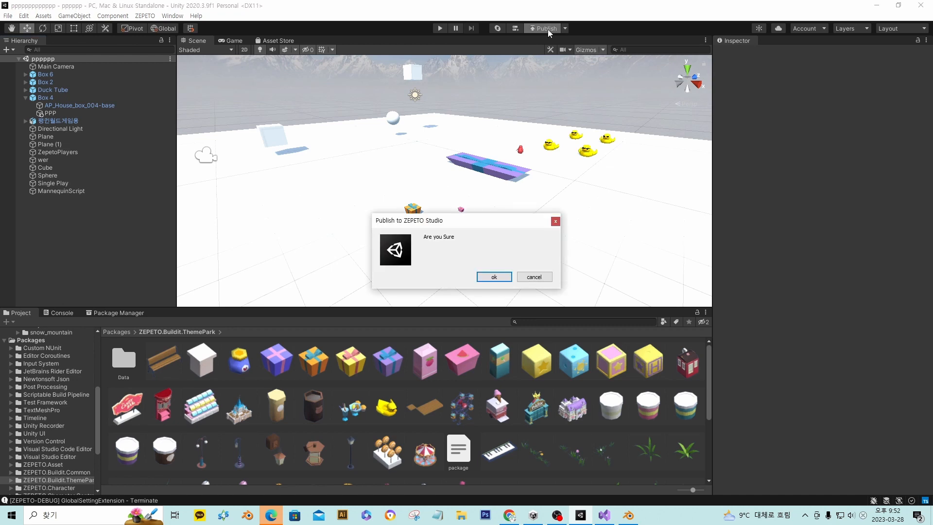
pyautogui.click(494, 277)
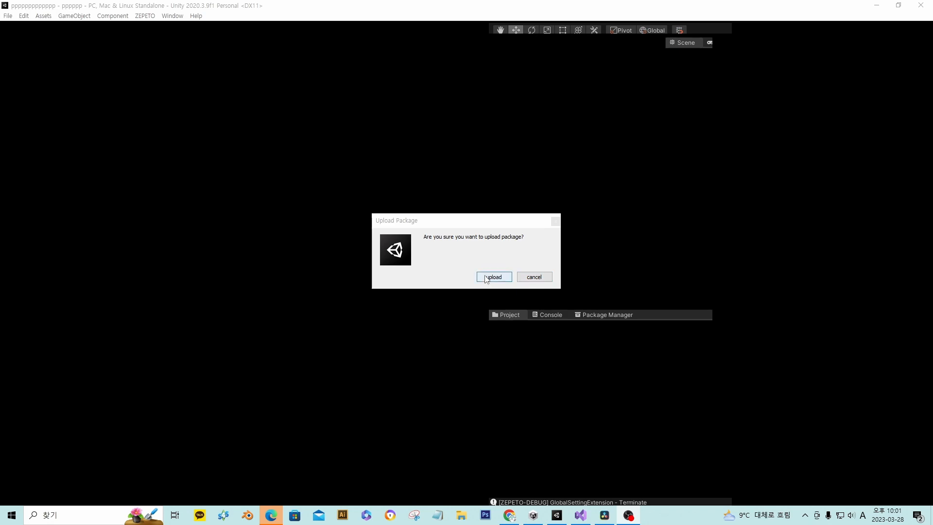
pyautogui.click(486, 277)
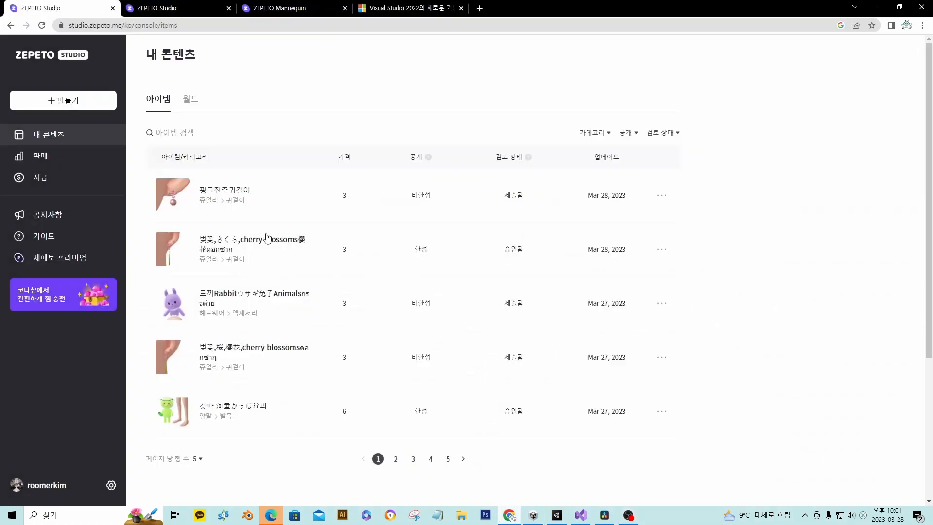
# Step: Open the world ppppppppp in ZEPETO Studio and review its detail page down to the file registration section
pyautogui.click(190, 100)
pyautogui.click(217, 196)
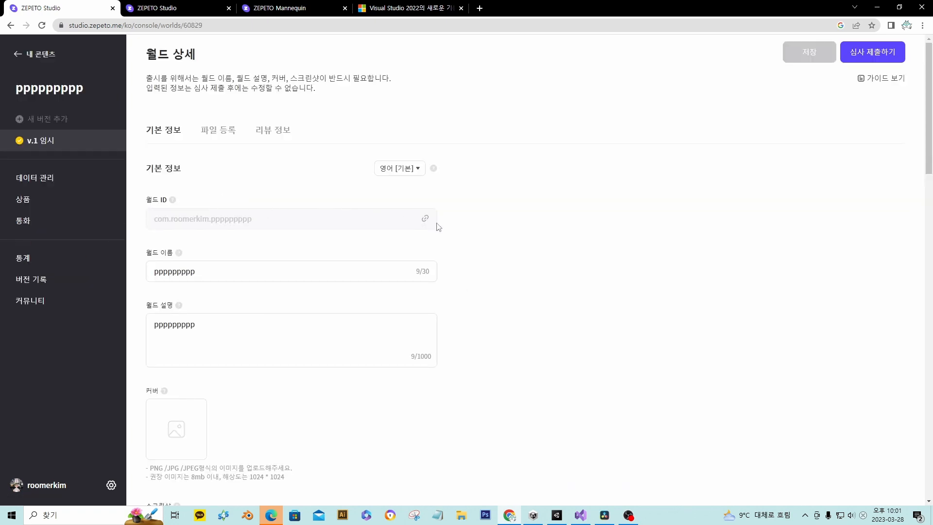
pyautogui.scroll(-5, 530, 252)
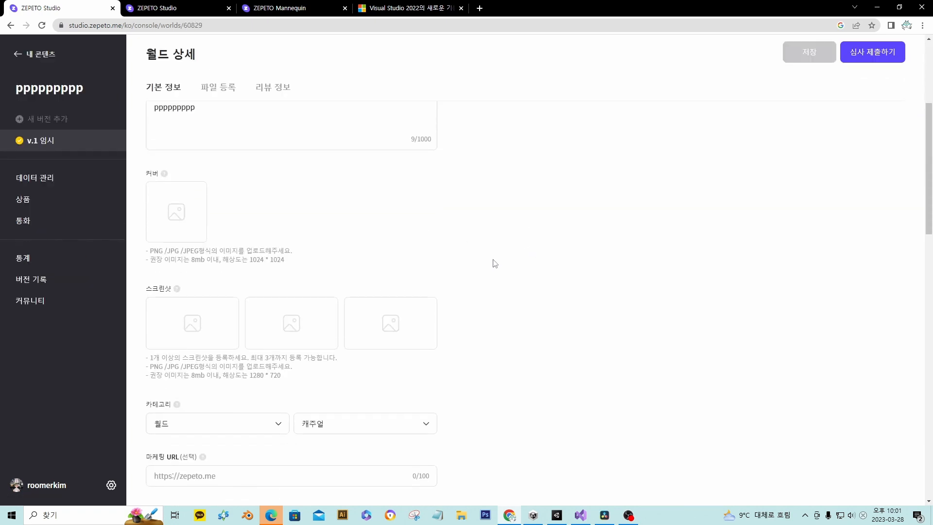
pyautogui.scroll(1, 494, 264)
pyautogui.scroll(-4, 429, 320)
pyautogui.scroll(-4, 422, 358)
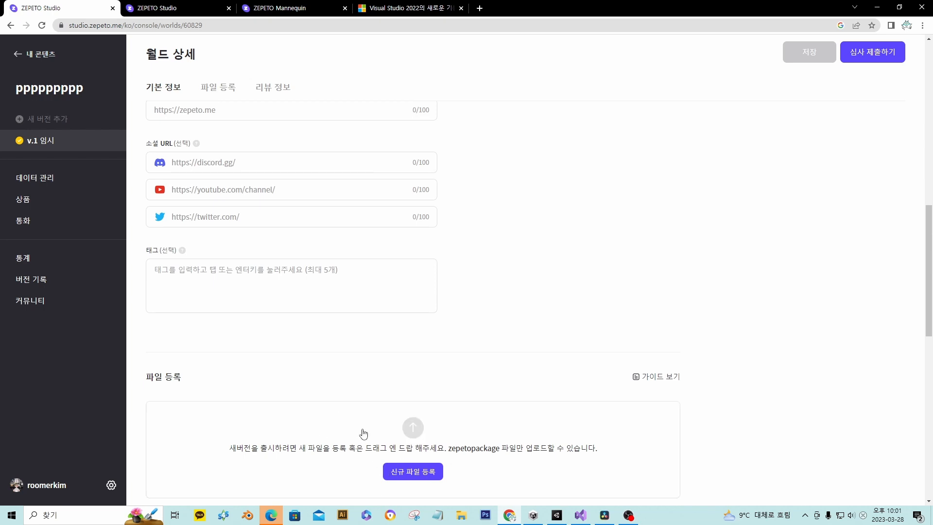
pyautogui.scroll(-4, 481, 413)
pyautogui.scroll(1, 425, 310)
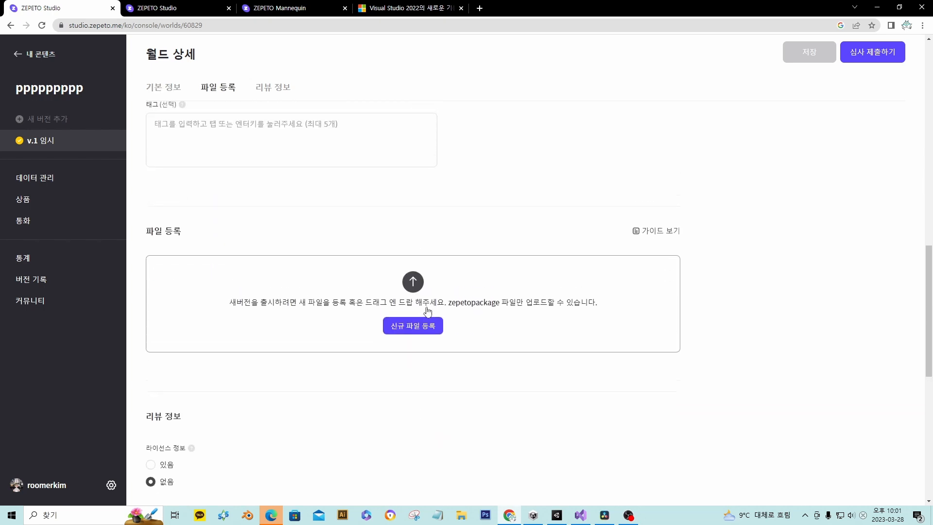
# Step: Confirm the package upload in Unity and check its progress in the world's file registration section in ZEPETO Studio
pyautogui.click(557, 515)
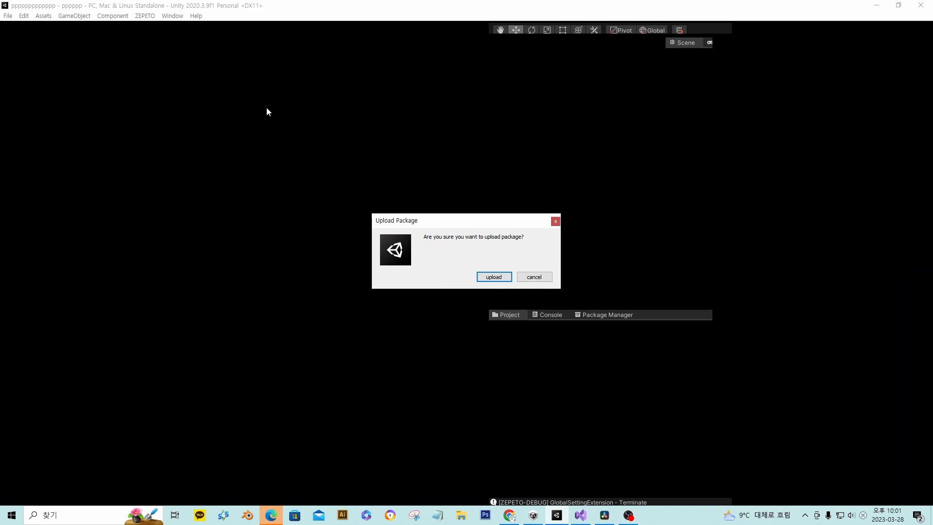
pyautogui.click(497, 280)
pyautogui.click(510, 515)
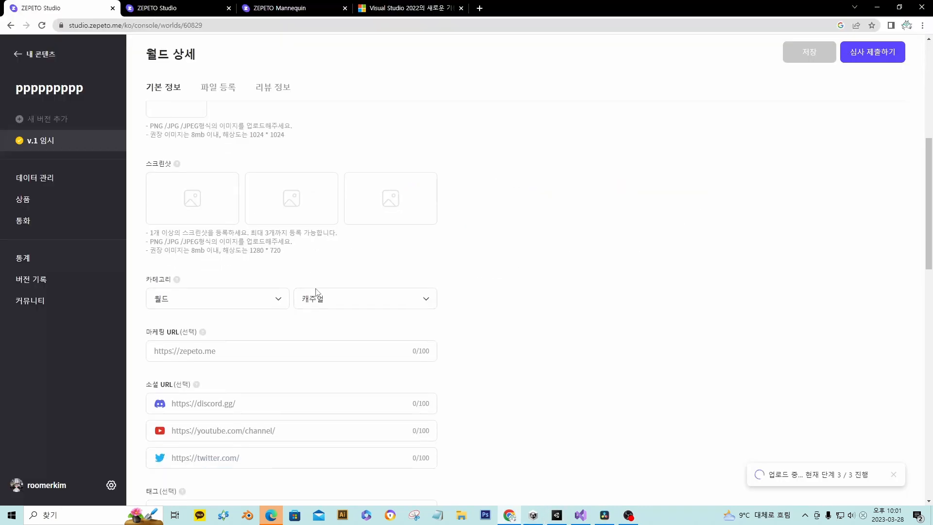
pyautogui.scroll(-7, 415, 378)
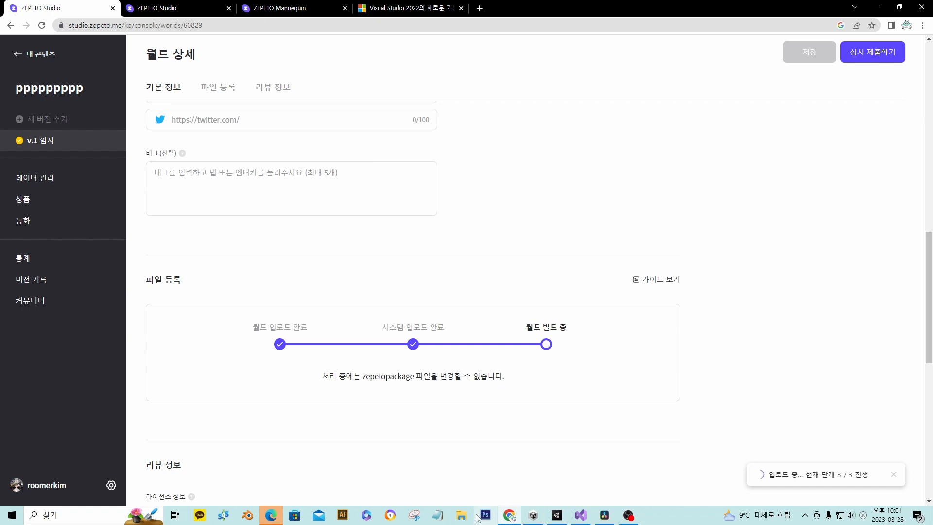
# Step: Locate the built .zepetopackage file in the project's Build > ZEPETO.Script folder in File Explorer
pyautogui.click(559, 519)
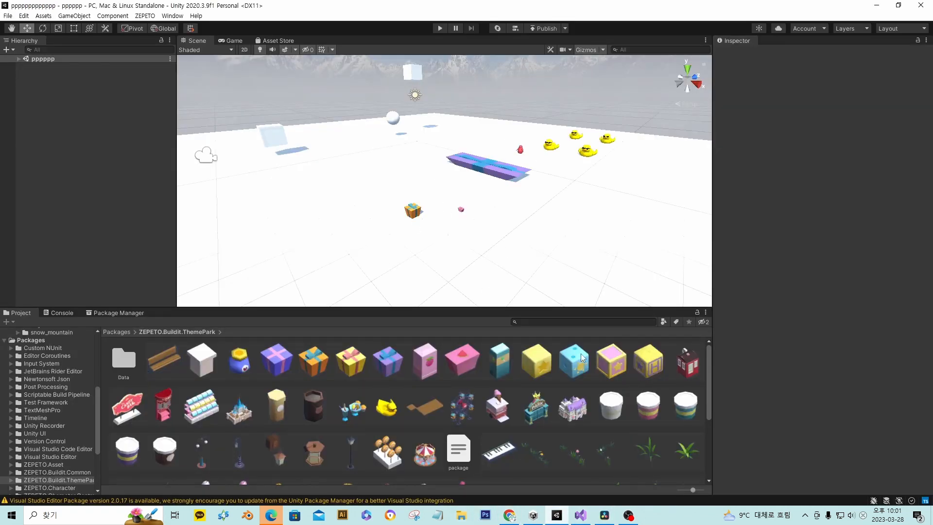
pyautogui.click(457, 517)
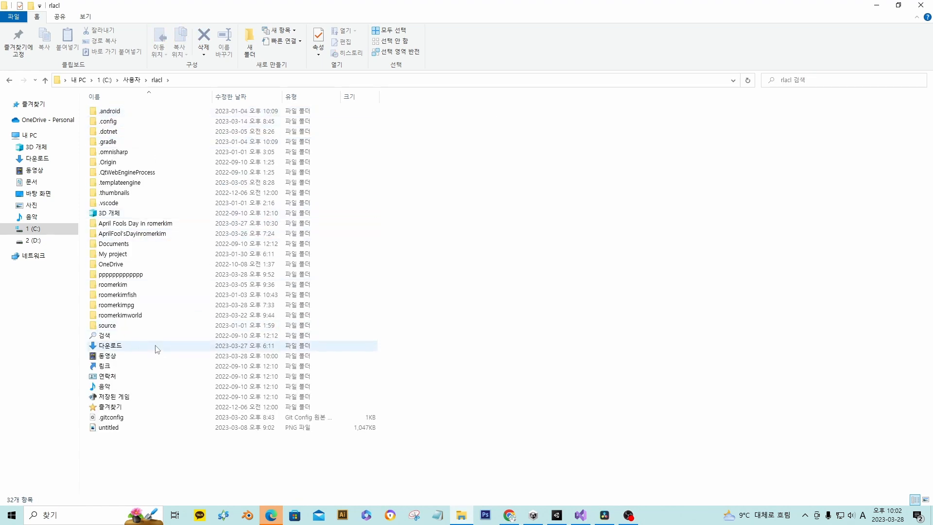
pyautogui.doubleClick(136, 280)
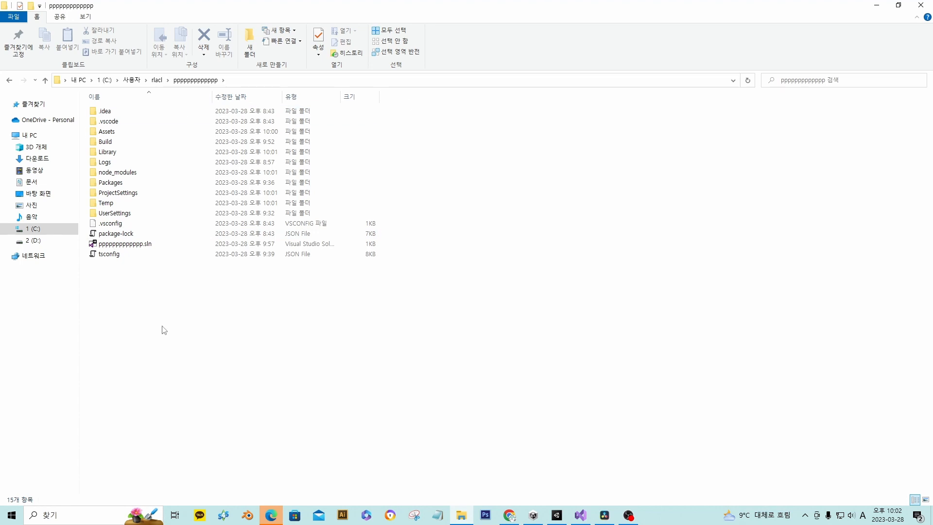
pyautogui.doubleClick(123, 144)
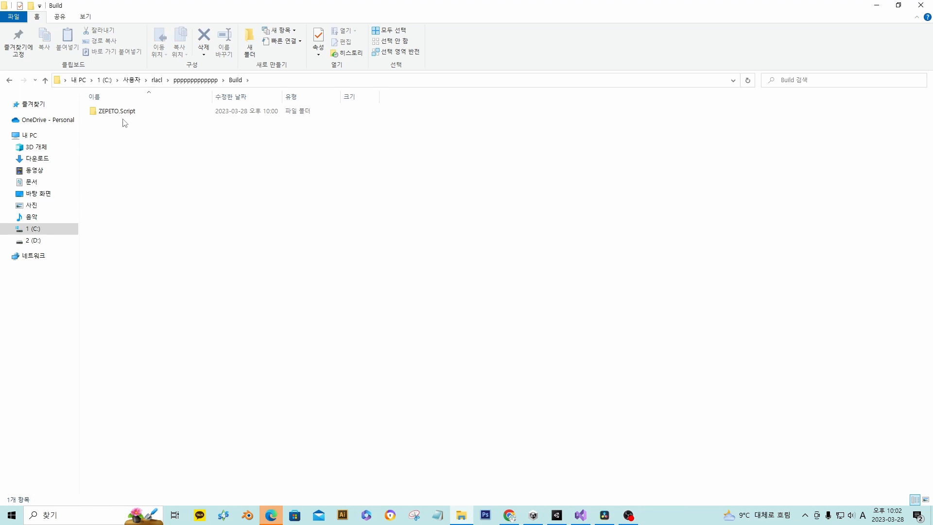
pyautogui.doubleClick(124, 112)
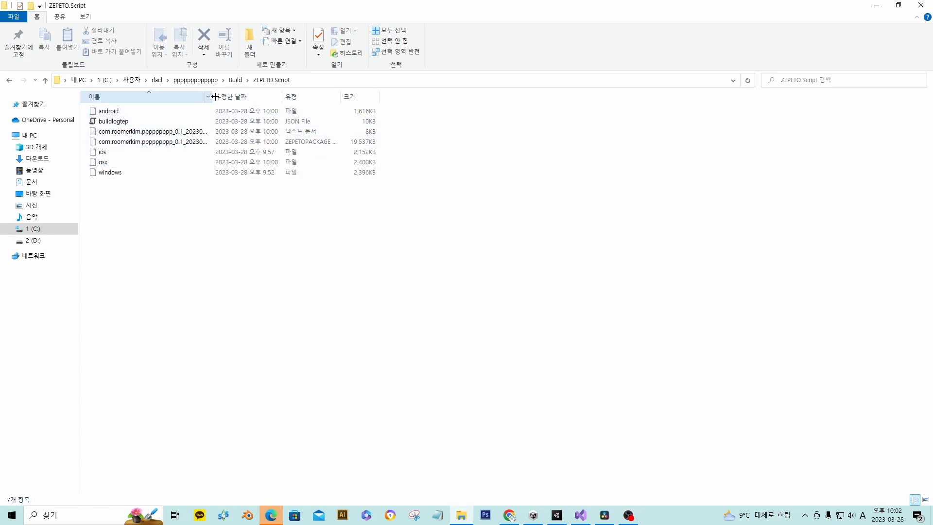
pyautogui.moveTo(214, 97); pyautogui.dragTo(336, 97)
pyautogui.click(275, 151)
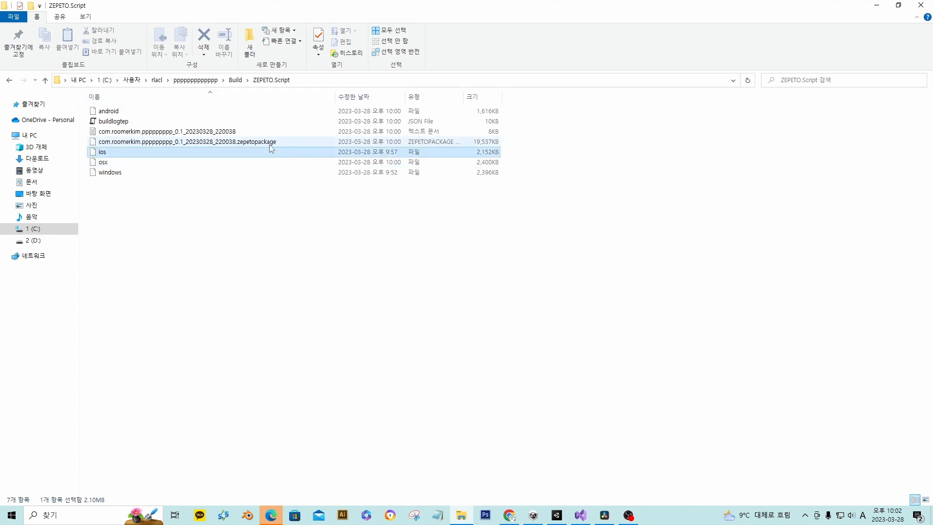
pyautogui.click(266, 143)
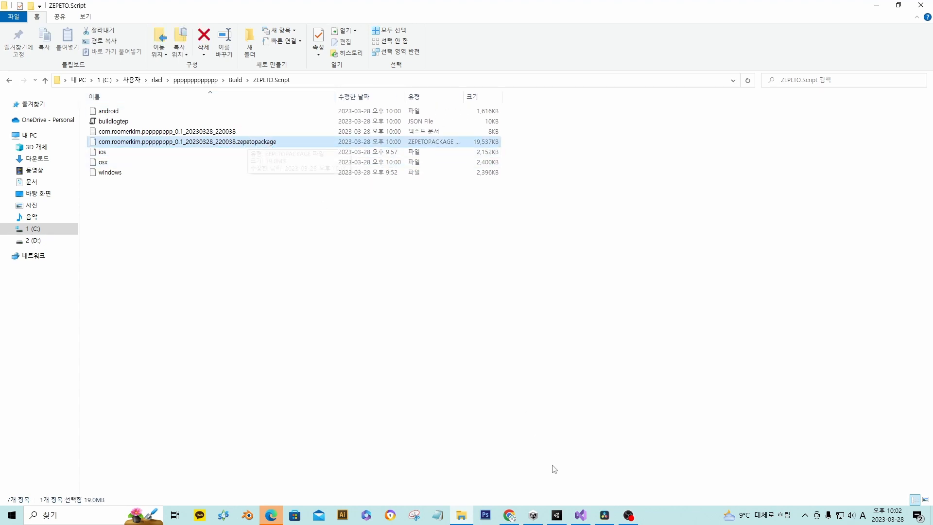
# Step: Examine the registered file version and the remaining fields on the world's ZEPETO Studio detail page
pyautogui.click(509, 516)
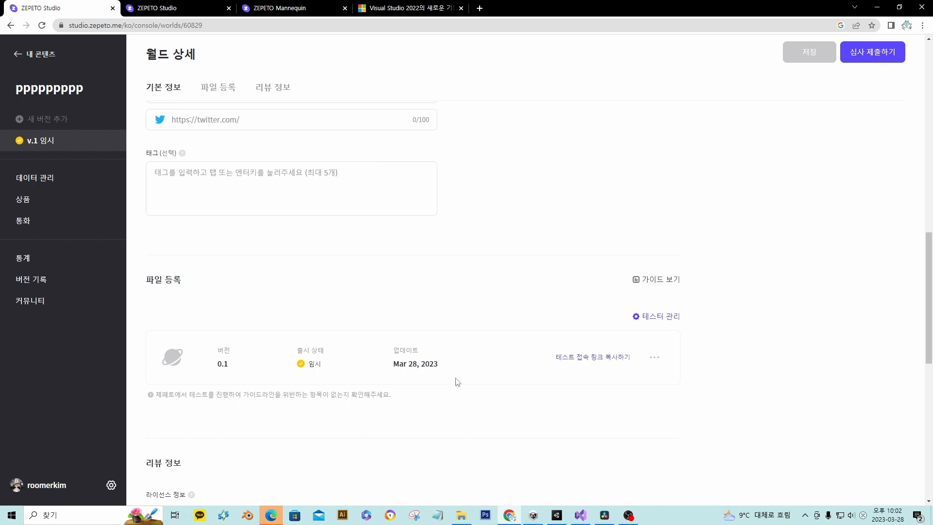
pyautogui.scroll(-3, 444, 401)
pyautogui.scroll(8, 440, 410)
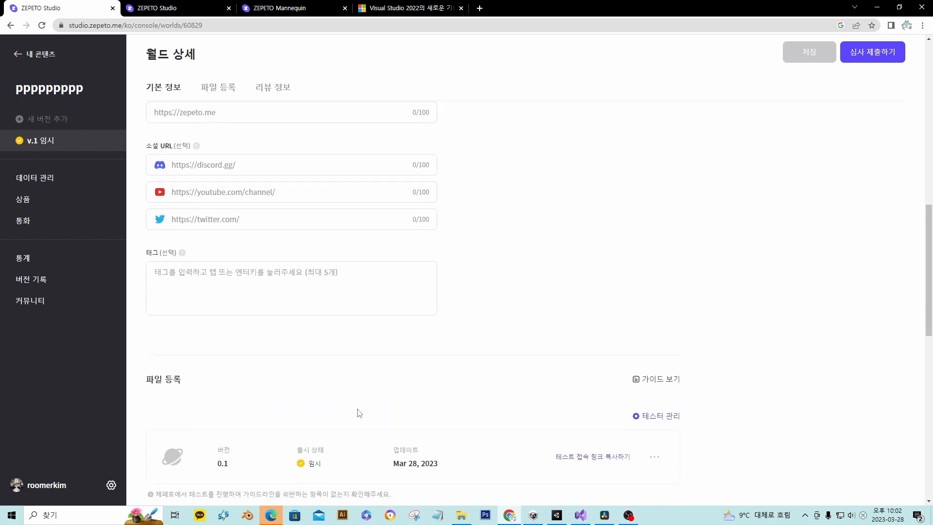
pyautogui.scroll(4, 346, 407)
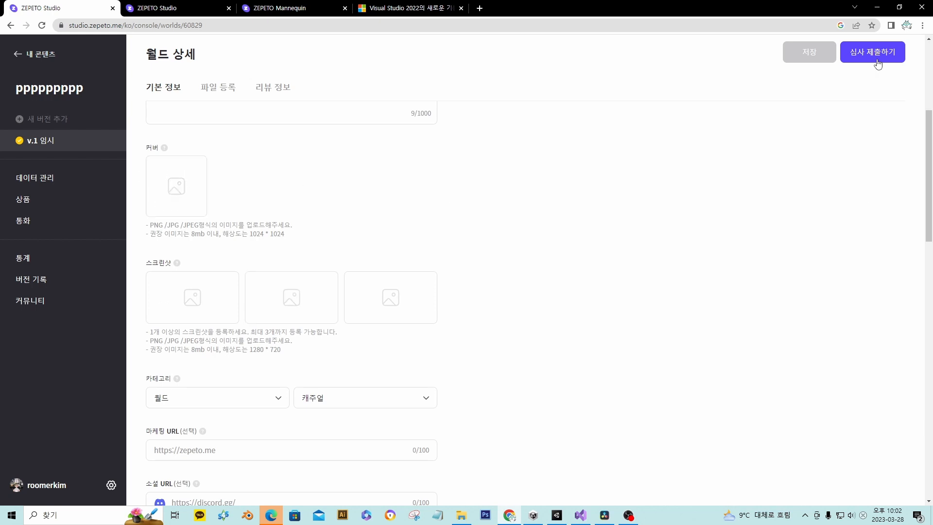
pyautogui.scroll(-6, 579, 319)
pyautogui.scroll(1, 515, 382)
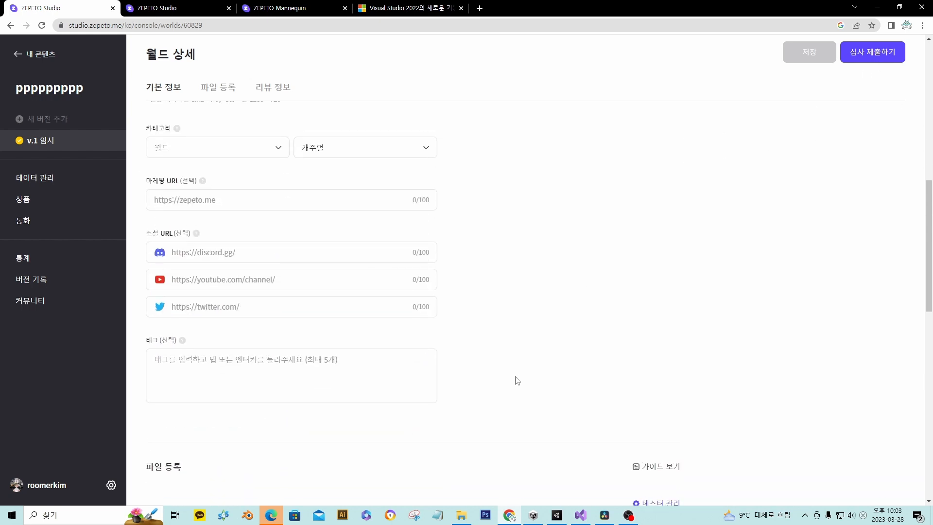
pyautogui.scroll(-3, 505, 380)
pyautogui.scroll(-5, 441, 365)
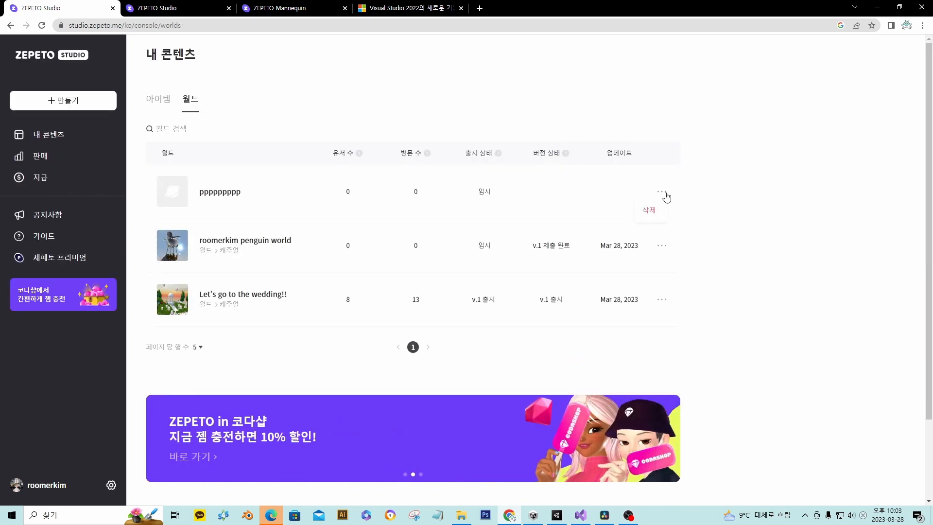
# Step: Delete the world ppppppppp from the world list and confirm the deletion
pyautogui.click(650, 212)
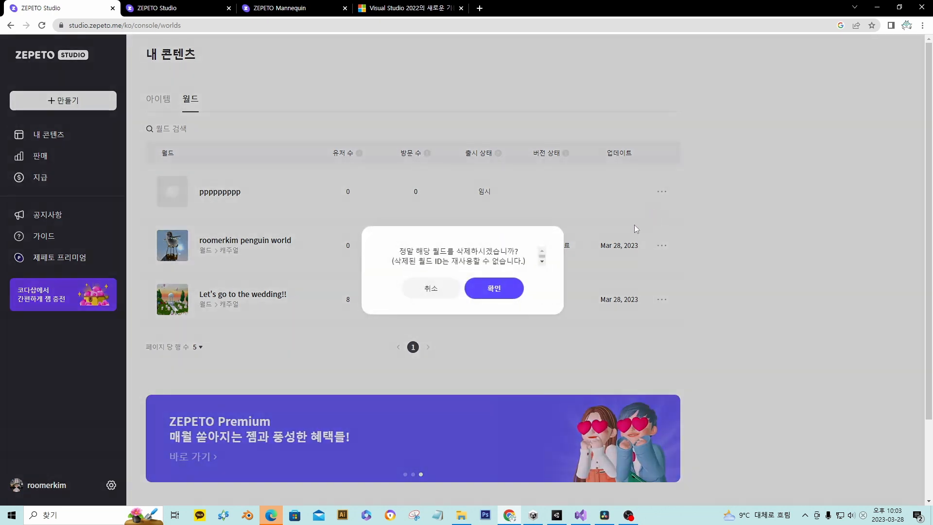
pyautogui.click(512, 296)
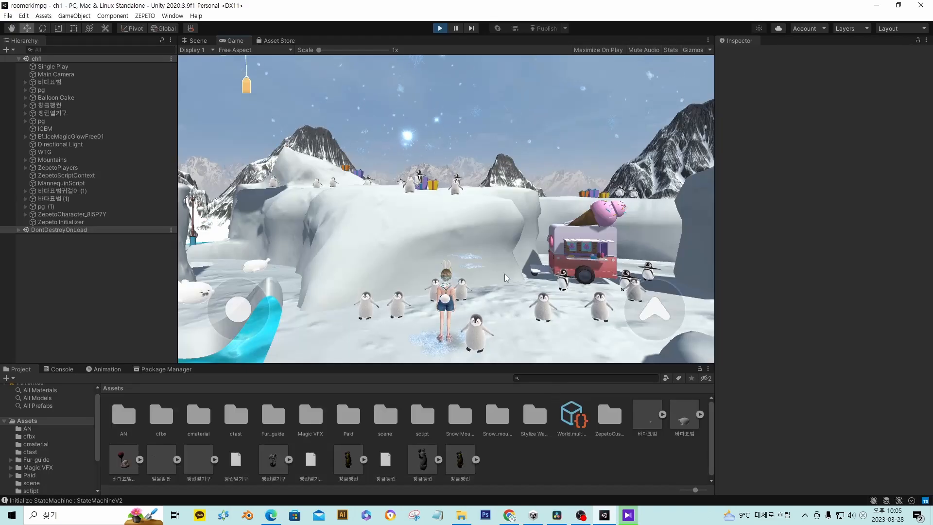
# Step: Run the character through the snowy penguin world in Unity's play mode to the giant golden penguin statue
pyautogui.moveTo(504, 275); pyautogui.dragTo(808, 272)
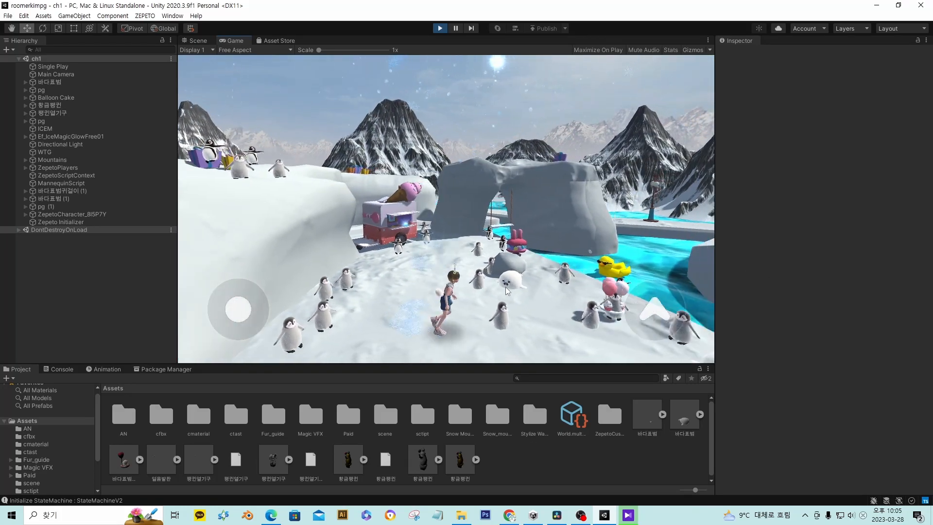
pyautogui.moveTo(510, 289); pyautogui.dragTo(559, 249)
pyautogui.press('w')
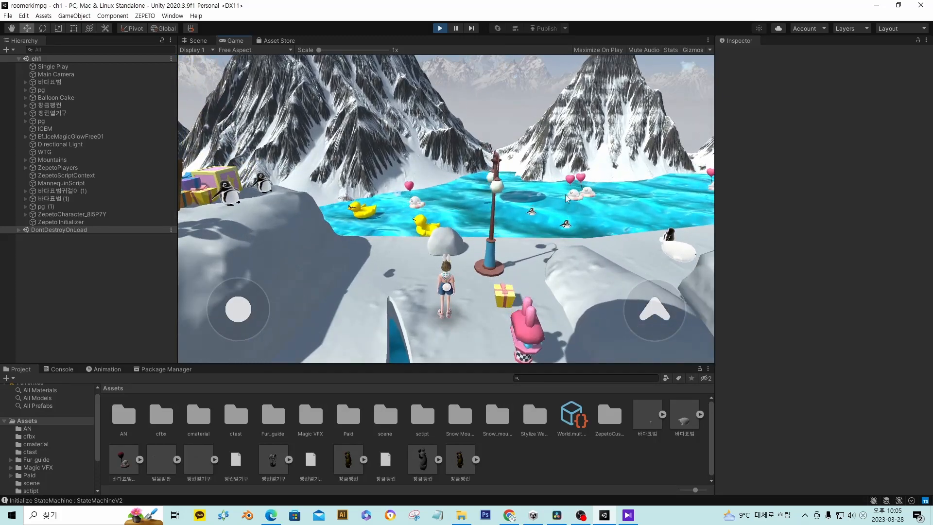
pyautogui.press('w')
pyautogui.moveTo(565, 195); pyautogui.dragTo(421, 187)
pyautogui.press('space')
pyautogui.press('d')
pyautogui.press('w')
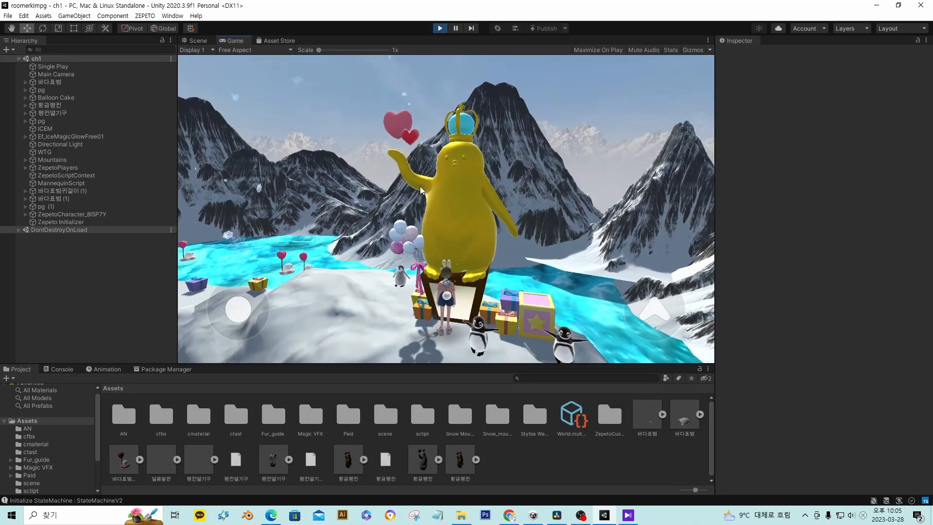
# Step: Move the character beside the small penguin at the golden statue and open the mannequin item shop
pyautogui.press('a')
pyautogui.press('w')
pyautogui.moveTo(421, 187); pyautogui.dragTo(494, 232)
pyautogui.press('d')
pyautogui.press('w')
pyautogui.press('d')
pyautogui.press('s')
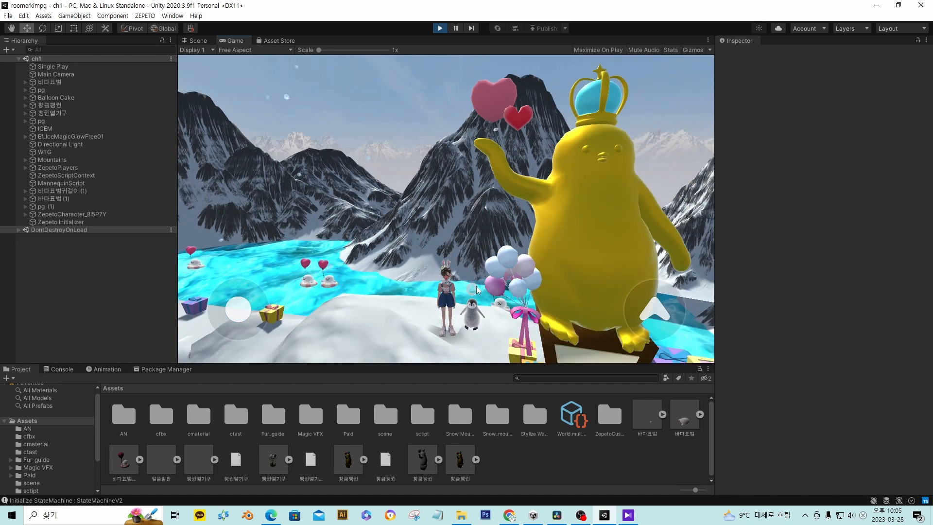
pyautogui.click(475, 290)
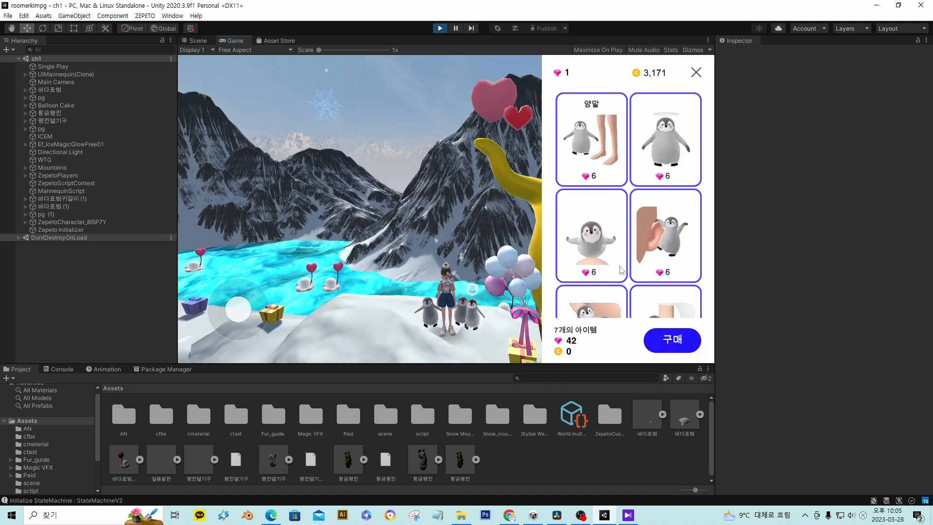
# Step: Close the item shop and run and jump the character onto the large yellow gift box on the snowy hill
pyautogui.press('w')
pyautogui.moveTo(350, 106); pyautogui.dragTo(455, 261)
pyautogui.press('w')
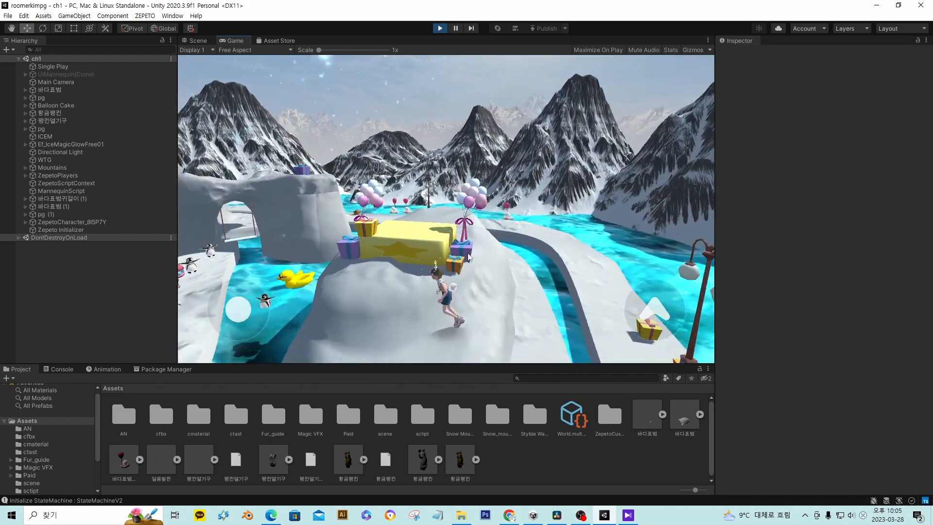
pyautogui.press('s')
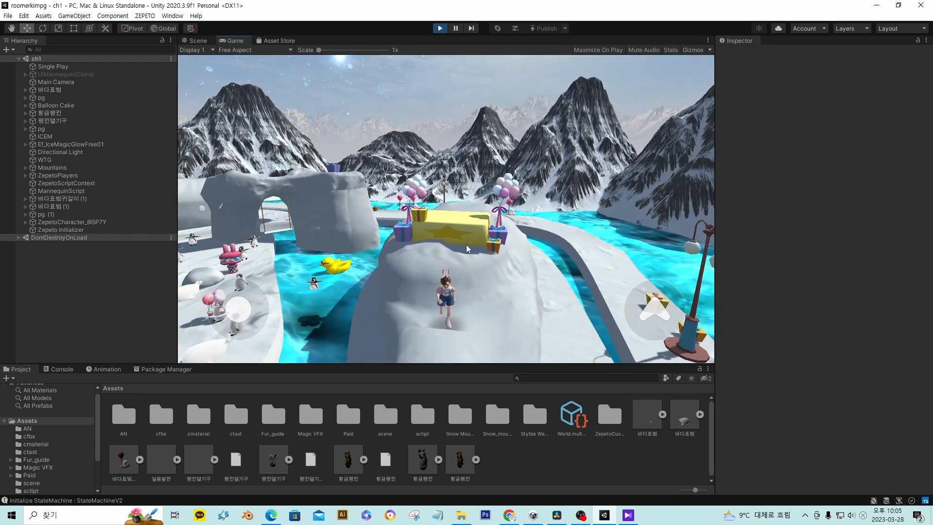
pyautogui.press('w')
pyautogui.press('w')
pyautogui.press('space')
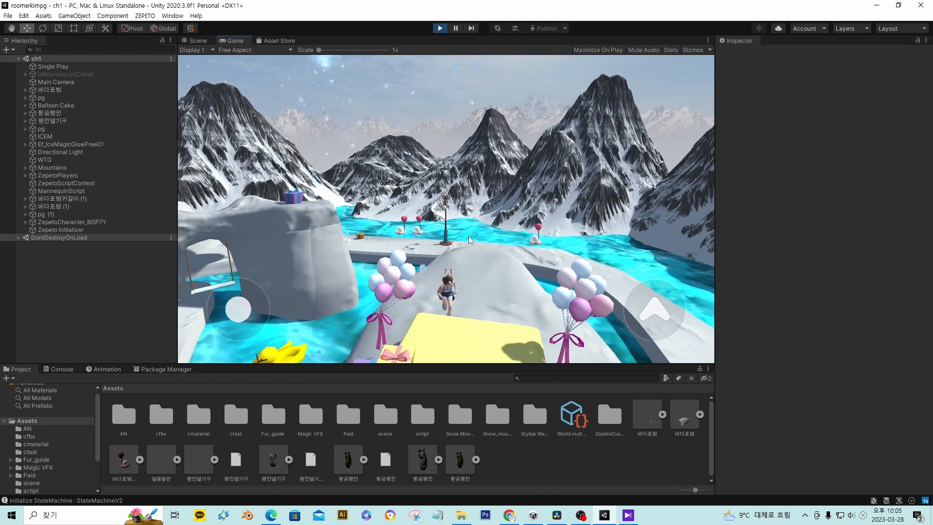
pyautogui.press('s')
pyautogui.press('w')
pyautogui.press('space')
pyautogui.press('s')
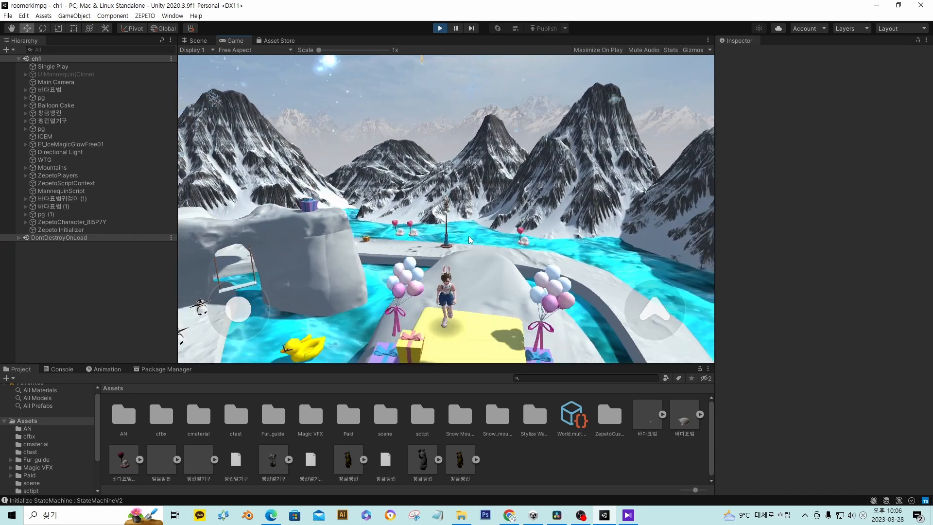
# Step: Move the character from the yellow gift box into the penguin hot-air balloon's basket, and run and jump forward
pyautogui.moveTo(470, 240); pyautogui.dragTo(470, 187)
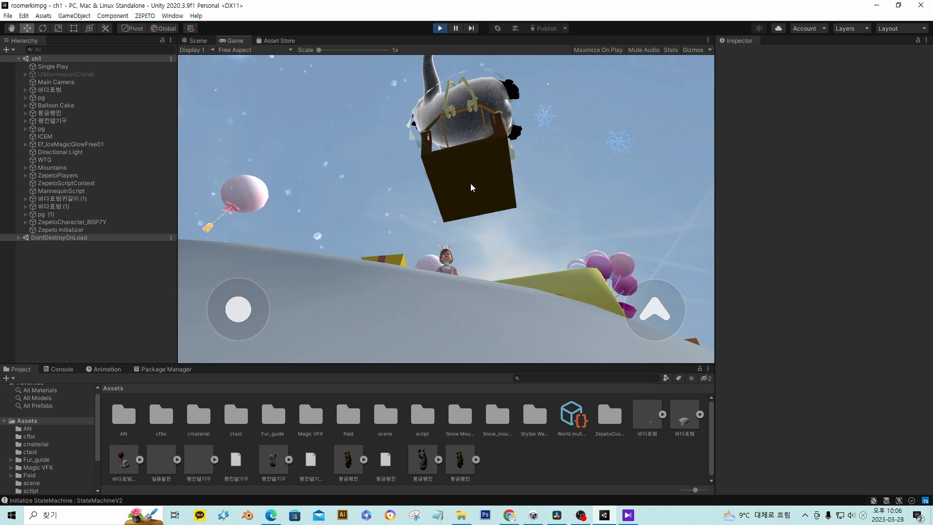
pyautogui.moveTo(539, 211); pyautogui.dragTo(547, 301)
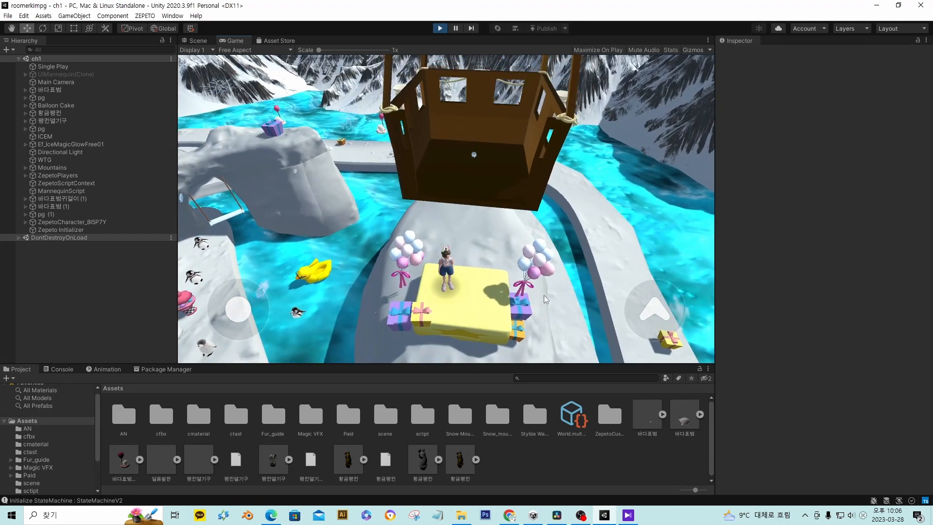
pyautogui.press('d')
pyautogui.press('a')
pyautogui.press('w')
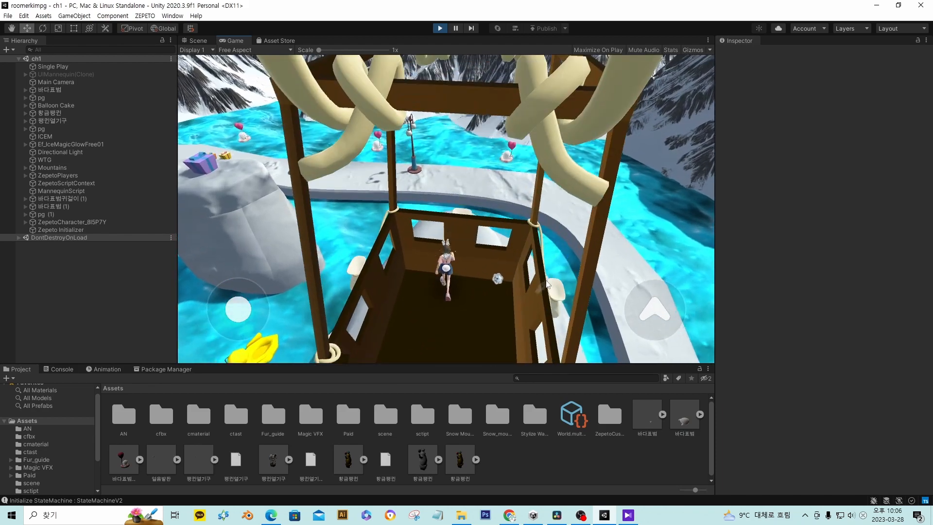
pyautogui.moveTo(548, 287); pyautogui.dragTo(525, 244)
pyautogui.press('w')
pyautogui.press('w')
pyautogui.press('space')
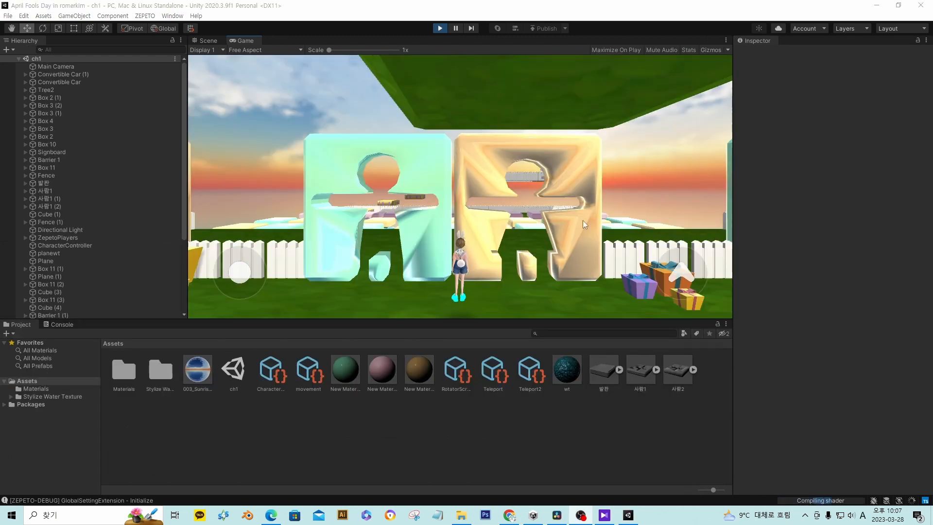
# Step: In the running April Fools Day world, walk the character up to the orange person-shaped cutout wall and step back from it
pyautogui.moveTo(608, 185)
pyautogui.mouseDown()
pyautogui.moveTo(648, 183)
pyautogui.moveTo(580, 187)
pyautogui.moveTo(620, 186)
pyautogui.moveTo(594, 177)
pyautogui.moveTo(627, 183)
pyautogui.moveTo(607, 184)
pyautogui.mouseUp()
pyautogui.press('a')
pyautogui.press('d')
pyautogui.press('w')
pyautogui.press('w')
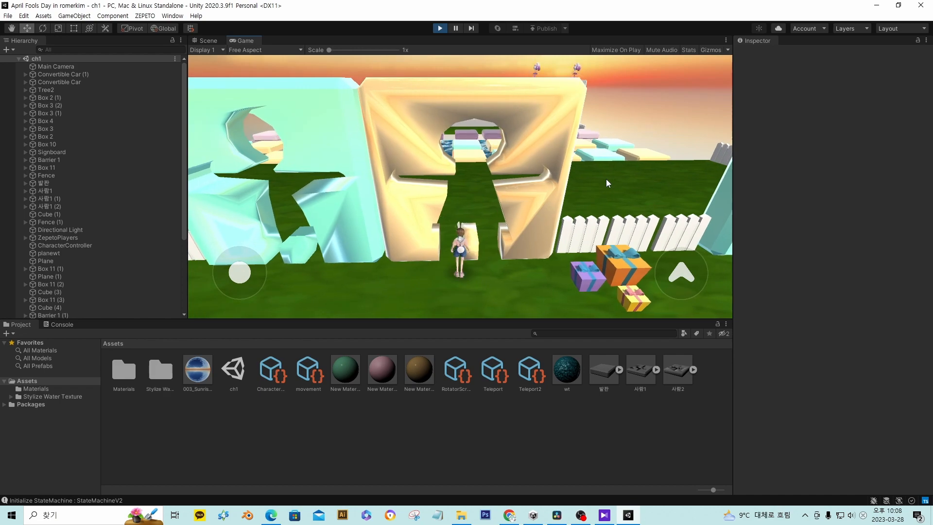
pyautogui.press('w')
pyautogui.press('s')
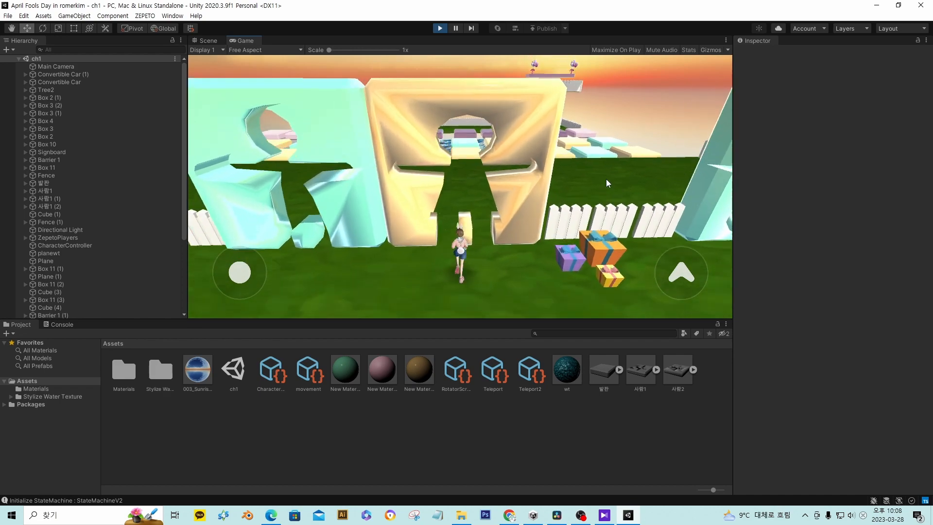
pyautogui.press('s')
# Step: Look around the start lawn and run the character through a cutout wall to the grass before the coloured stepping tiles
pyautogui.moveTo(606, 179); pyautogui.dragTo(322, 128)
pyautogui.press('w')
pyautogui.press('w')
pyautogui.press('w')
pyautogui.press('w')
pyautogui.press('a')
pyautogui.press('d')
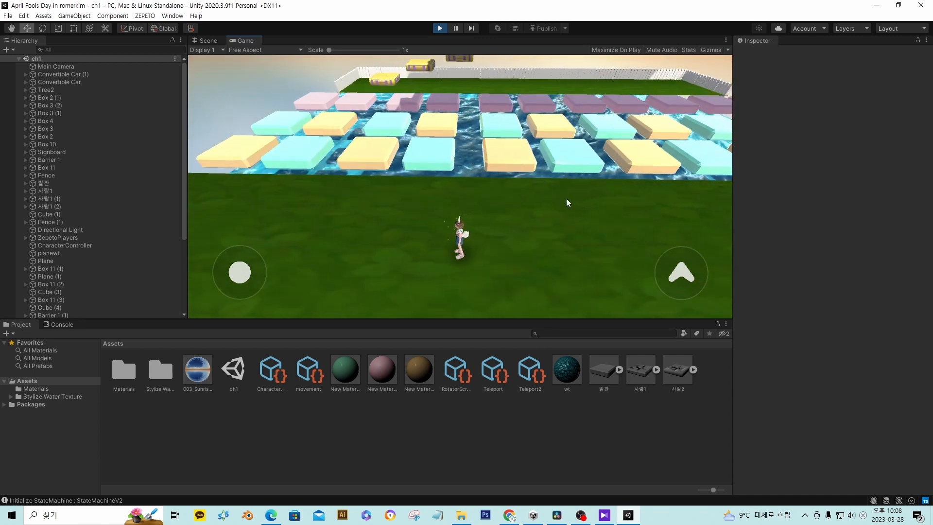
# Step: Line the character up with the middle tiles and try to hop across the water over the turquoise first-row tile
pyautogui.press('d')
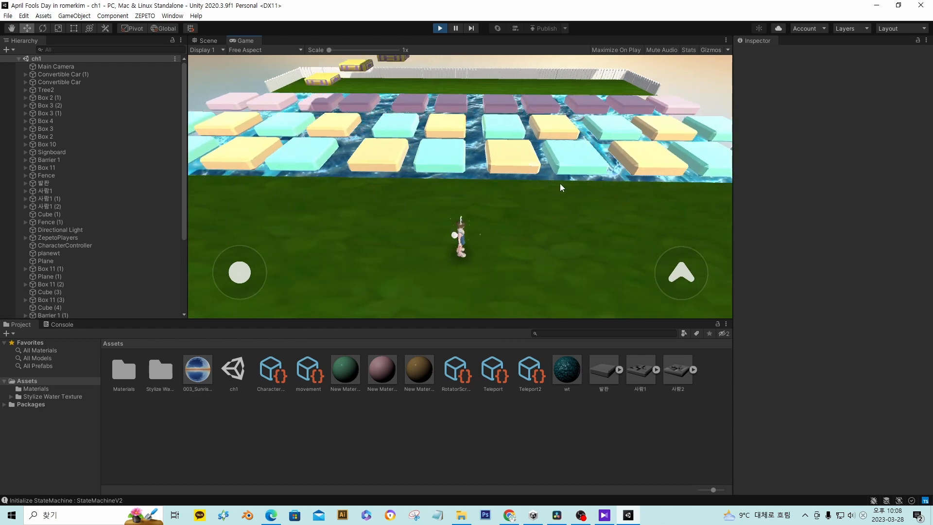
pyautogui.press('a')
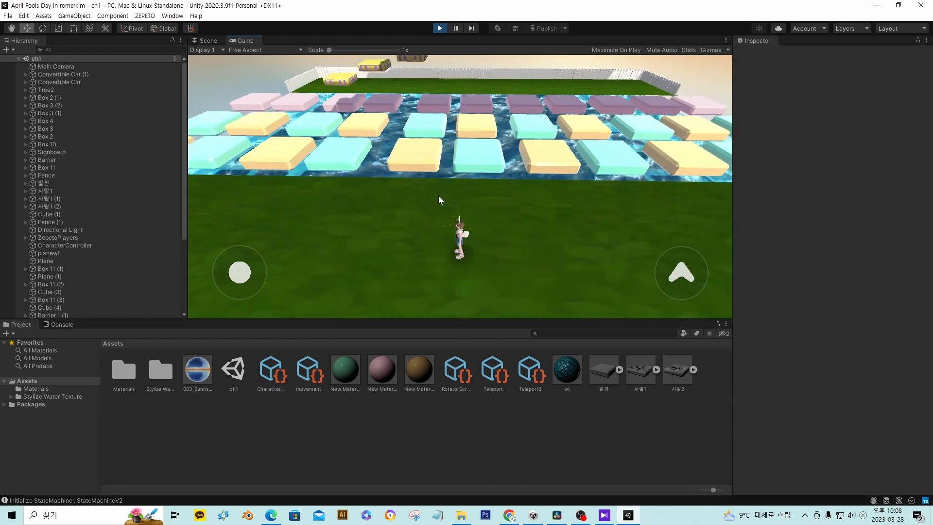
pyautogui.press('a')
pyautogui.press('w')
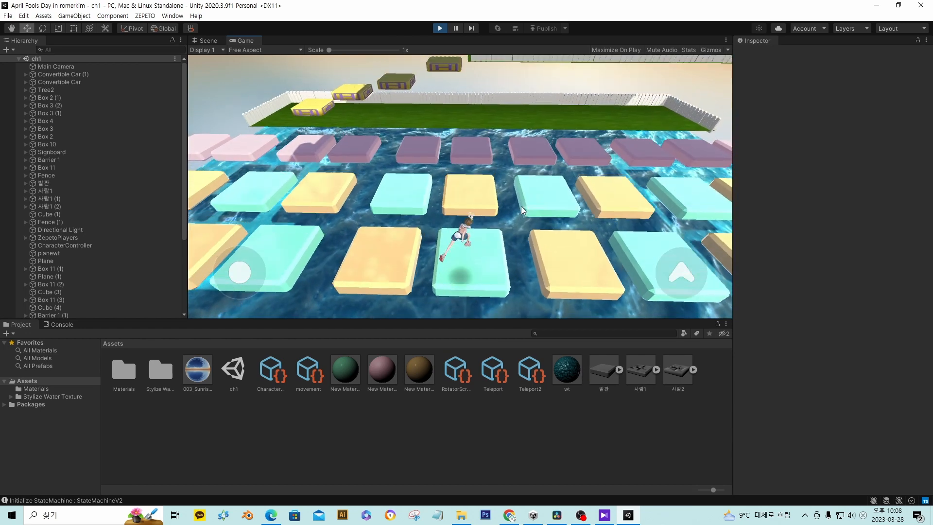
pyautogui.press('a')
pyautogui.press('w')
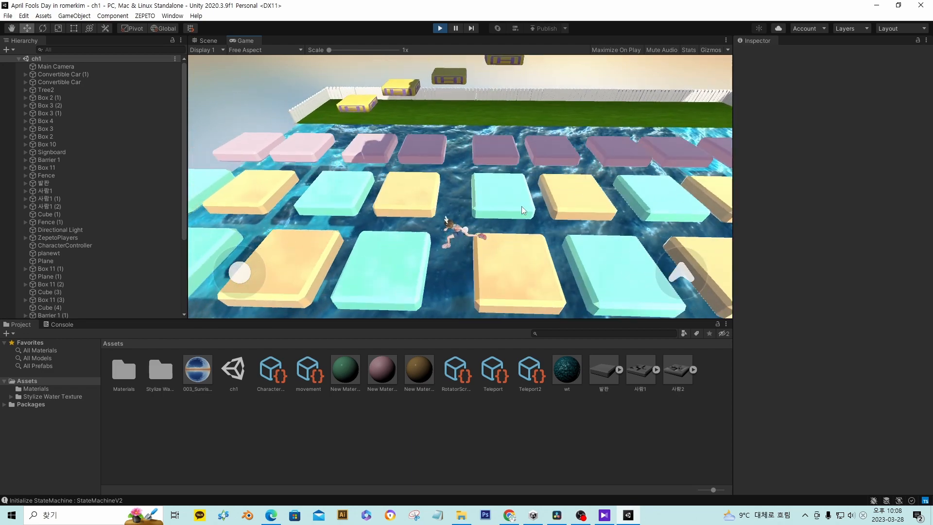
pyautogui.press('a')
pyautogui.press('s')
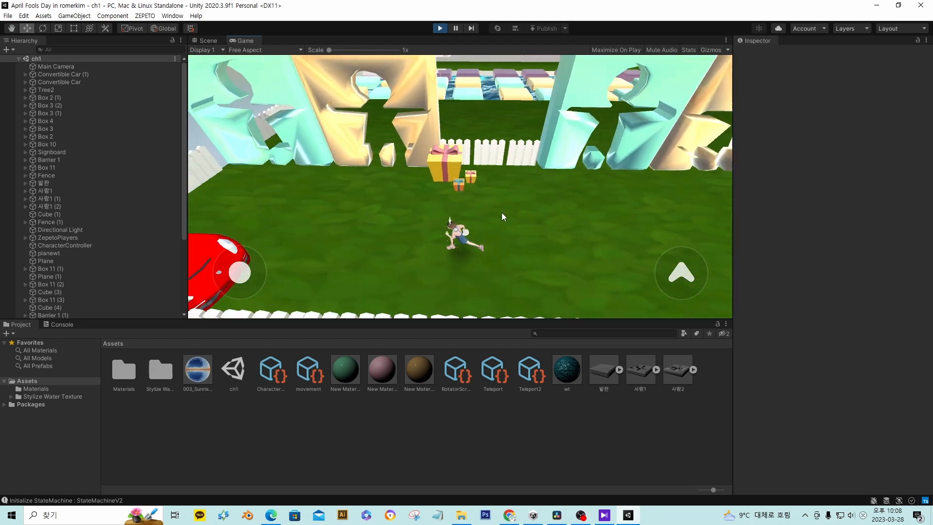
# Step: Run the character back from the start lawn and try crossing the water from an orange first-row tile
pyautogui.press('w')
pyautogui.press('w')
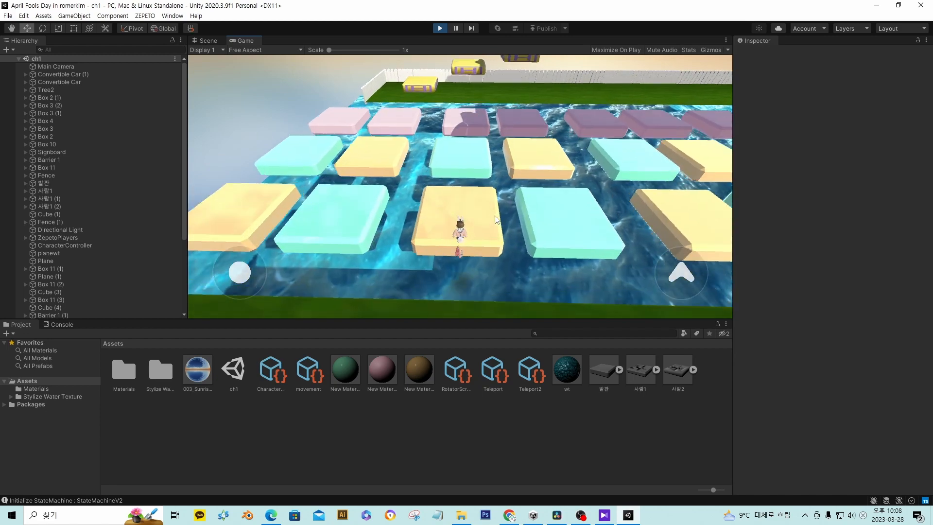
pyautogui.press('s')
pyautogui.press('a')
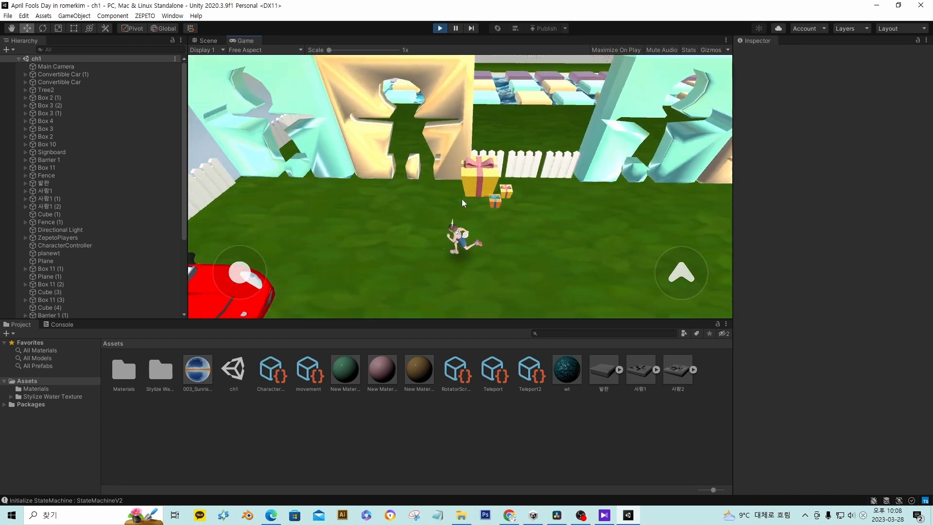
# Step: Run the character to the fence-side columns of tiles and try to jump across from the orange second-row tile
pyautogui.press('w')
pyautogui.press('w')
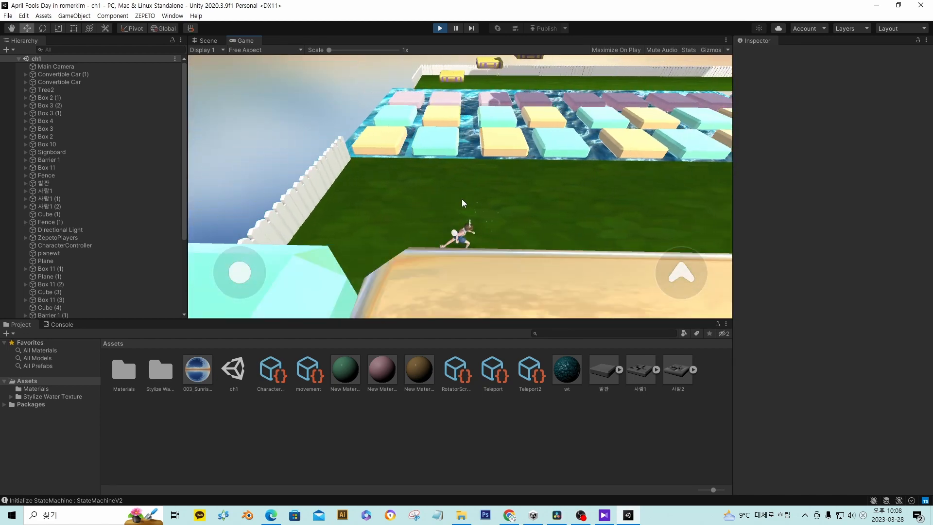
pyautogui.press('w')
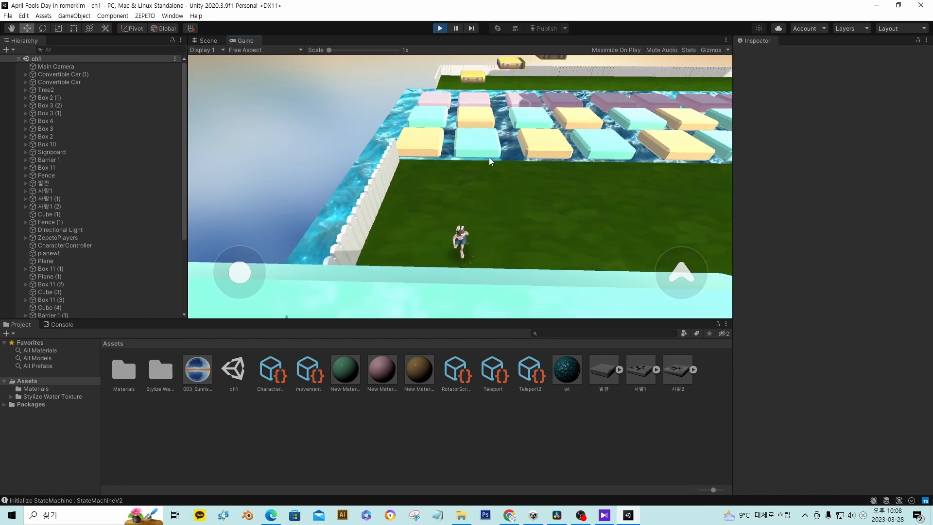
pyautogui.press('w')
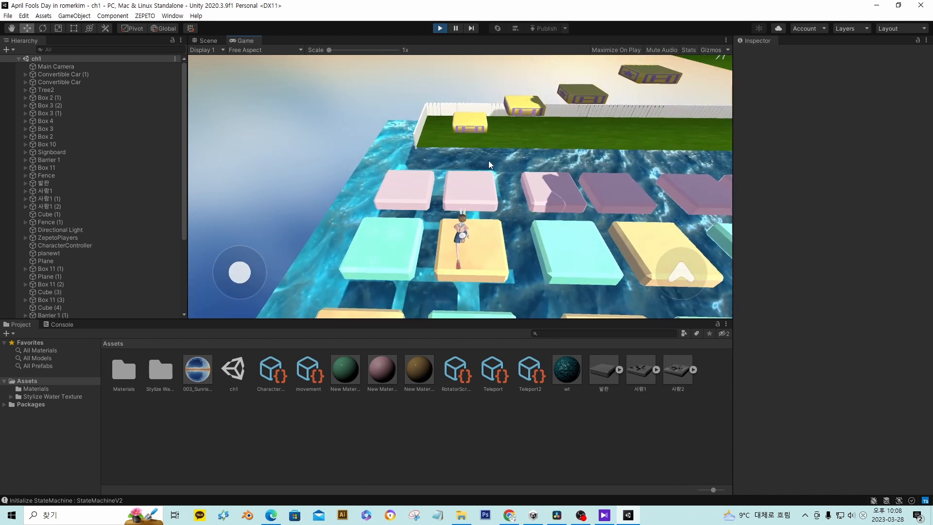
pyautogui.press('w')
pyautogui.press('space')
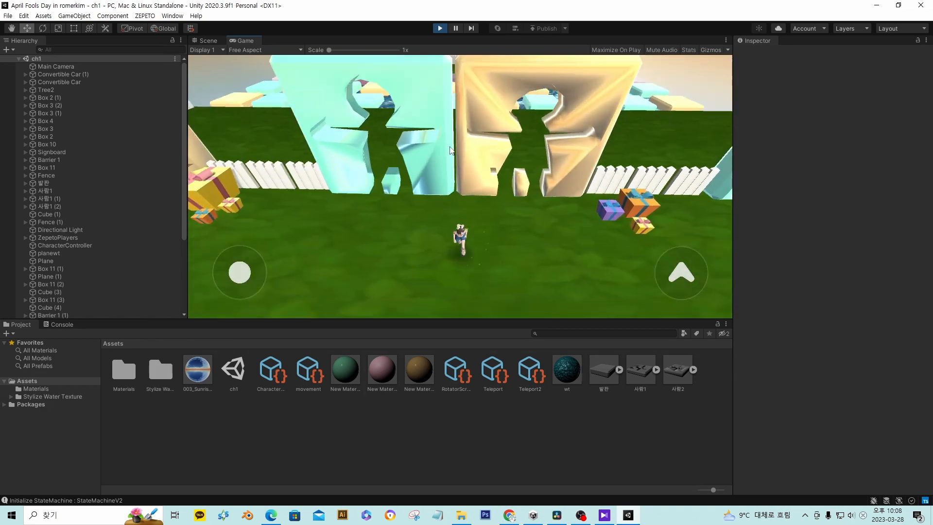
# Step: Run the character through the orange cutout wall and try to leap from the pink tile row to the far grass strip
pyautogui.press('a')
pyautogui.press('w')
pyautogui.press('w')
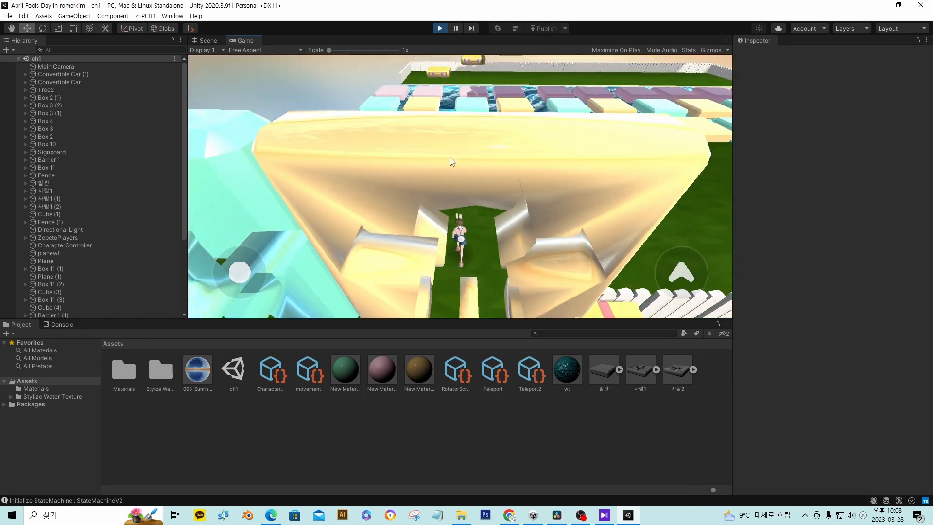
pyautogui.press('w')
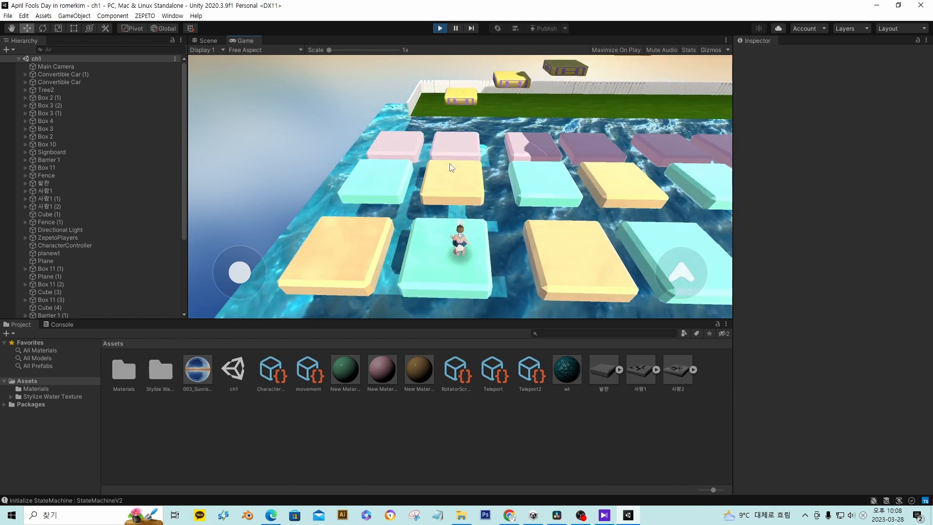
pyautogui.press('w')
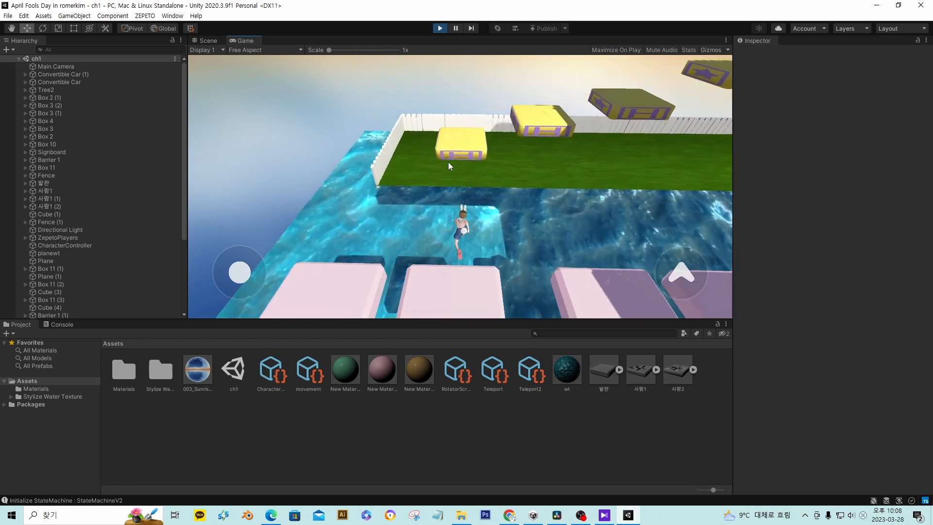
pyautogui.press('a')
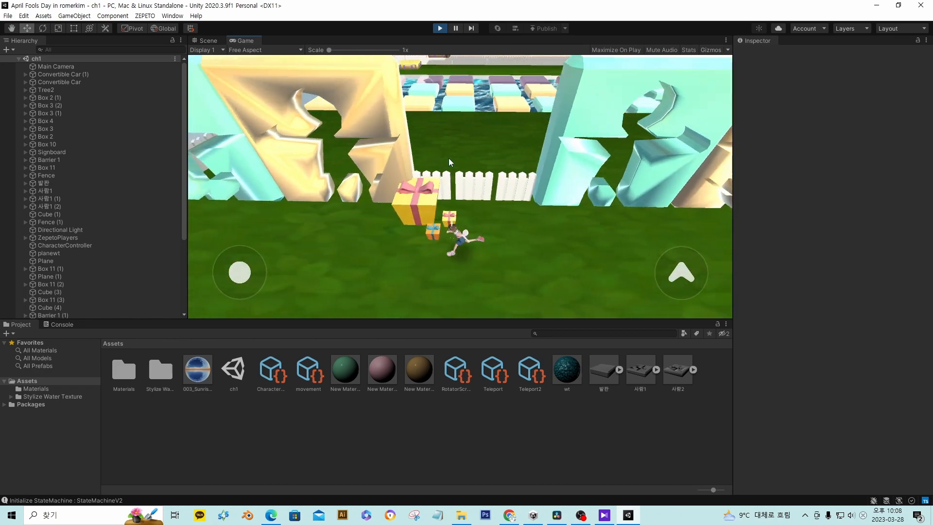
# Step: Retry the tile crossing from the start lawn, going over the orange and pink tiles near the edge toward the far grass
pyautogui.press('w')
pyautogui.press('w')
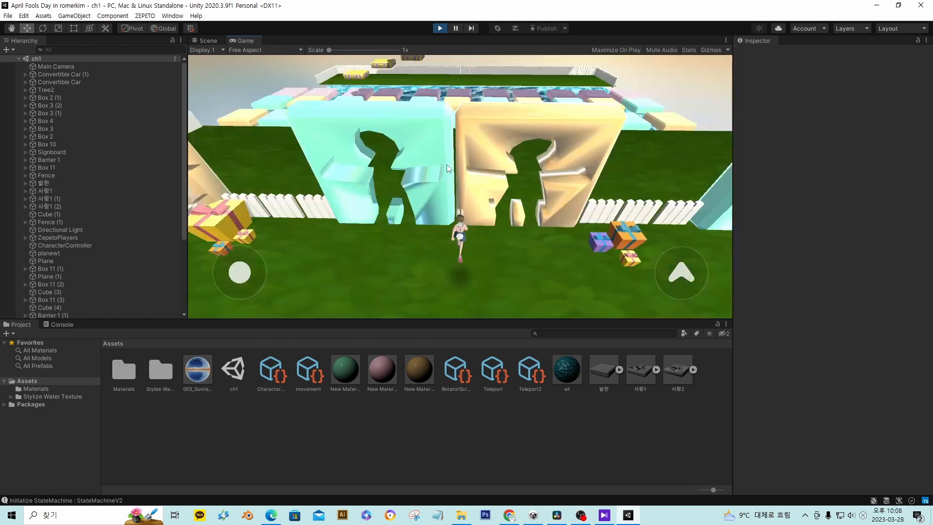
pyautogui.press('a')
pyautogui.press('w')
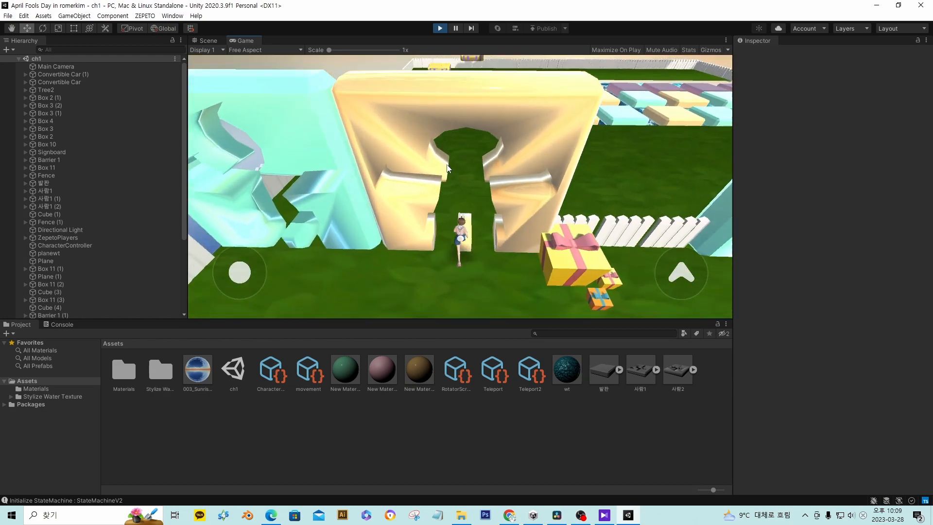
pyautogui.press('w')
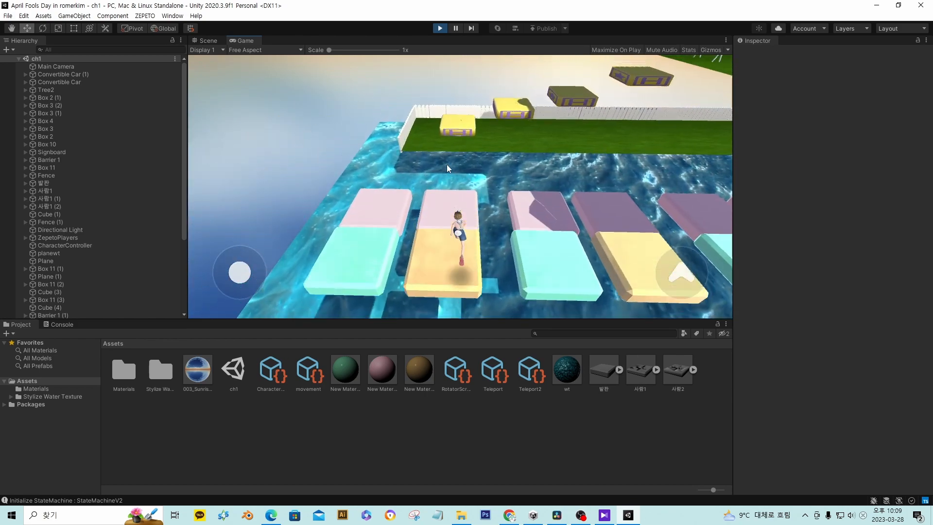
pyautogui.press('w')
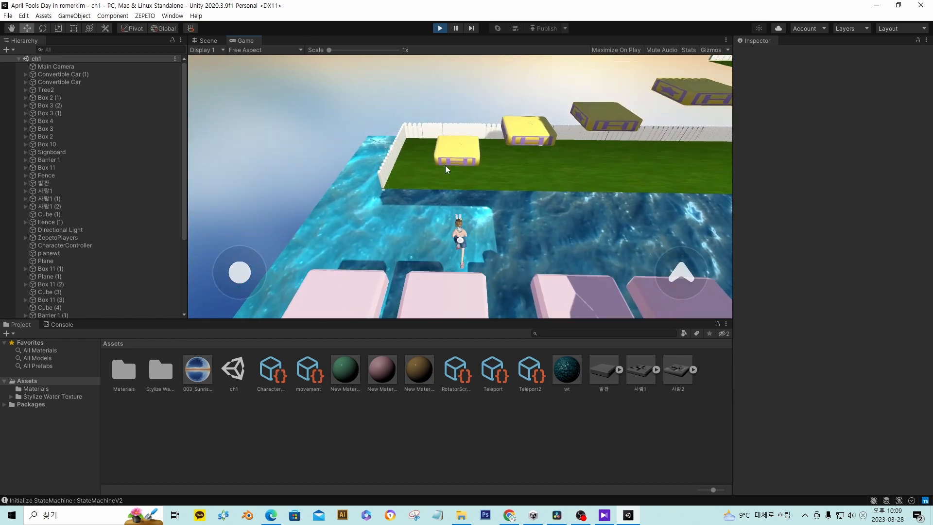
pyautogui.press('a')
pyautogui.press('a')
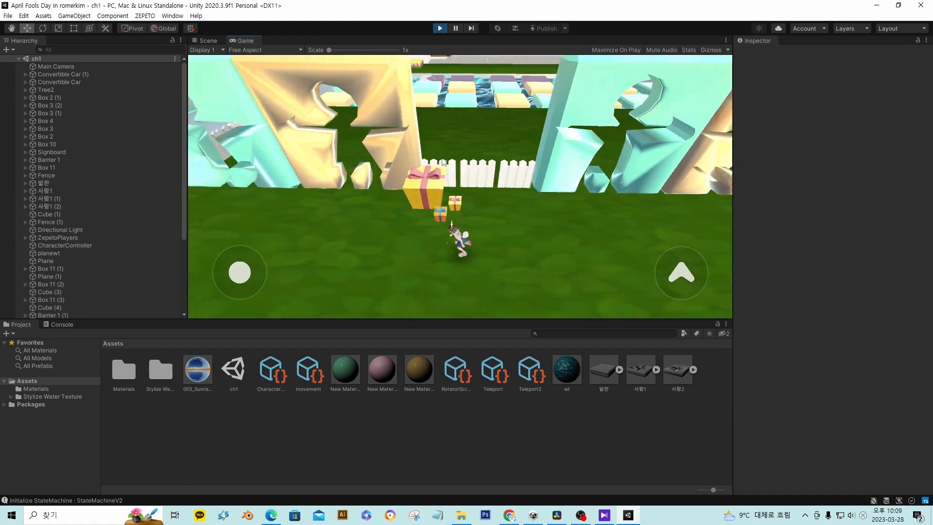
# Step: Run the character over the orange and pink tiles again and jump across the water to the far grass strip
pyautogui.press('w')
pyautogui.press('w')
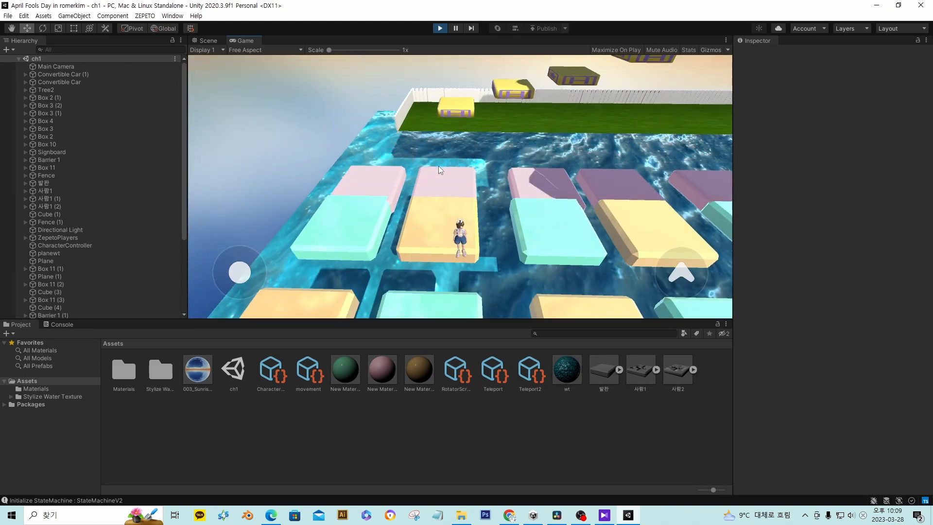
pyautogui.press('w')
pyautogui.press('w')
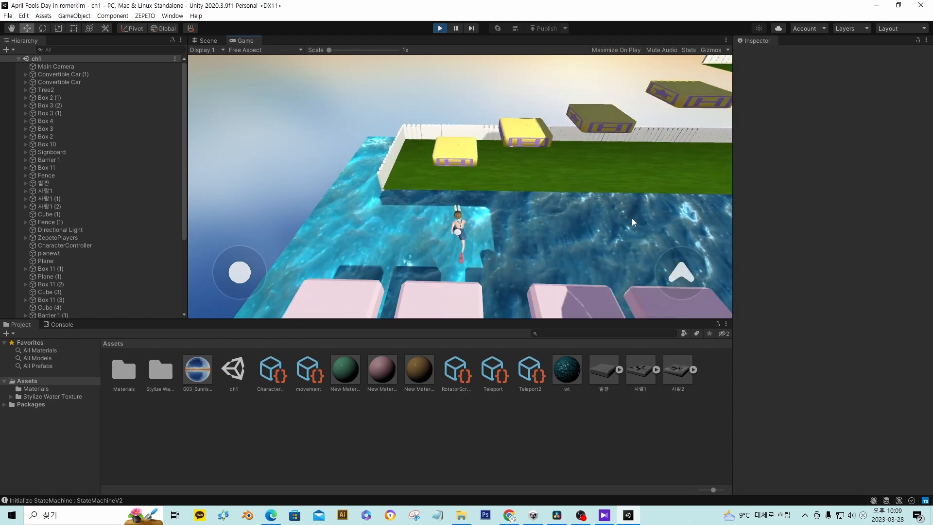
pyautogui.press('w')
# Step: Turn the view along the grass strip and jump the character across the raised yellow boxes to the fenced barrier lawn
pyautogui.moveTo(632, 220); pyautogui.dragTo(702, 209)
pyautogui.press('space')
pyautogui.press('w')
pyautogui.press('space')
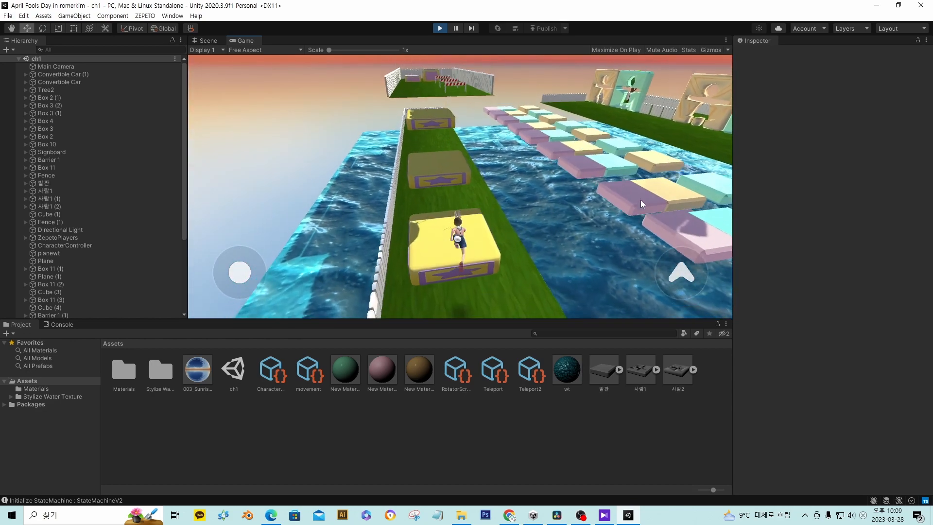
pyautogui.press('w')
pyautogui.press('space')
pyautogui.press('w')
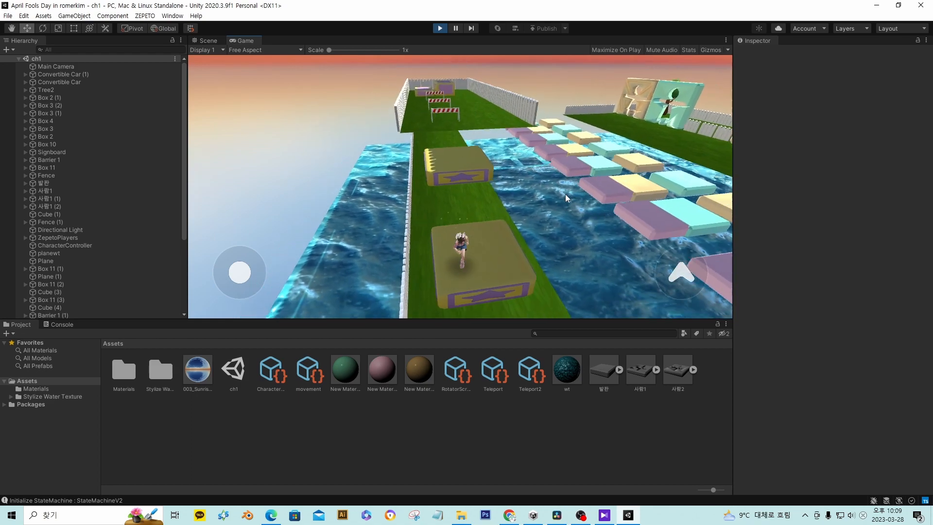
pyautogui.press('space')
pyautogui.press('w')
pyautogui.press('space')
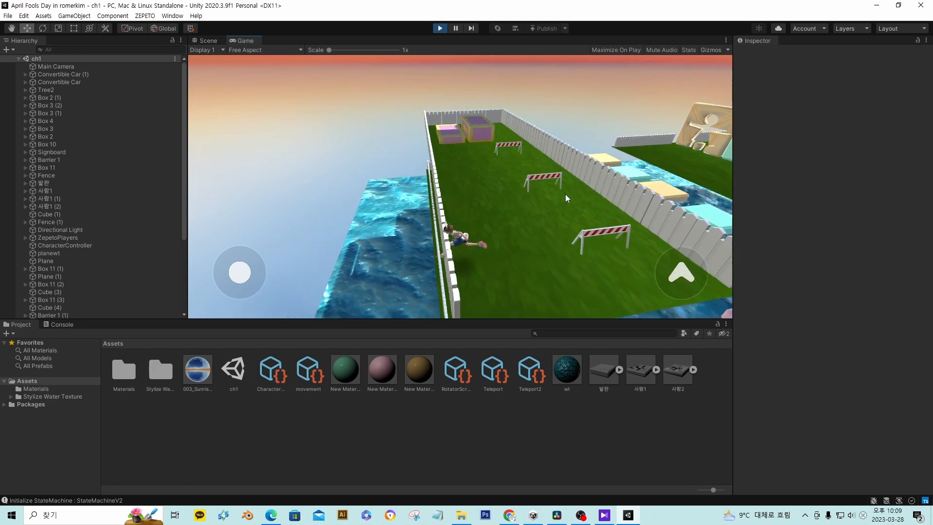
# Step: Run the character past the striped barriers and jump onto the lower purple box, turning the view toward the cutout walls
pyautogui.press('w')
pyautogui.press('w')
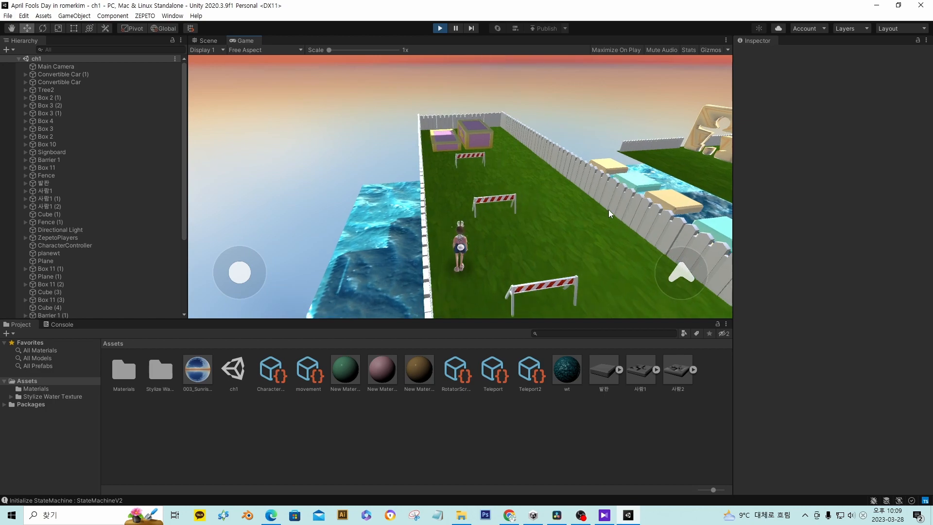
pyautogui.press('w')
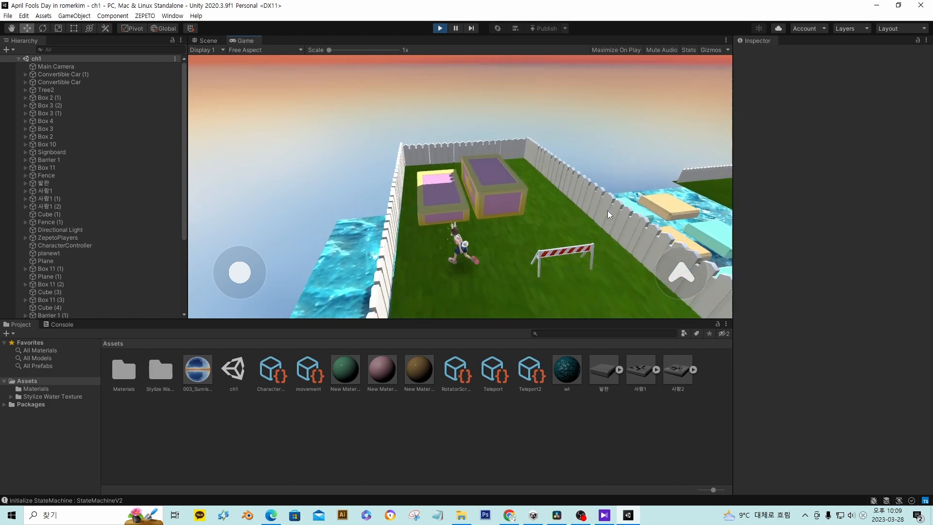
pyautogui.press('space')
pyautogui.moveTo(608, 211); pyautogui.dragTo(660, 217)
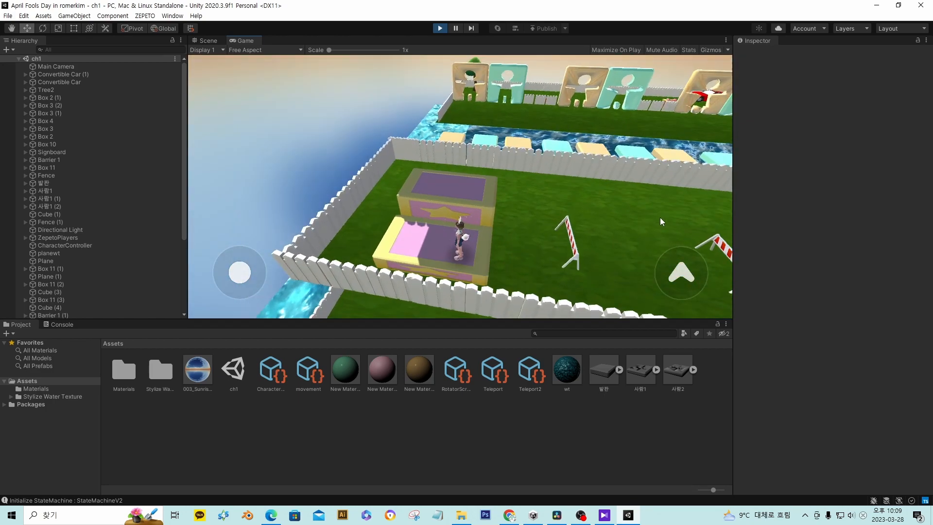
# Step: Jump the character up the purple boxes and over the fence, crossing the water tiles to the lawn with the cutout walls
pyautogui.press('w')
pyautogui.press('space')
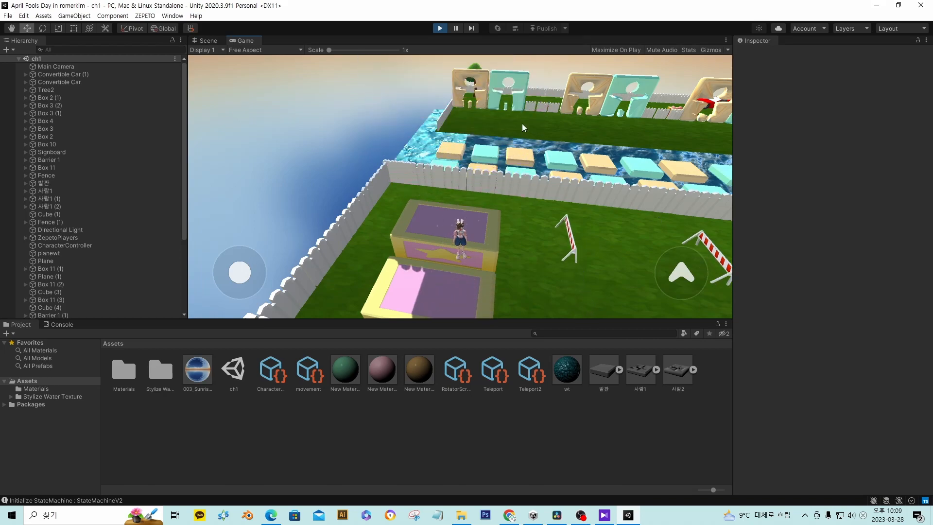
pyautogui.press('w')
pyautogui.press('space')
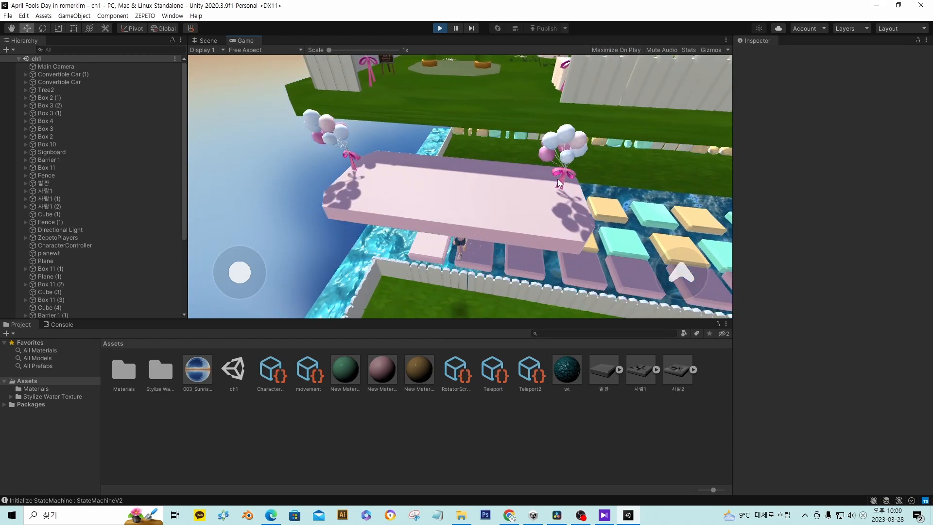
pyautogui.moveTo(559, 171); pyautogui.dragTo(699, 148)
pyautogui.press('s')
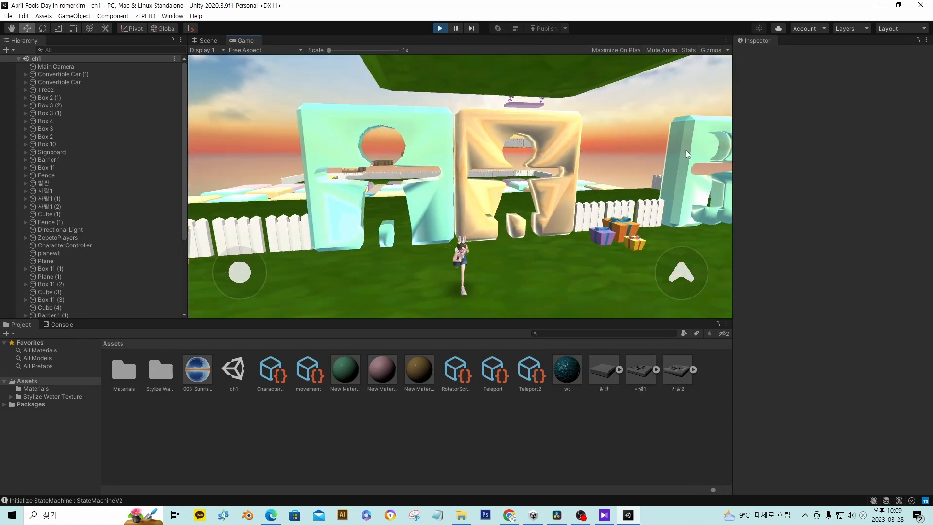
# Step: Run the character across the cutout-wall lawn to the red car beside the white fence
pyautogui.press('d')
pyautogui.moveTo(591, 180); pyautogui.dragTo(561, 183)
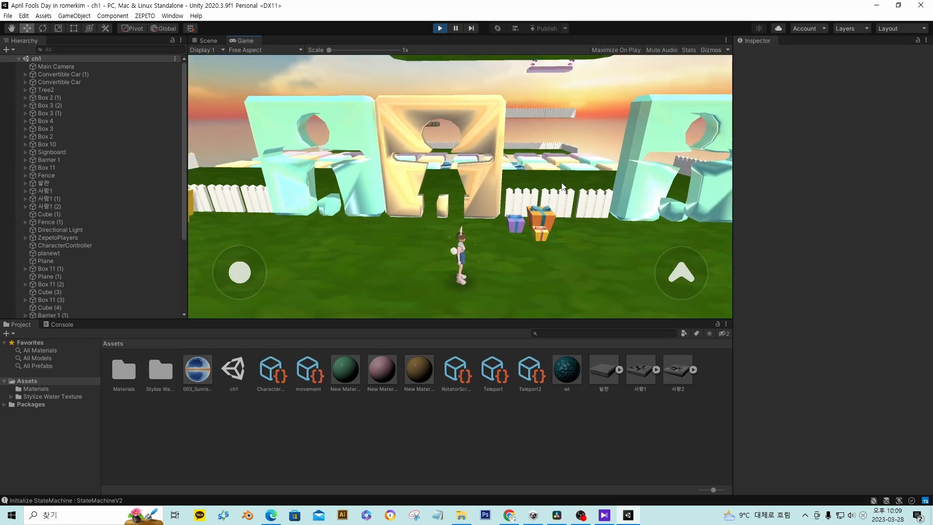
pyautogui.moveTo(517, 155); pyautogui.dragTo(400, 171)
pyautogui.press('a')
pyautogui.press('w')
pyautogui.press('a')
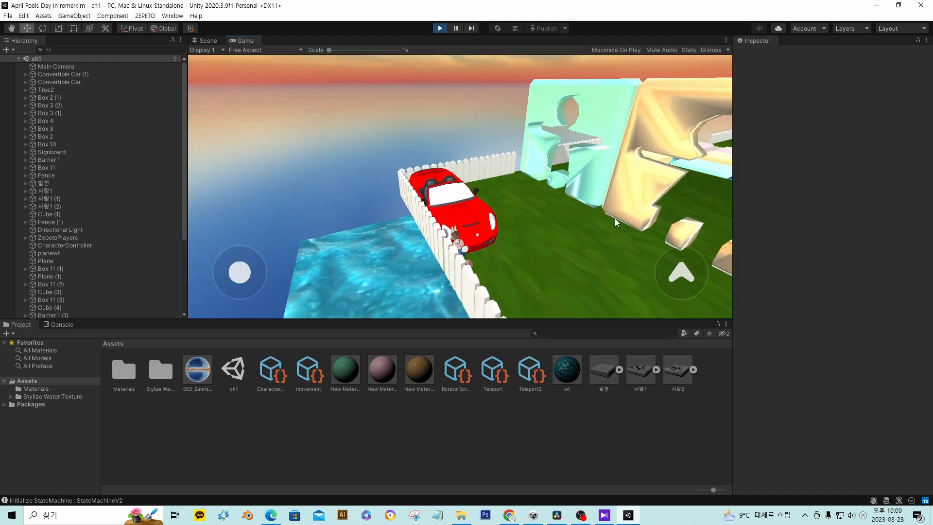
# Step: Take the character from the red car to the wedding garden and inspect the flower-lined aisle from far and near
pyautogui.moveTo(615, 217); pyautogui.dragTo(889, 167)
pyautogui.press('w')
pyautogui.press('w')
pyautogui.scroll(-4, 578, 249)
pyautogui.scroll(5, 556, 247)
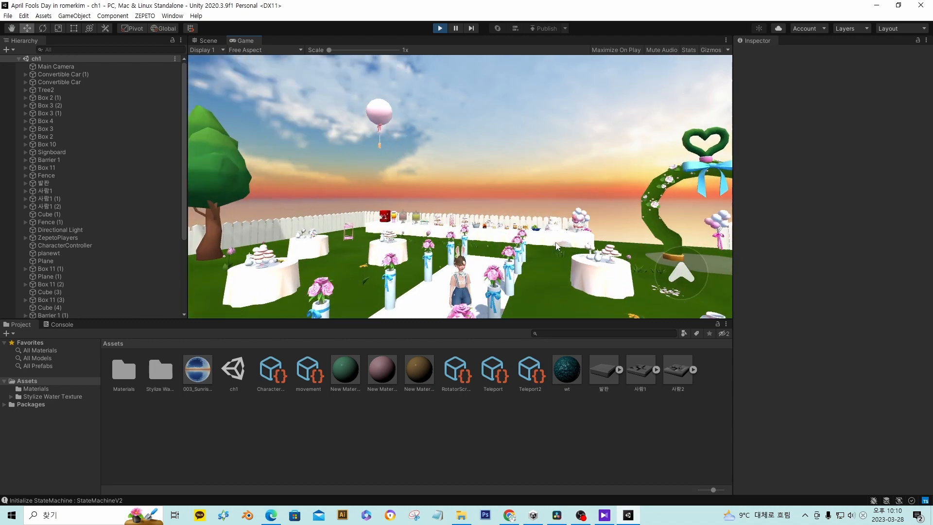
# Step: Run and jump the character off the aisle to the long dessert table, turning the view over the whole garden
pyautogui.press('a')
pyautogui.moveTo(557, 244); pyautogui.dragTo(593, 168)
pyautogui.press('a')
pyautogui.press('space')
pyautogui.press('a')
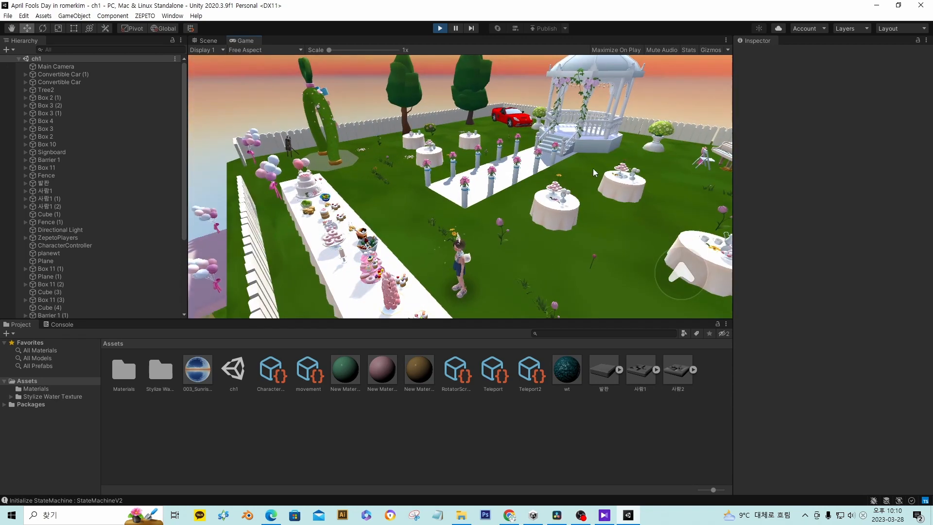
# Step: Look around the garden from the dessert table and run the character up to the cakes facing the fence
pyautogui.moveTo(535, 225); pyautogui.dragTo(347, 113)
pyautogui.press('w')
pyautogui.press('a')
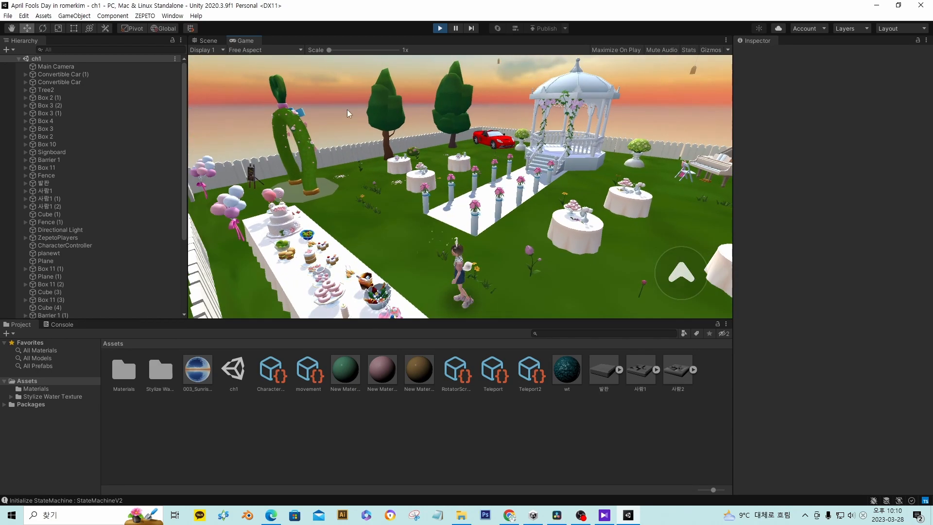
pyautogui.moveTo(599, 96); pyautogui.dragTo(707, 162)
pyautogui.press('a')
pyautogui.press('w')
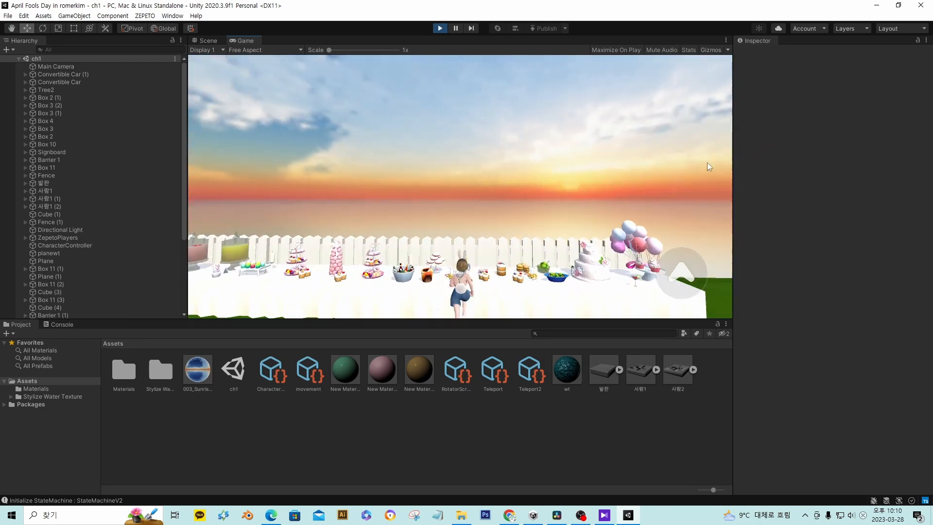
# Step: Turn back toward the gazebo and walk the character onto the white aisle between the flower pillars
pyautogui.moveTo(556, 193); pyautogui.dragTo(509, 147)
pyautogui.press('d')
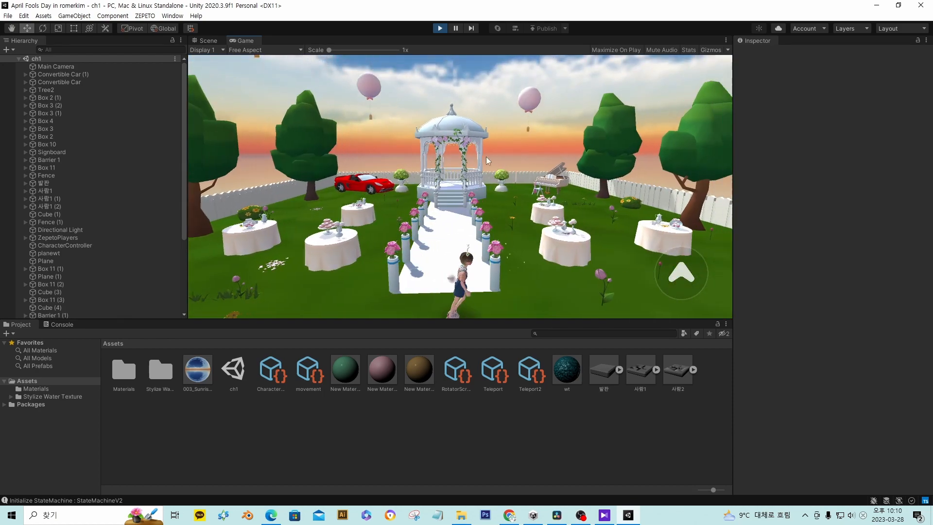
pyautogui.moveTo(568, 153); pyautogui.dragTo(494, 180)
pyautogui.press('w')
pyautogui.press('w')
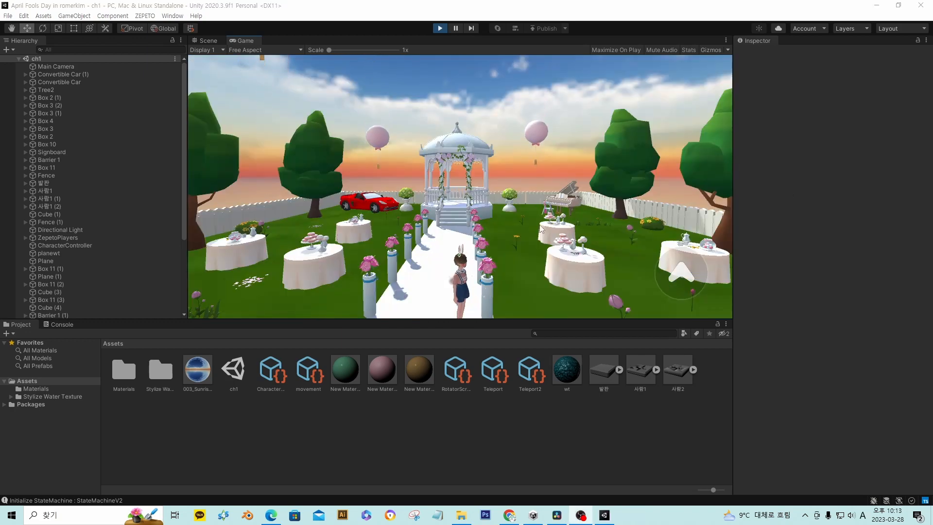
pyautogui.moveTo(544, 257)
pyautogui.mouseDown()
pyautogui.moveTo(483, 266)
pyautogui.moveTo(574, 250)
pyautogui.moveTo(535, 255)
pyautogui.moveTo(545, 241)
pyautogui.mouseUp()
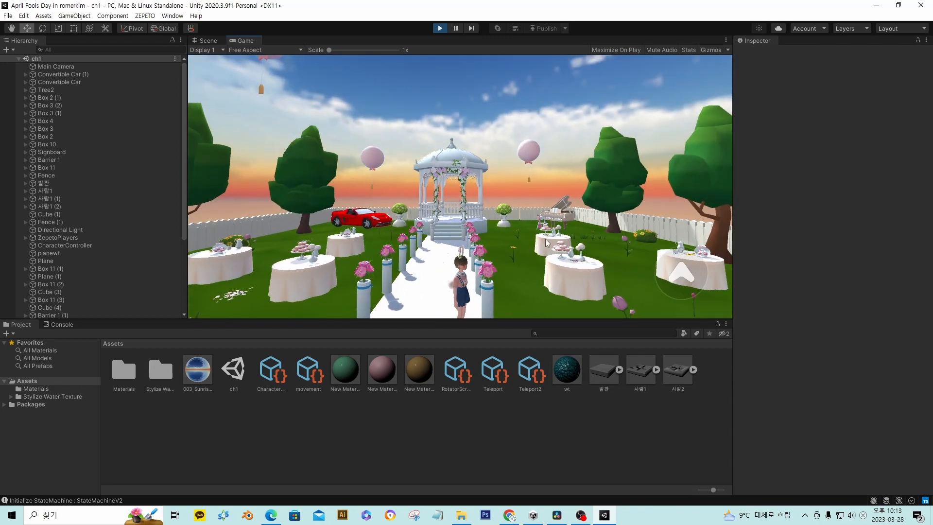